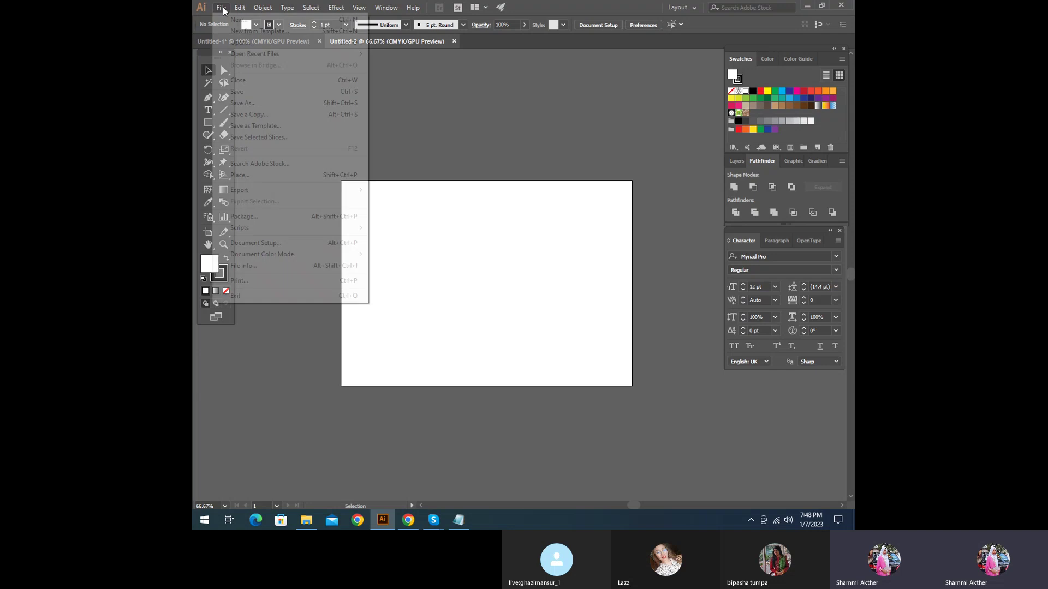
Step: Start a new document in inches, with a width of 5 in and a height of 7 in
{"action": "left_click", "coordinate": [241, 21]}
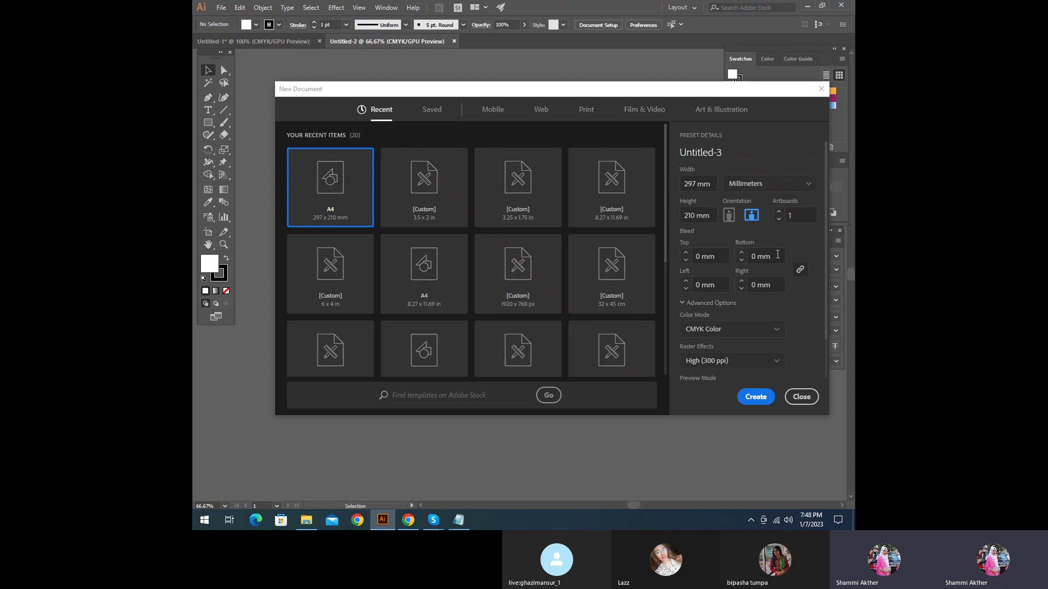
{"action": "left_click", "coordinate": [758, 186]}
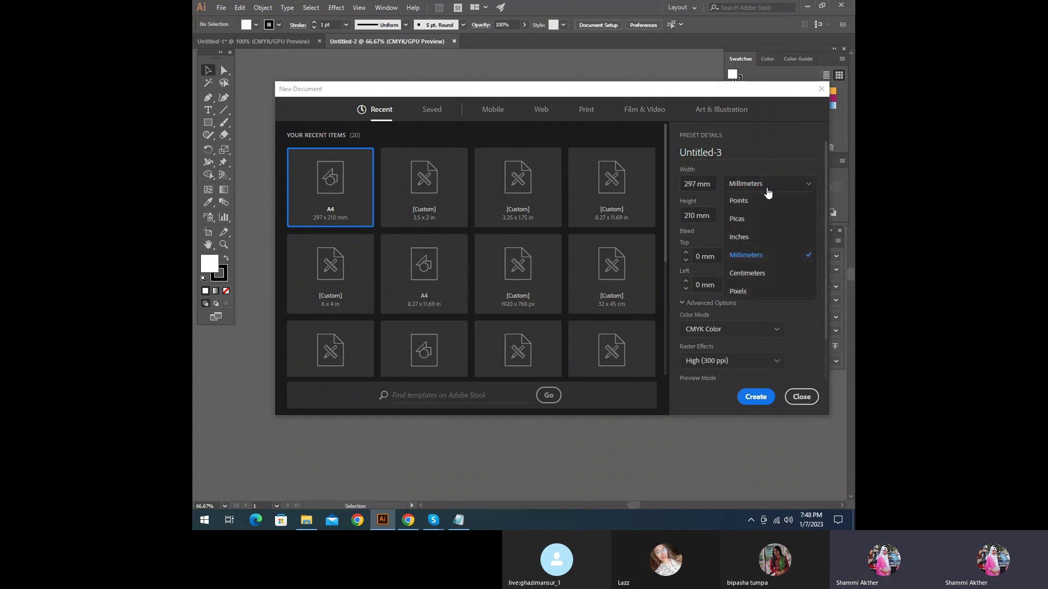
{"action": "left_click", "coordinate": [739, 236]}
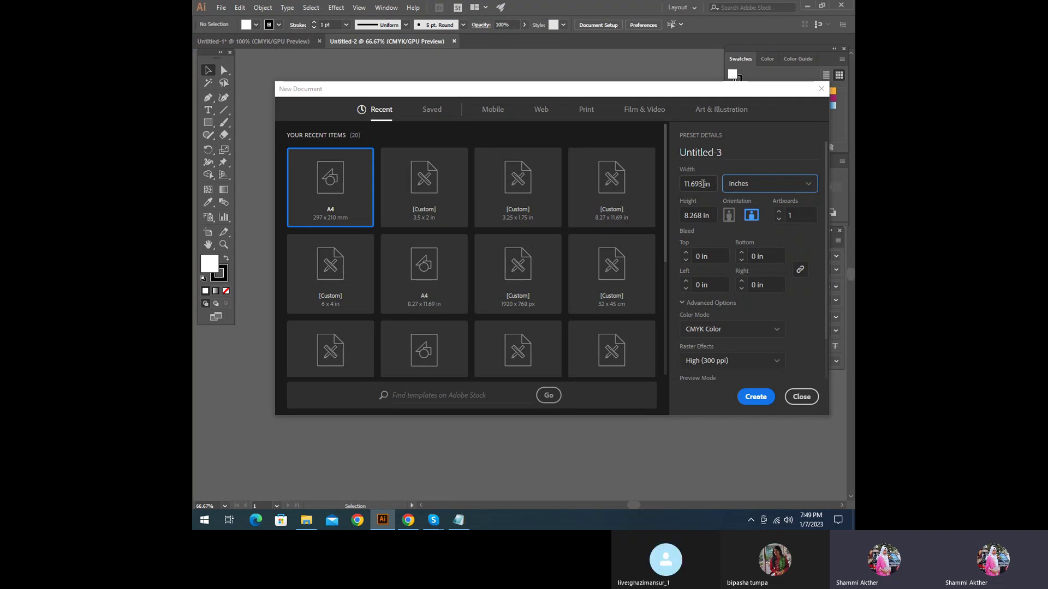
{"action": "left_click", "coordinate": [703, 184]}
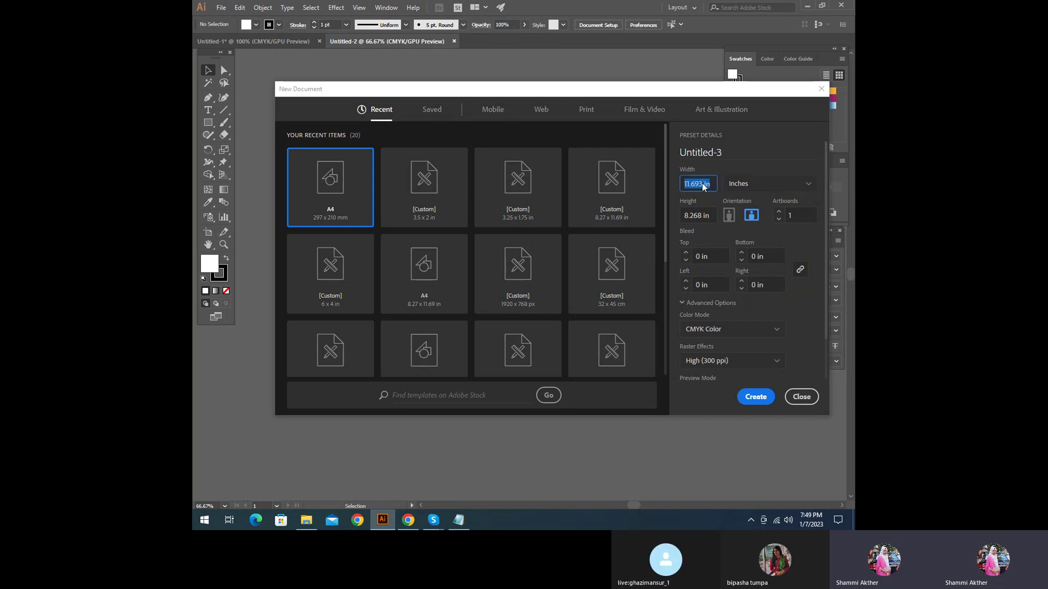
{"action": "left_click", "coordinate": [703, 183]}
{"action": "left_click", "coordinate": [702, 215]}
{"action": "left_click_drag", "start_coordinate": [702, 216], "coordinate": [674, 216]}
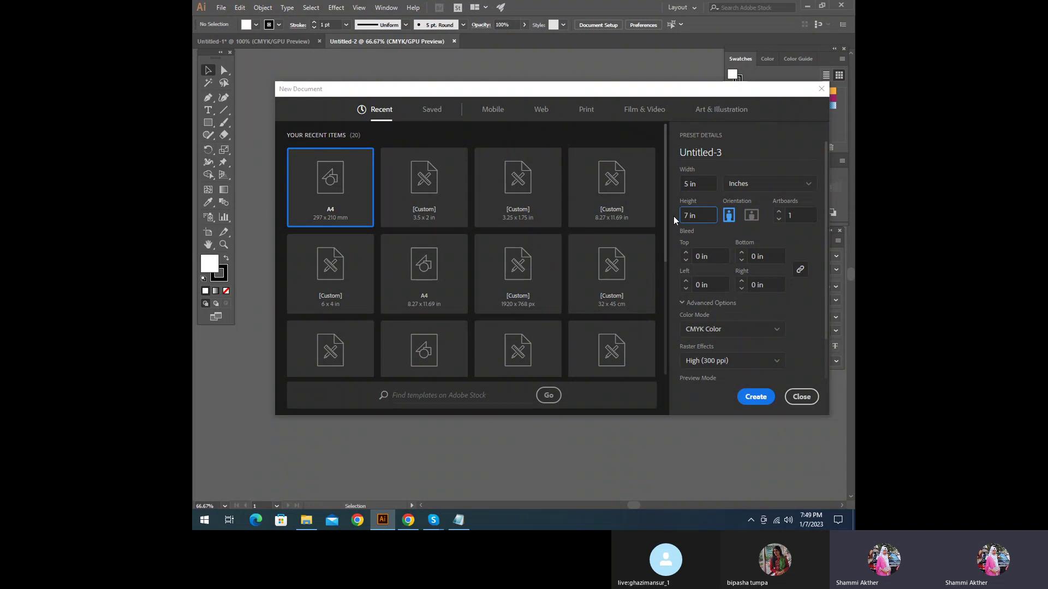
Step: Set a linked bleed of 0.125 in on all four sides and create the document
{"action": "left_click", "coordinate": [698, 256]}
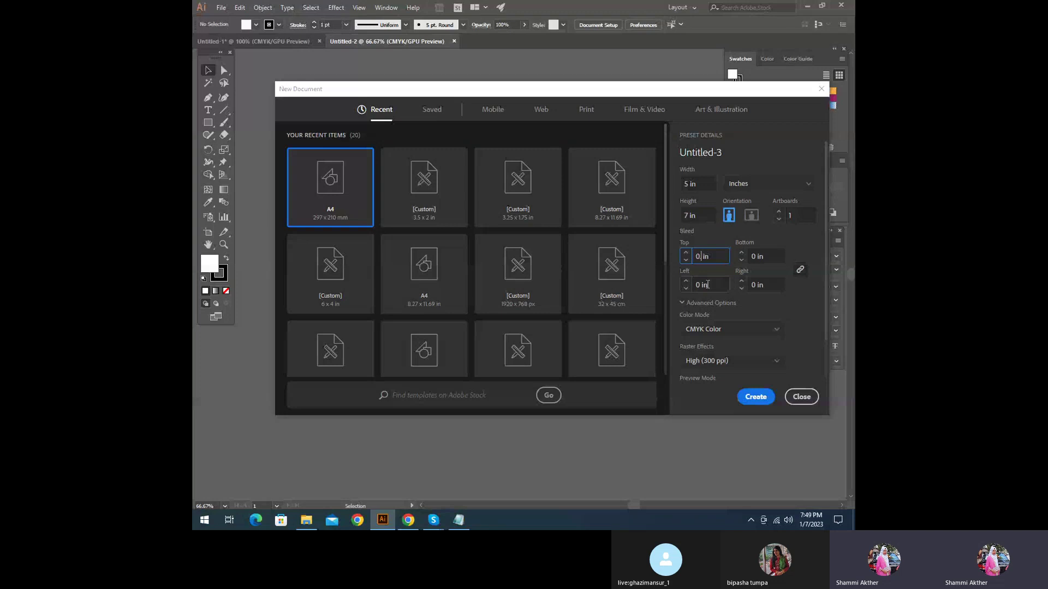
{"action": "type", "text": ".125"}
{"action": "left_click", "coordinate": [800, 269]}
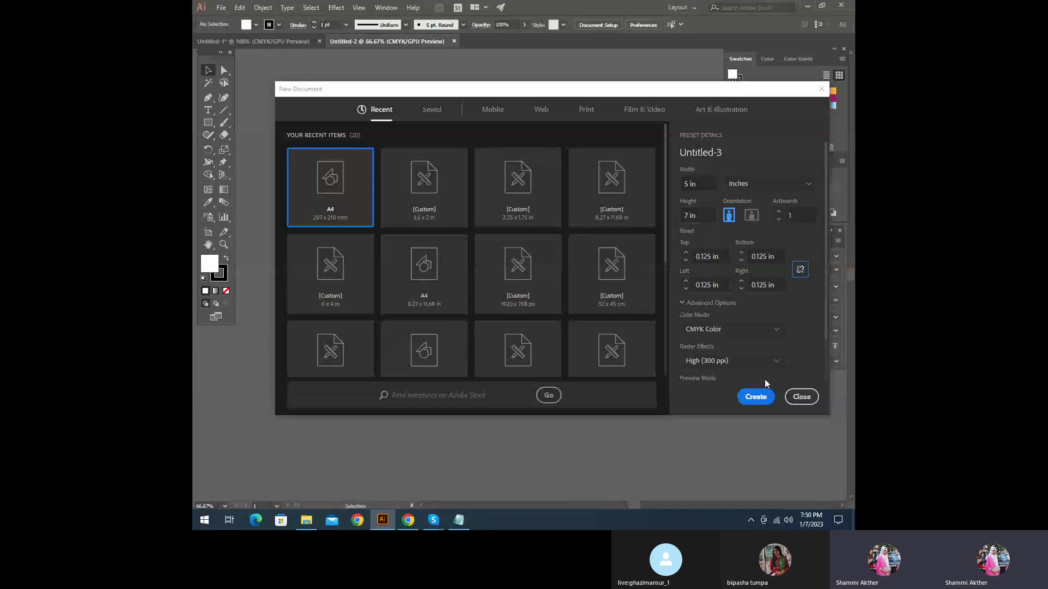
{"action": "key", "text": "Return"}
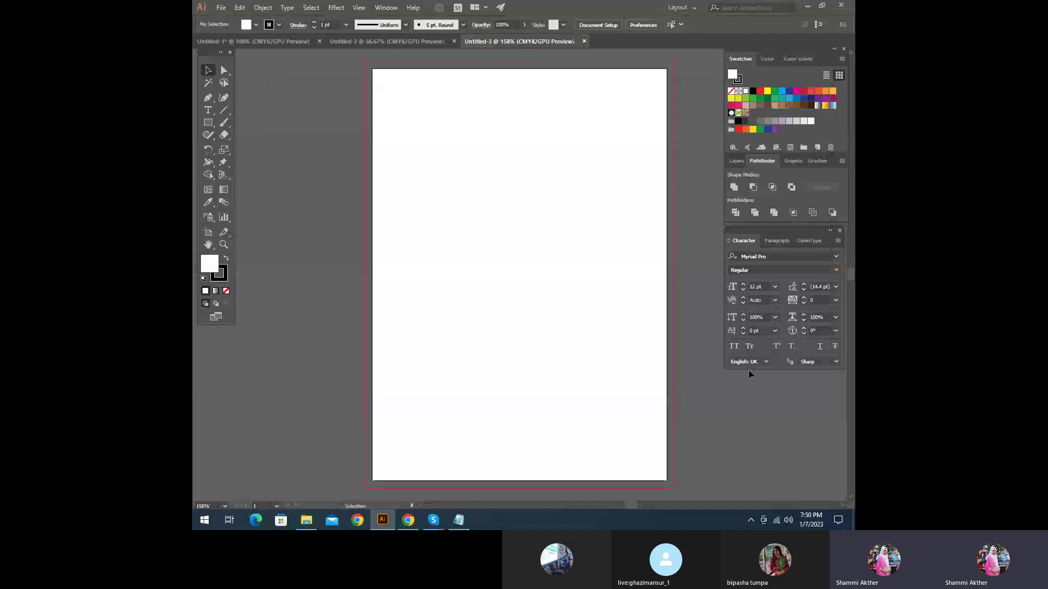
Step: Show the new artboard at 100% and close the empty Untitled-2 document
{"action": "key", "text": "ctrl+1"}
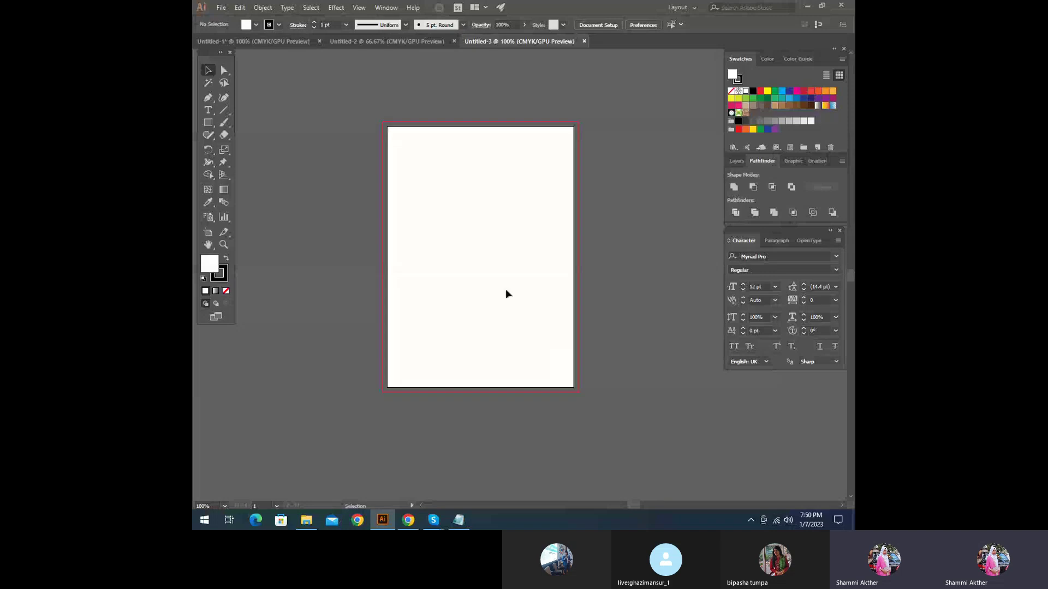
{"action": "scroll", "coordinate": [506, 289], "scroll_direction": "up", "scroll_amount": 1}
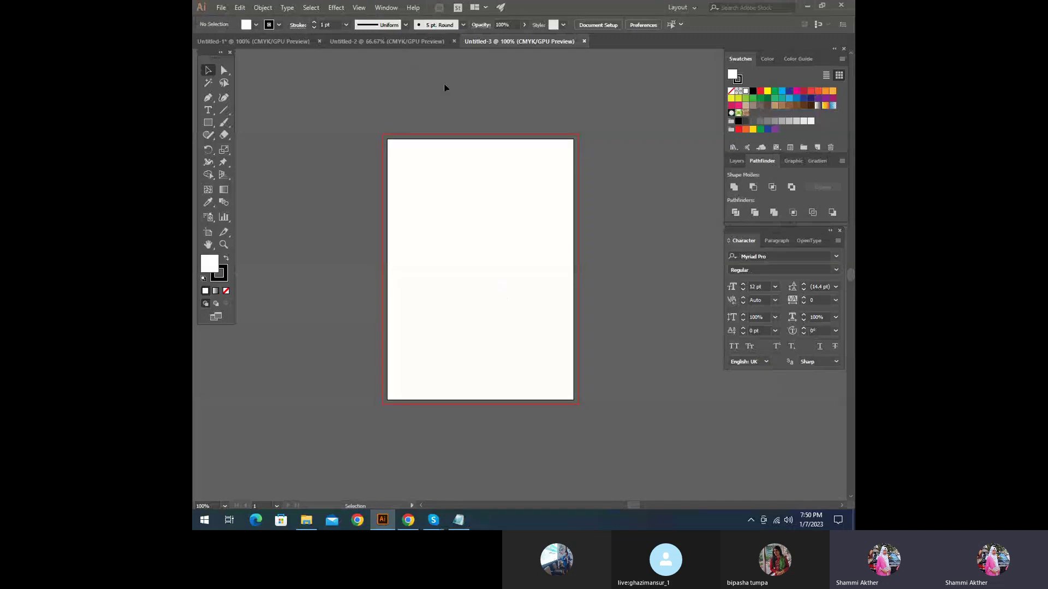
{"action": "left_click", "coordinate": [381, 44]}
{"action": "left_click", "coordinate": [454, 41]}
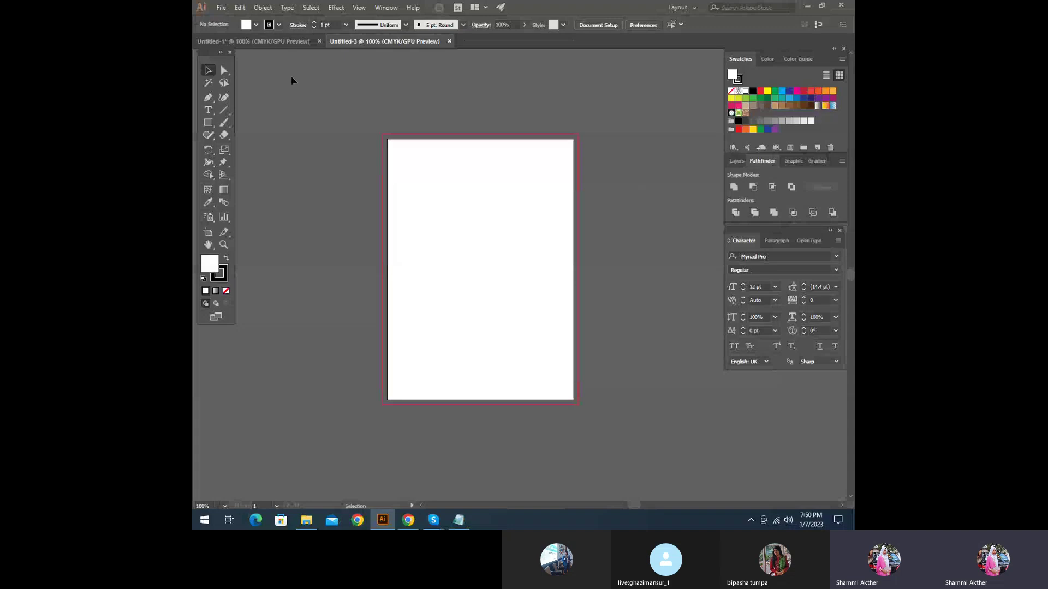
Step: Copy the larger ornate frame from the Untitled-1 document into the Untitled-3 document
{"action": "left_click", "coordinate": [274, 42]}
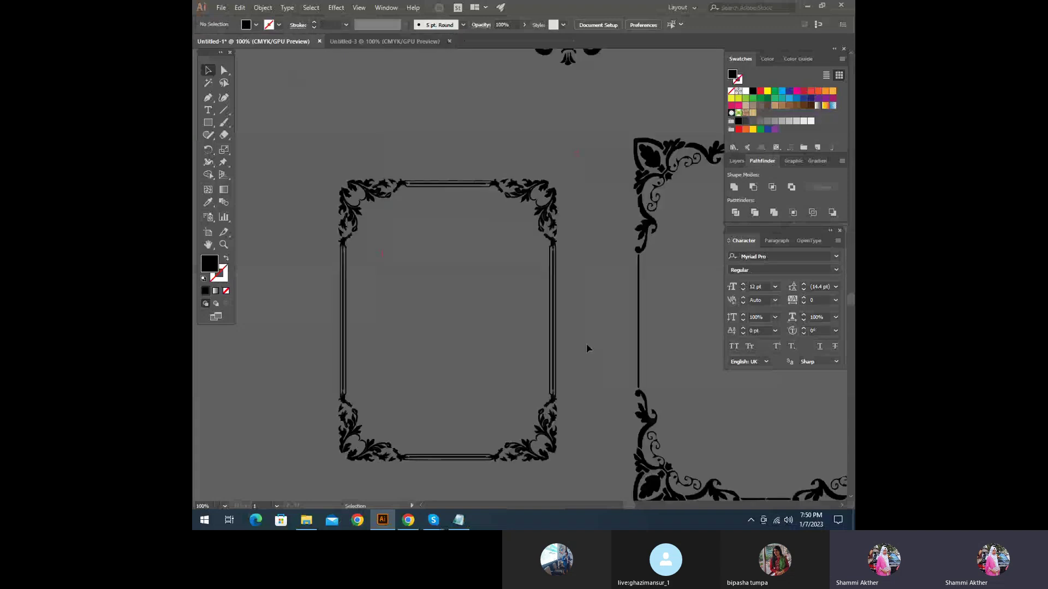
{"action": "scroll", "coordinate": [596, 284], "scroll_direction": "up", "scroll_amount": 1}
{"action": "scroll", "coordinate": [596, 283], "scroll_direction": "down", "scroll_amount": 2}
{"action": "left_click_drag", "start_coordinate": [685, 334], "coordinate": [694, 421]}
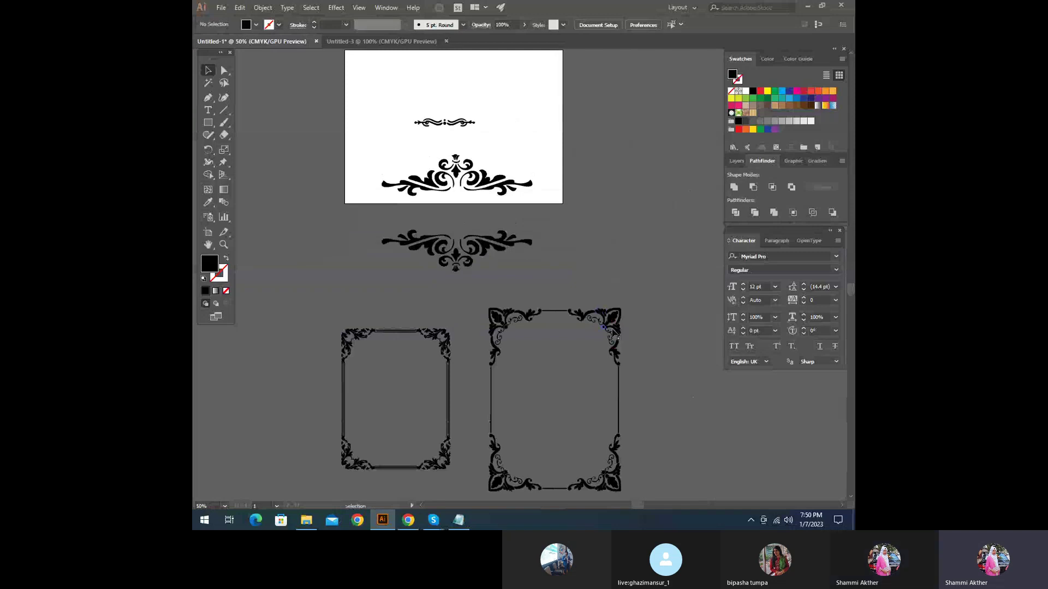
{"action": "scroll", "coordinate": [500, 322], "scroll_direction": "up", "scroll_amount": 1}
{"action": "left_click", "coordinate": [501, 332]}
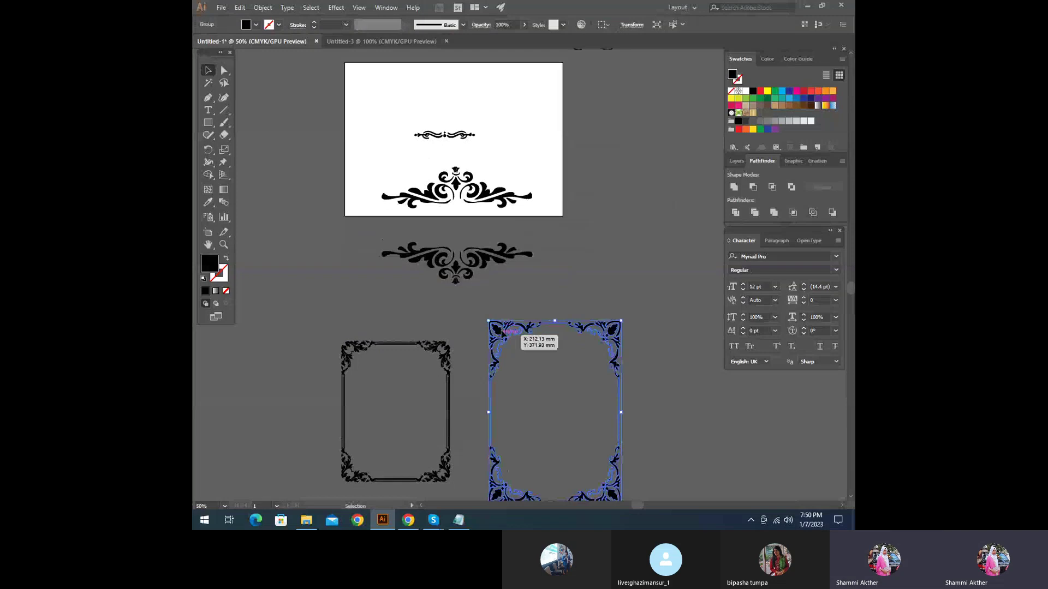
{"action": "left_click_drag", "start_coordinate": [500, 332], "coordinate": [370, 278]}
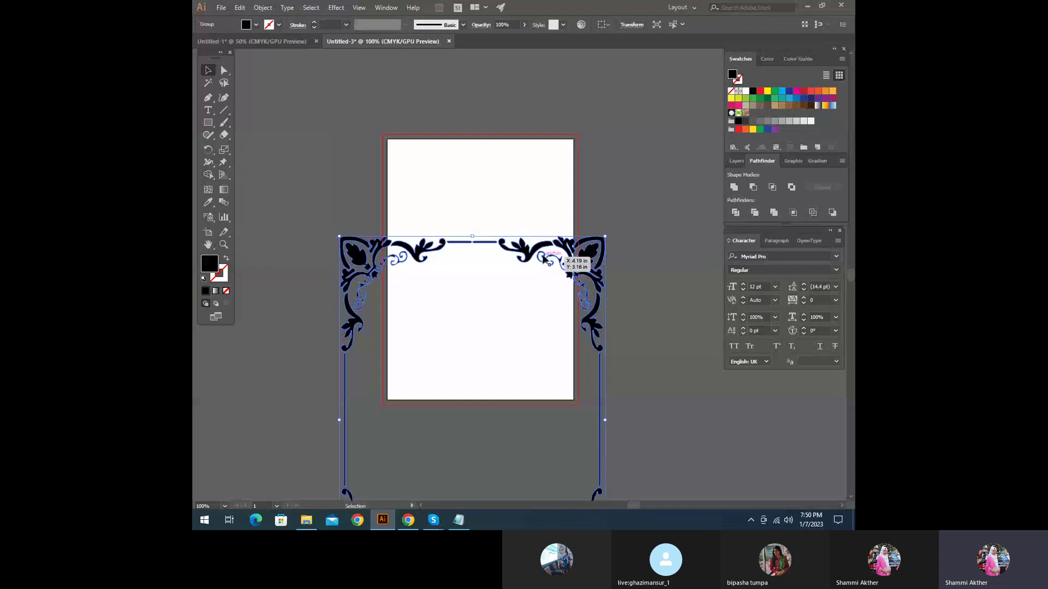
Step: Position the ornate frame over the artboard and scale it down proportionally to fit inside the page
{"action": "left_click_drag", "start_coordinate": [543, 257], "coordinate": [531, 193]}
{"action": "scroll", "coordinate": [598, 228], "scroll_direction": "down", "scroll_amount": 2}
{"action": "left_click", "coordinate": [617, 322]}
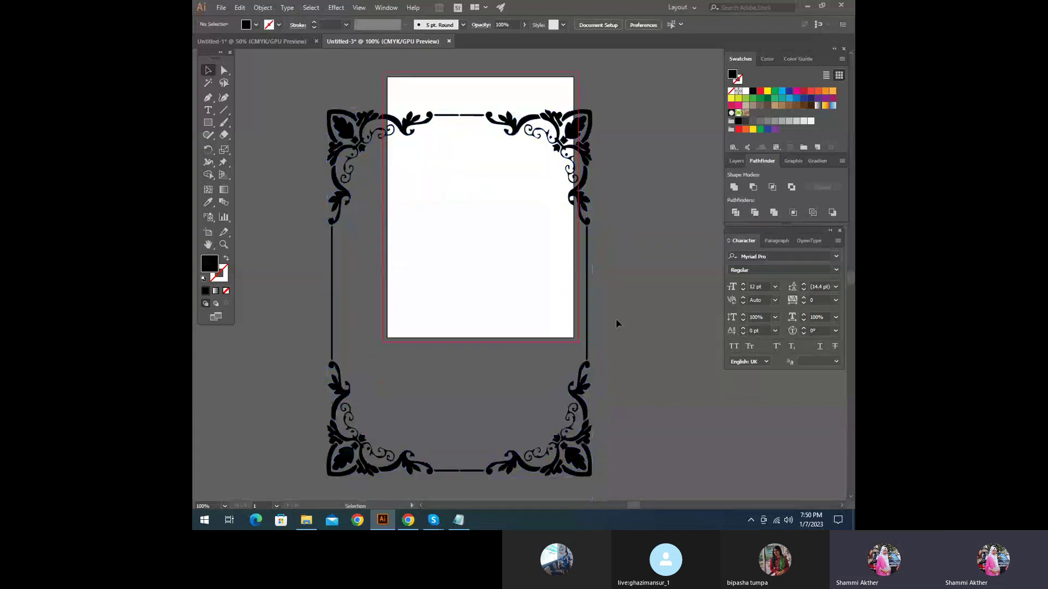
{"action": "left_click_drag", "start_coordinate": [576, 464], "coordinate": [601, 396]}
{"action": "scroll", "coordinate": [601, 395], "scroll_direction": "up", "scroll_amount": 2}
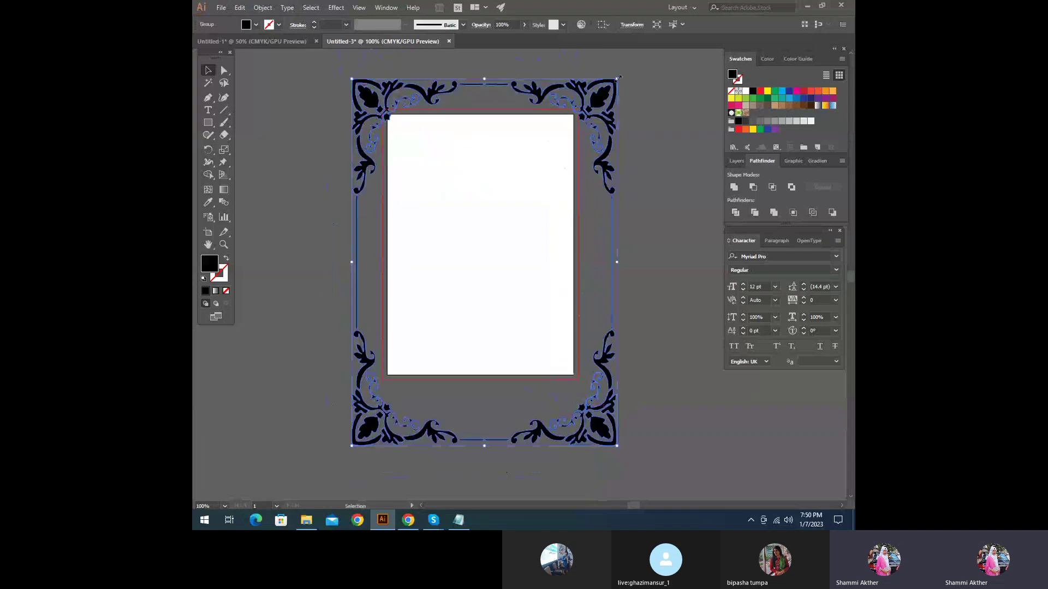
{"action": "left_click_drag", "start_coordinate": [618, 79], "coordinate": [568, 147]}
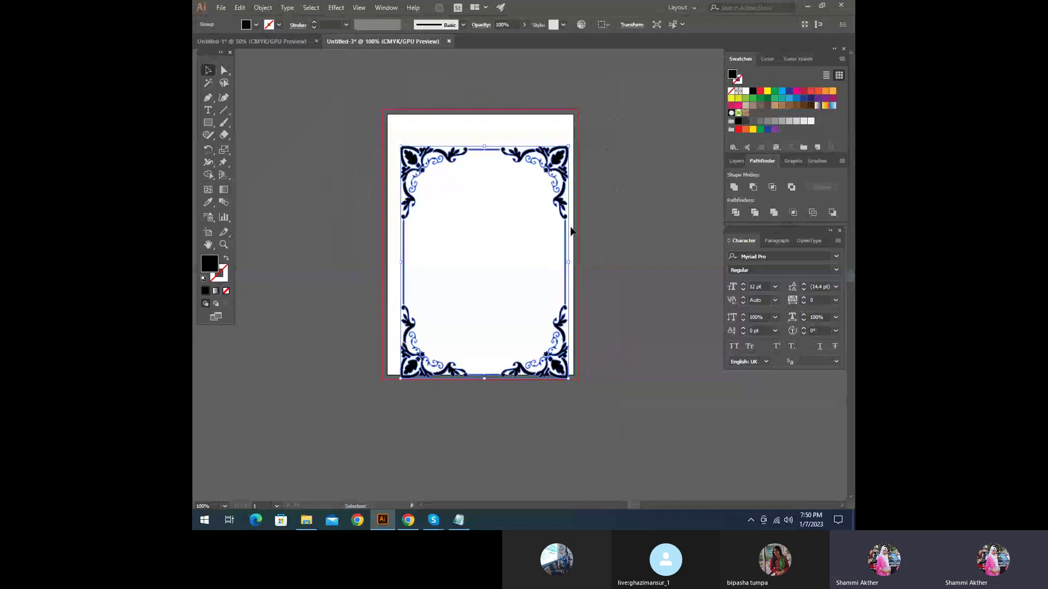
{"action": "key", "text": "shift+Up"}
{"action": "key", "text": "shift+Up"}
{"action": "key", "text": "shift+Up"}
{"action": "key", "text": "shift+Up"}
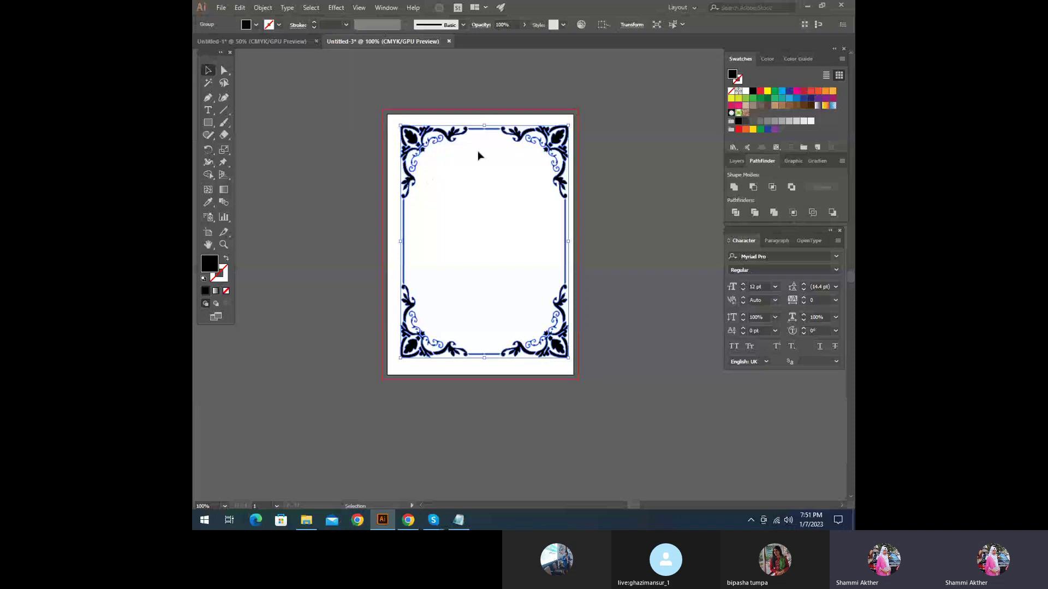
Step: Align the frame to the artboard, centred both horizontally and vertically
{"action": "left_click", "coordinate": [603, 26]}
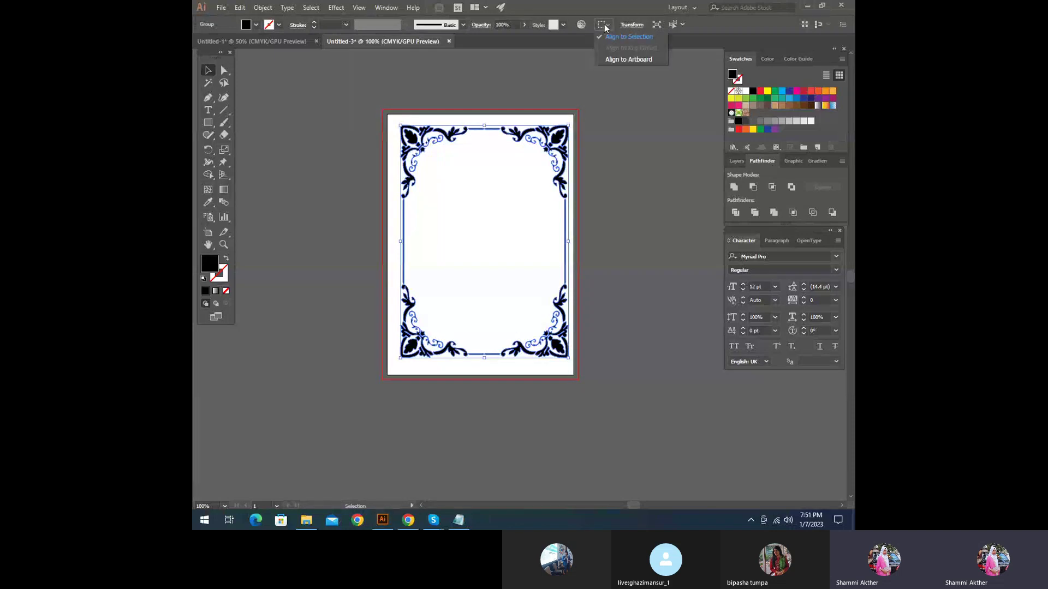
{"action": "left_click", "coordinate": [622, 60]}
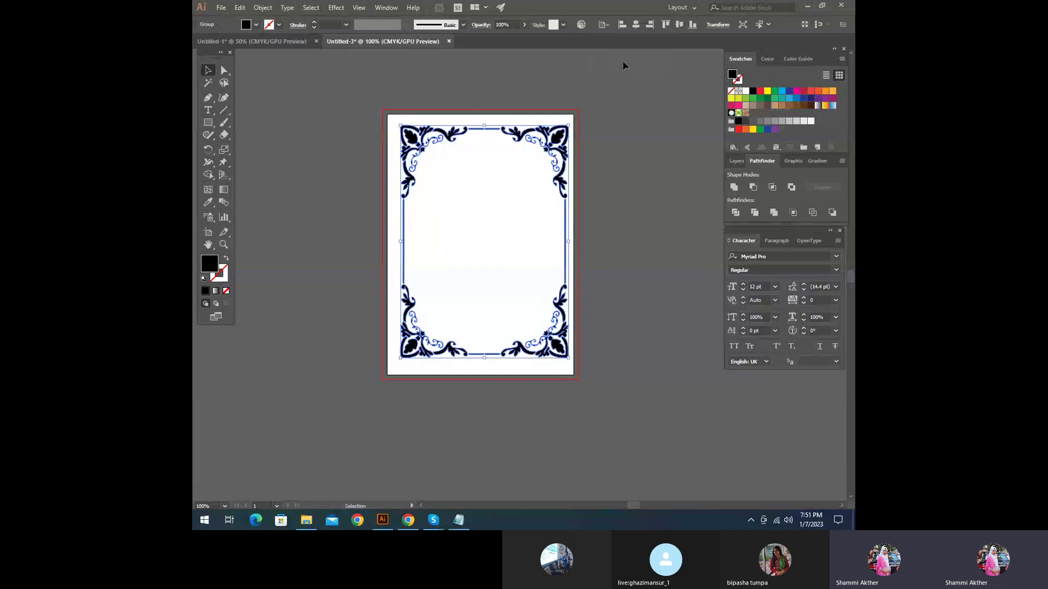
{"action": "left_click", "coordinate": [635, 25]}
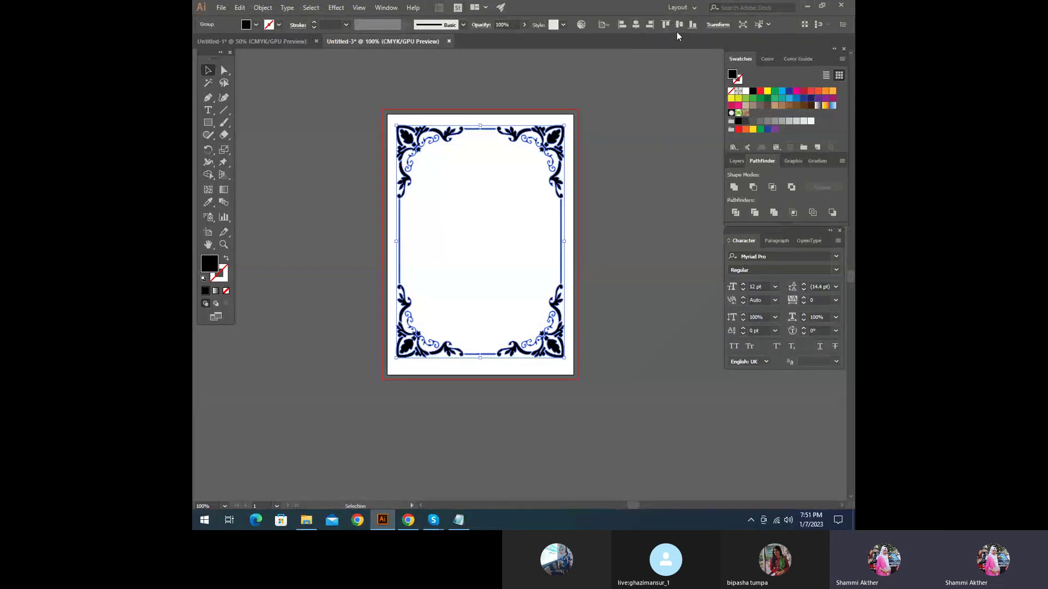
{"action": "left_click", "coordinate": [680, 26]}
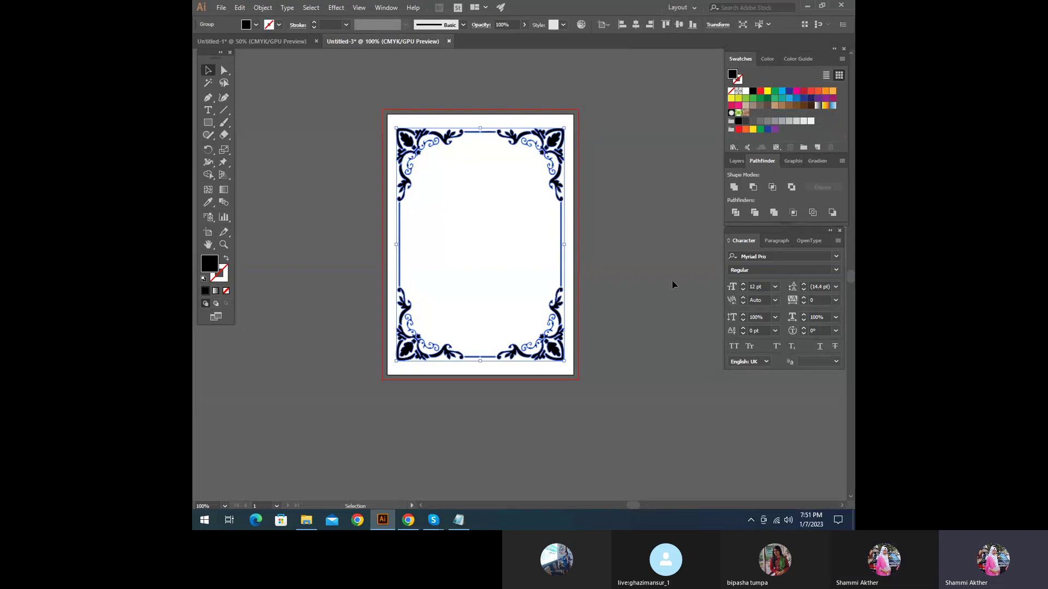
{"action": "left_click", "coordinate": [672, 284]}
Step: Enlarge the frame slightly from its centre, leaving only a narrow margin to the artboard edges
{"action": "left_click", "coordinate": [558, 362]}
{"action": "left_click_drag", "start_coordinate": [564, 361], "coordinate": [571, 370]}
{"action": "left_click", "coordinate": [594, 367]}
{"action": "scroll", "coordinate": [595, 367], "scroll_direction": "up", "scroll_amount": 1}
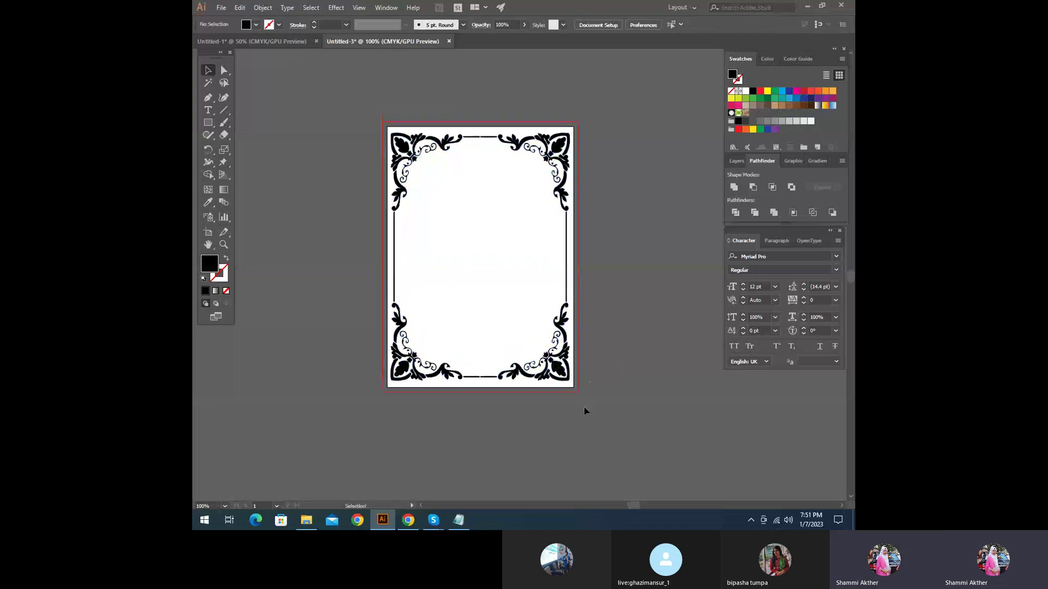
Step: Draw a black rectangle without a stroke that covers the entire artboard
{"action": "key", "text": "a"}
{"action": "key", "text": "ctrl+space"}
{"action": "left_click", "coordinate": [540, 294], "text": "ctrl"}
{"action": "left_click", "coordinate": [506, 272], "text": "ctrl+alt"}
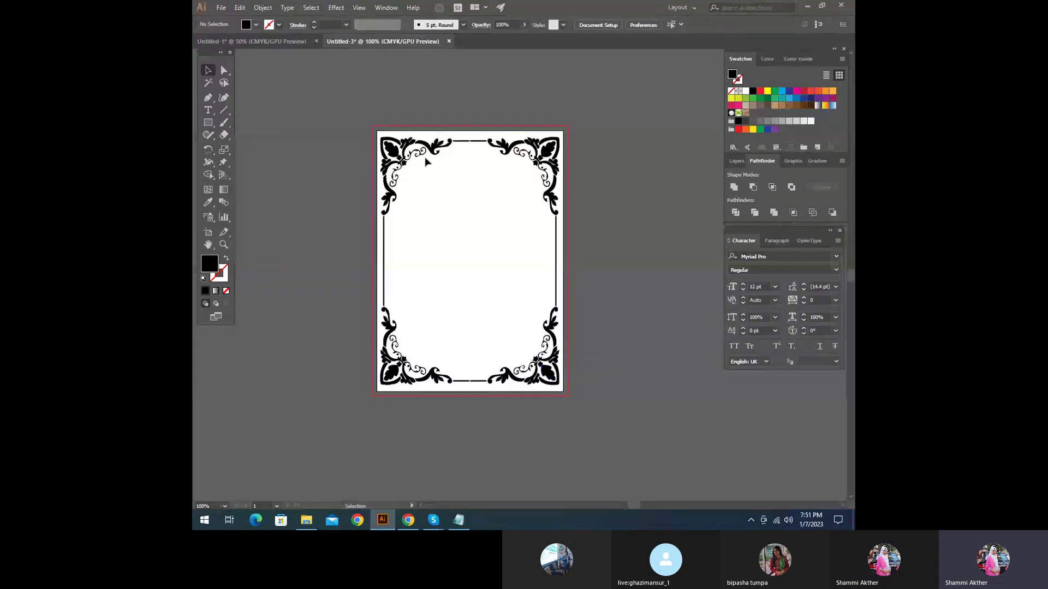
{"action": "left_click", "coordinate": [208, 122]}
{"action": "left_click", "coordinate": [249, 121]}
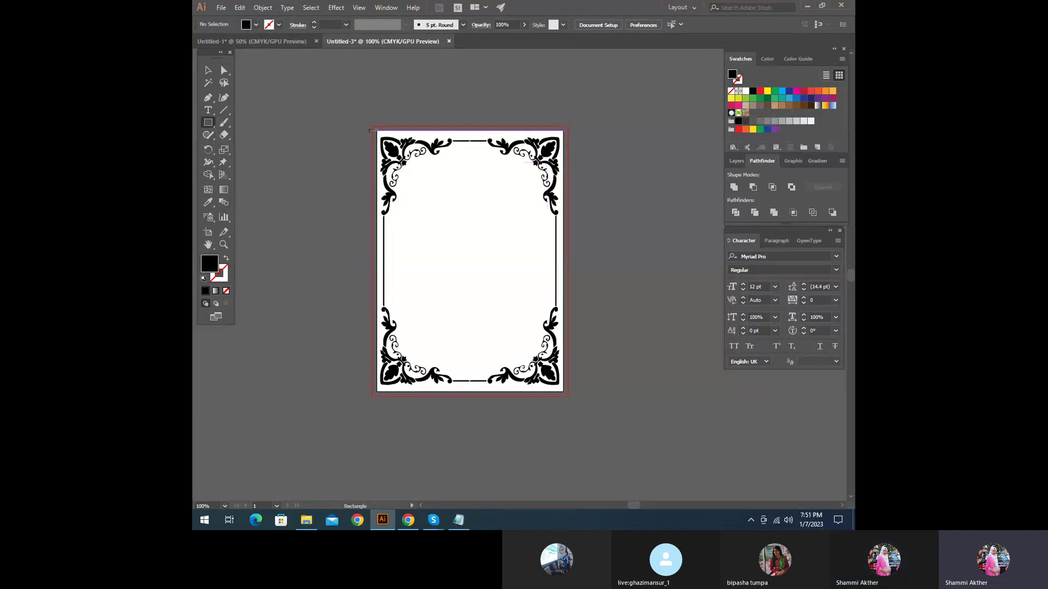
{"action": "left_click_drag", "start_coordinate": [370, 129], "coordinate": [563, 391]}
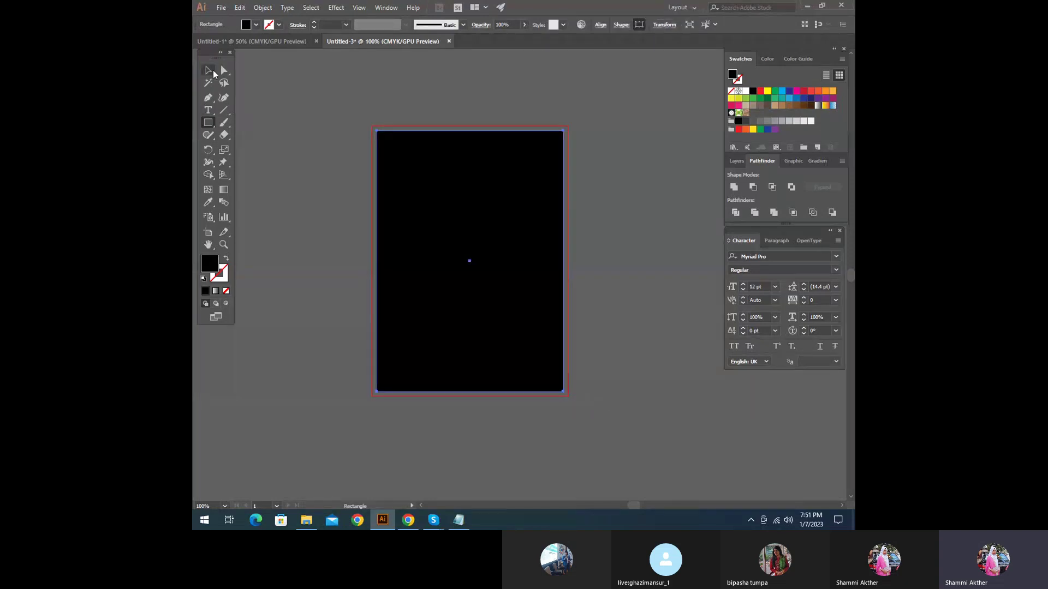
Step: Send the black rectangle to the back, behind the ornate frame
{"action": "left_click", "coordinate": [212, 70]}
{"action": "left_click", "coordinate": [405, 114]}
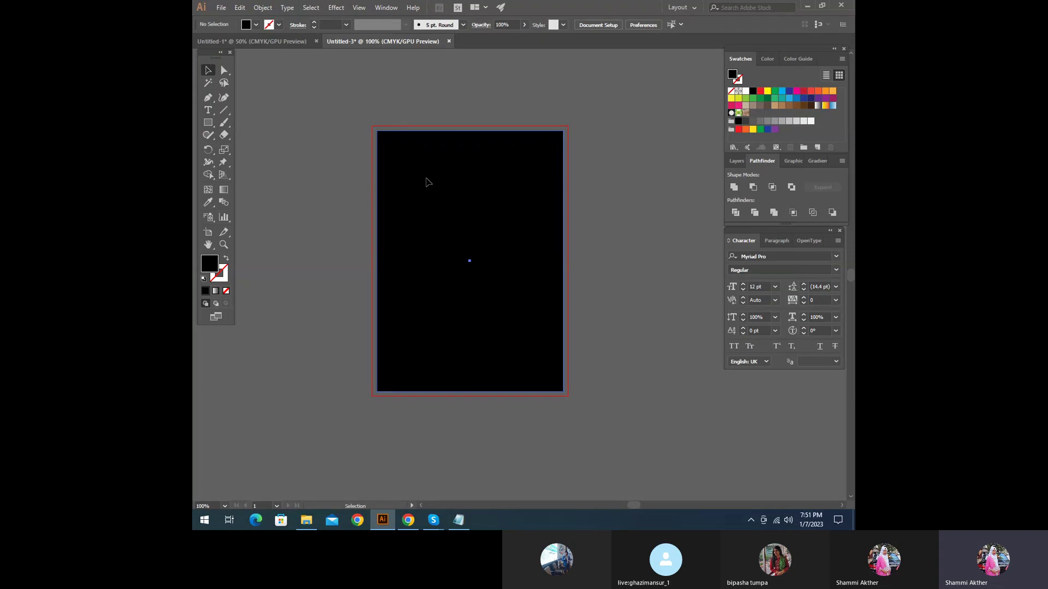
{"action": "left_click", "coordinate": [427, 181]}
{"action": "right_click", "coordinate": [427, 174]}
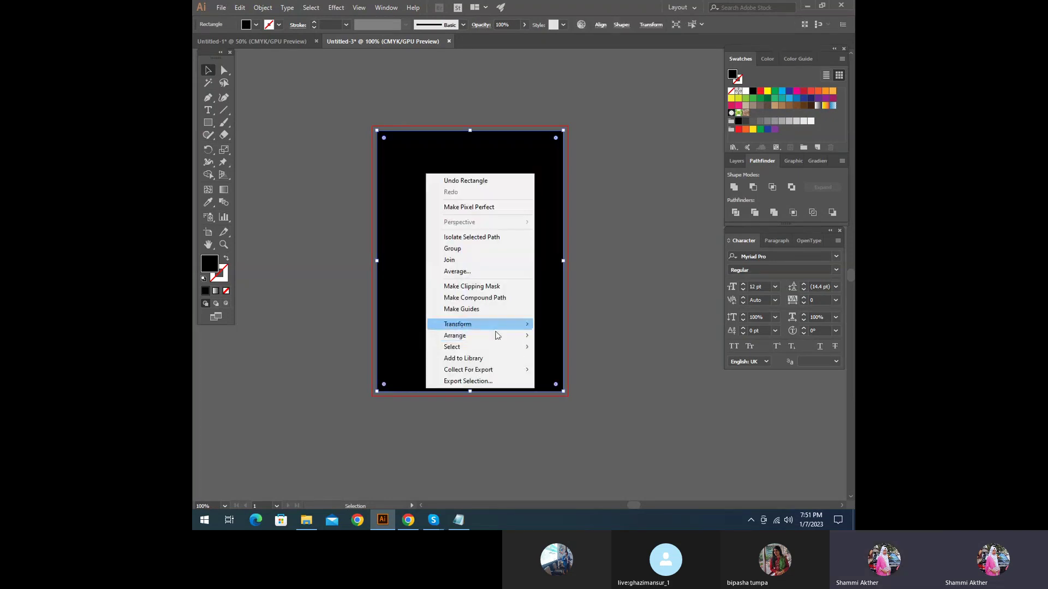
{"action": "mouse_move", "coordinate": [498, 339]}
{"action": "left_click", "coordinate": [595, 369]}
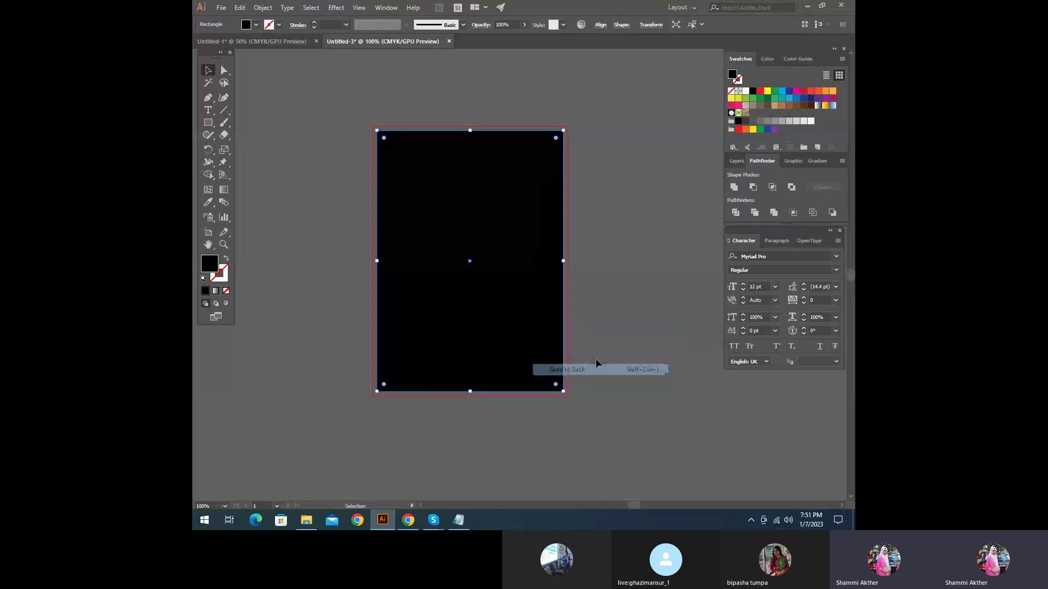
Step: Fill the ornate frame with white and deselect it
{"action": "left_click", "coordinate": [403, 159]}
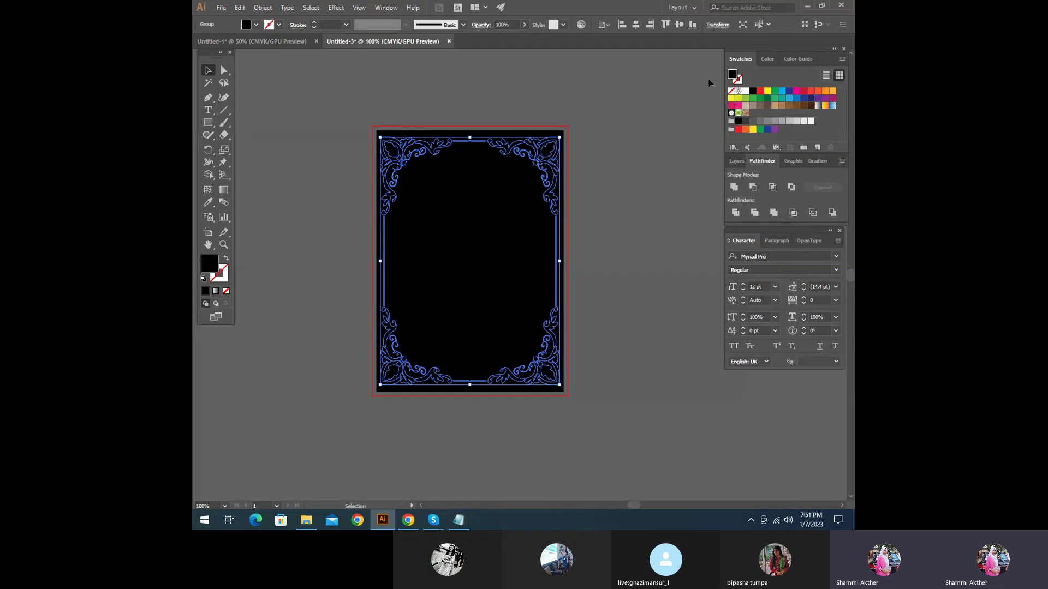
{"action": "left_click", "coordinate": [746, 92]}
{"action": "left_click", "coordinate": [605, 307]}
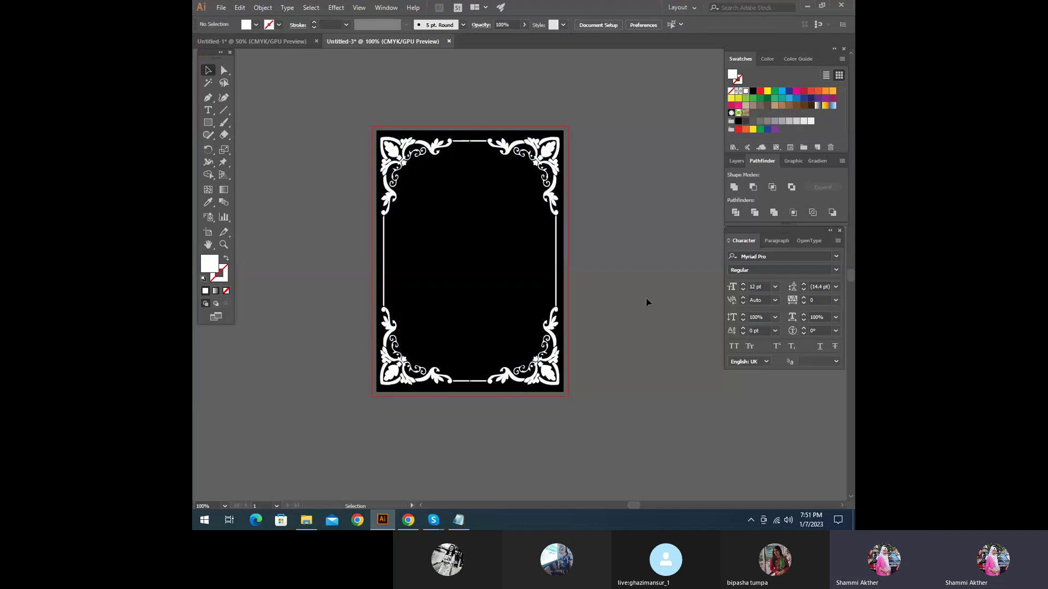
{"action": "key", "text": "z"}
{"action": "left_click", "coordinate": [537, 290]}
{"action": "left_click", "coordinate": [431, 159], "text": "ctrl+alt"}
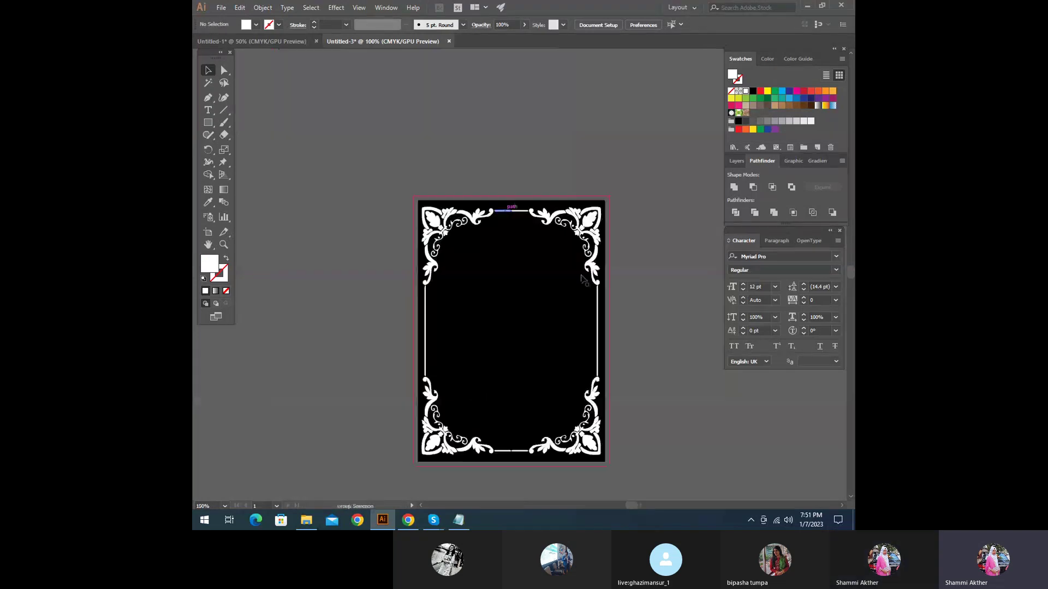
{"action": "left_click_drag", "start_coordinate": [563, 388], "coordinate": [513, 352]}
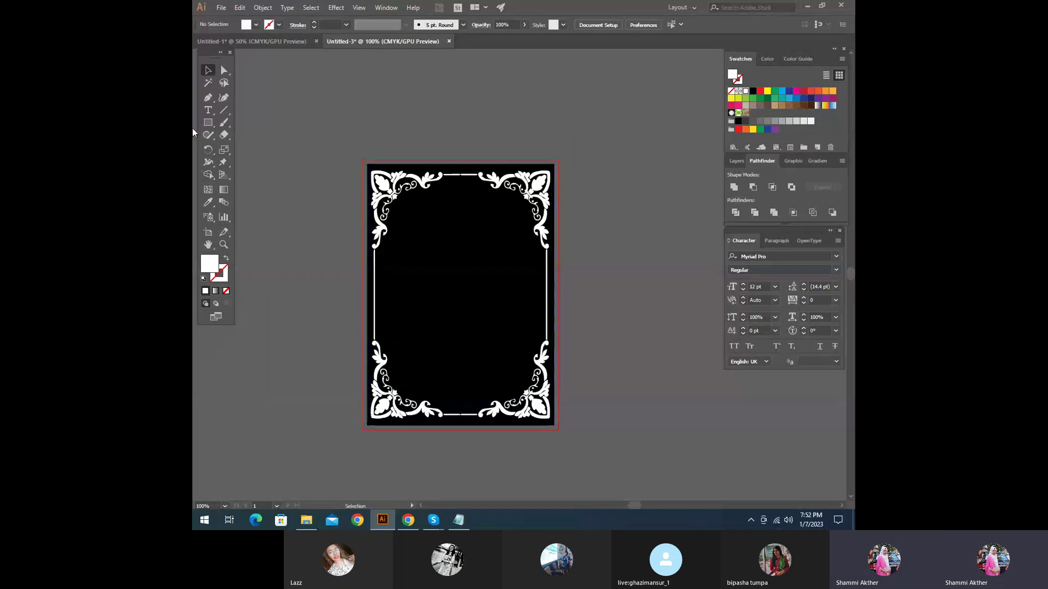
Step: Bring the smaller double-line ornamental frame from the Untitled-1 document into the card document
{"action": "left_click", "coordinate": [251, 44]}
{"action": "scroll", "coordinate": [370, 300], "scroll_direction": "down", "scroll_amount": 1}
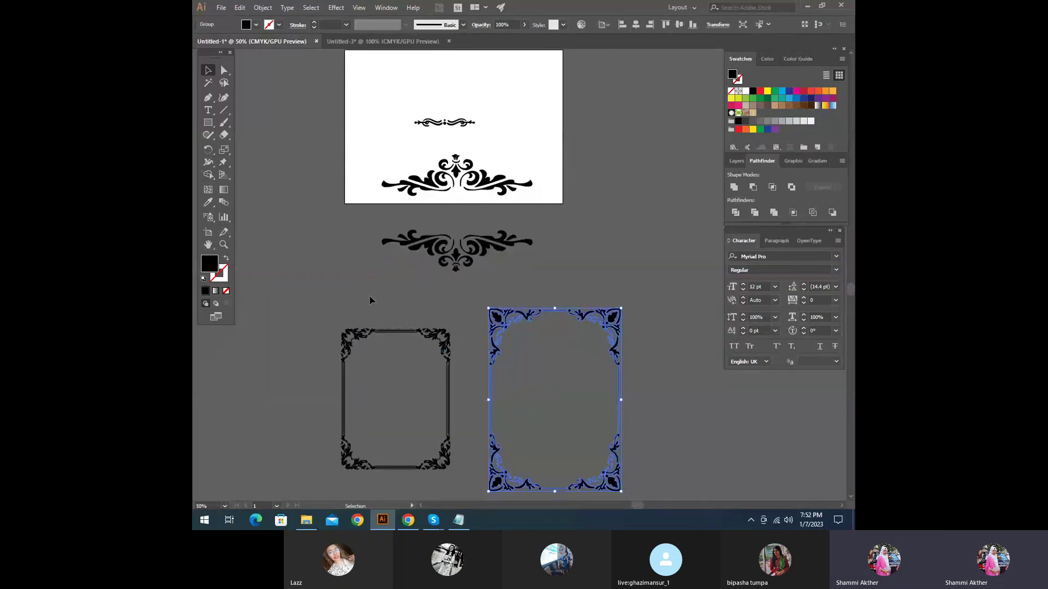
{"action": "left_click", "coordinate": [370, 300]}
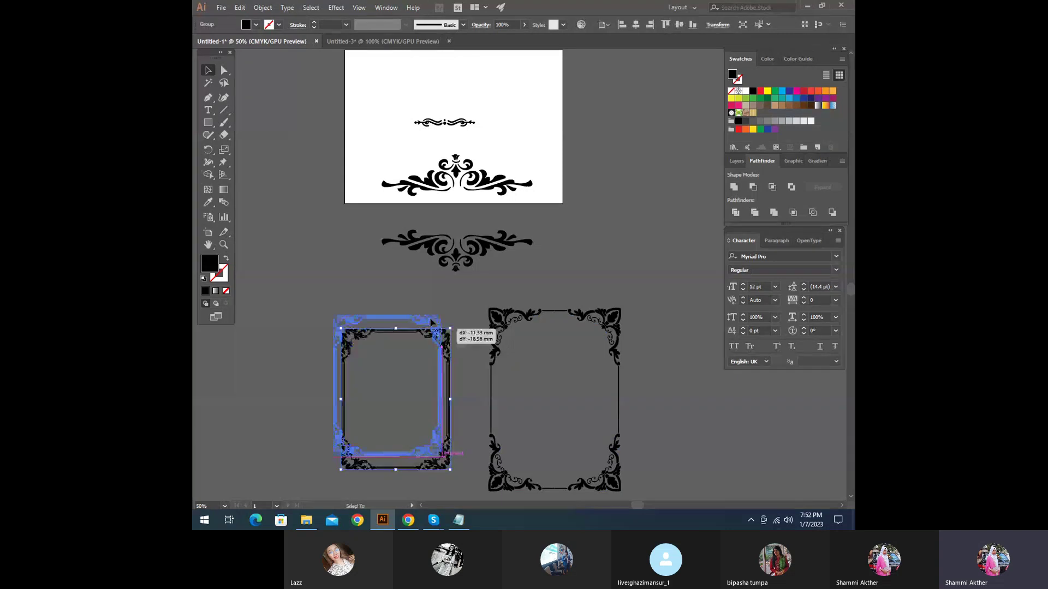
{"action": "left_click_drag", "start_coordinate": [447, 335], "coordinate": [342, 321]}
{"action": "scroll", "coordinate": [589, 352], "scroll_direction": "down", "scroll_amount": 3}
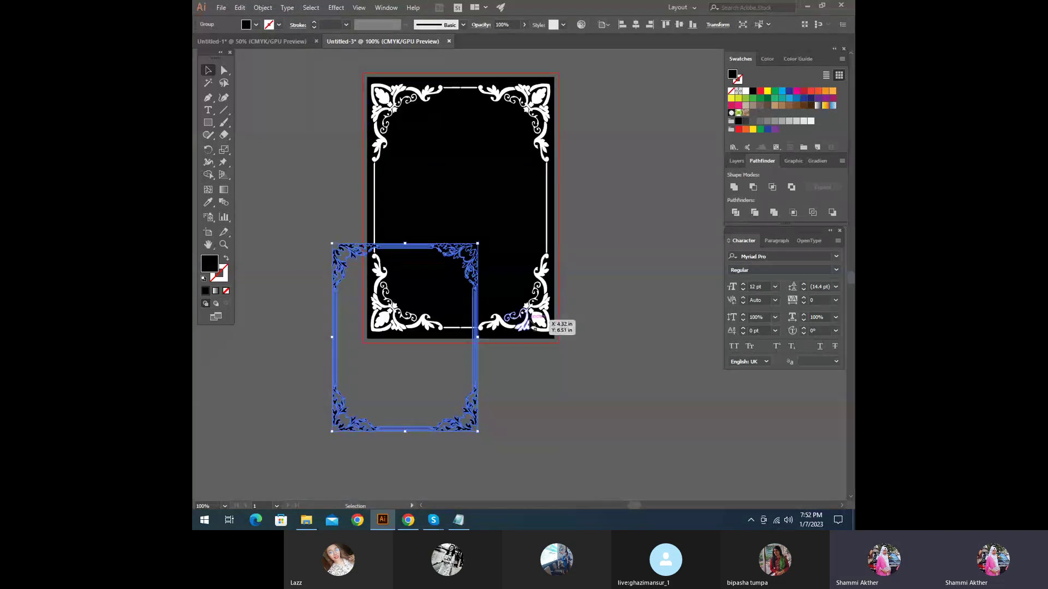
Step: Move the white frame off the artboard and centre the black double-line frame horizontally and vertically on the artboard
{"action": "left_click_drag", "start_coordinate": [544, 323], "coordinate": [808, 460]}
{"action": "left_click", "coordinate": [475, 415]}
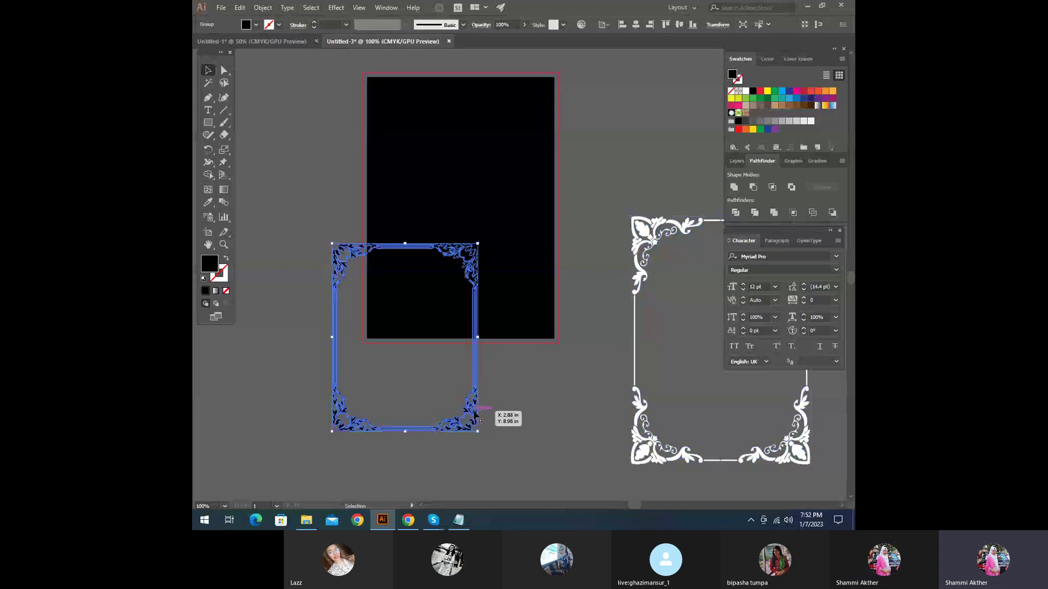
{"action": "left_click_drag", "start_coordinate": [475, 415], "coordinate": [537, 283]}
{"action": "left_click", "coordinate": [635, 24]}
{"action": "left_click", "coordinate": [665, 25]}
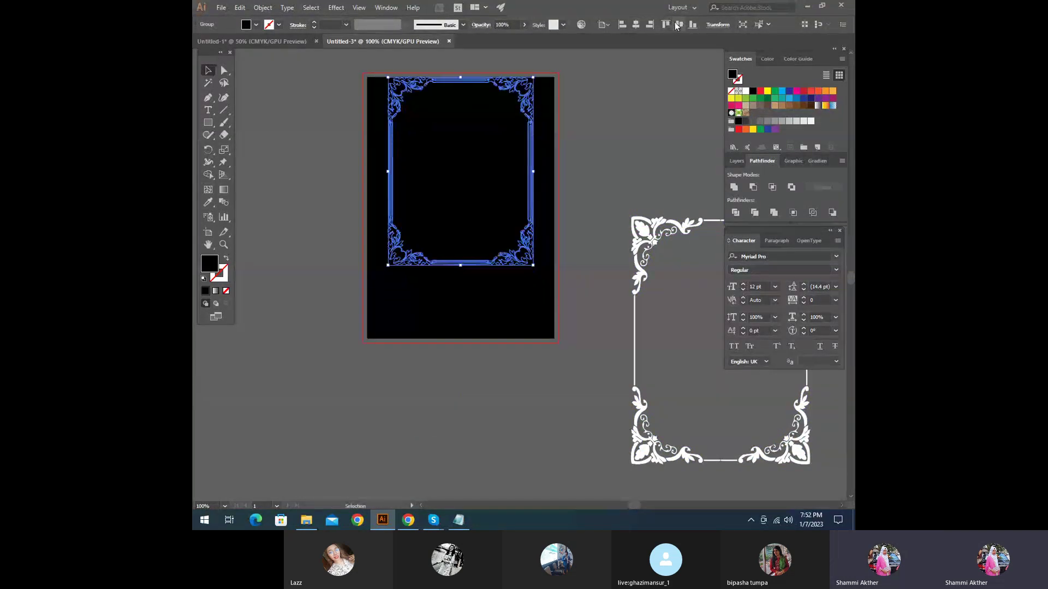
{"action": "left_click", "coordinate": [678, 25]}
Step: Fill the double-line frame with white and enlarge it from its centre to almost the full artboard width
{"action": "left_click", "coordinate": [745, 92]}
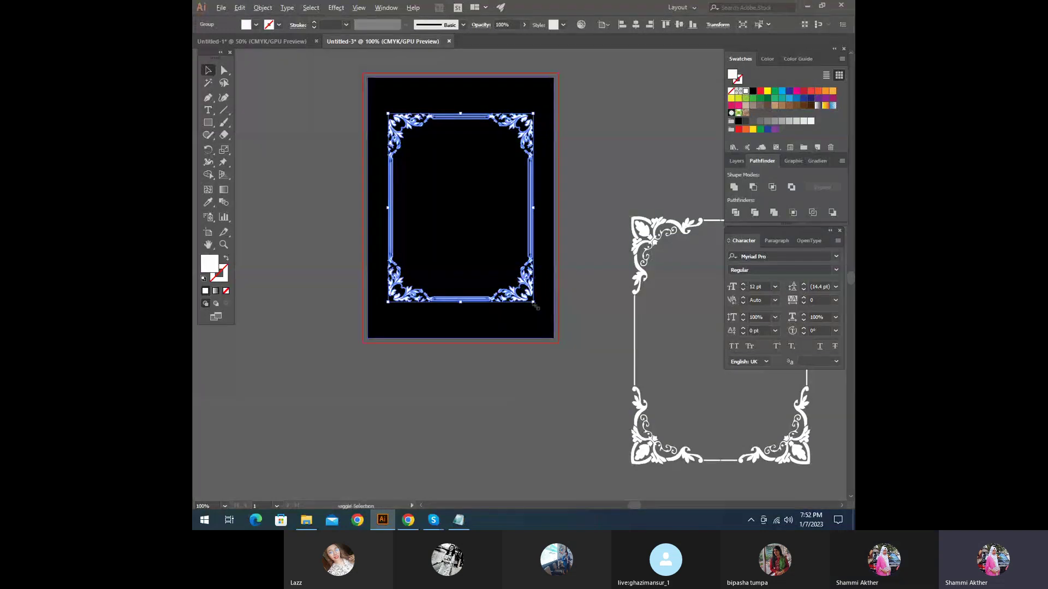
{"action": "left_click_drag", "start_coordinate": [534, 303], "coordinate": [552, 328]}
{"action": "left_click", "coordinate": [608, 306]}
{"action": "scroll", "coordinate": [498, 304], "scroll_direction": "up", "scroll_amount": 1}
{"action": "scroll", "coordinate": [498, 302], "scroll_direction": "up", "scroll_amount": 1}
{"action": "scroll", "coordinate": [508, 302], "scroll_direction": "up", "scroll_amount": 3}
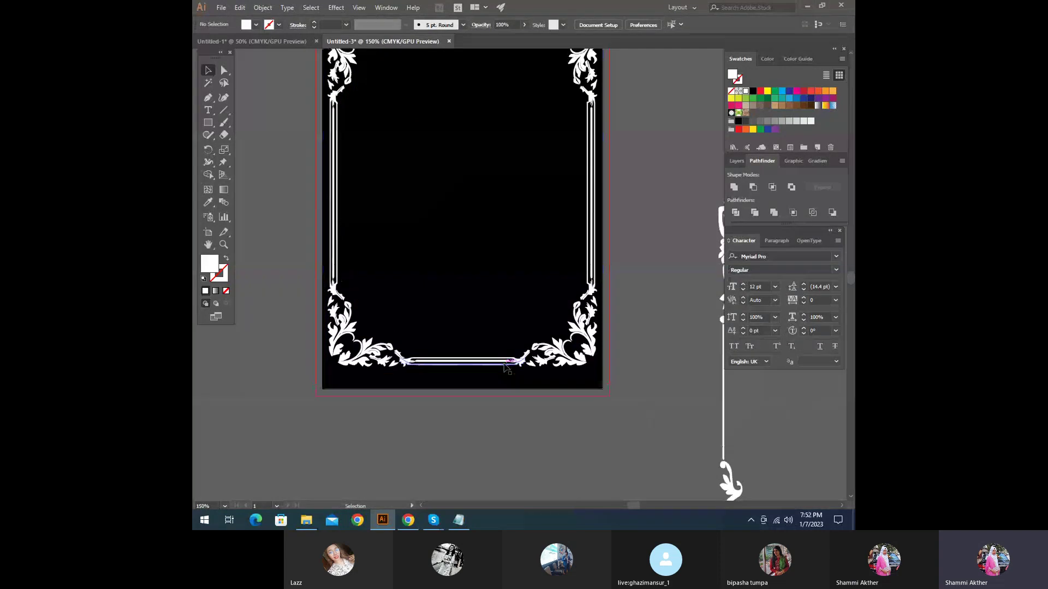
{"action": "left_click", "coordinate": [461, 240]}
{"action": "scroll", "coordinate": [277, 173], "scroll_direction": "up", "scroll_amount": 2}
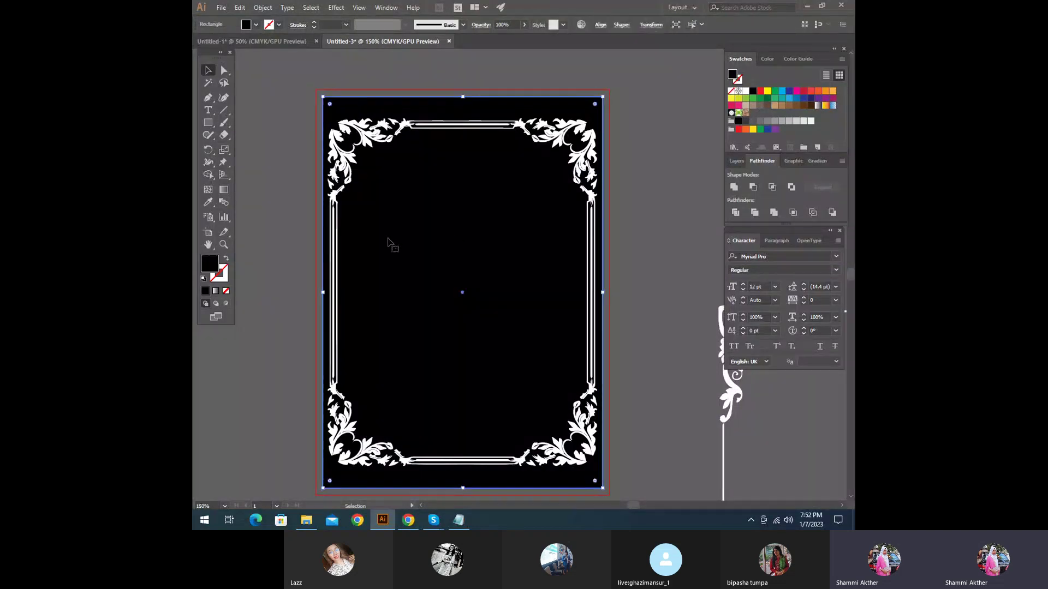
{"action": "scroll", "coordinate": [491, 238], "scroll_direction": "down", "scroll_amount": 1}
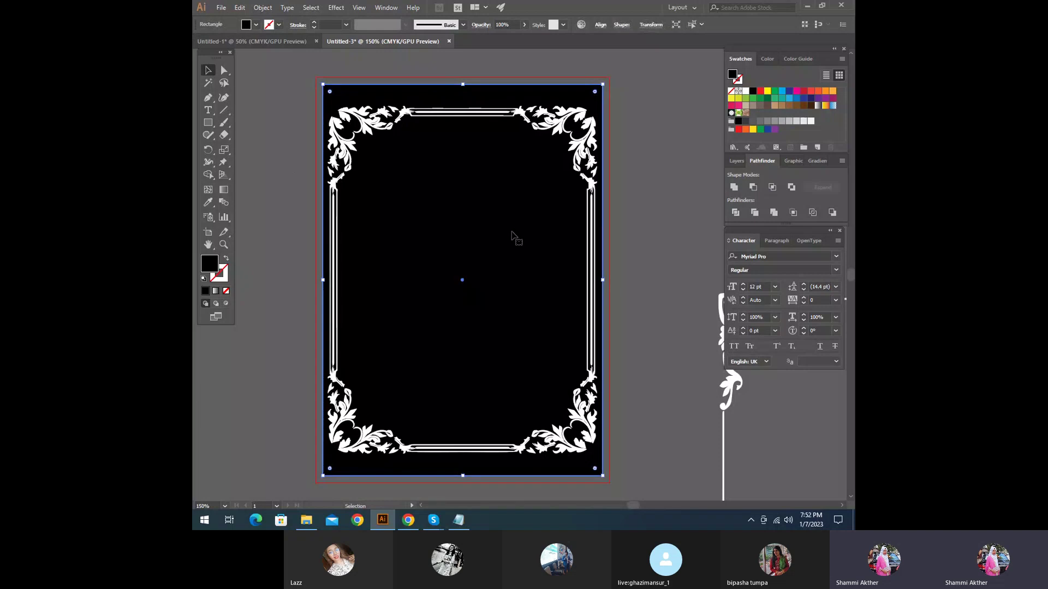
{"action": "scroll", "coordinate": [409, 269], "scroll_direction": "up", "scroll_amount": 1}
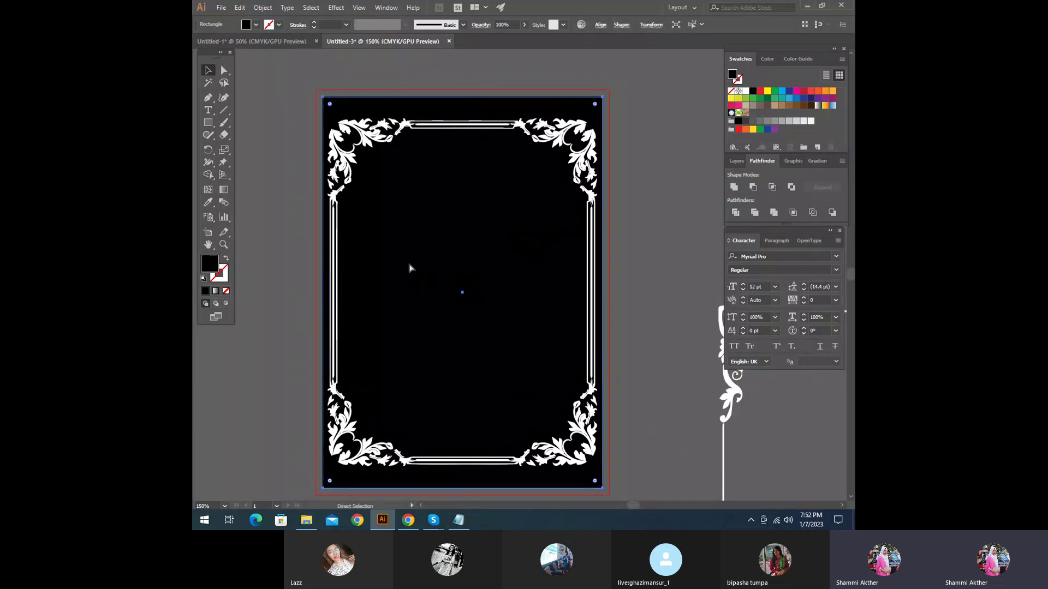
{"action": "left_click", "coordinate": [271, 197]}
{"action": "scroll", "coordinate": [470, 157], "scroll_direction": "down", "scroll_amount": 1}
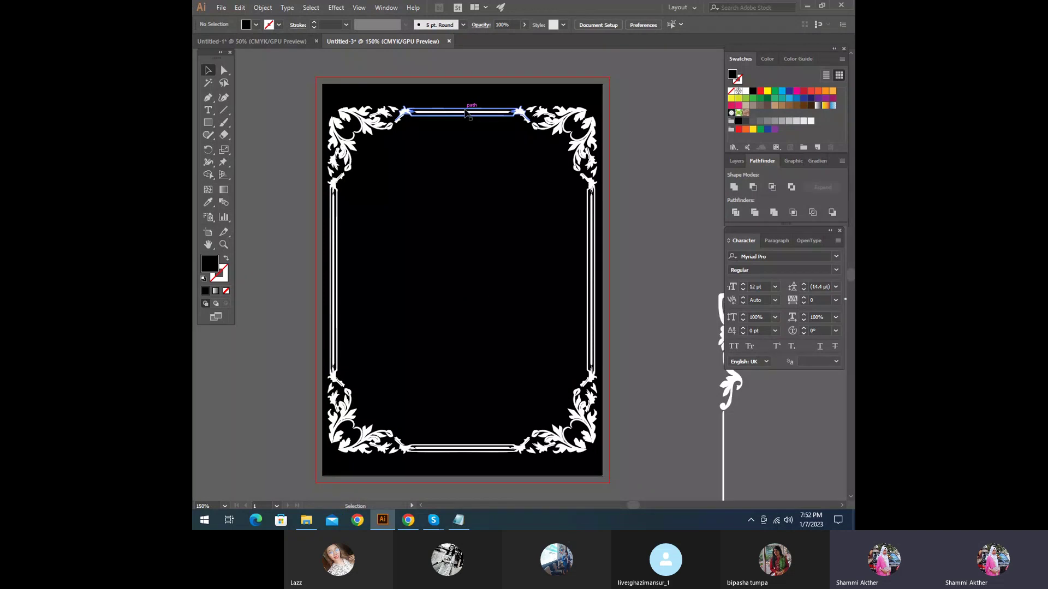
{"action": "left_click", "coordinate": [464, 112]}
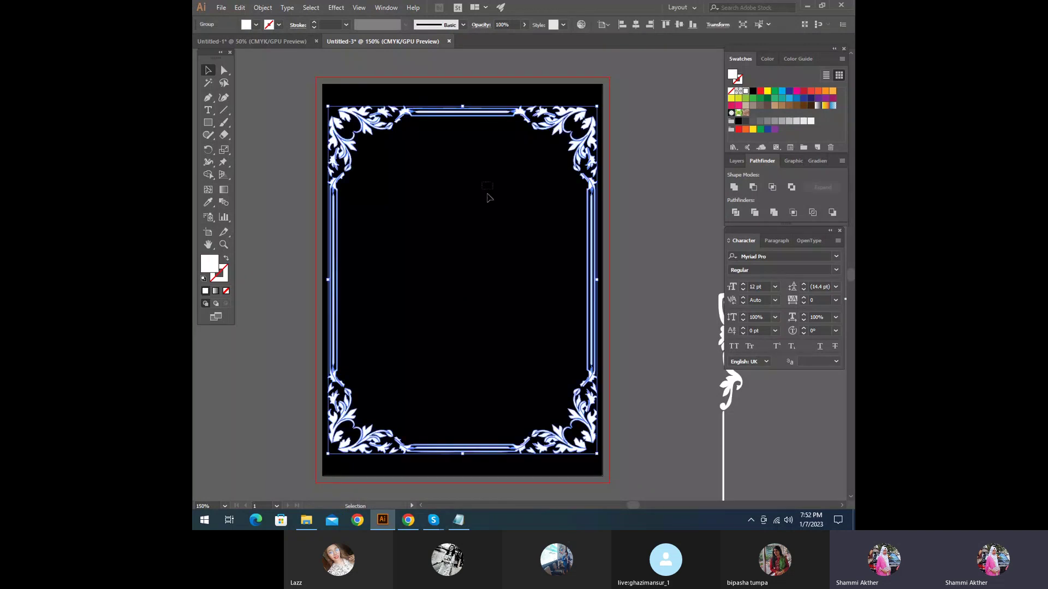
{"action": "left_click_drag", "start_coordinate": [486, 194], "coordinate": [520, 204]}
{"action": "left_click", "coordinate": [593, 349]}
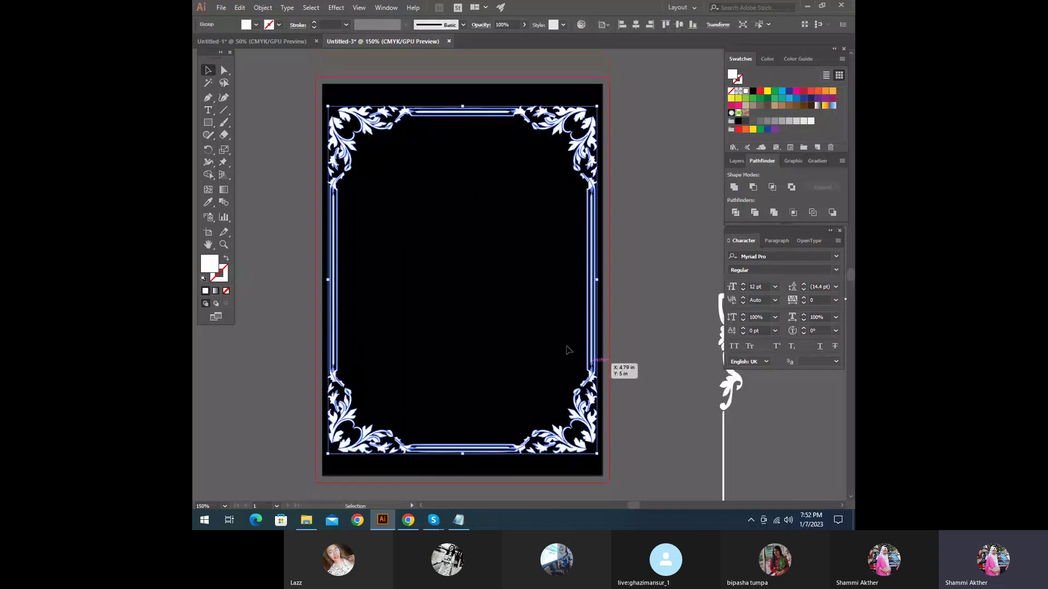
{"action": "left_click_drag", "start_coordinate": [596, 453], "coordinate": [596, 456]}
{"action": "left_click", "coordinate": [632, 336]}
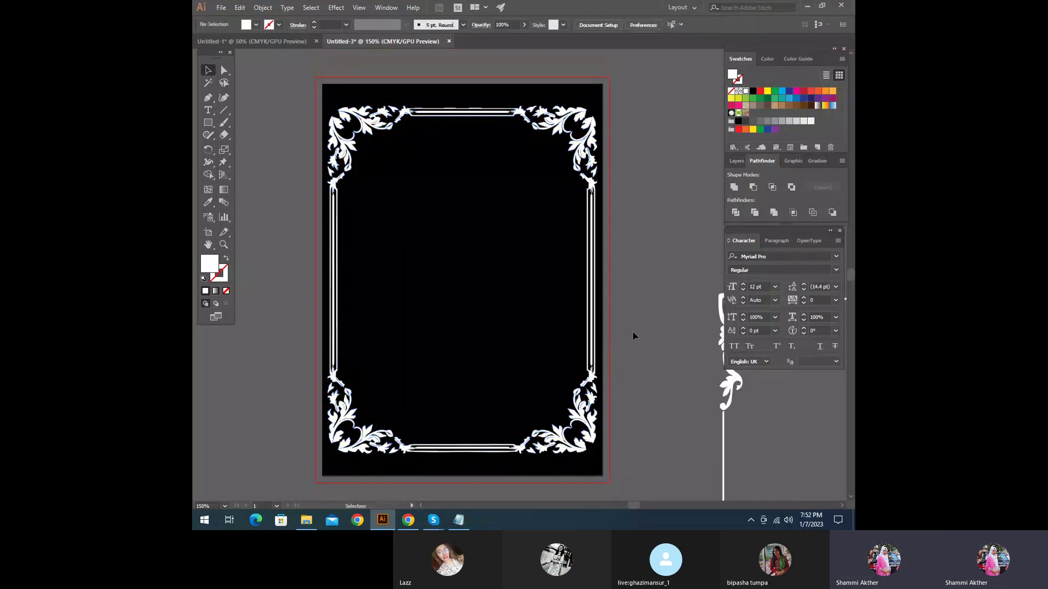
Step: Shift the double-line frame down near the artboard's lower edge and shrink it slightly from its centre to about 4.7 × 6.1 in
{"action": "left_click", "coordinate": [467, 113]}
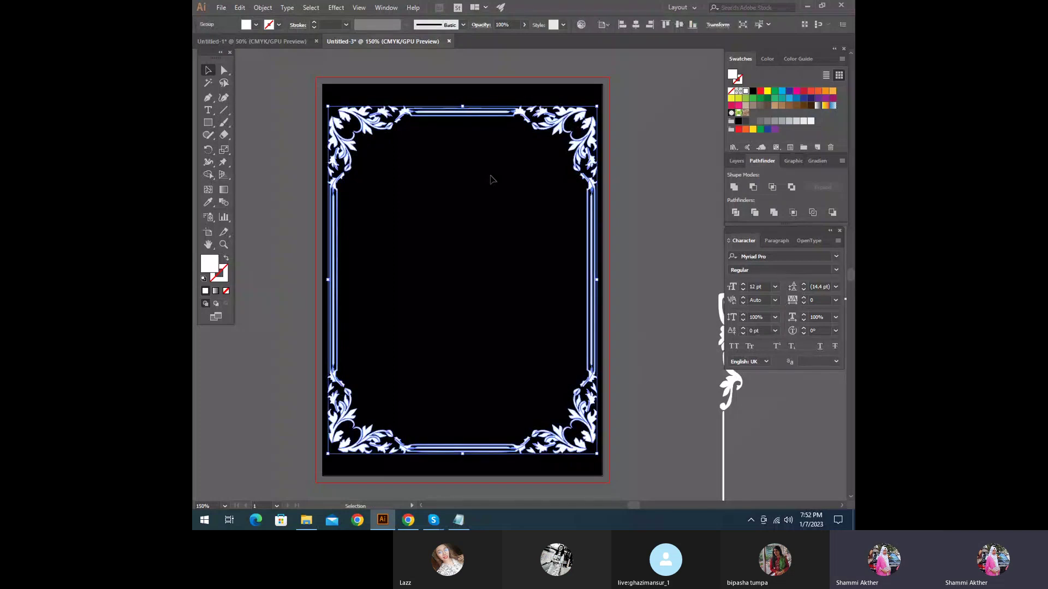
{"action": "key", "text": "shift+Down"}
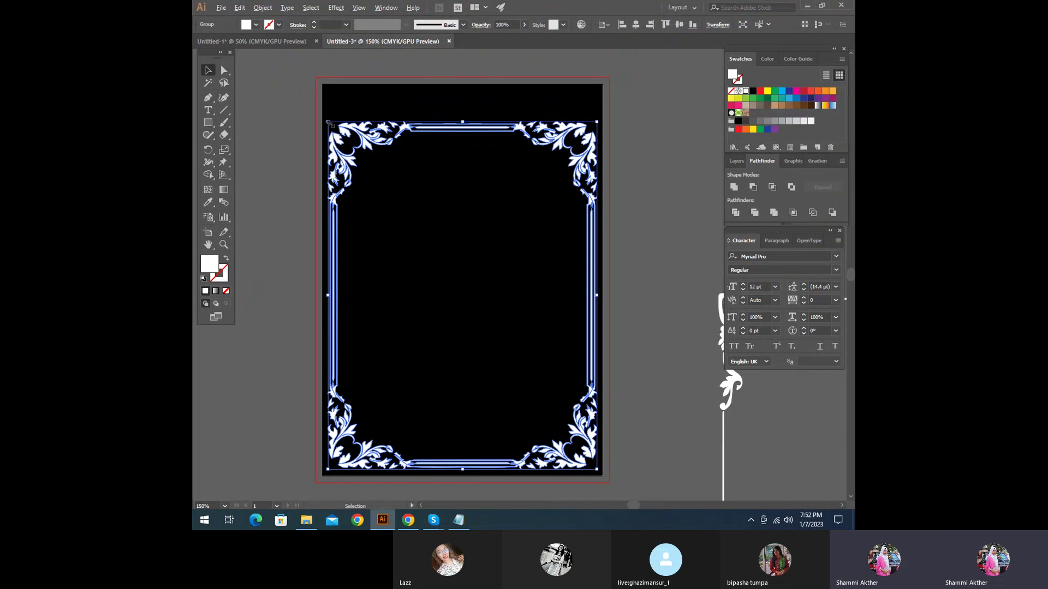
{"action": "left_click_drag", "start_coordinate": [327, 122], "coordinate": [327, 122]}
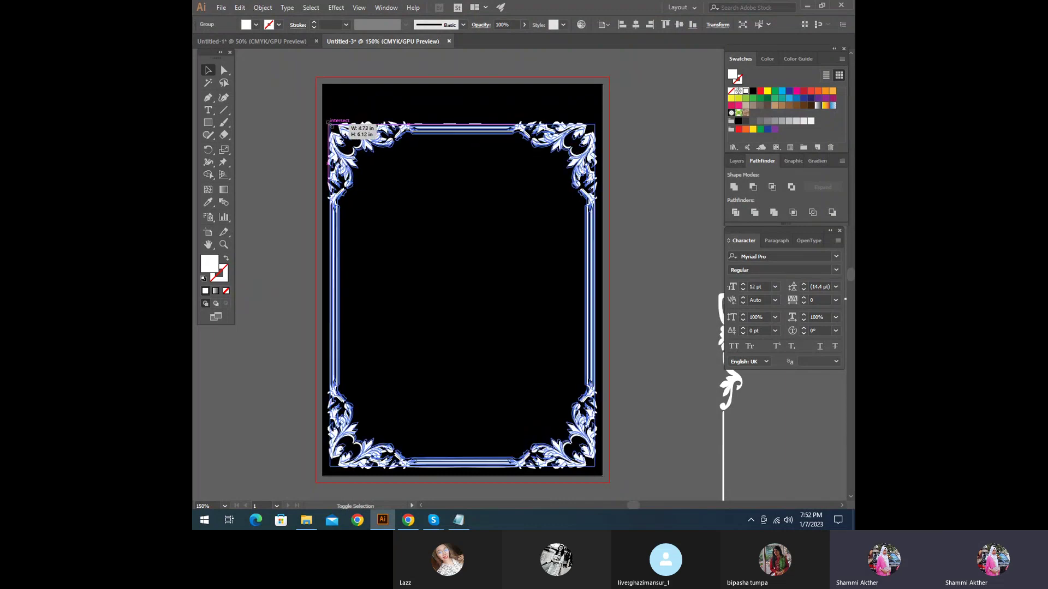
{"action": "scroll", "coordinate": [613, 363], "scroll_direction": "down", "scroll_amount": 2}
{"action": "left_click", "coordinate": [608, 445]}
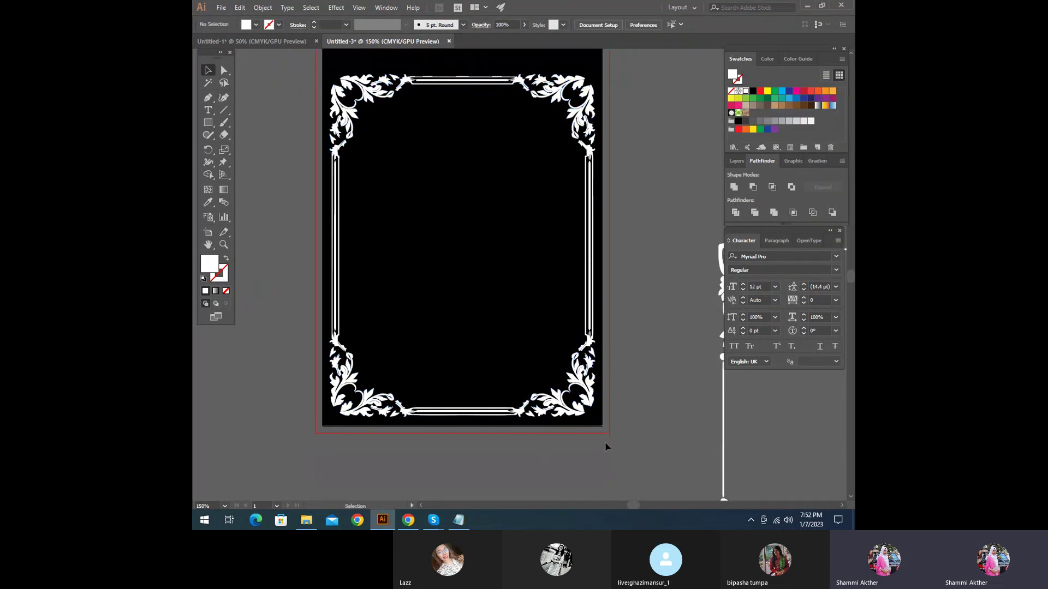
Step: Stretch the double-line frame upward by moving only the anchor points of its upper part until it nearly reaches the artboard's upper edge
{"action": "scroll", "coordinate": [582, 437], "scroll_direction": "down", "scroll_amount": 1}
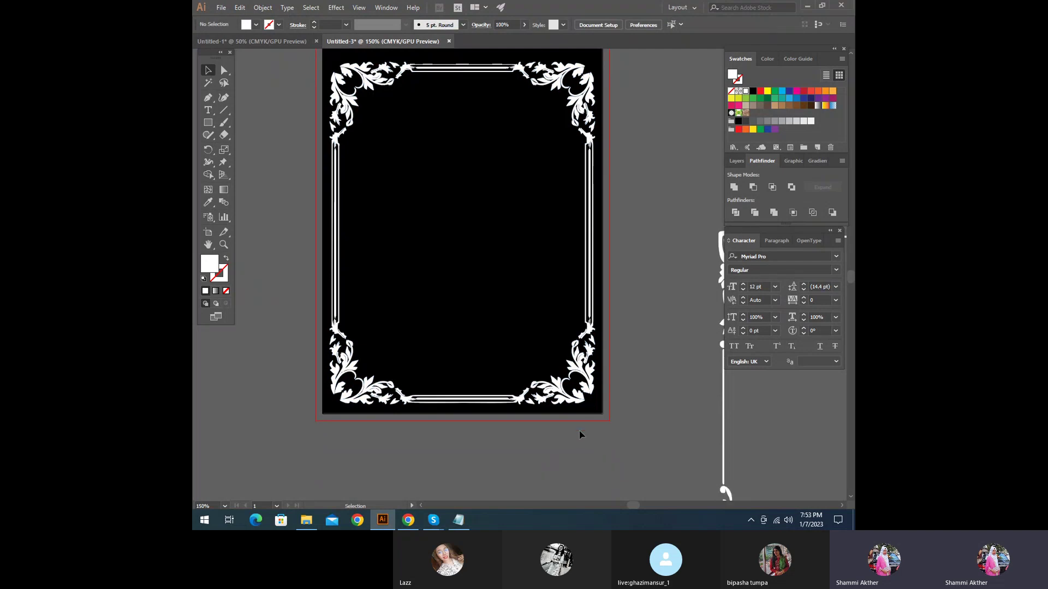
{"action": "scroll", "coordinate": [614, 391], "scroll_direction": "up", "scroll_amount": 3}
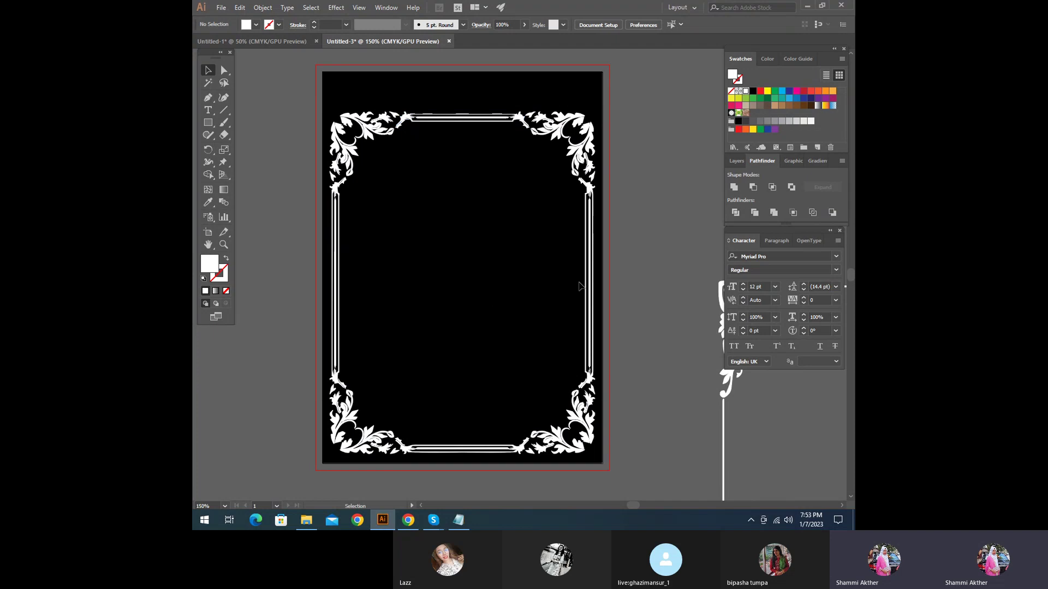
{"action": "scroll", "coordinate": [580, 285], "scroll_direction": "up", "scroll_amount": 2}
{"action": "left_click", "coordinate": [225, 70]}
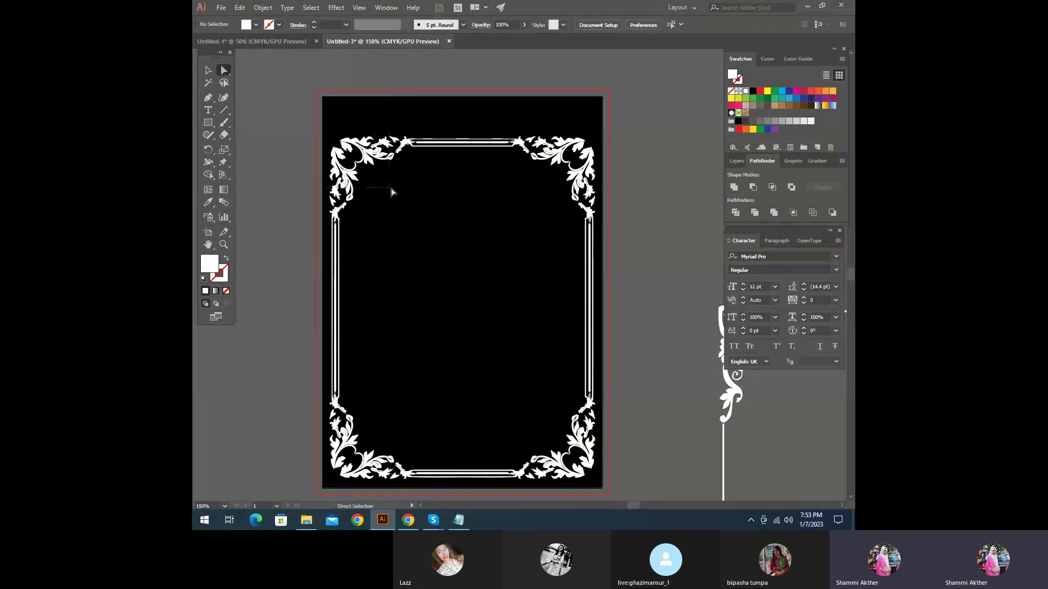
{"action": "left_click_drag", "start_coordinate": [531, 217], "coordinate": [610, 296]}
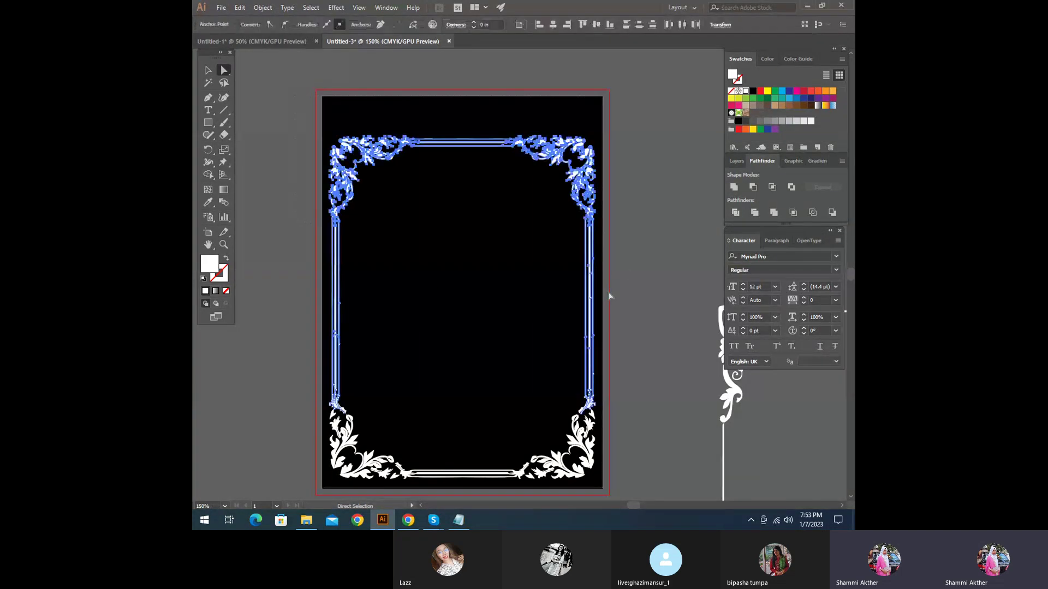
{"action": "key", "text": "Up"}
{"action": "key", "text": "Up"}
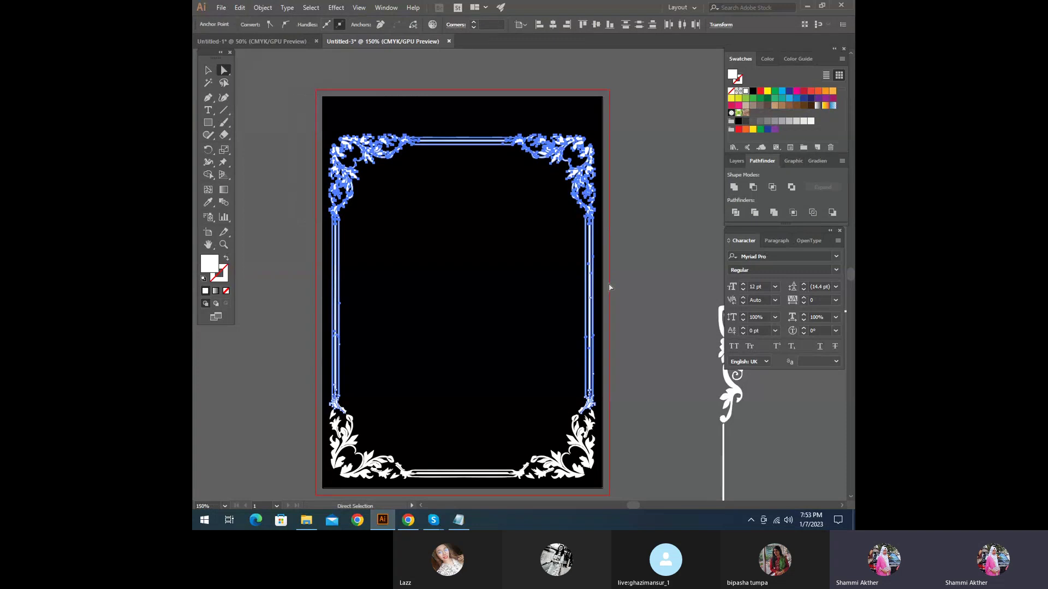
{"action": "key", "text": "Up"}
{"action": "key", "text": "Up"}
{"action": "key", "text": "Up"}
{"action": "key", "text": "Up"}
{"action": "key", "text": "Up"}
{"action": "key", "text": "Up"}
{"action": "key", "text": "Up"}
{"action": "key", "text": "Up"}
{"action": "key", "text": "Up"}
{"action": "key", "text": "Up"}
{"action": "key", "text": "Up"}
{"action": "key", "text": "Up"}
{"action": "key", "text": "Up"}
{"action": "key", "text": "Up"}
{"action": "key", "text": "Up"}
{"action": "key", "text": "Up"}
{"action": "key", "text": "Up"}
{"action": "key", "text": "Up"}
{"action": "key", "text": "Up"}
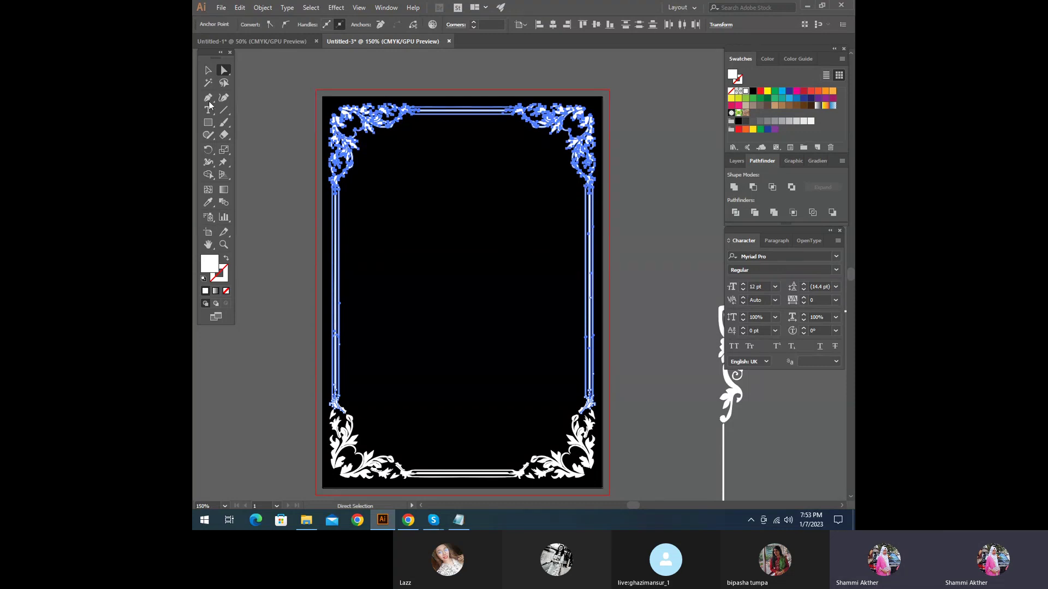
{"action": "left_click", "coordinate": [209, 69]}
{"action": "left_click", "coordinate": [614, 321]}
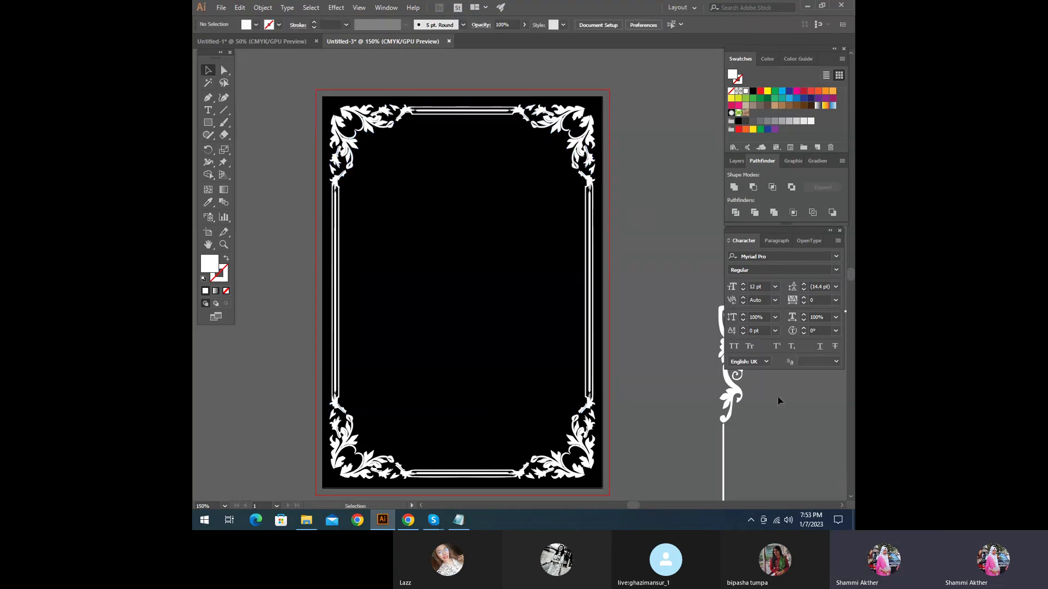
Step: Bring the gold swirl divider from the Untitled-1 document into the card document and place it above the artboard
{"action": "left_click", "coordinate": [256, 42]}
{"action": "scroll", "coordinate": [458, 273], "scroll_direction": "up", "scroll_amount": 3}
{"action": "left_click_drag", "start_coordinate": [406, 95], "coordinate": [384, 44]}
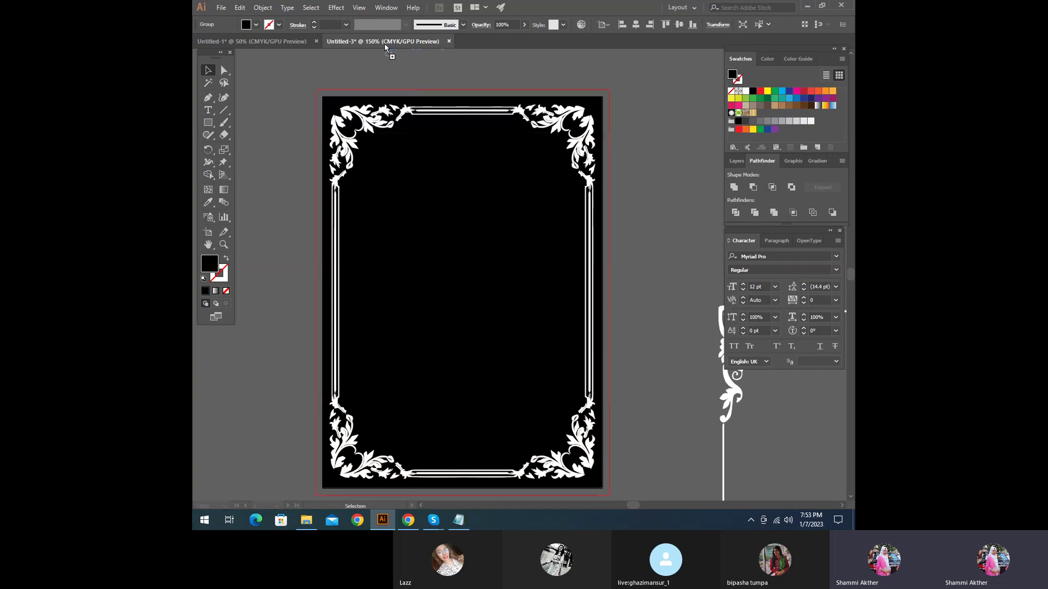
{"action": "left_click_drag", "start_coordinate": [260, 208], "coordinate": [261, 213]}
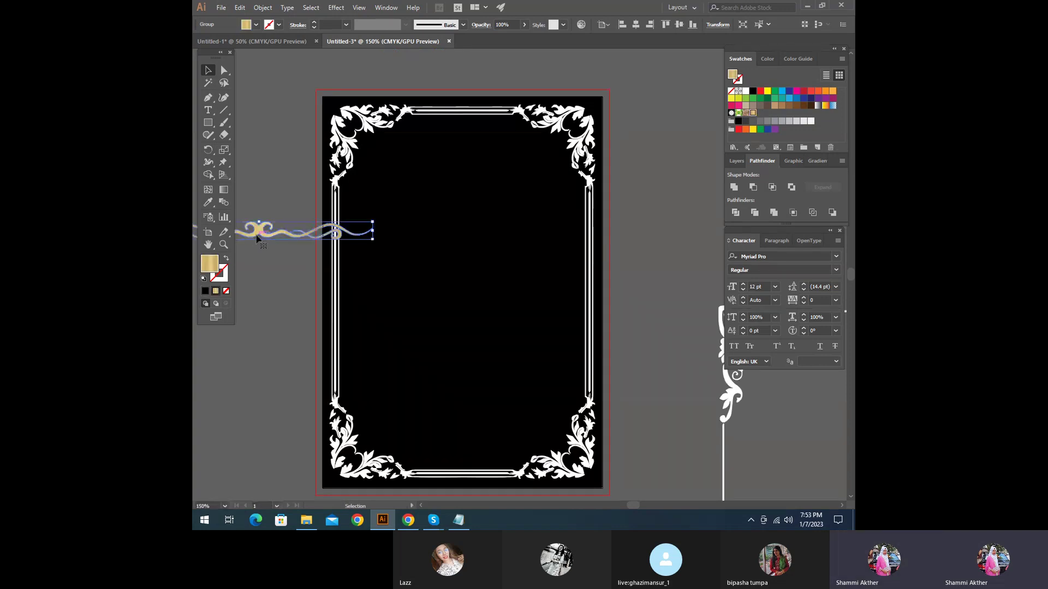
{"action": "scroll", "coordinate": [381, 328], "scroll_direction": "up", "scroll_amount": 2}
{"action": "scroll", "coordinate": [380, 328], "scroll_direction": "up", "scroll_amount": 1}
{"action": "left_click_drag", "start_coordinate": [284, 328], "coordinate": [400, 116]}
{"action": "left_click", "coordinate": [560, 172]}
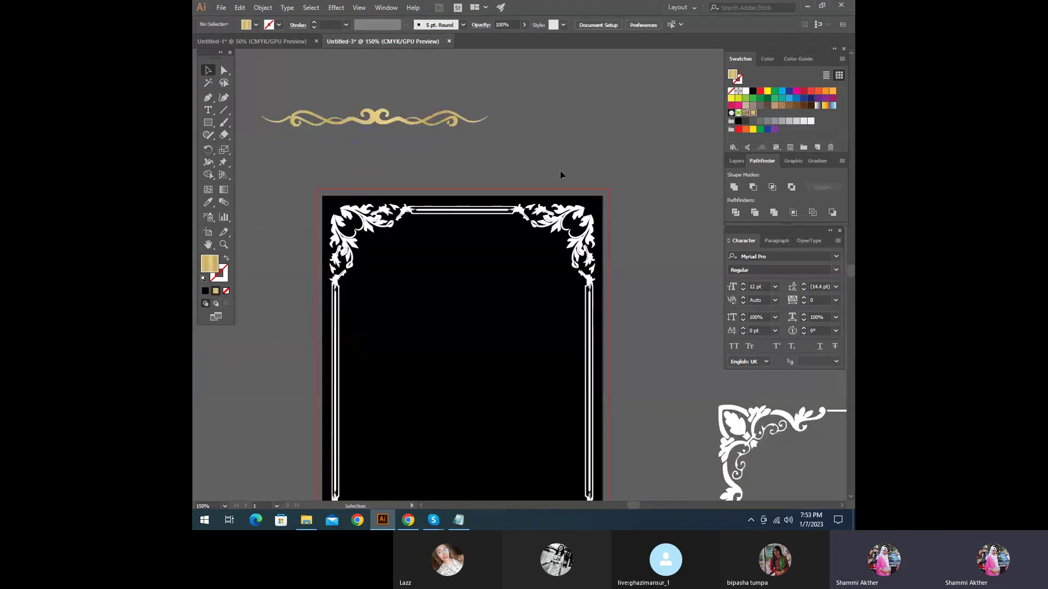
Step: Draw a small rectangle above the artboard beside the gold divider and fill it with the white-to-black gradient
{"action": "scroll", "coordinate": [693, 400], "scroll_direction": "up", "scroll_amount": 1}
{"action": "scroll", "coordinate": [573, 341], "scroll_direction": "down", "scroll_amount": 2}
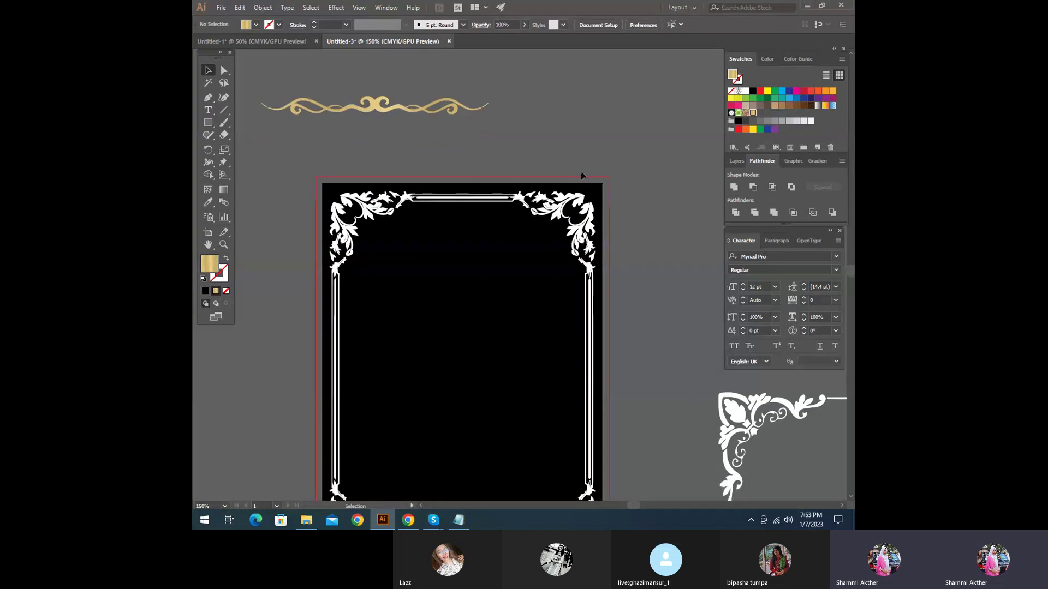
{"action": "left_click", "coordinate": [210, 123]}
{"action": "mouse_move", "coordinate": [543, 100]}
{"action": "left_mouse_down"}
{"action": "mouse_move", "coordinate": [613, 158]}
{"action": "mouse_move", "coordinate": [634, 160]}
{"action": "left_mouse_up"}
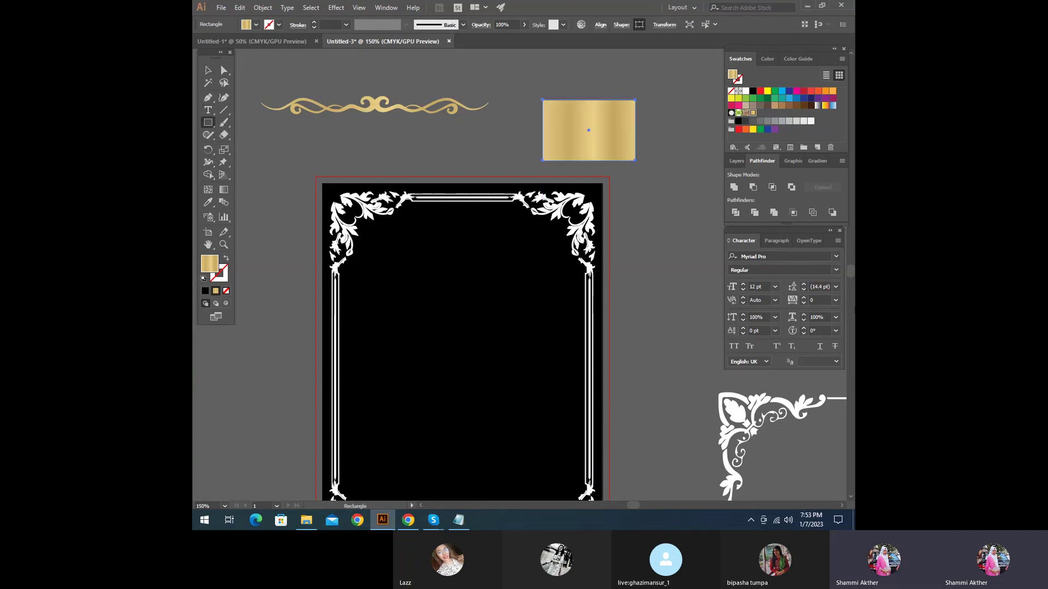
{"action": "left_click", "coordinate": [818, 105]}
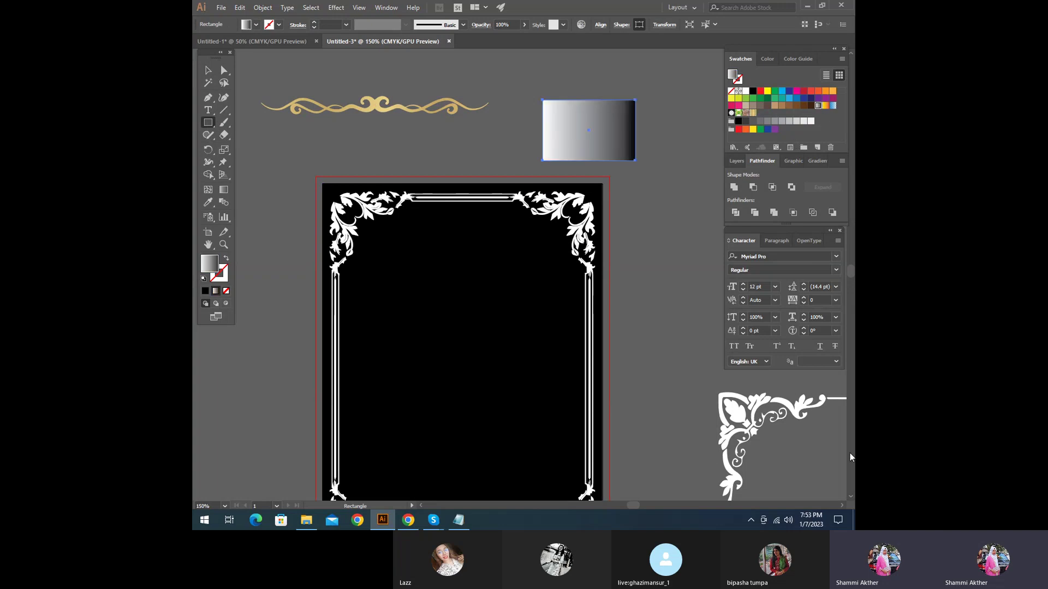
{"action": "left_click", "coordinate": [208, 69]}
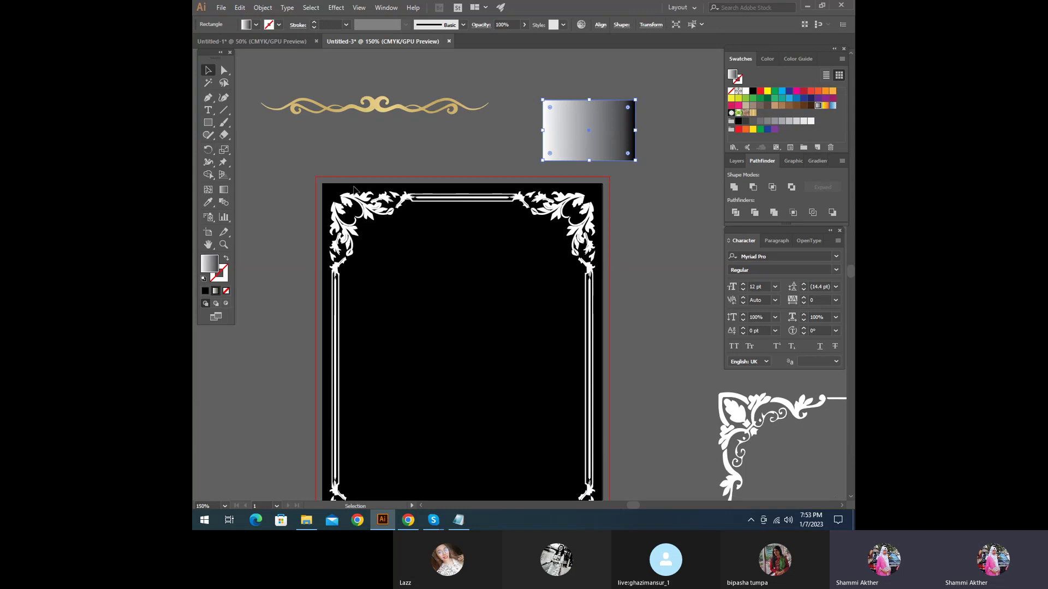
{"action": "left_click", "coordinate": [391, 149]}
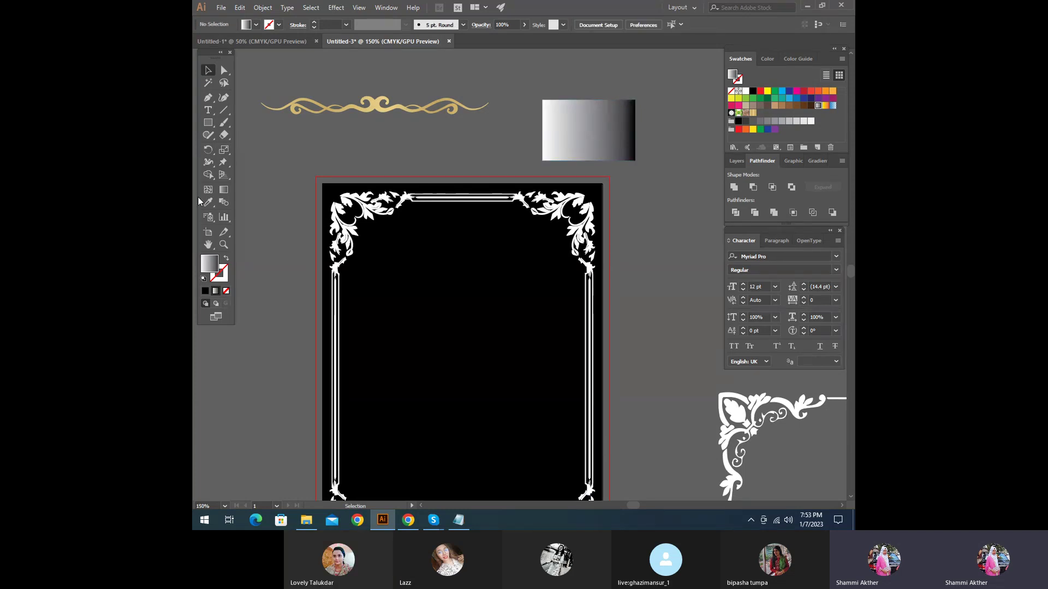
Step: Select the gradient-filled rectangle beside the gold divider and change both stops of its linear gradient to the yellow swatch
{"action": "left_click", "coordinate": [600, 126]}
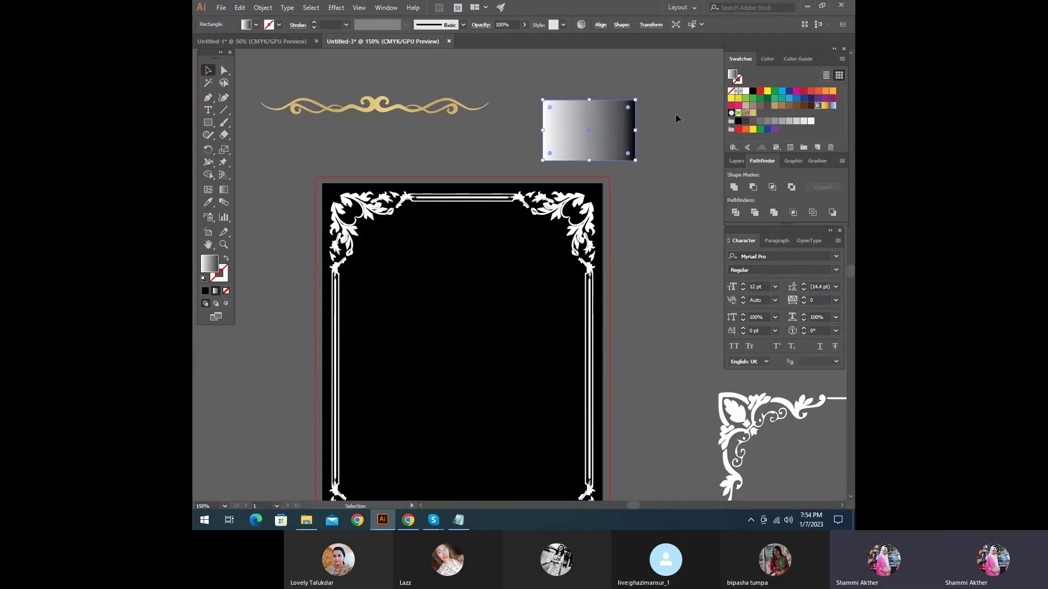
{"action": "left_click", "coordinate": [452, 139]}
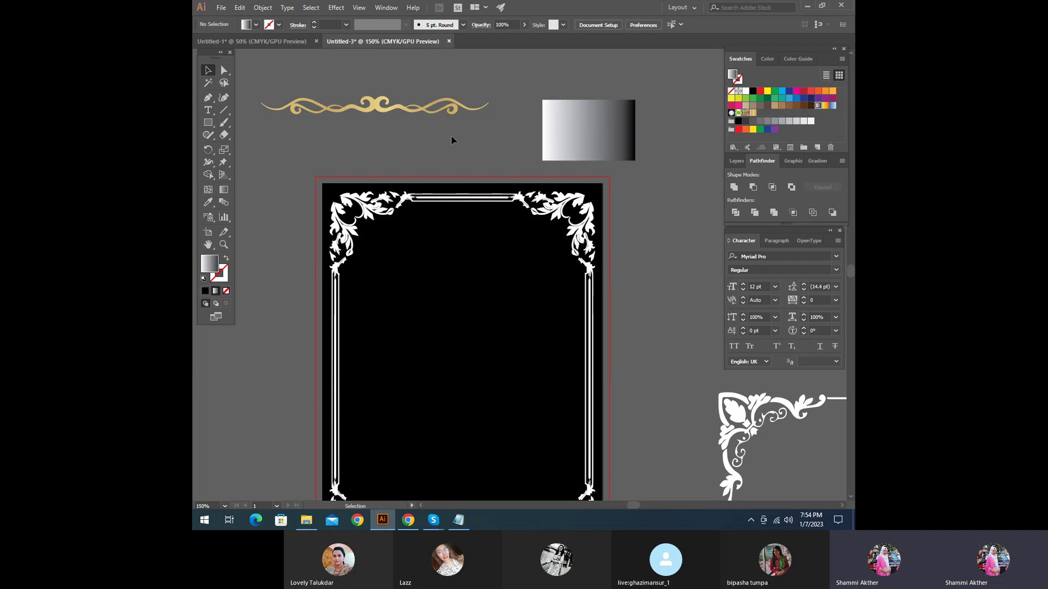
{"action": "left_click", "coordinate": [606, 128]}
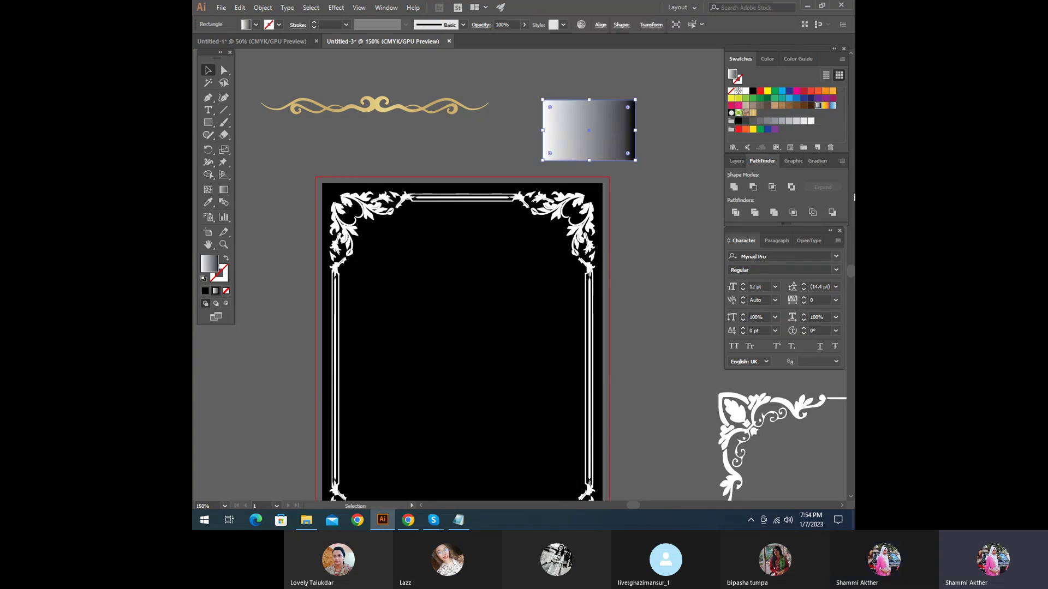
{"action": "left_click", "coordinate": [384, 8]}
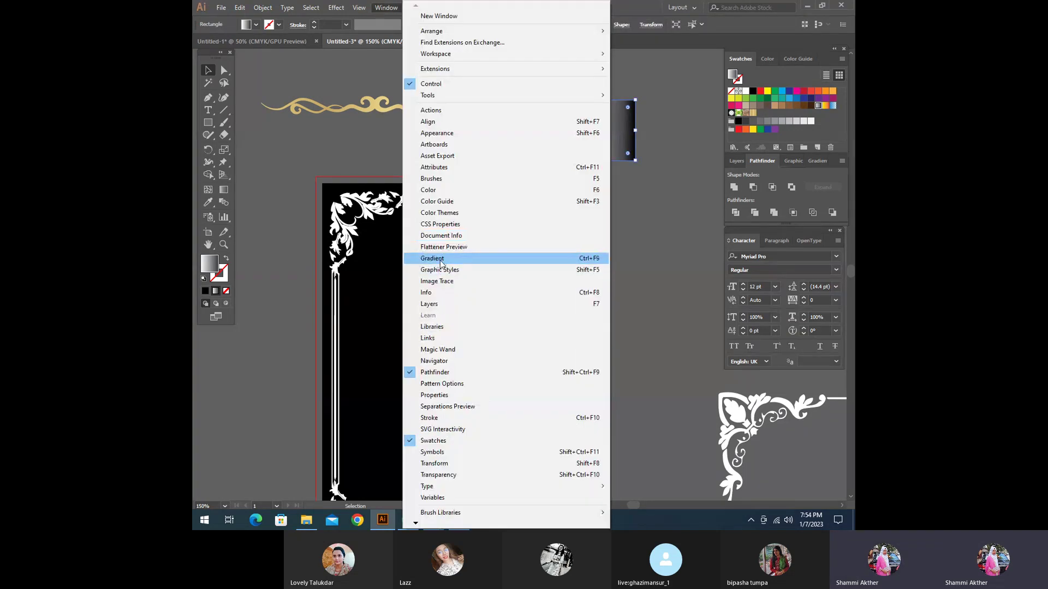
{"action": "left_click", "coordinate": [432, 259]}
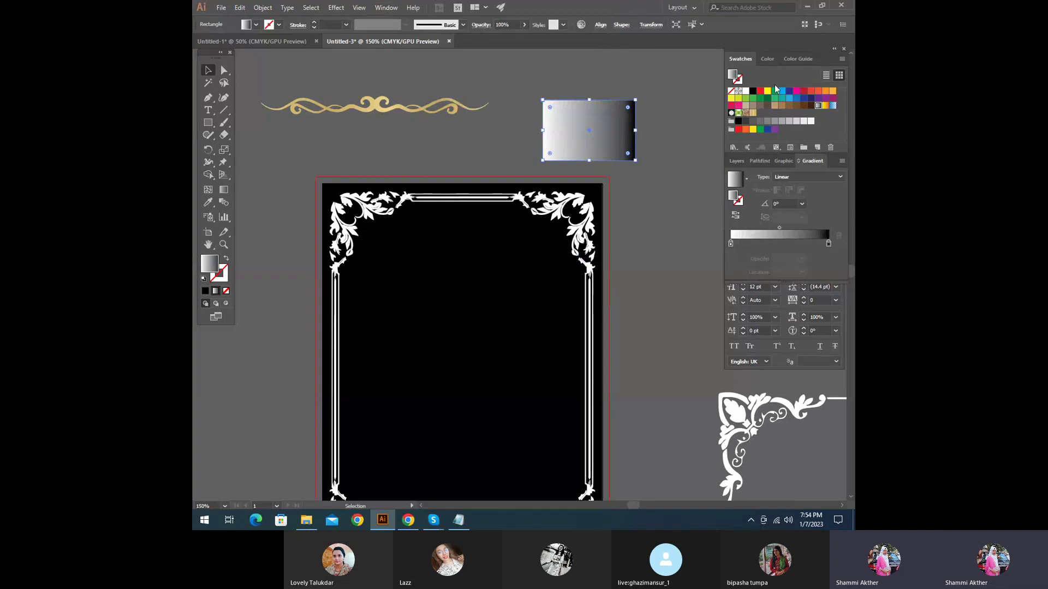
{"action": "left_click_drag", "start_coordinate": [767, 91], "coordinate": [730, 243]}
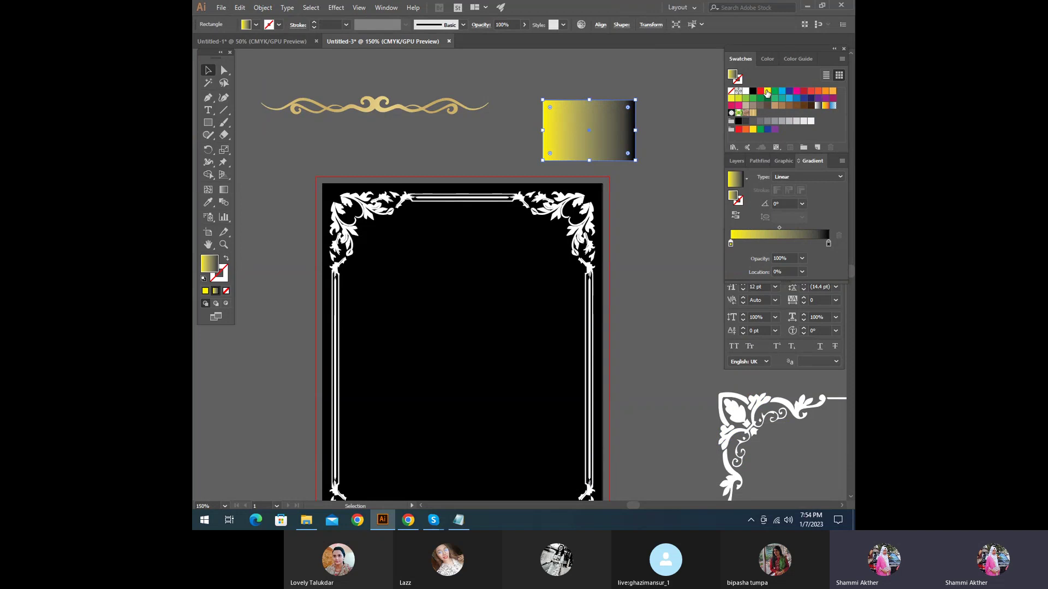
{"action": "left_click_drag", "start_coordinate": [767, 92], "coordinate": [829, 245]}
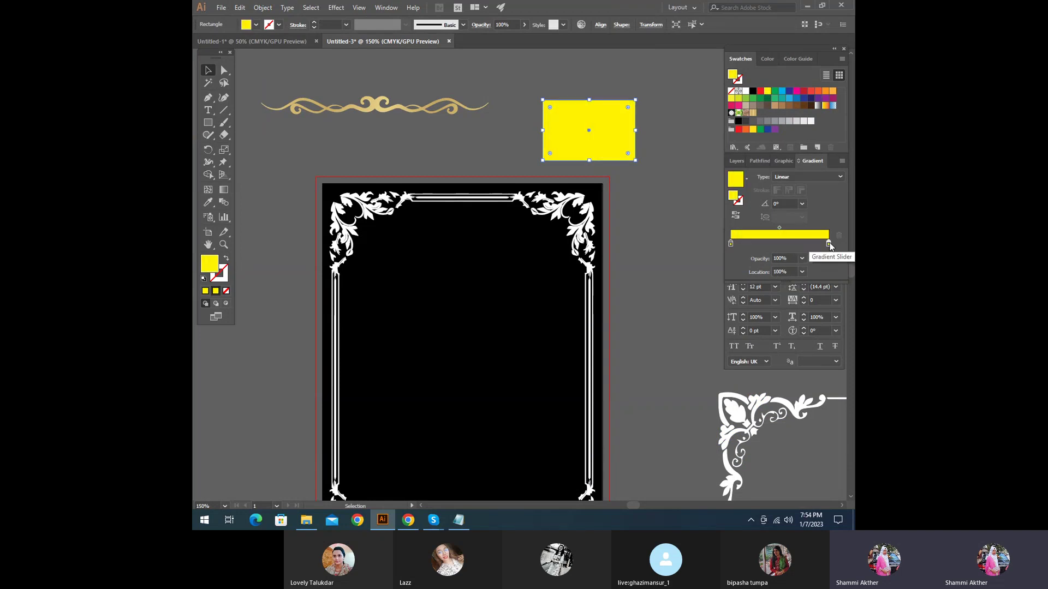
Step: Recolour the rectangle gradient's end stop to a muted gold of about C 0, M 3, Y 76, K 31%
{"action": "left_click", "coordinate": [767, 66]}
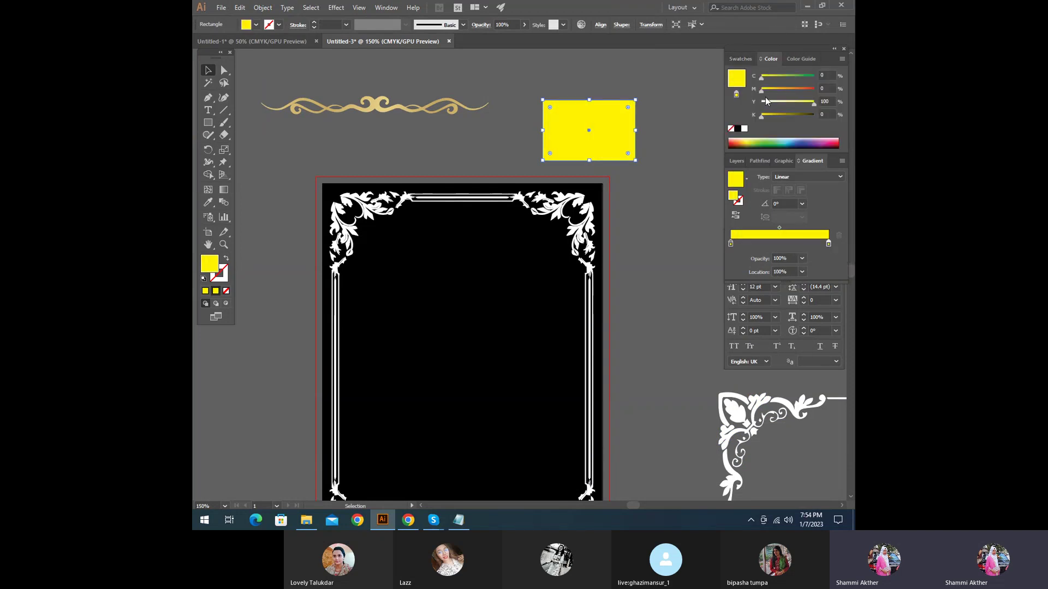
{"action": "left_click_drag", "start_coordinate": [762, 91], "coordinate": [775, 90]}
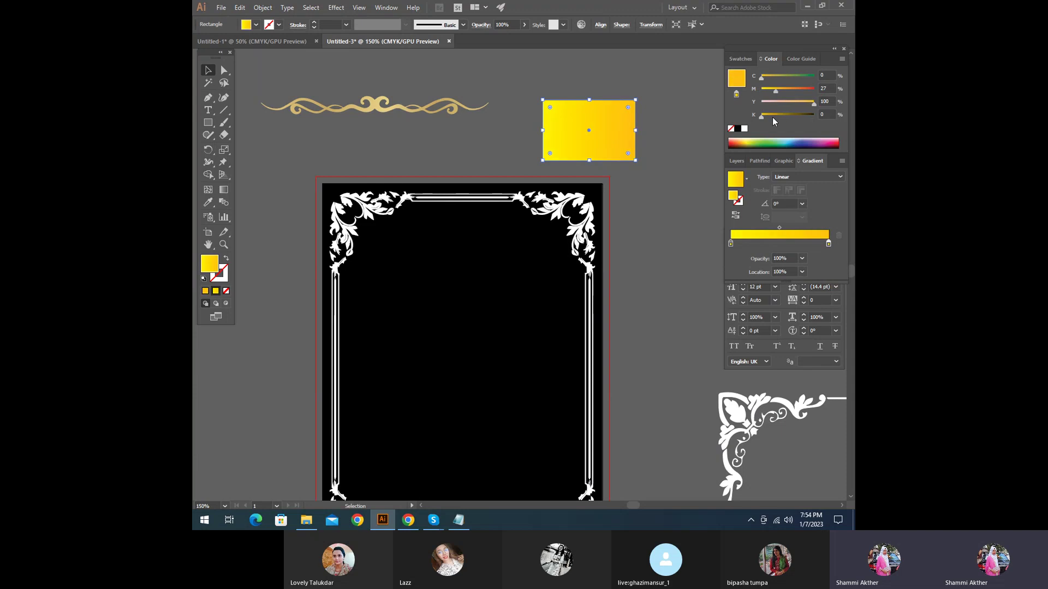
{"action": "left_click", "coordinate": [772, 117]}
{"action": "left_click", "coordinate": [771, 116]}
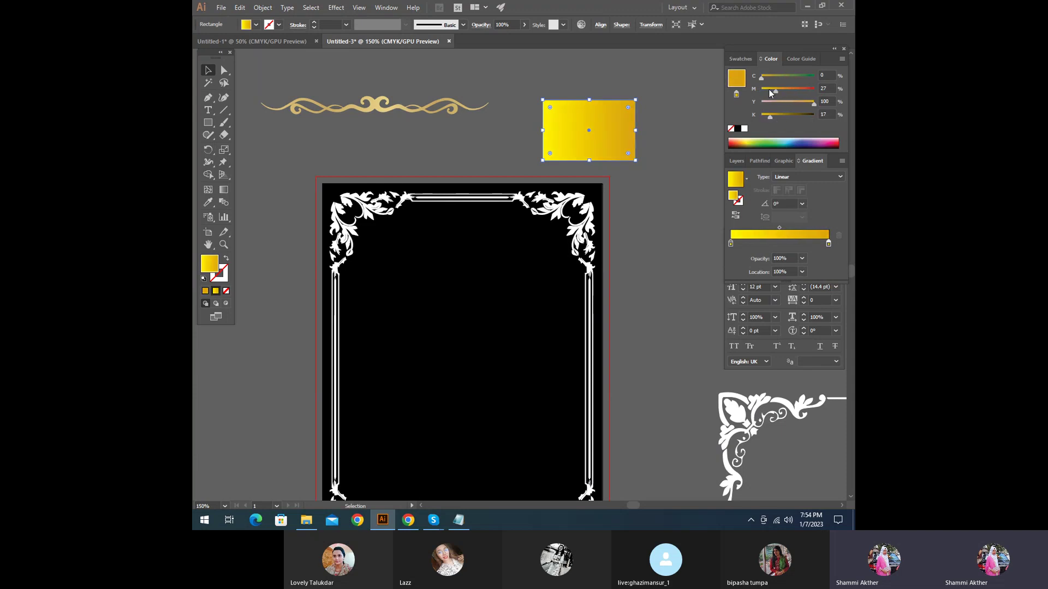
{"action": "left_click", "coordinate": [769, 90]}
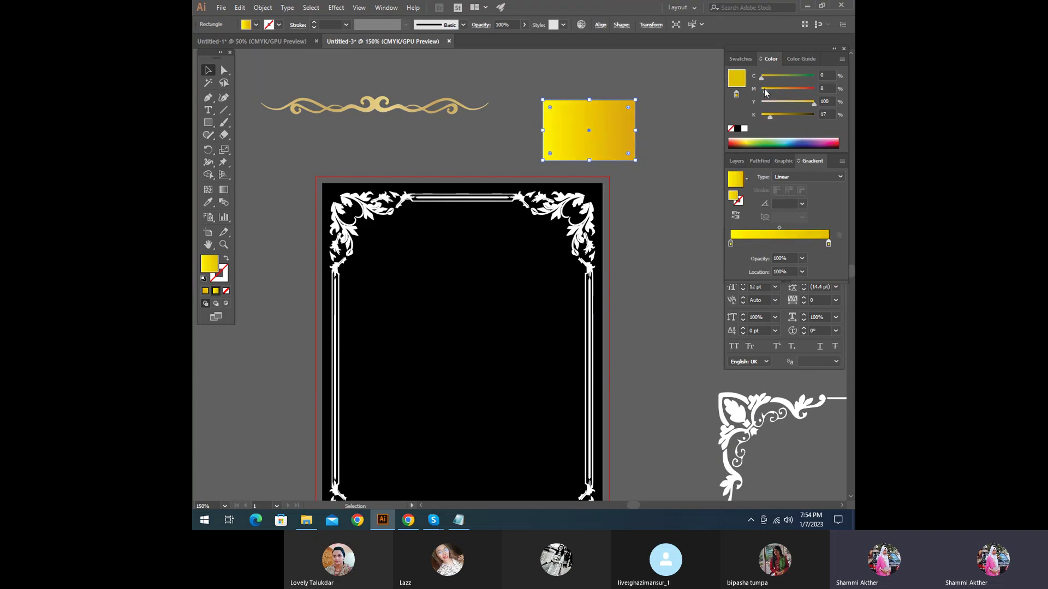
{"action": "left_click", "coordinate": [803, 107]}
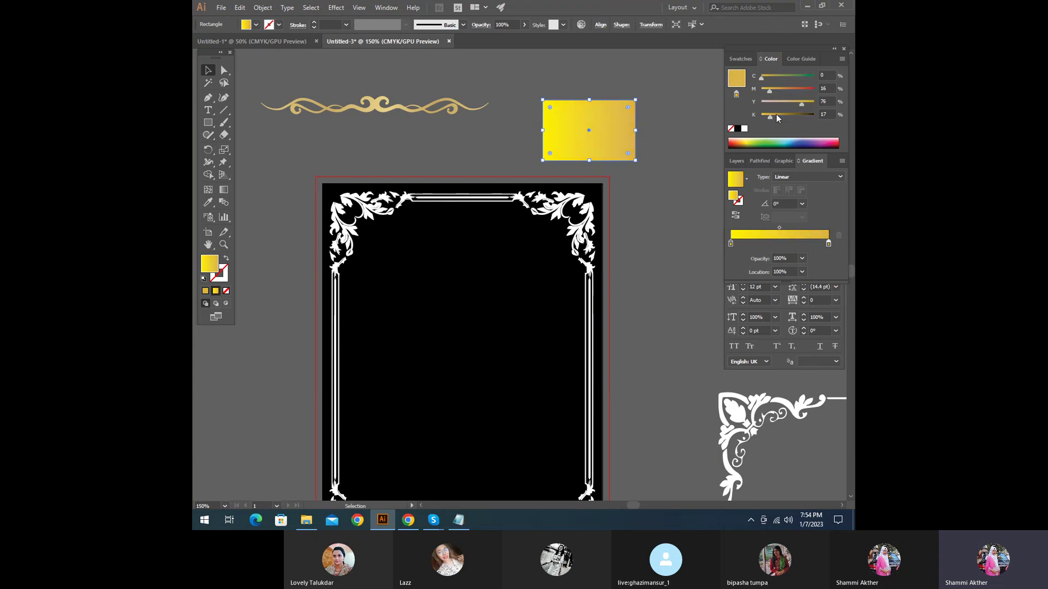
{"action": "left_click_drag", "start_coordinate": [767, 119], "coordinate": [777, 117]}
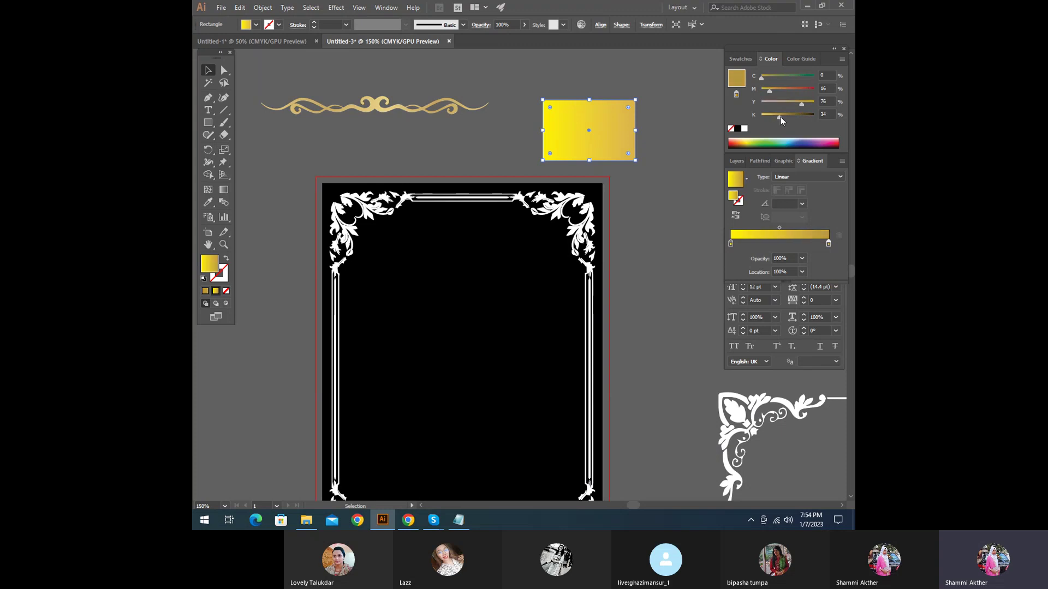
{"action": "left_click", "coordinate": [764, 94]}
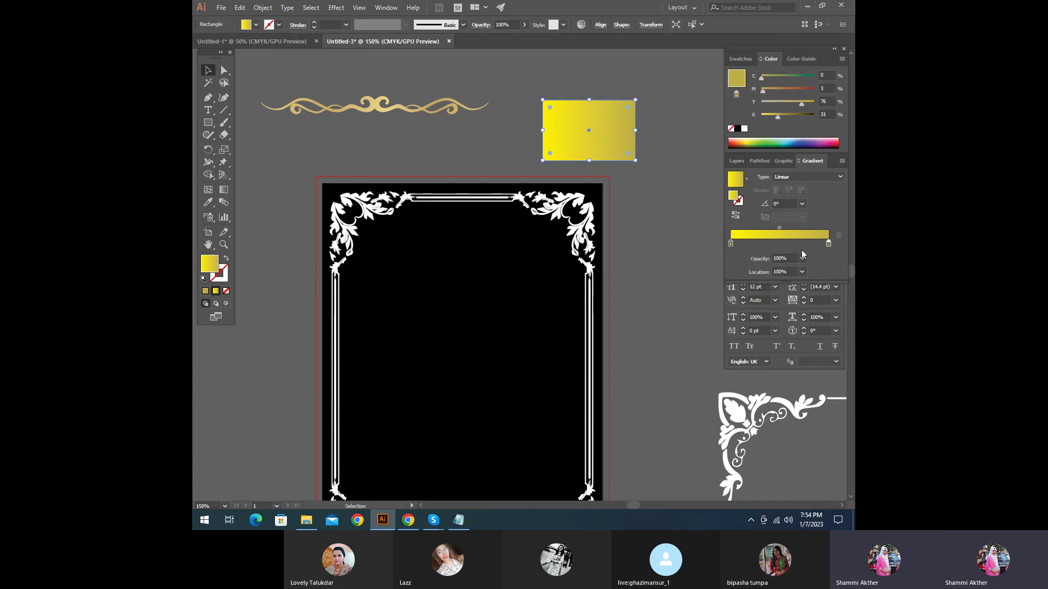
Step: Recolour the rectangle gradient's starting stop to a pale gold in HSB mode: H 48°, S 44%, B 89%
{"action": "left_click", "coordinate": [730, 243]}
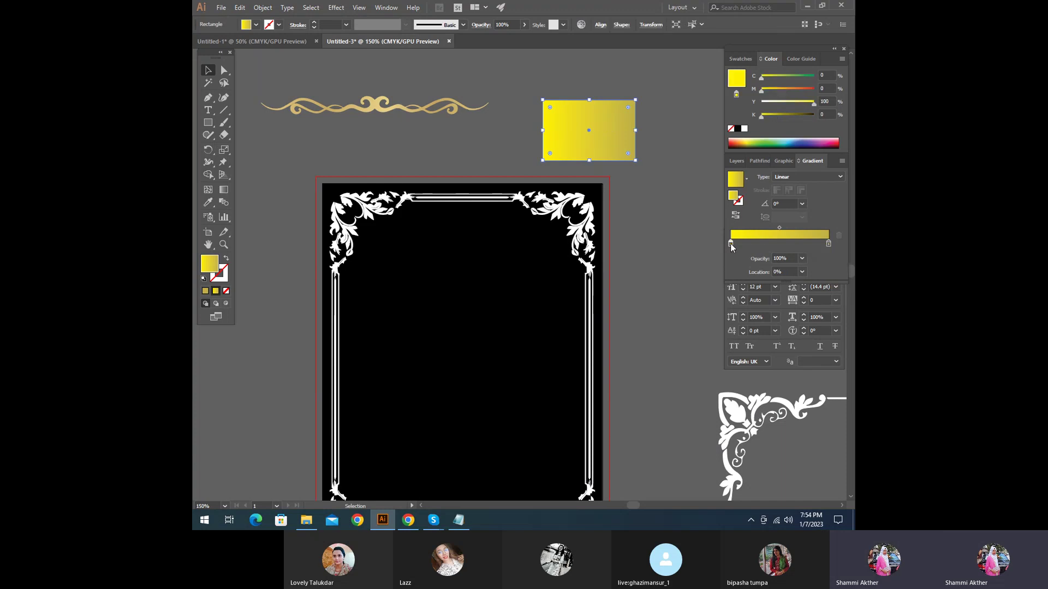
{"action": "left_click_drag", "start_coordinate": [762, 91], "coordinate": [766, 91]}
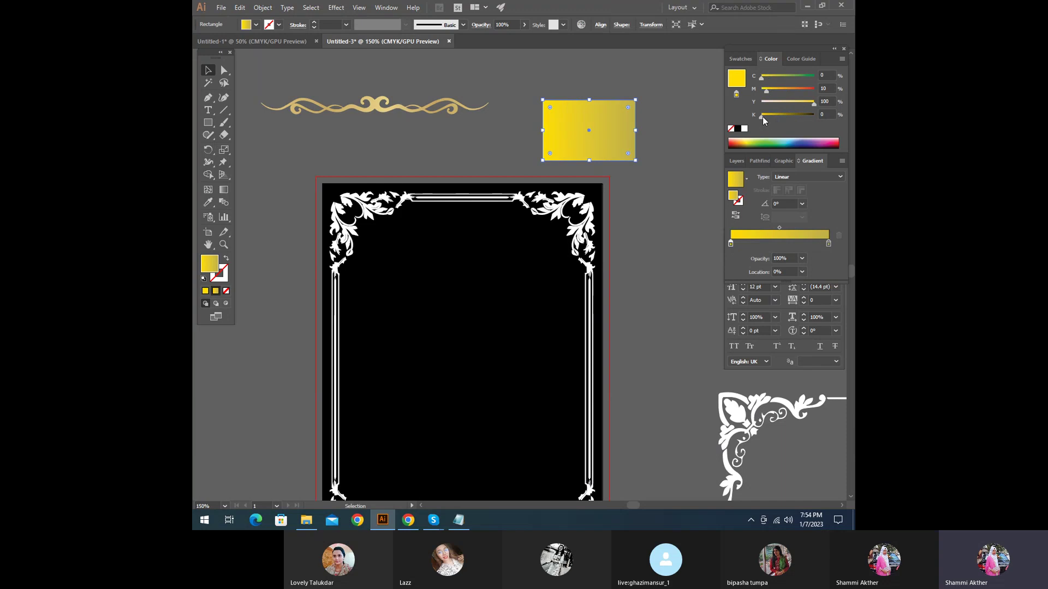
{"action": "left_click_drag", "start_coordinate": [761, 116], "coordinate": [772, 116]}
{"action": "left_click", "coordinate": [842, 58]}
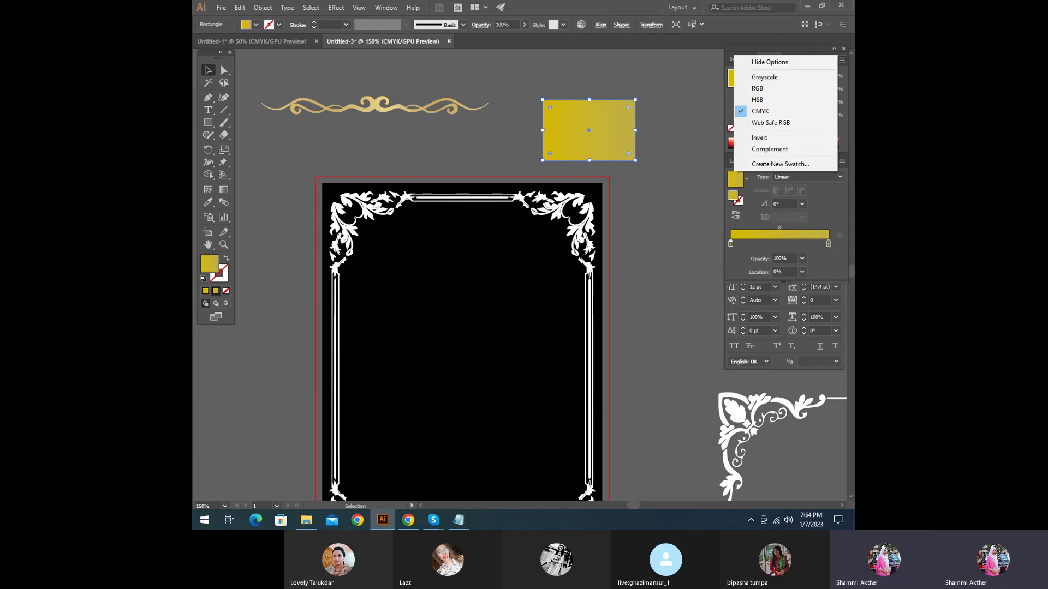
{"action": "left_click", "coordinate": [843, 59]}
{"action": "left_click", "coordinate": [844, 58]}
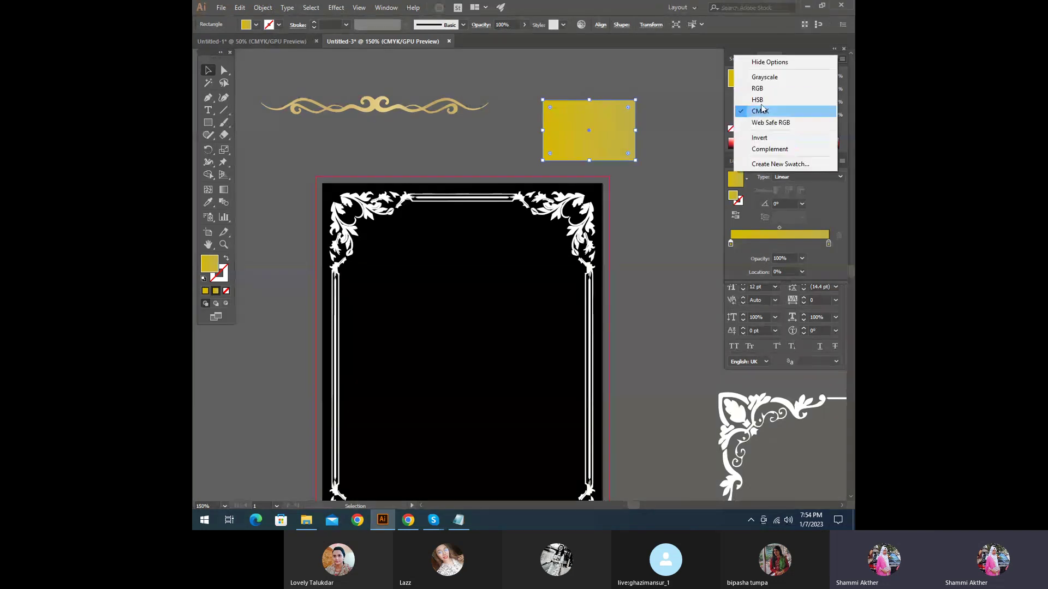
{"action": "left_click", "coordinate": [808, 99]}
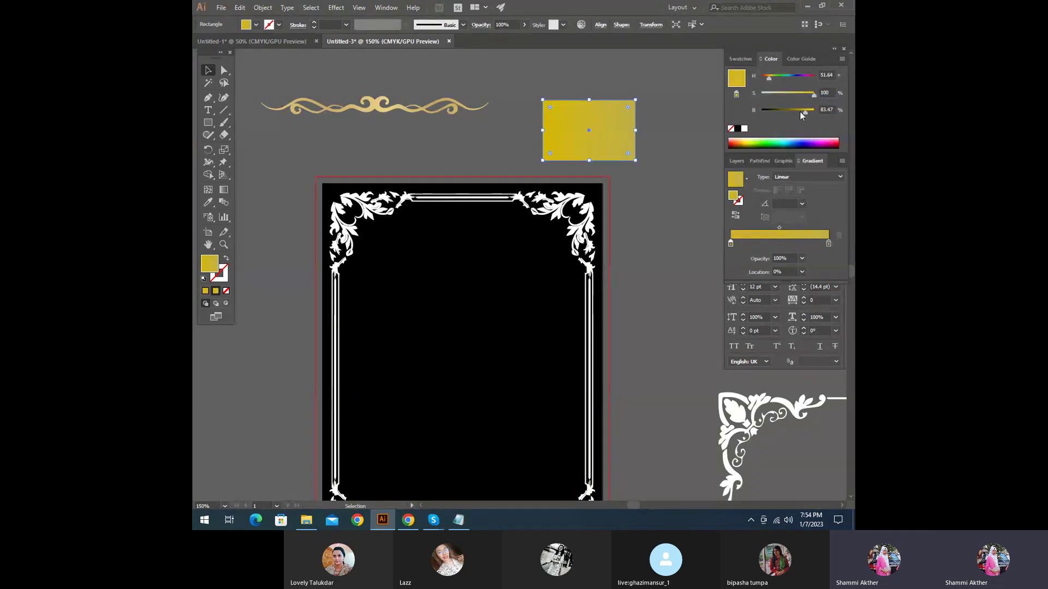
{"action": "left_click_drag", "start_coordinate": [799, 111], "coordinate": [796, 111]}
{"action": "left_click_drag", "start_coordinate": [771, 78], "coordinate": [807, 113]}
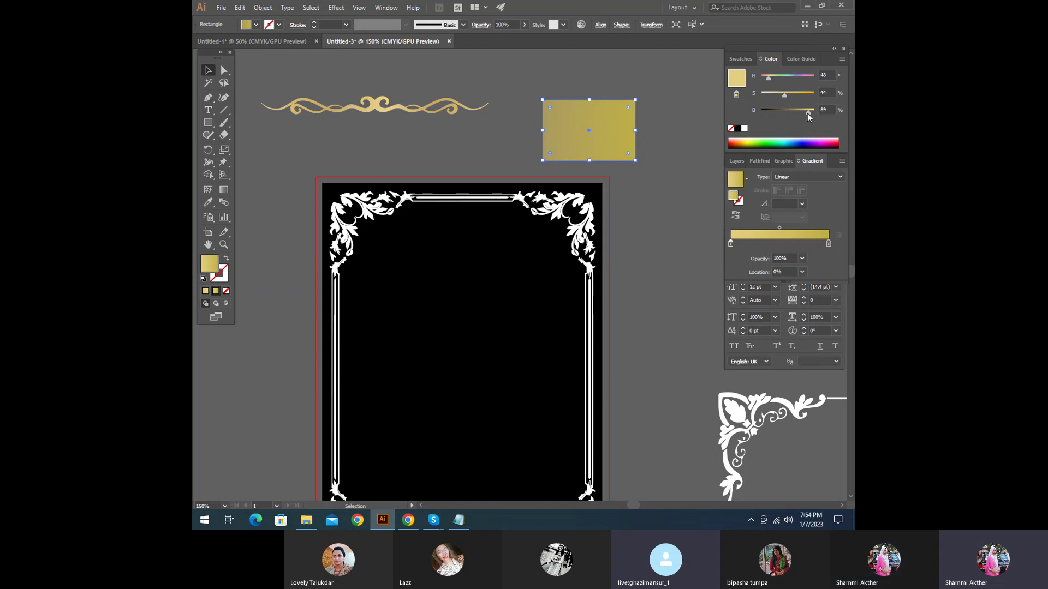
{"action": "scroll", "coordinate": [643, 249], "scroll_direction": "down", "scroll_amount": 2}
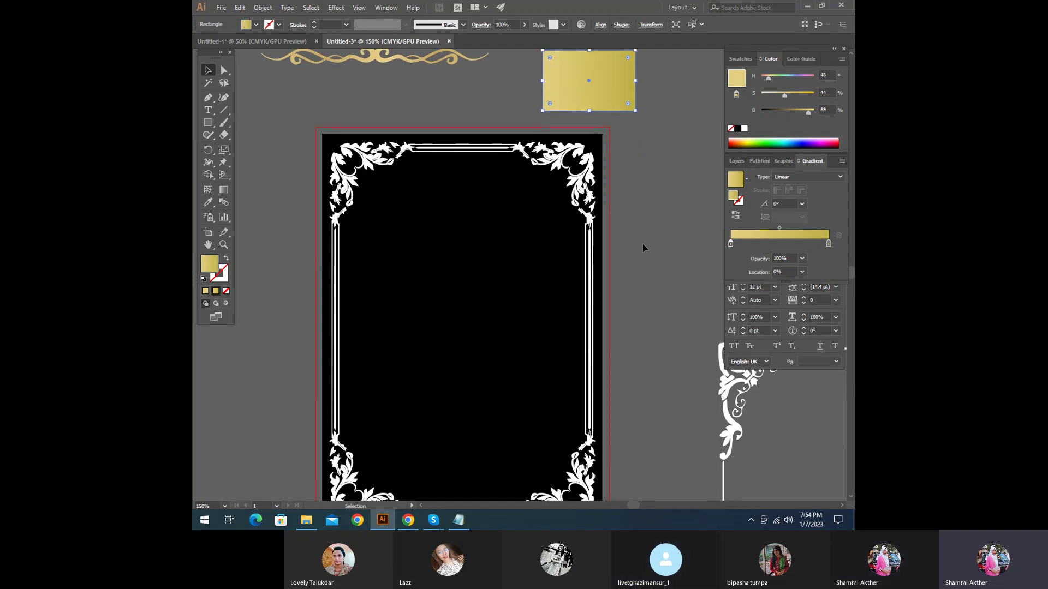
{"action": "scroll", "coordinate": [642, 248], "scroll_direction": "down", "scroll_amount": 2}
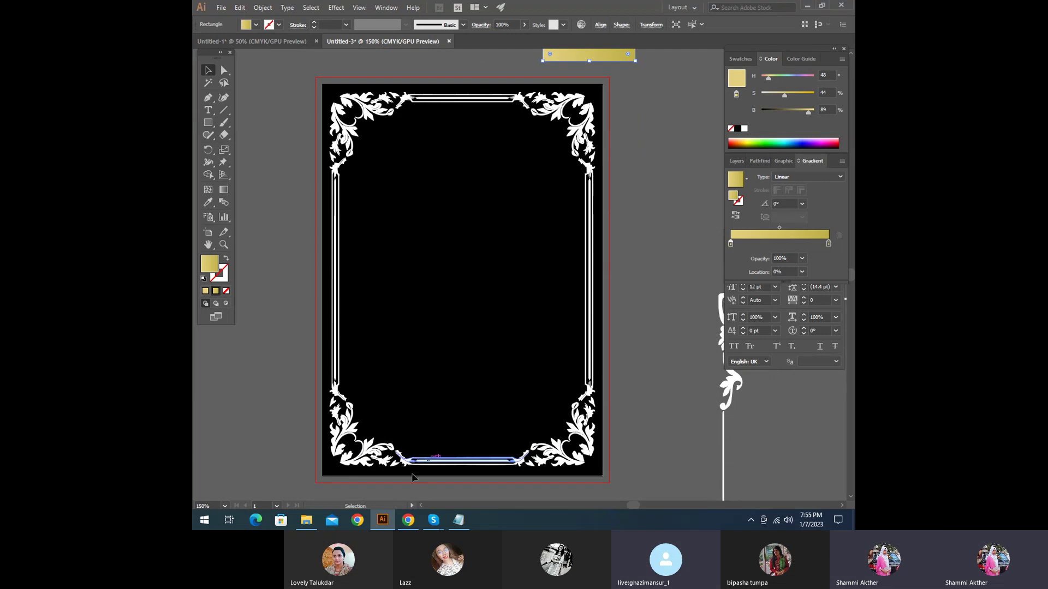
{"action": "mouse_move", "coordinate": [433, 520]}
{"action": "left_click", "coordinate": [394, 470]}
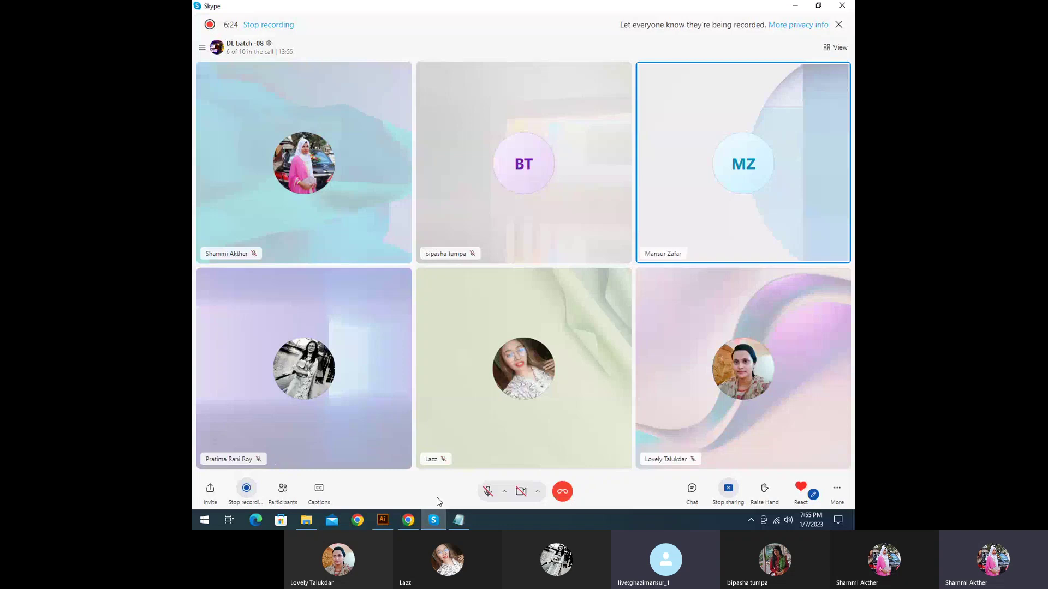
{"action": "left_click", "coordinate": [383, 523]}
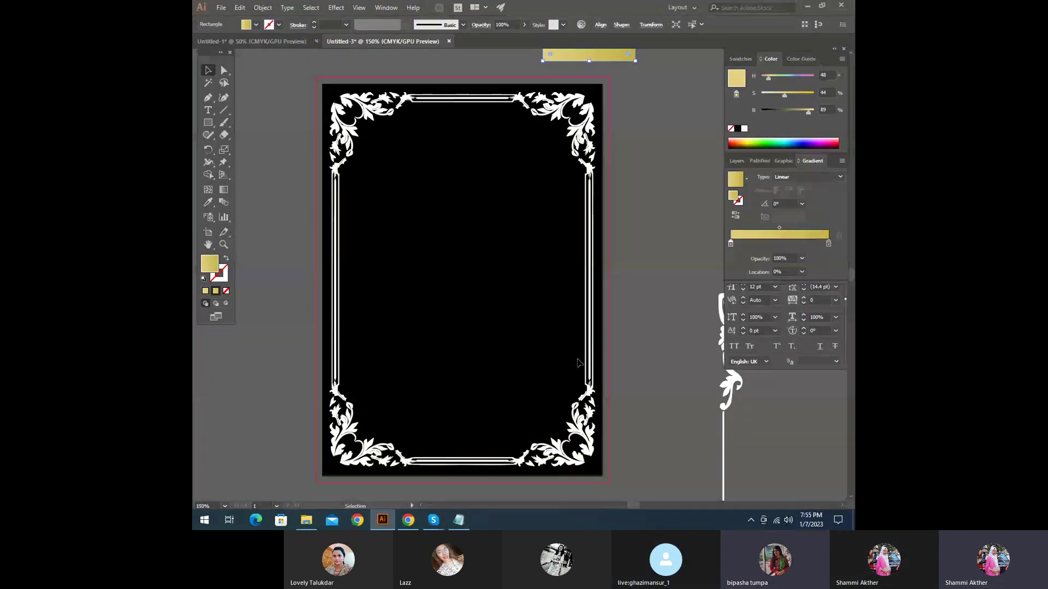
{"action": "scroll", "coordinate": [579, 362], "scroll_direction": "up", "scroll_amount": 1}
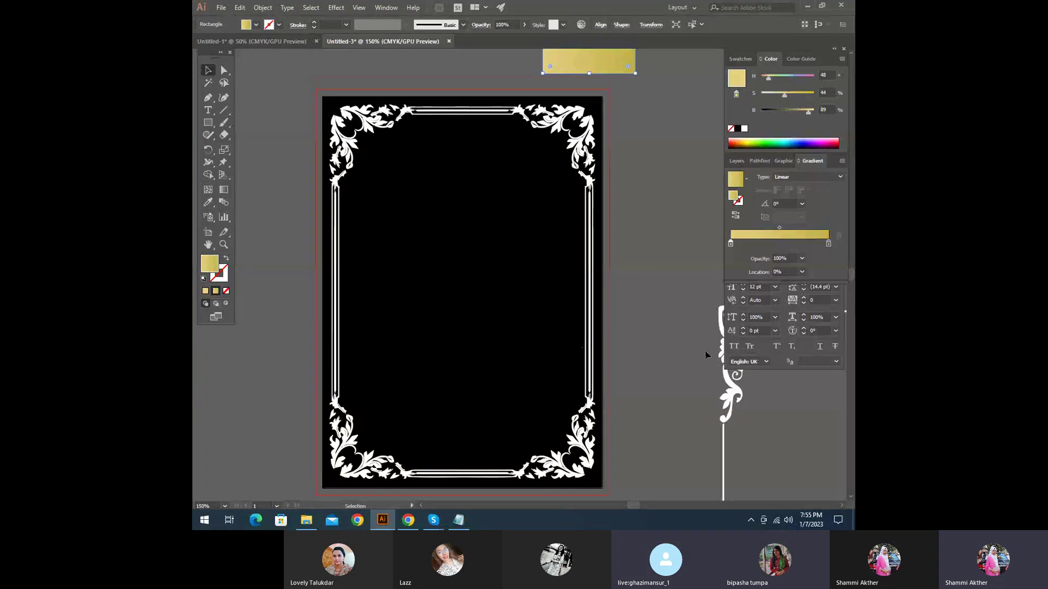
{"action": "scroll", "coordinate": [618, 281], "scroll_direction": "up", "scroll_amount": 2}
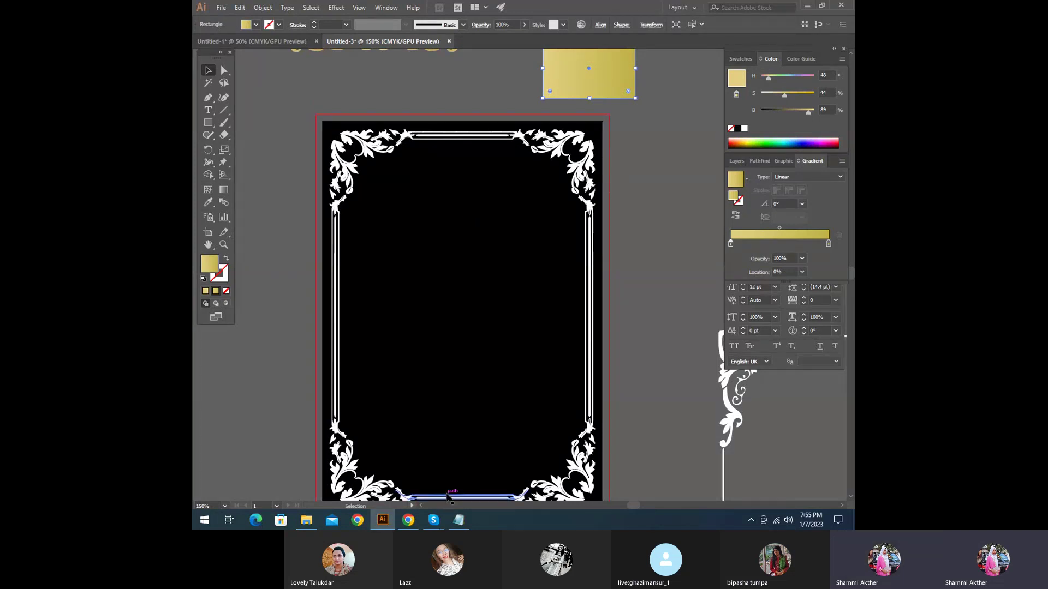
{"action": "mouse_move", "coordinate": [424, 512]}
{"action": "left_click", "coordinate": [375, 467]}
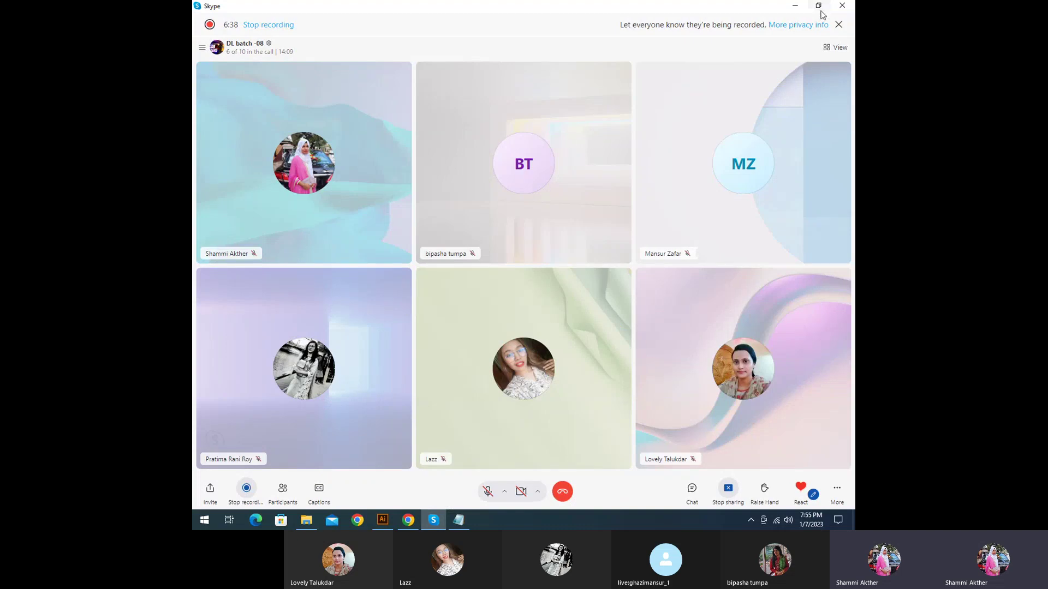
{"action": "left_click", "coordinate": [835, 49]}
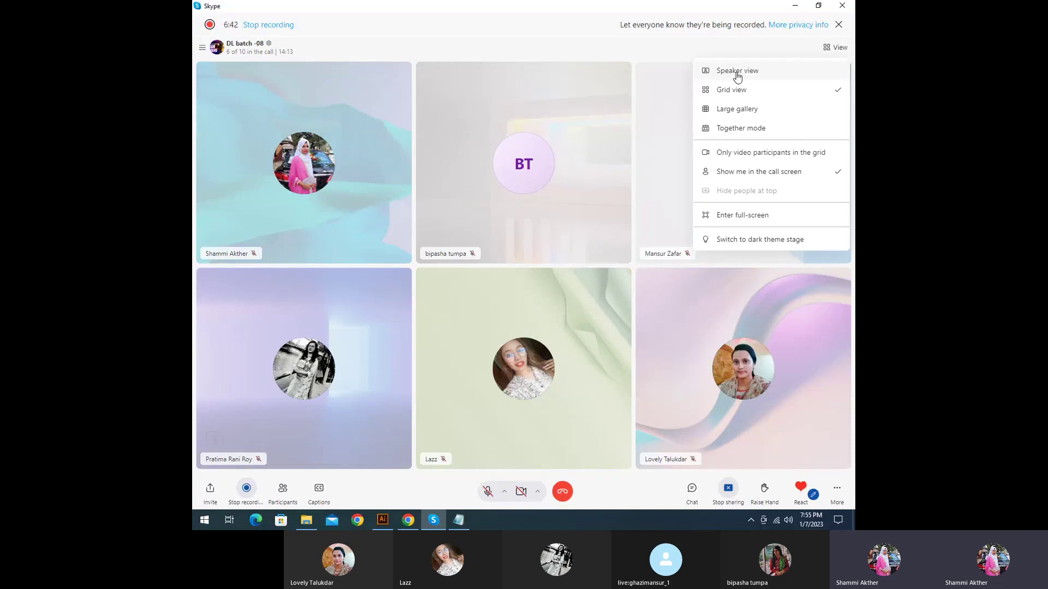
{"action": "left_click", "coordinate": [584, 43]}
{"action": "left_click", "coordinate": [386, 518]}
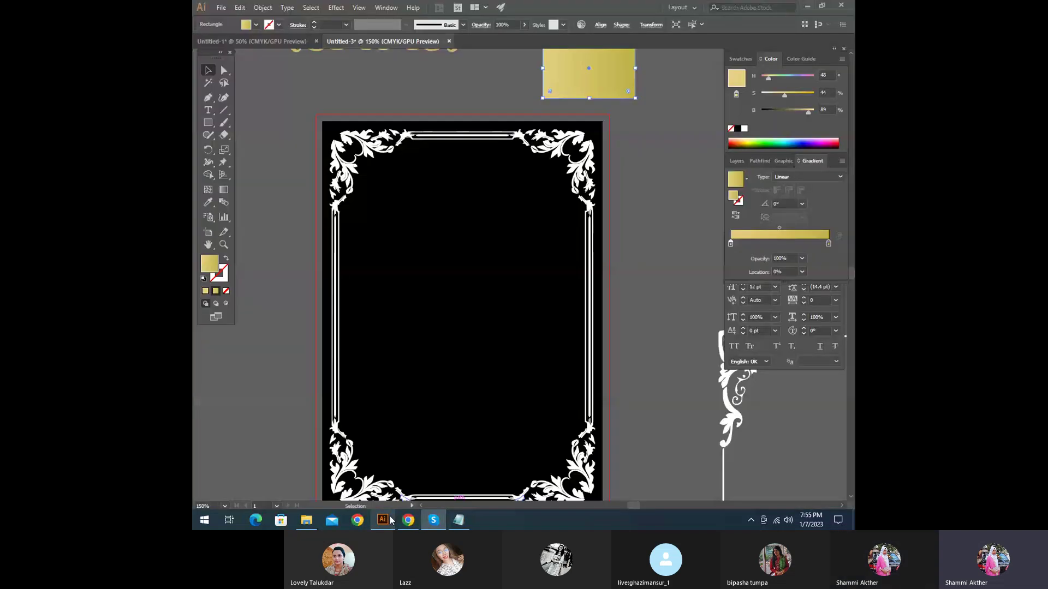
Step: Apply the sample rectangle's gold gradient to the white ornamental frame with the Eyedropper tool, and deselect the frame
{"action": "left_click", "coordinate": [631, 375]}
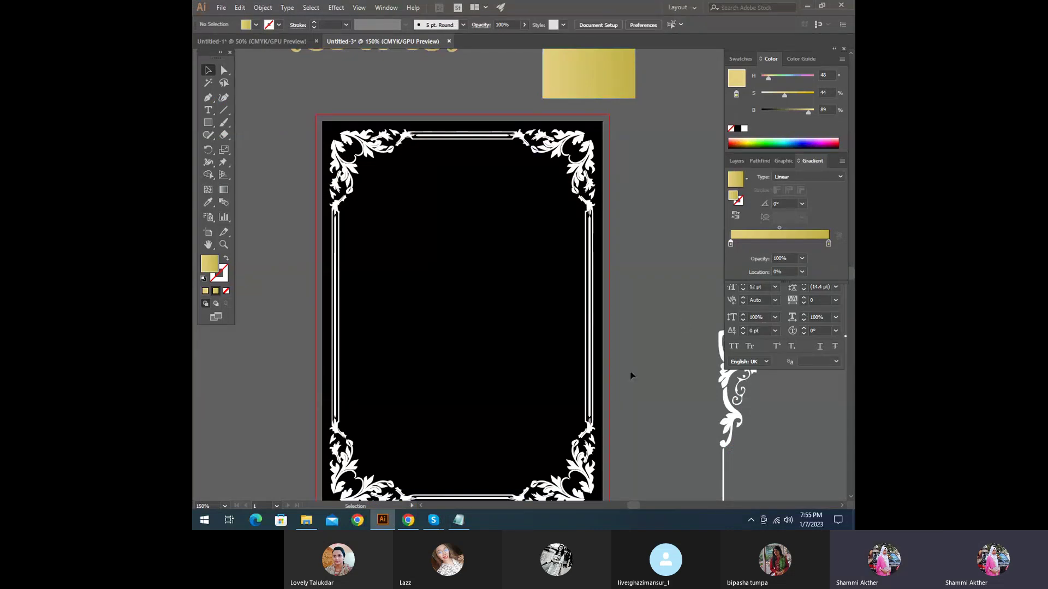
{"action": "scroll", "coordinate": [631, 375], "scroll_direction": "up", "scroll_amount": 1}
{"action": "left_click", "coordinate": [589, 92]}
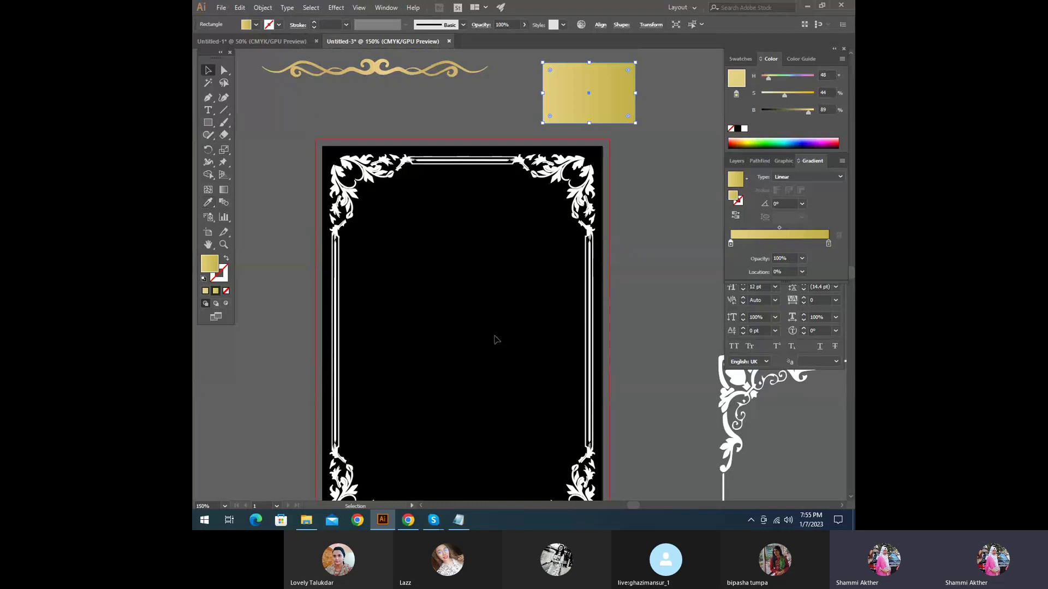
{"action": "left_click", "coordinate": [341, 197]}
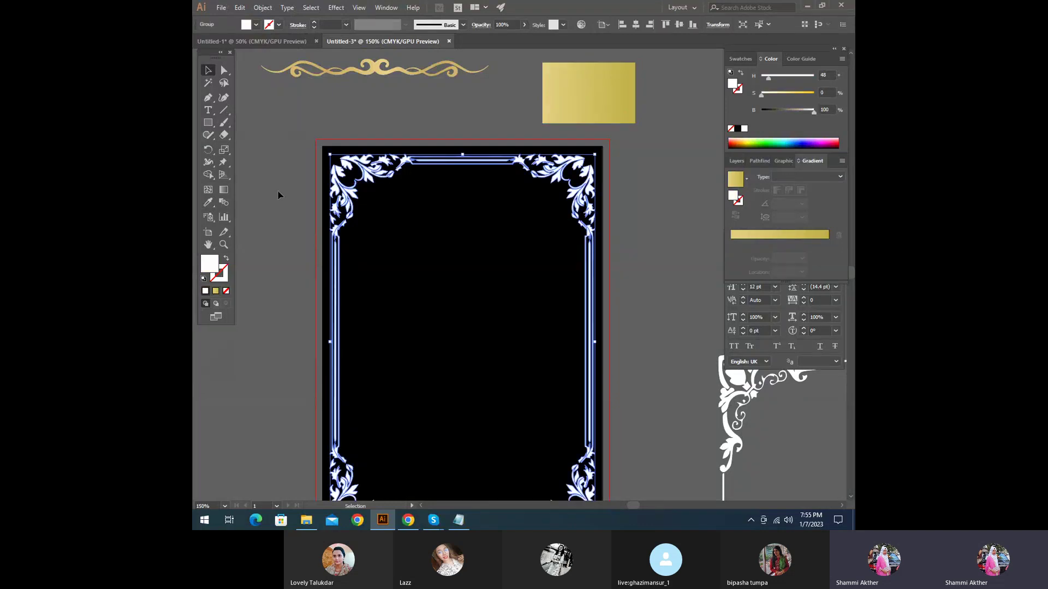
{"action": "key", "text": "i"}
{"action": "left_click", "coordinate": [596, 87]}
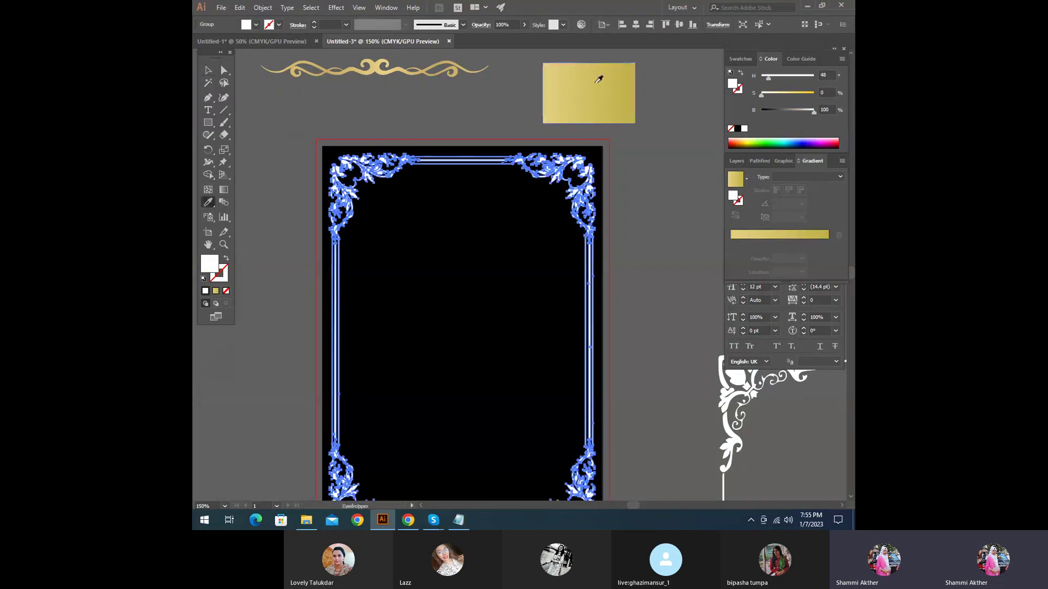
{"action": "key", "text": "v"}
{"action": "left_click", "coordinate": [282, 208]}
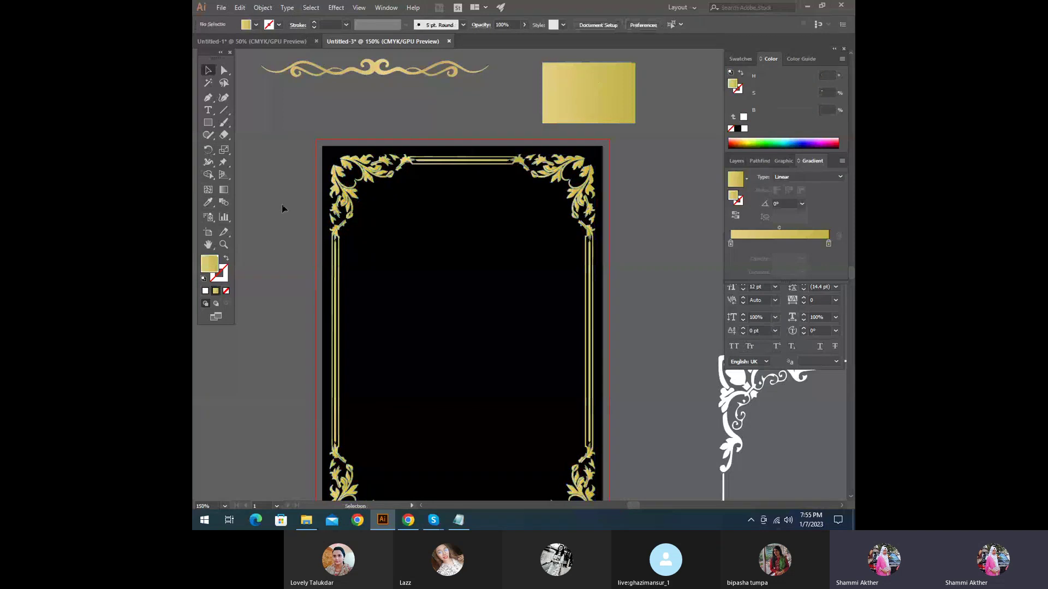
Step: Delete the gold gradient sample rectangle above the artboard
{"action": "scroll", "coordinate": [283, 209], "scroll_direction": "up", "scroll_amount": 1}
{"action": "left_click", "coordinate": [610, 130]}
{"action": "key", "text": "Delete"}
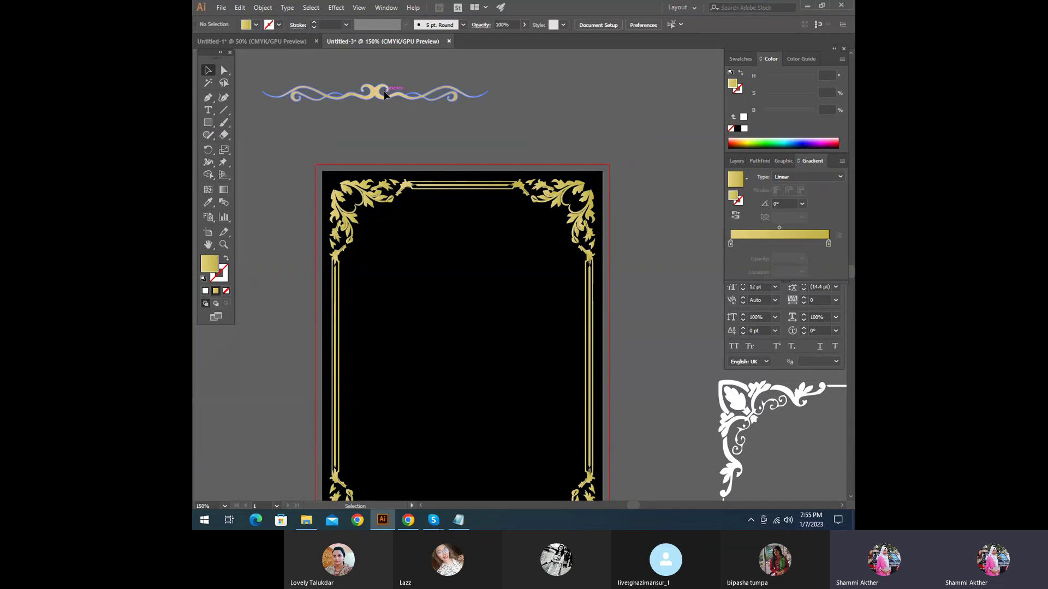
Step: Show the first gradient stop of the divider ornament above the artboard in RGB, copy its hex code e0c87f, and deselect the ornament
{"action": "left_click", "coordinate": [384, 95]}
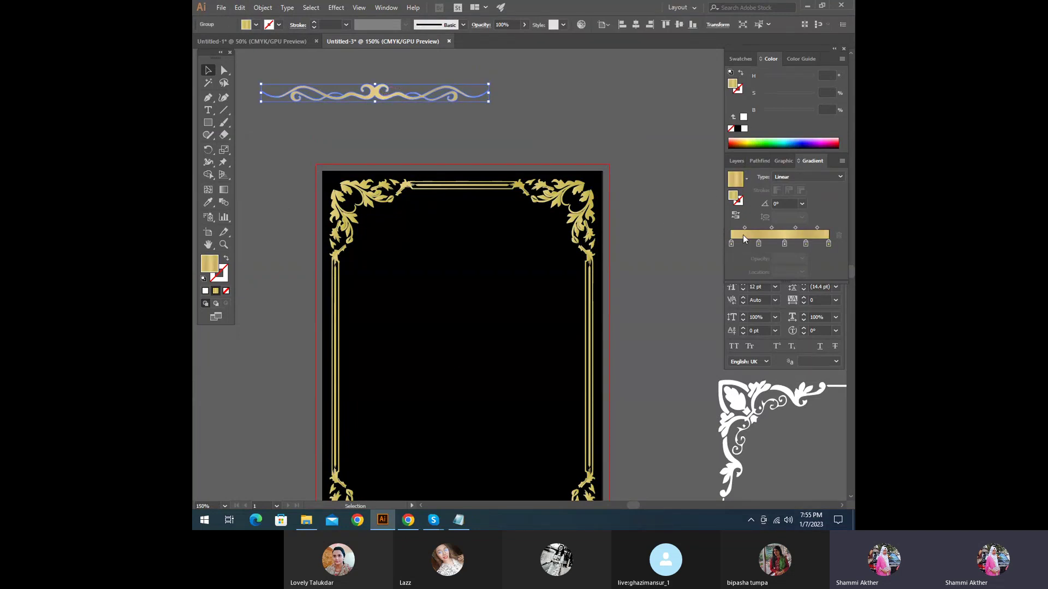
{"action": "left_click", "coordinate": [731, 244]}
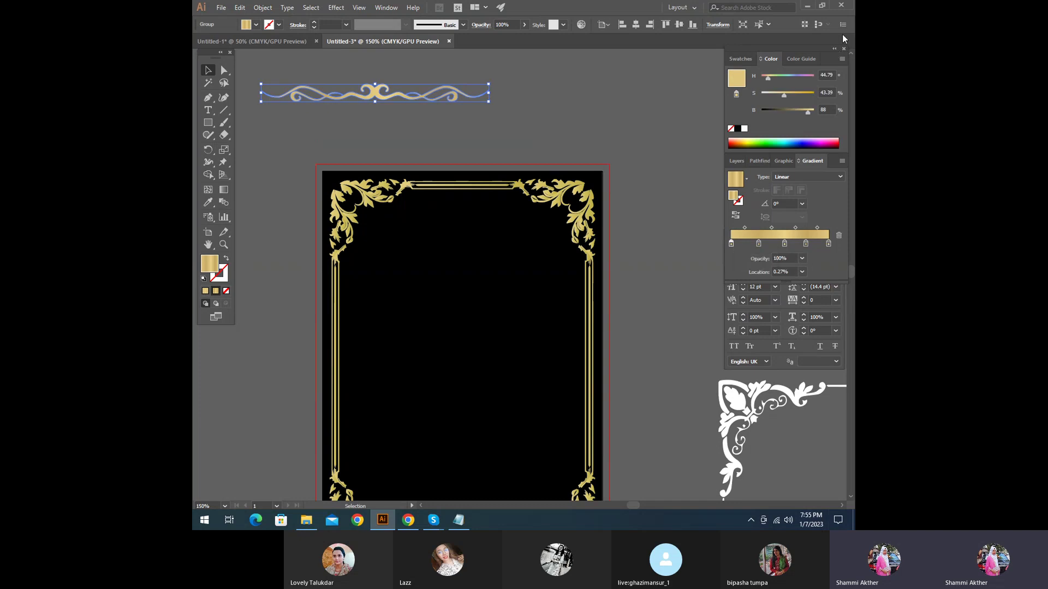
{"action": "left_click", "coordinate": [841, 58]}
{"action": "left_click", "coordinate": [782, 92]}
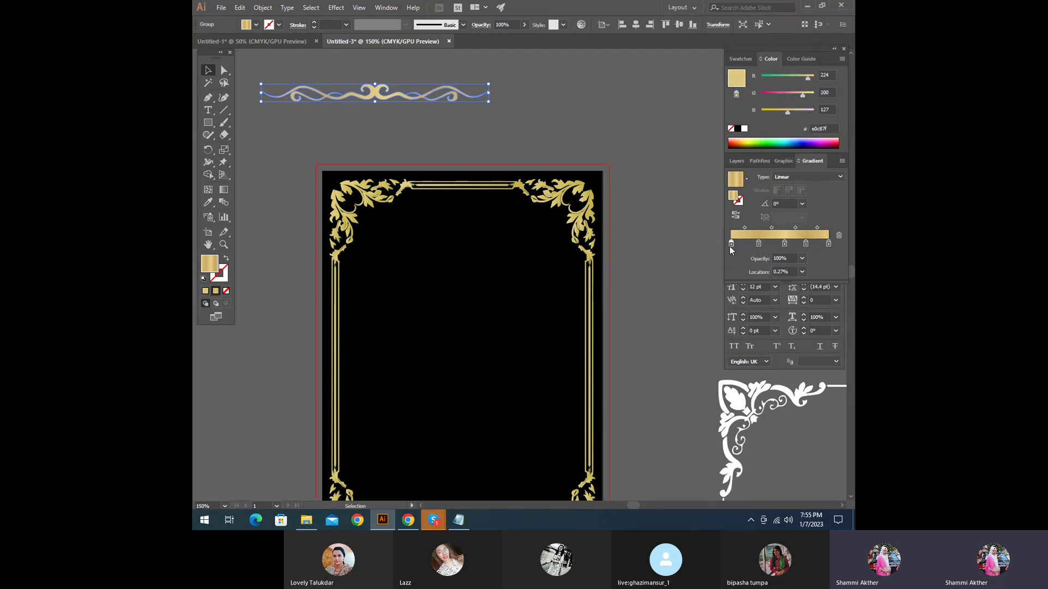
{"action": "double_click", "coordinate": [829, 128]}
{"action": "right_click", "coordinate": [828, 129]}
{"action": "left_click", "coordinate": [747, 163]}
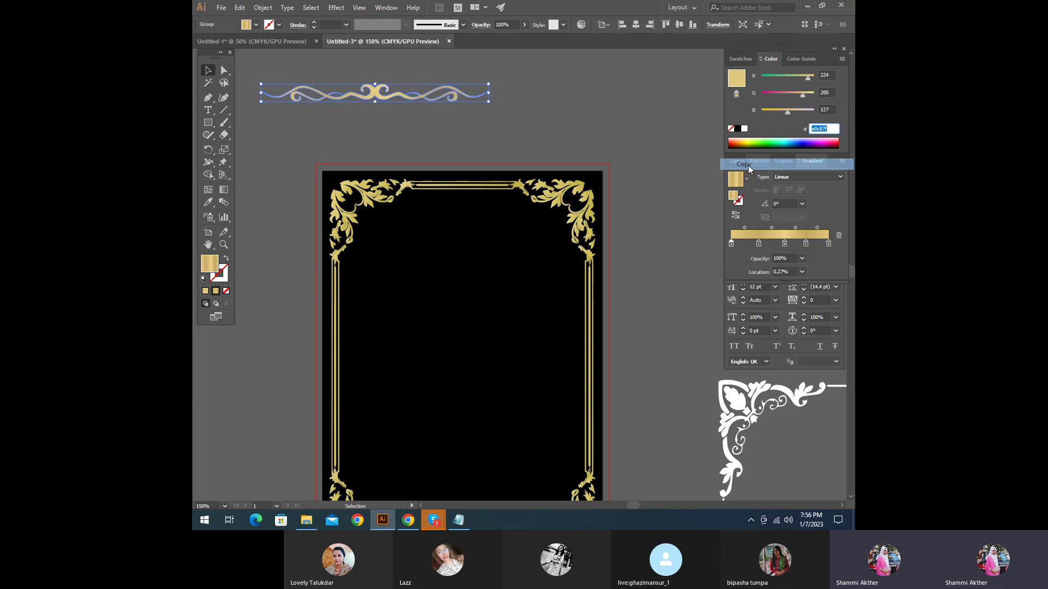
{"action": "left_click", "coordinate": [680, 229]}
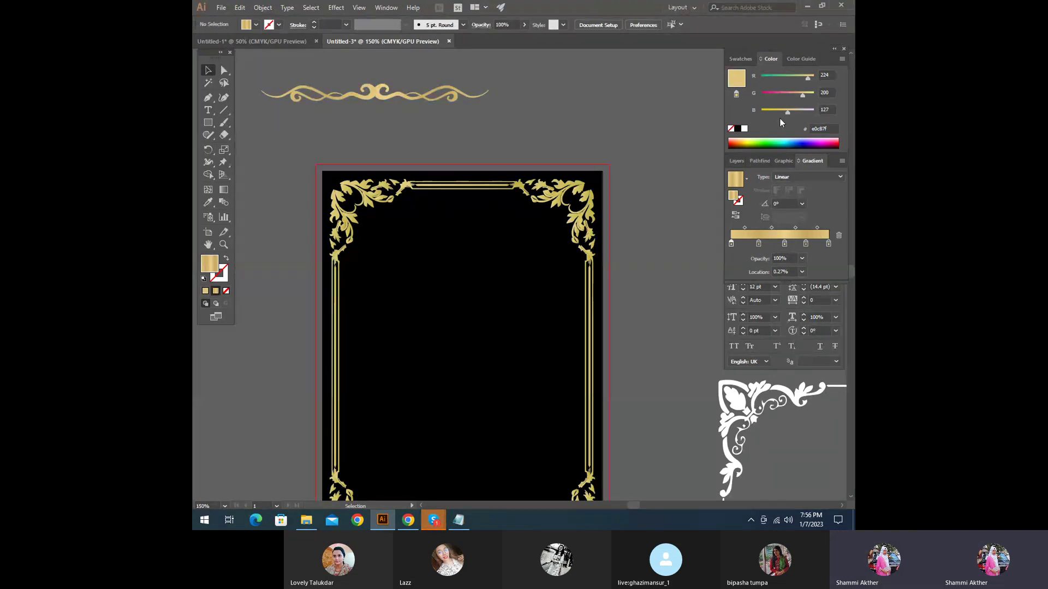
Step: Try to paste the copied hex code over the current gradient fill in the Color Picker
{"action": "double_click", "coordinate": [204, 270]}
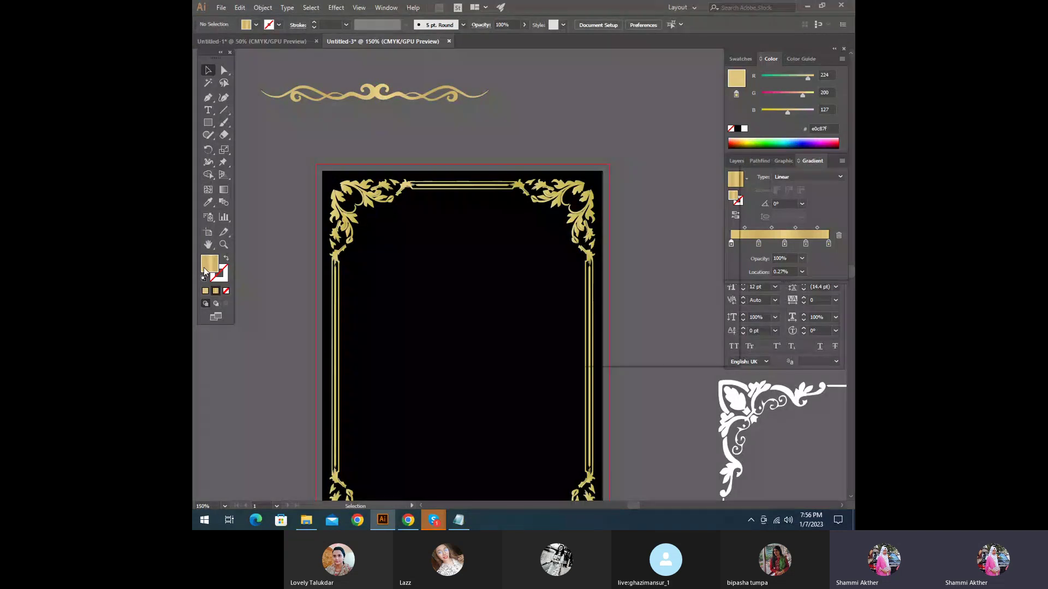
{"action": "double_click", "coordinate": [204, 271]}
{"action": "right_click", "coordinate": [639, 328]}
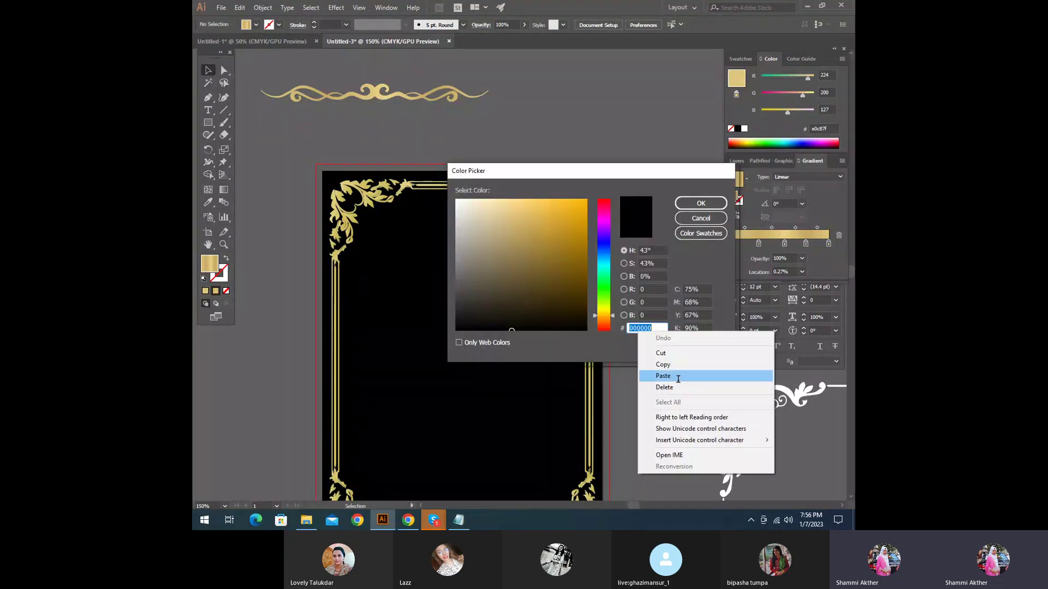
{"action": "left_click", "coordinate": [663, 376]}
{"action": "left_click", "coordinate": [701, 203]}
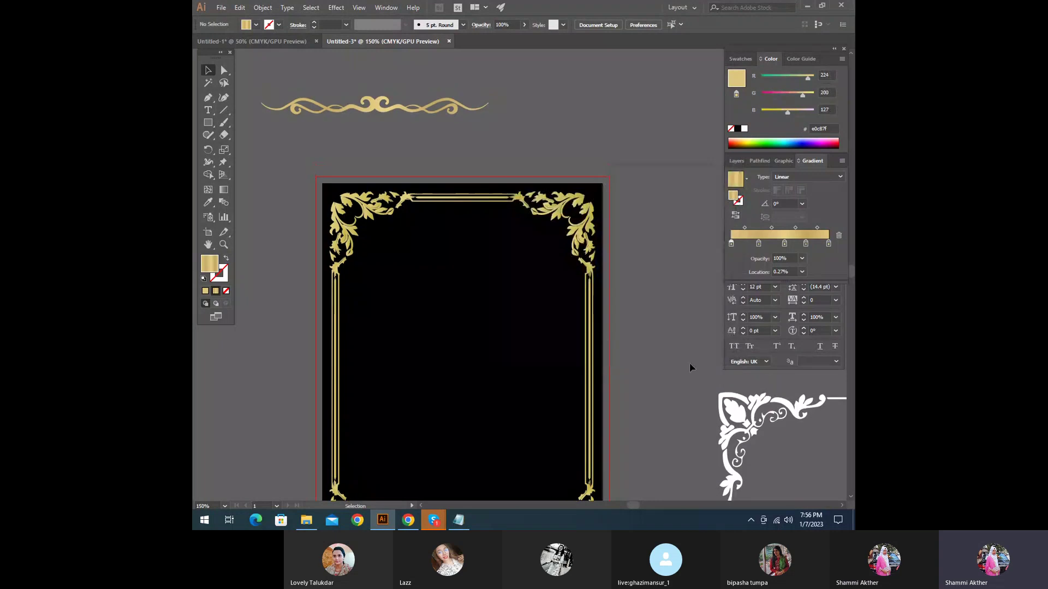
{"action": "double_click", "coordinate": [212, 265]}
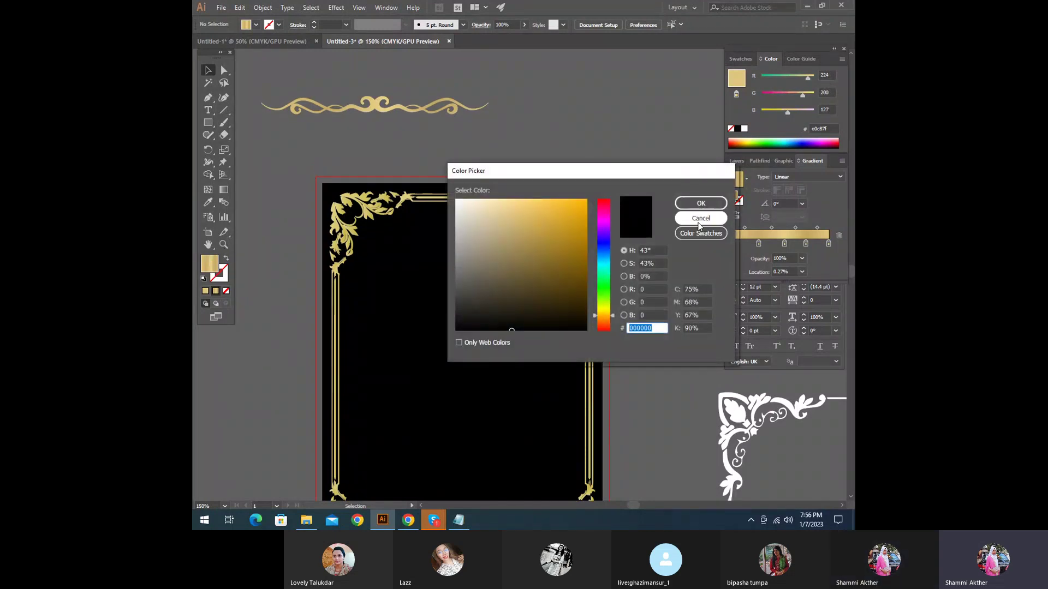
{"action": "left_click", "coordinate": [700, 218]}
Step: Switch the fill to solid white, replace it with the copied hex colour e0c87f, and store that colour as a new swatch
{"action": "left_click", "coordinate": [740, 59]}
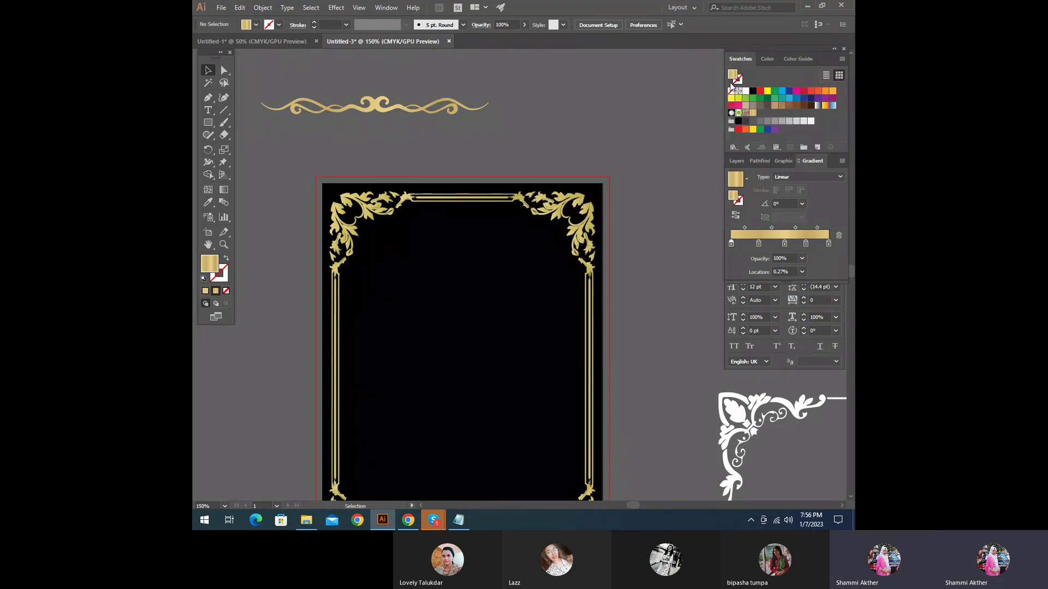
{"action": "left_click", "coordinate": [745, 91]}
{"action": "double_click", "coordinate": [733, 74]}
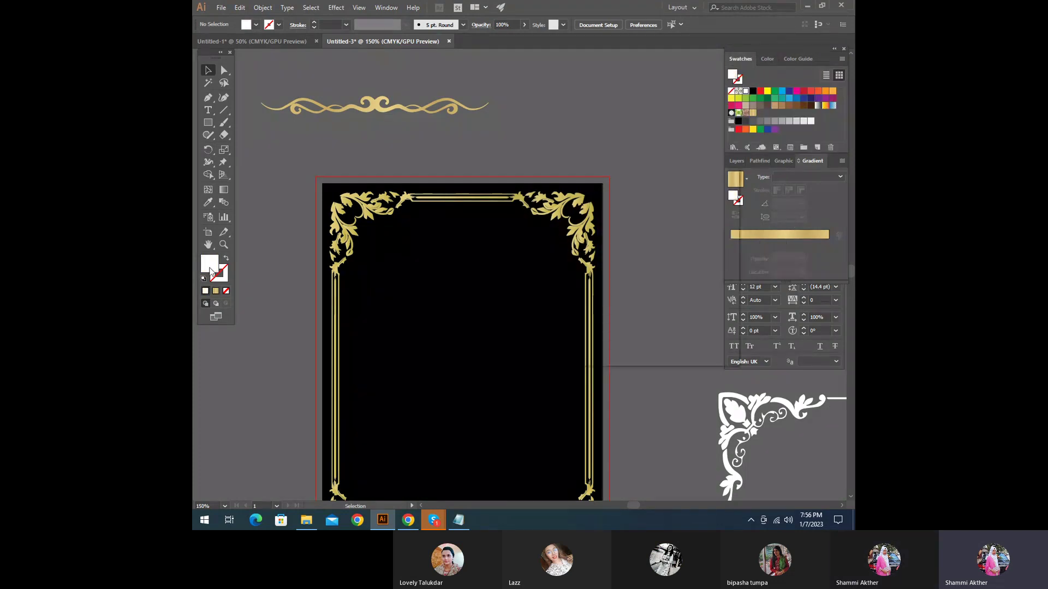
{"action": "right_click", "coordinate": [633, 328]}
{"action": "left_click", "coordinate": [657, 376]}
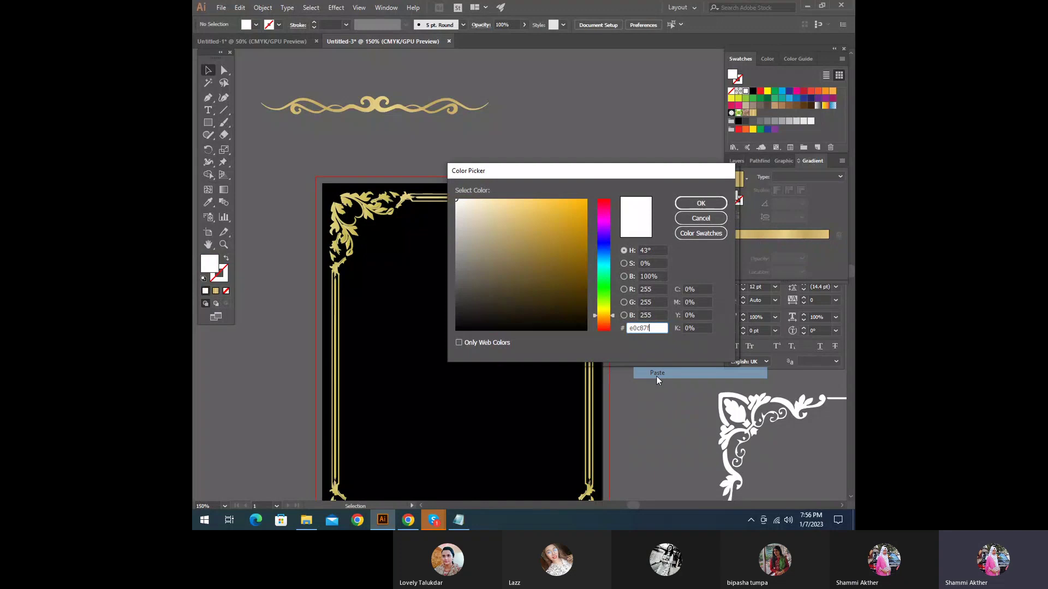
{"action": "left_click", "coordinate": [703, 205]}
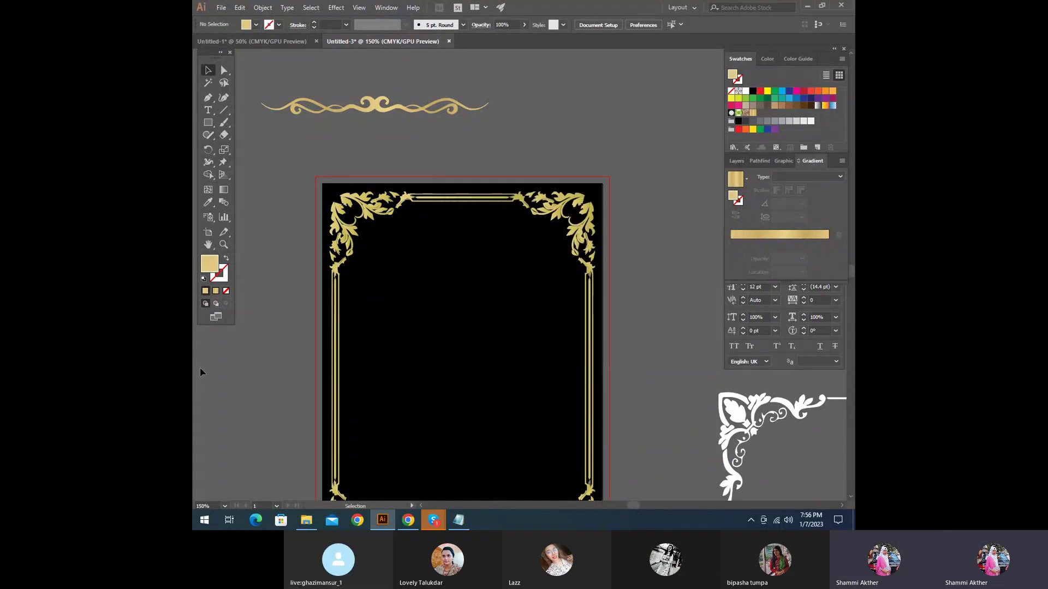
{"action": "mouse_move", "coordinate": [217, 268]}
{"action": "left_mouse_down"}
{"action": "mouse_move", "coordinate": [272, 275]}
{"action": "mouse_move", "coordinate": [667, 207]}
{"action": "mouse_move", "coordinate": [788, 135]}
{"action": "mouse_move", "coordinate": [769, 111]}
{"action": "left_mouse_up"}
{"action": "left_click", "coordinate": [760, 112]}
Step: Recolour the second stop of the default gradient fill with a brown swatch
{"action": "left_click", "coordinate": [734, 245]}
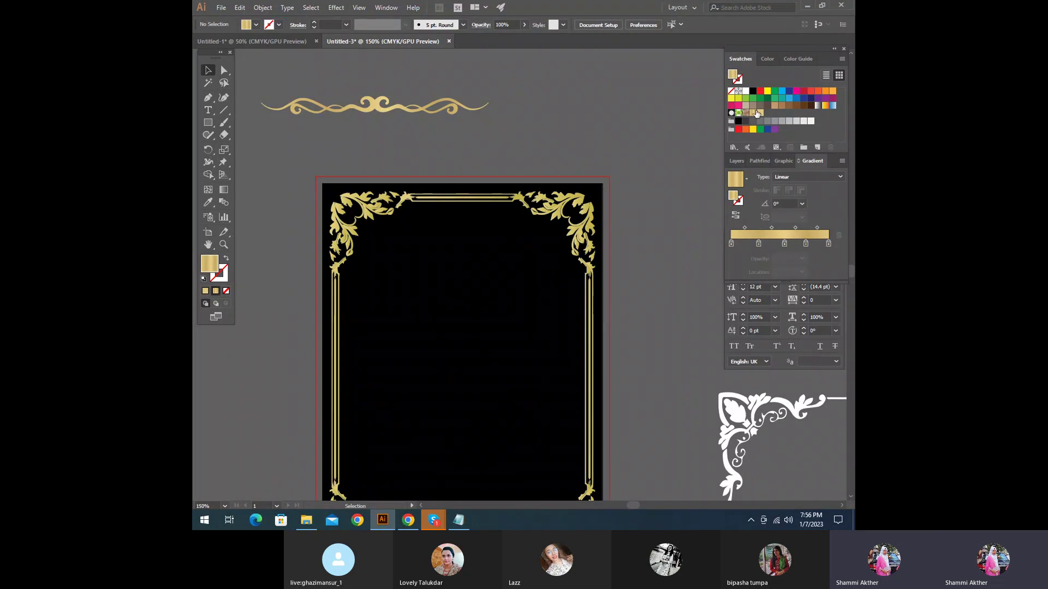
{"action": "left_click_drag", "start_coordinate": [771, 106], "coordinate": [758, 243]}
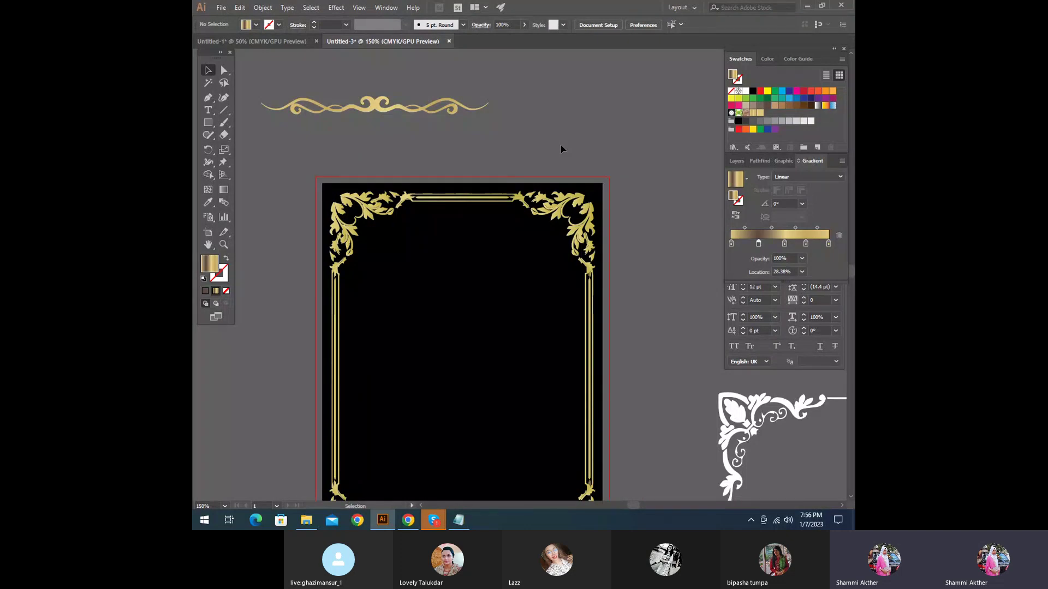
Step: Apply the divider ornament's five-stop gold gradient to the ornamental frame with the Eyedropper tool, and deselect the frame
{"action": "left_click", "coordinate": [343, 243]}
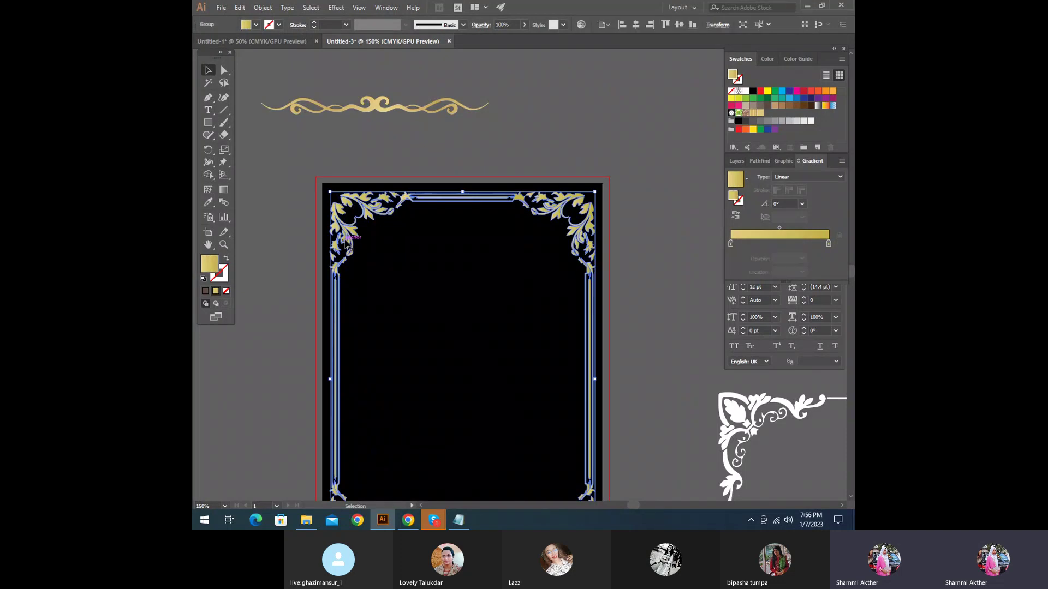
{"action": "left_click", "coordinate": [207, 203]}
{"action": "left_click", "coordinate": [374, 102]}
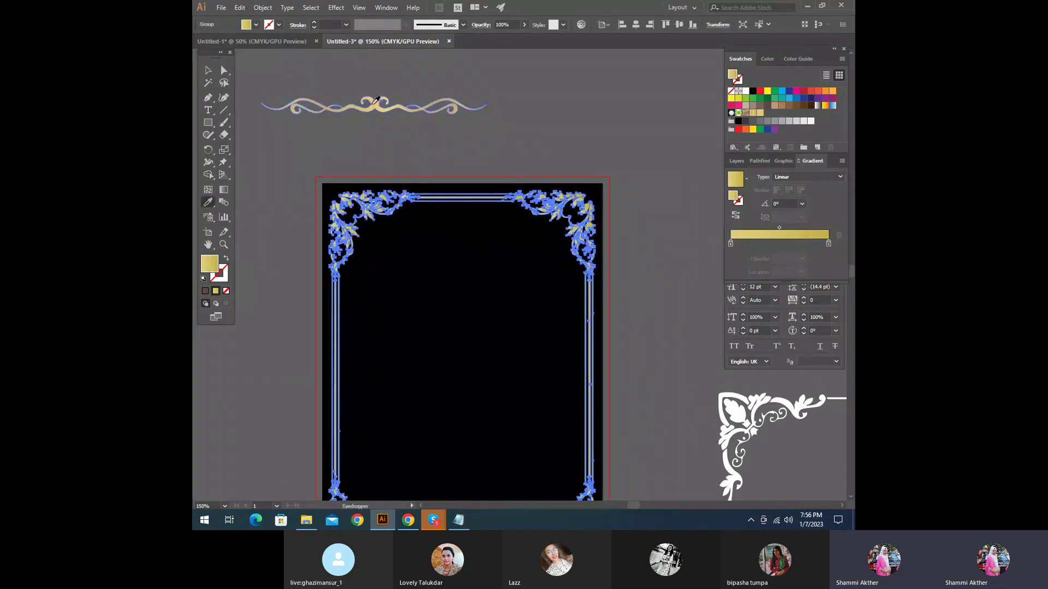
{"action": "left_click", "coordinate": [373, 102]}
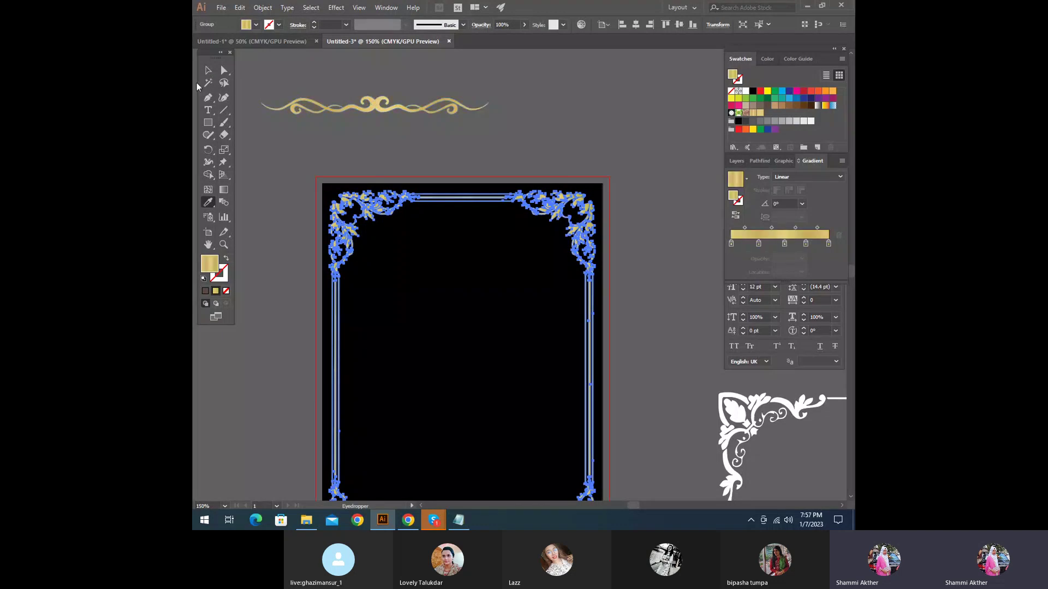
{"action": "left_click", "coordinate": [208, 69]}
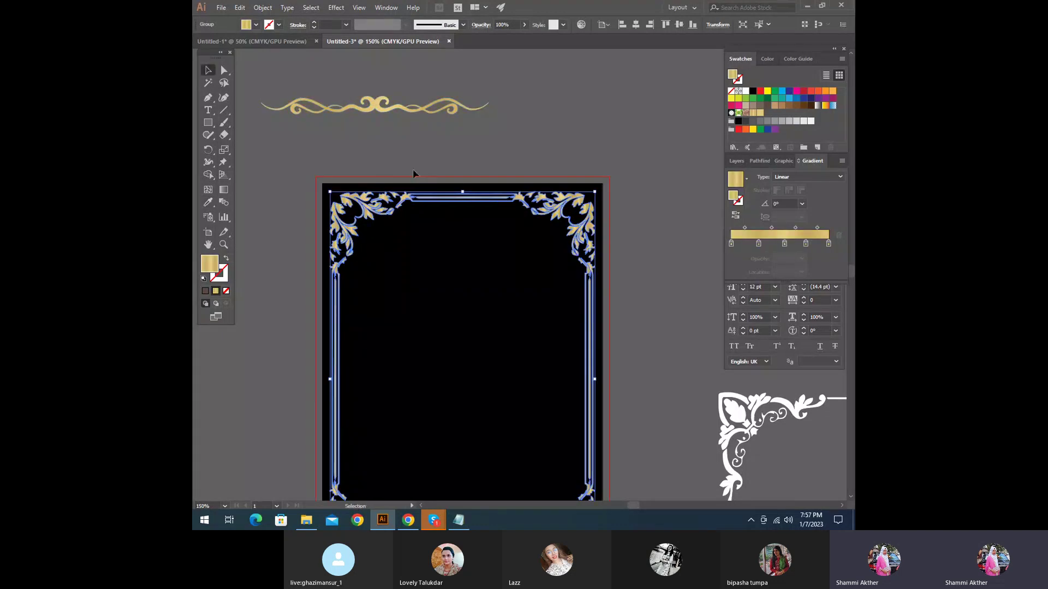
{"action": "left_click", "coordinate": [412, 168]}
{"action": "scroll", "coordinate": [487, 375], "scroll_direction": "down", "scroll_amount": 3}
{"action": "left_click", "coordinate": [497, 356], "text": "ctrl+alt"}
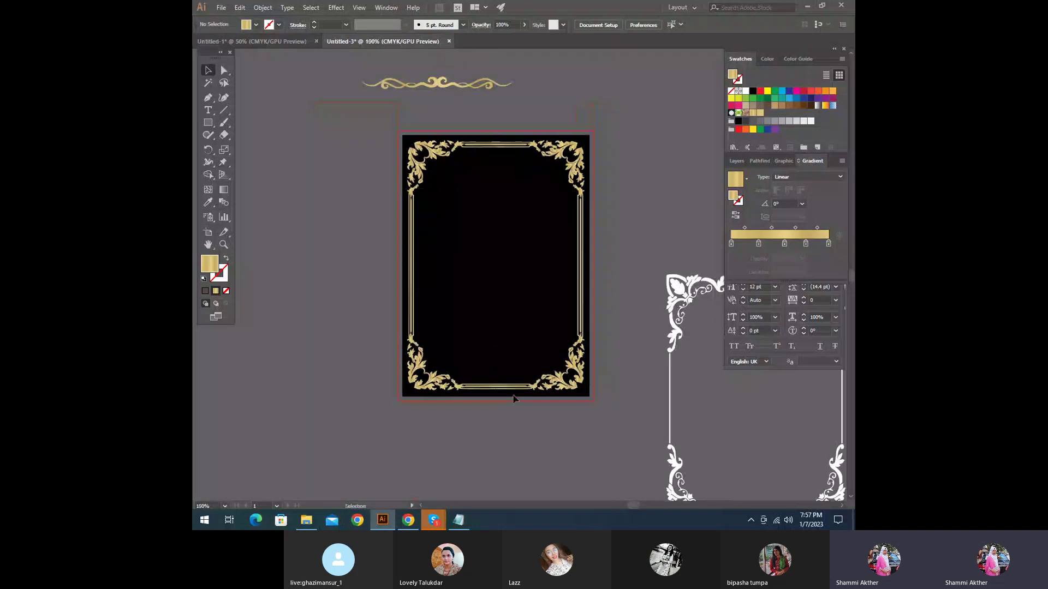
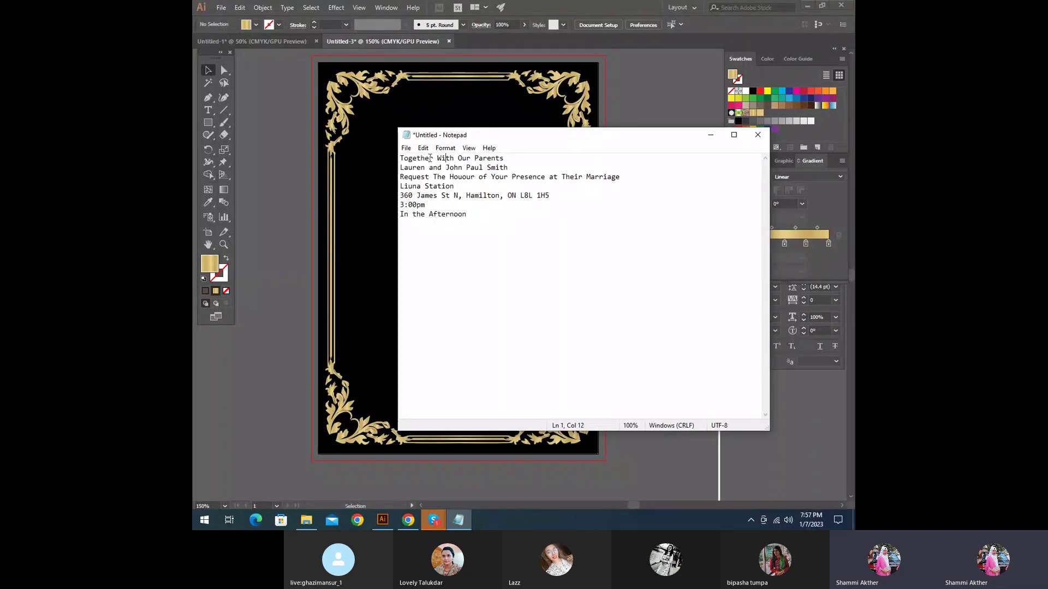
Step: Copy the line "Together With Our Parents" from the Notepad text and minimise Notepad to return to Illustrator
{"action": "left_click", "coordinate": [430, 168]}
{"action": "left_click", "coordinate": [398, 187]}
{"action": "left_click", "coordinate": [506, 159]}
{"action": "left_click_drag", "start_coordinate": [506, 158], "coordinate": [410, 155]}
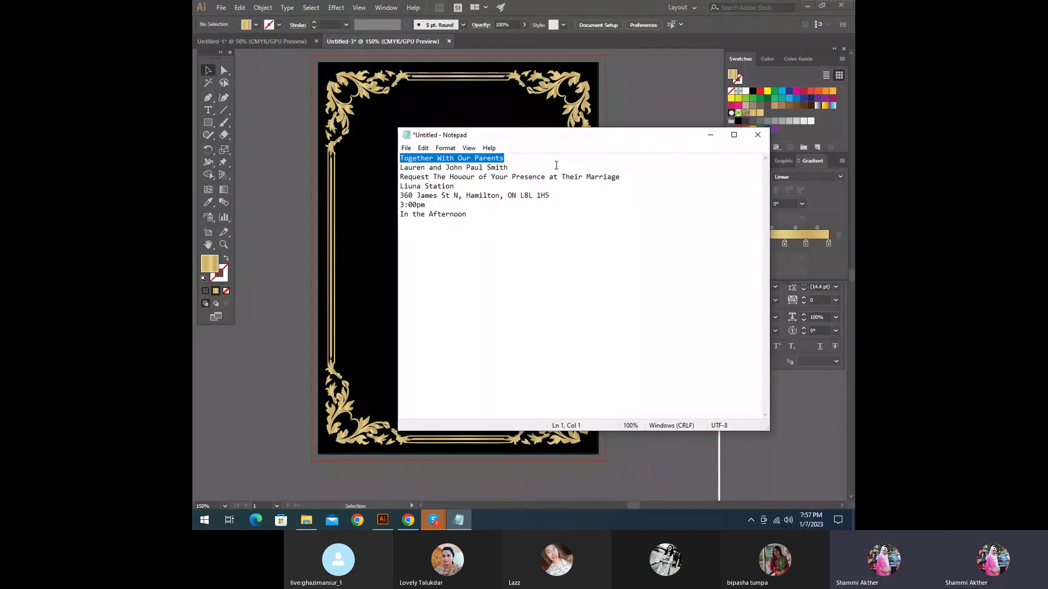
{"action": "left_click", "coordinate": [710, 135]}
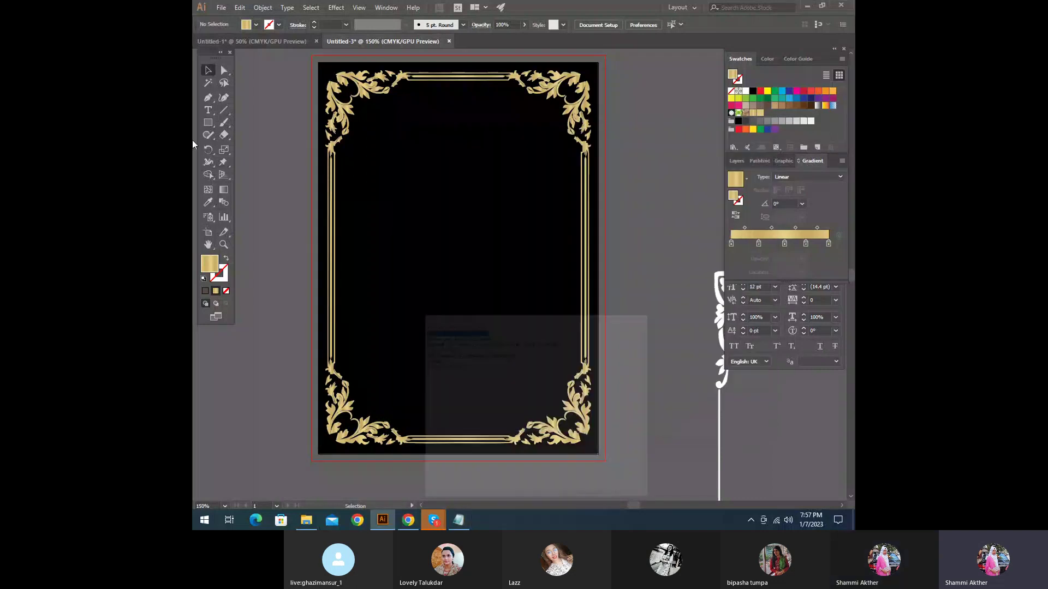
Step: Paste "Together With Our Parents" as a text line near the card's upper edge and fill it with white
{"action": "left_click", "coordinate": [208, 110]}
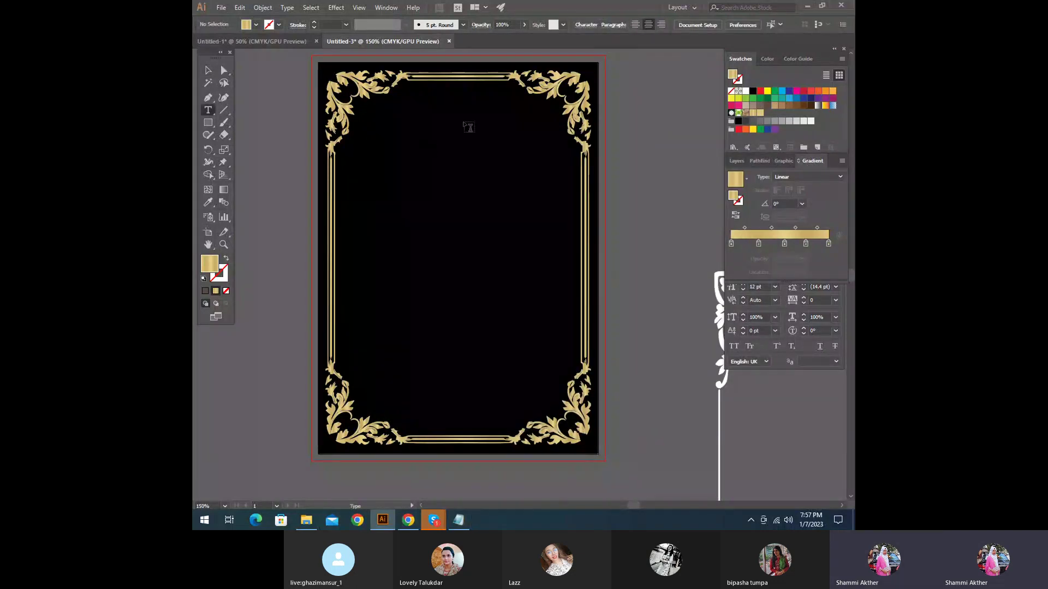
{"action": "left_click", "coordinate": [456, 118]}
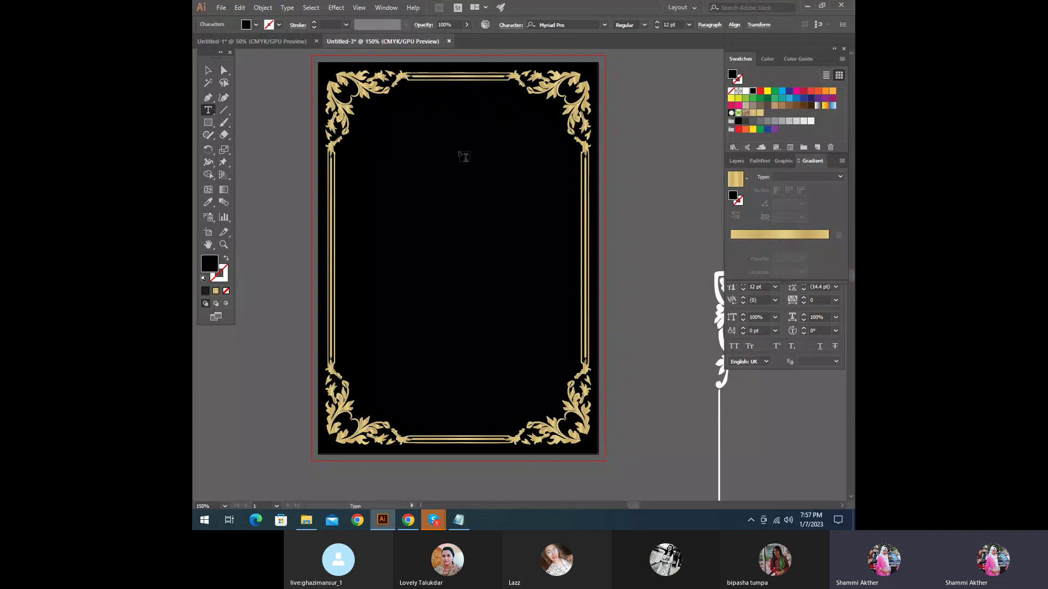
{"action": "key", "text": "Escape"}
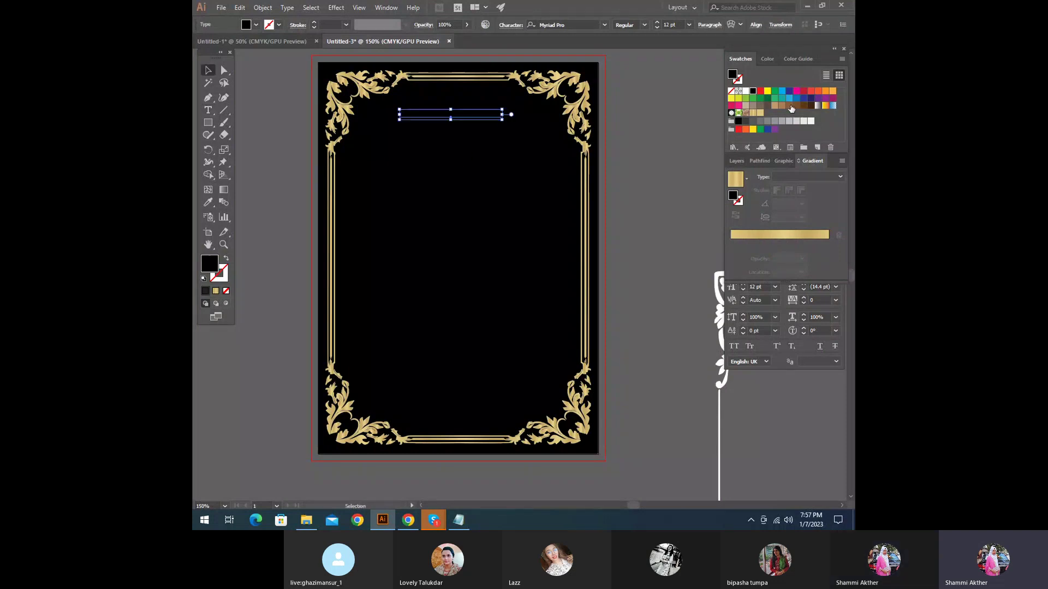
{"action": "left_click", "coordinate": [746, 91]}
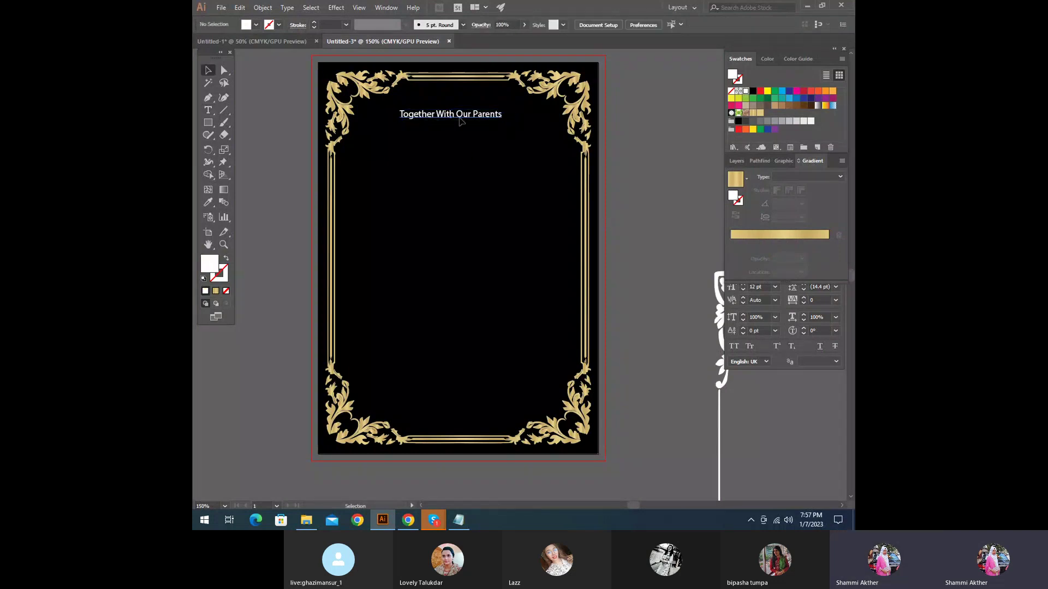
Step: Move the heading line up closer to the frame's upper border and centre it horizontally on the artboard
{"action": "key", "text": "Up"}
{"action": "key", "text": "Up"}
{"action": "key", "text": "Up"}
{"action": "key", "text": "Up"}
{"action": "key", "text": "Up"}
{"action": "key", "text": "Up"}
{"action": "key", "text": "Up"}
{"action": "key", "text": "Up"}
{"action": "key", "text": "Up"}
{"action": "key", "text": "Up"}
{"action": "key", "text": "Up"}
{"action": "key", "text": "Up"}
{"action": "key", "text": "Up"}
{"action": "key", "text": "Up"}
{"action": "key", "text": "Up"}
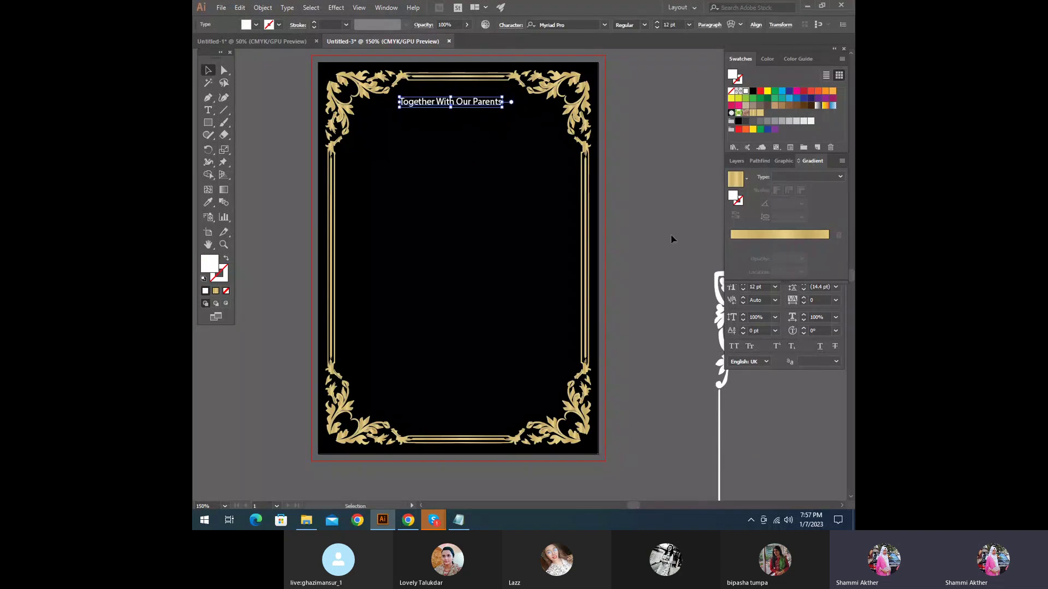
{"action": "left_click", "coordinate": [756, 25]}
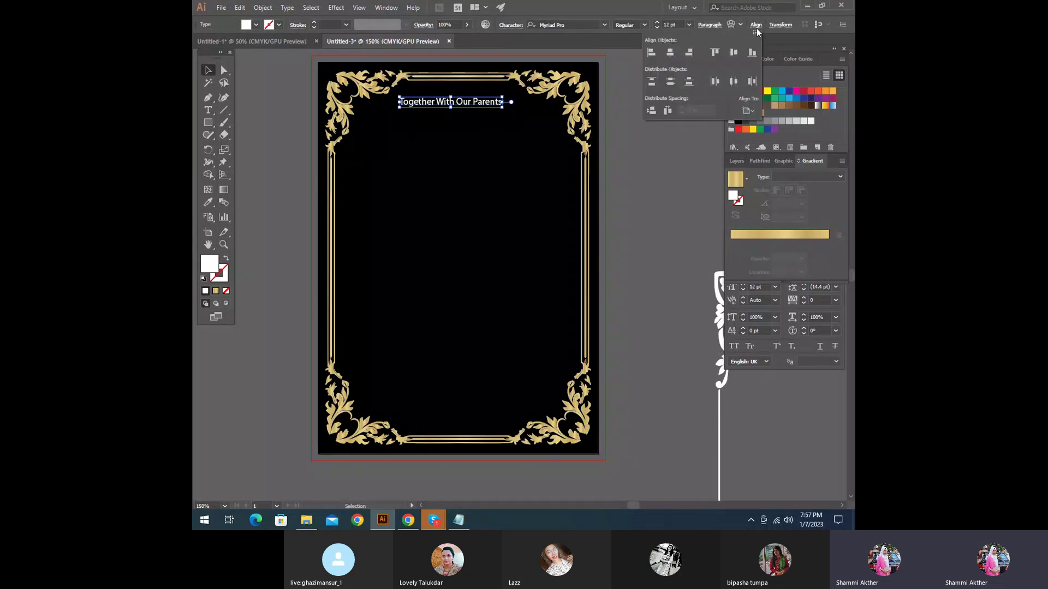
{"action": "left_click", "coordinate": [670, 51]}
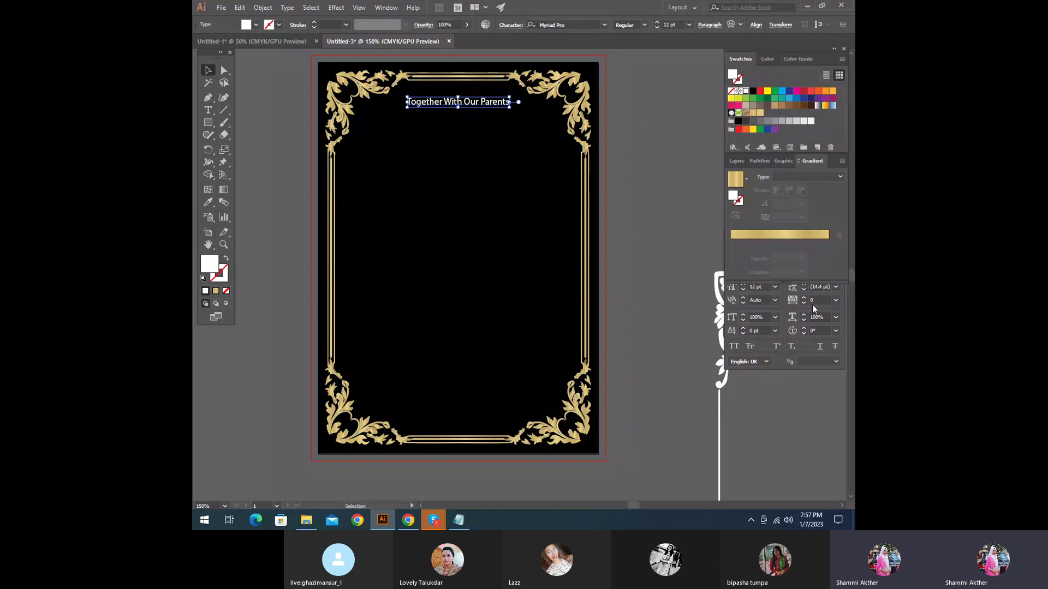
Step: Filter the fonts to the Script class and set the heading line in Bilbo Swash Caps
{"action": "left_click", "coordinate": [784, 322]}
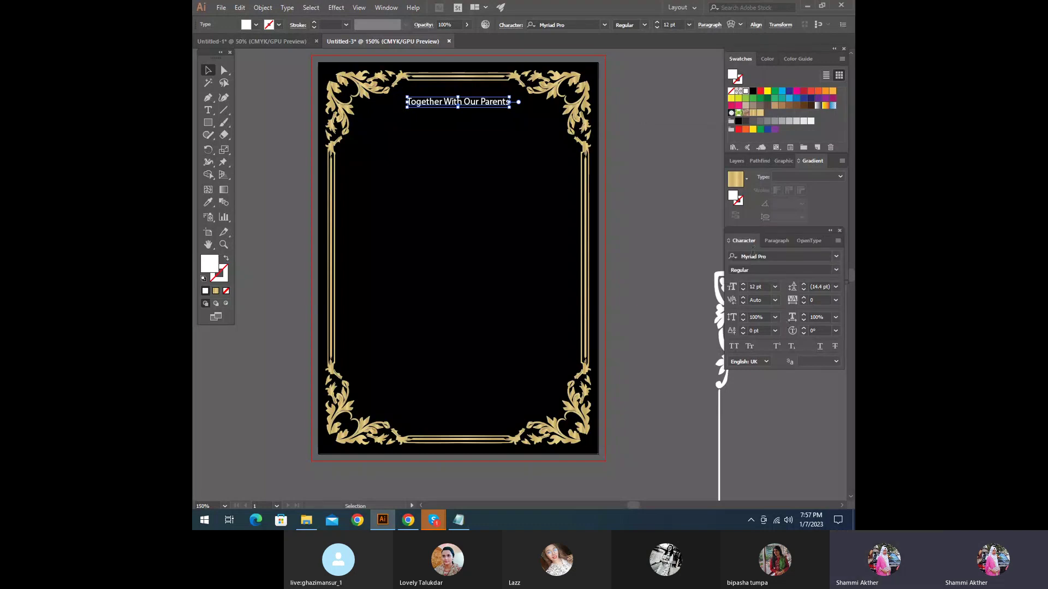
{"action": "left_click", "coordinate": [836, 257]}
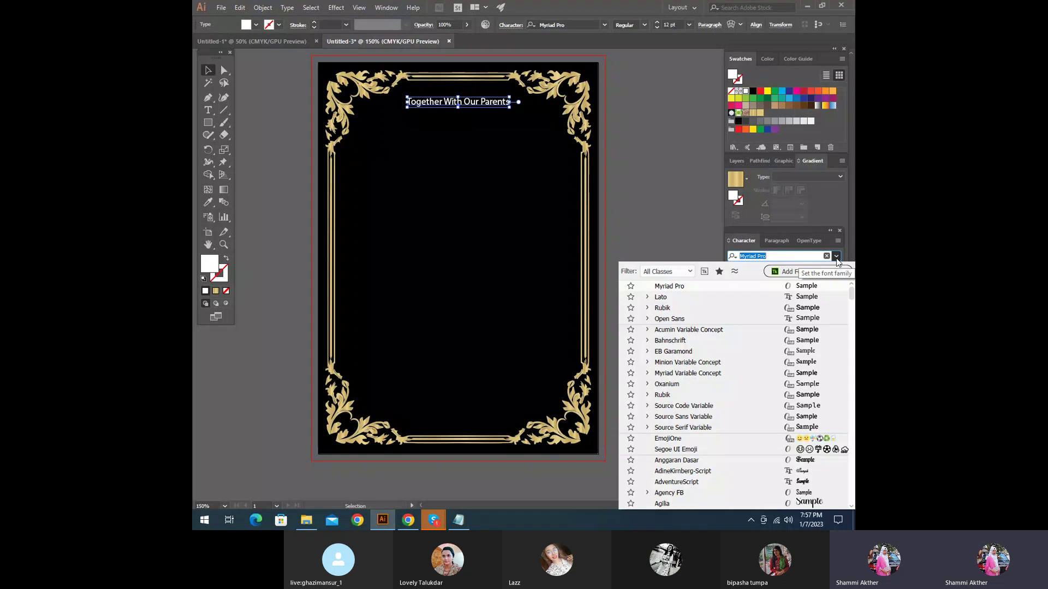
{"action": "left_click", "coordinate": [676, 273]}
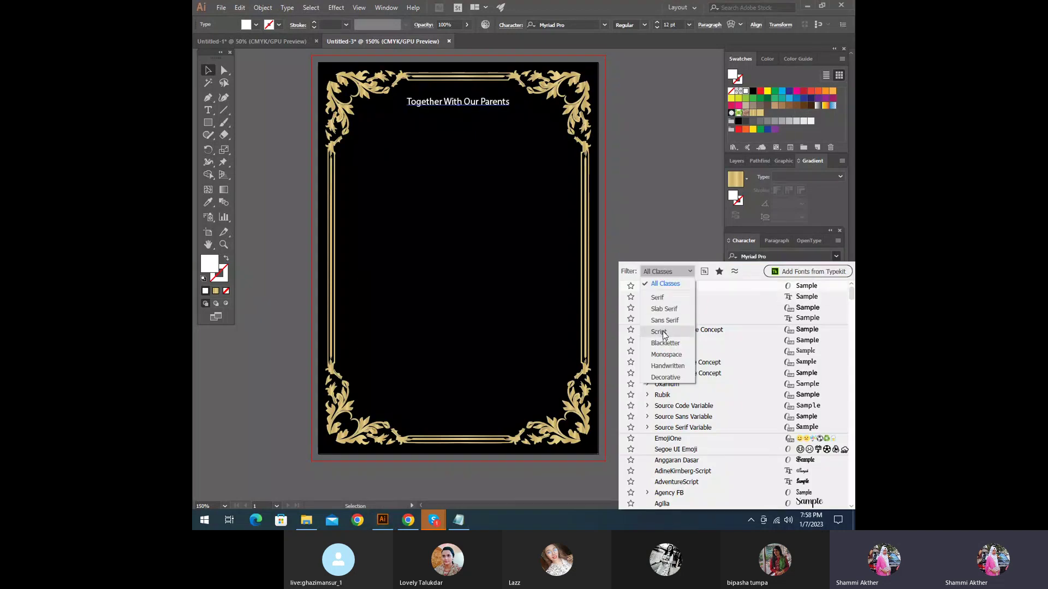
{"action": "left_click", "coordinate": [662, 334]}
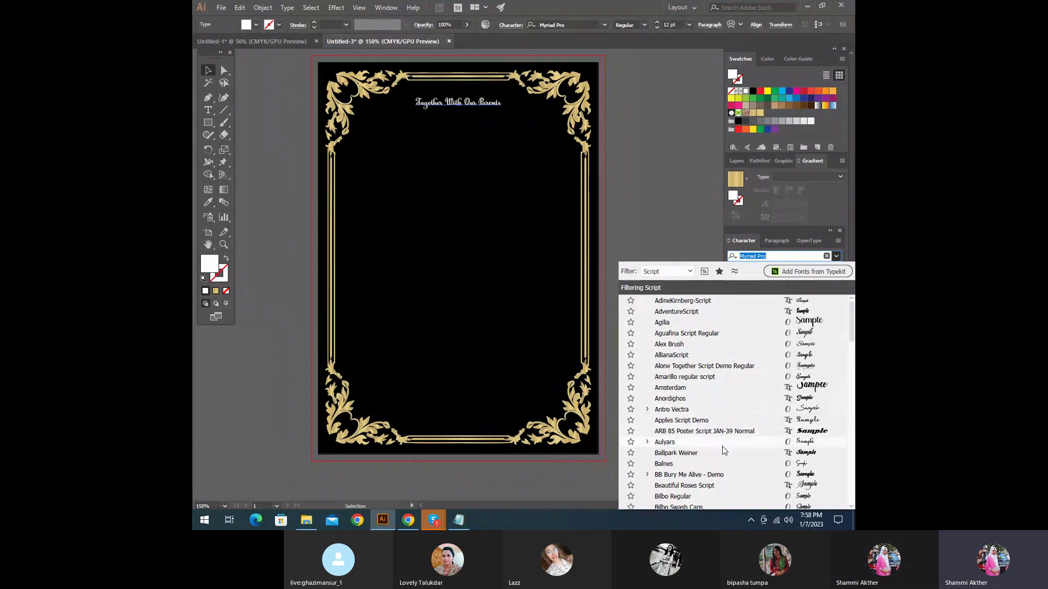
{"action": "scroll", "coordinate": [722, 446], "scroll_direction": "down", "scroll_amount": 3}
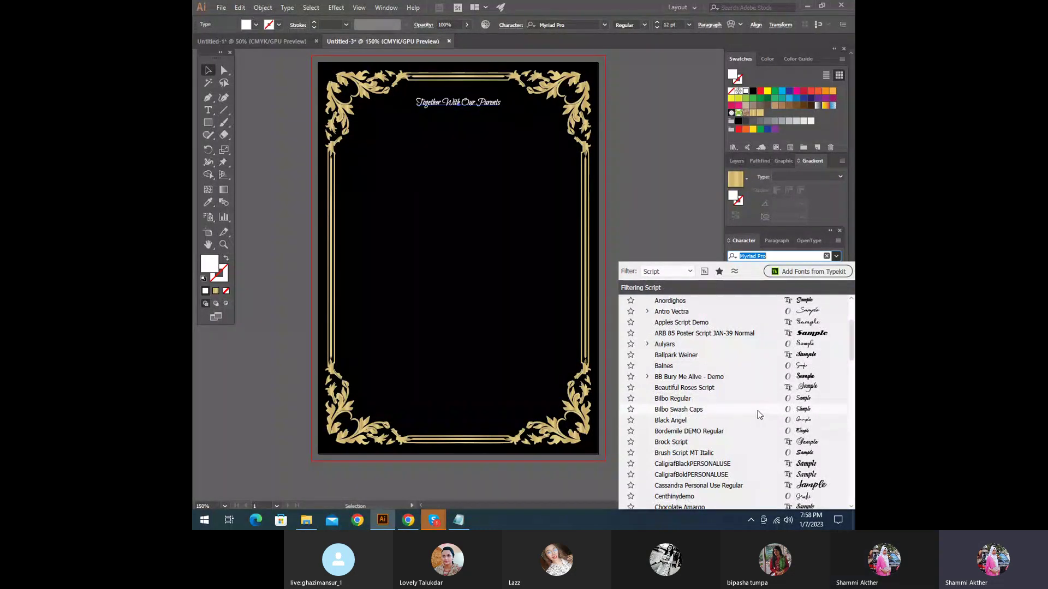
{"action": "left_click", "coordinate": [757, 410]}
Step: Scale the heading line up to about 14 pt and centre it horizontally on the artboard
{"action": "scroll", "coordinate": [453, 121], "scroll_direction": "up", "scroll_amount": 1}
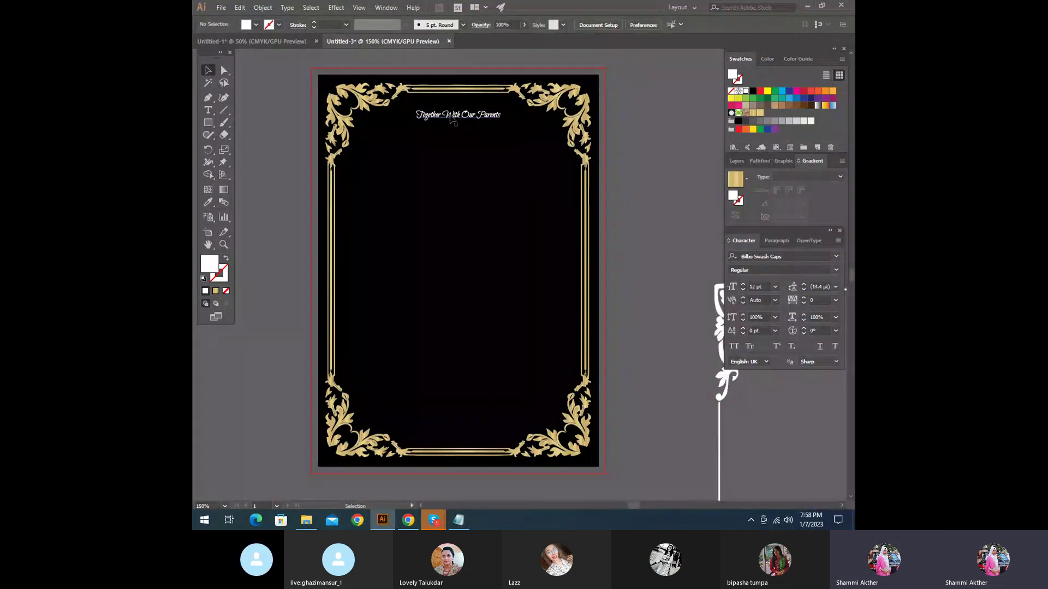
{"action": "left_click", "coordinate": [452, 120]}
{"action": "key", "text": "z"}
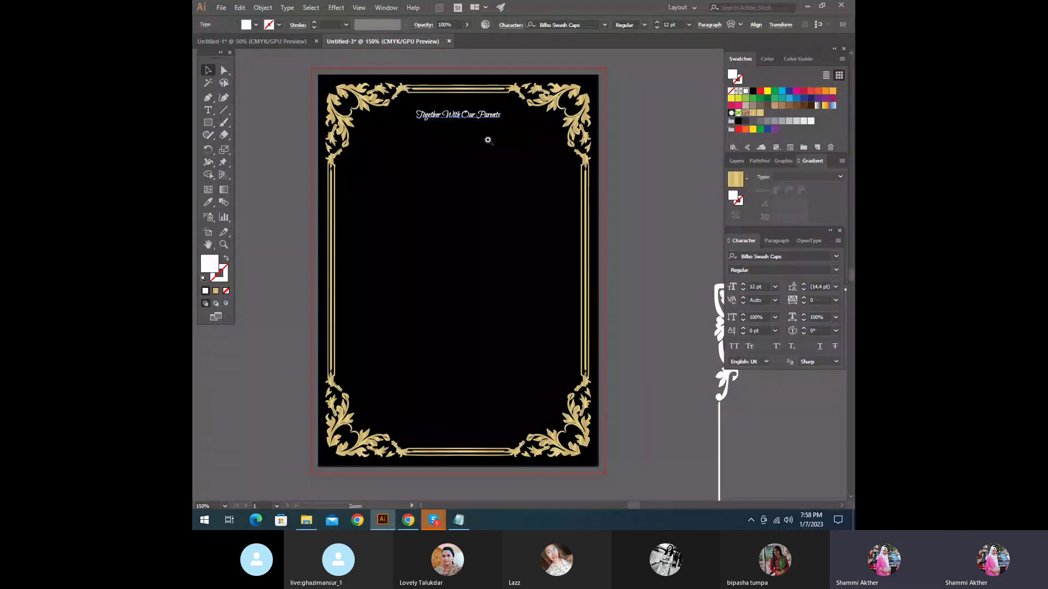
{"action": "left_click", "coordinate": [487, 141]}
{"action": "left_click_drag", "start_coordinate": [536, 252], "coordinate": [547, 260]}
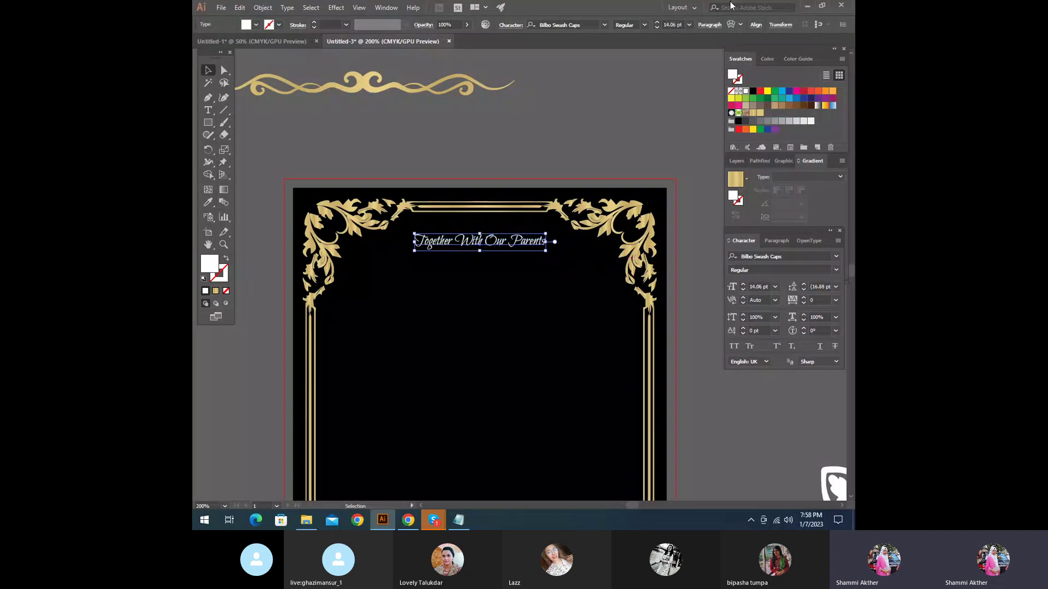
{"action": "left_click", "coordinate": [756, 25]}
{"action": "left_click", "coordinate": [666, 57]}
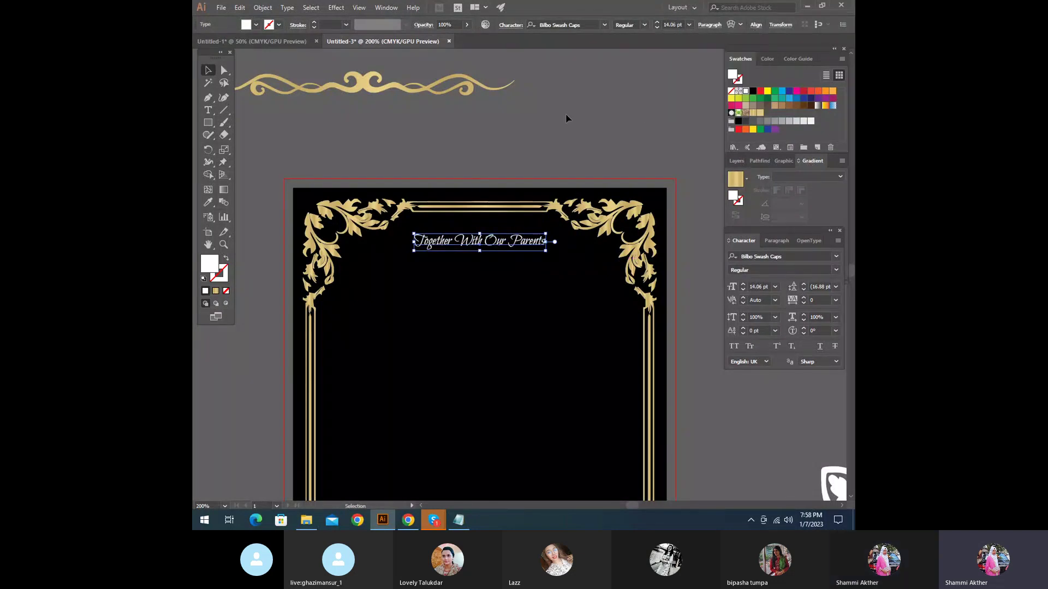
{"action": "scroll", "coordinate": [630, 179], "scroll_direction": "down", "scroll_amount": 2}
{"action": "left_click", "coordinate": [524, 93]}
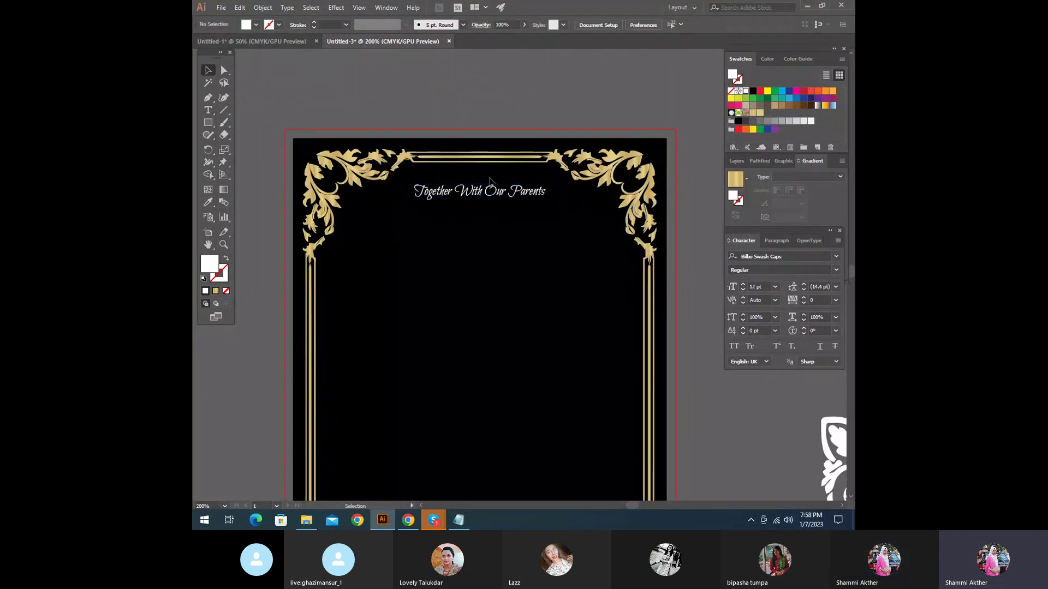
Step: Try nudging the heading line to the left, and undo the moves
{"action": "left_click", "coordinate": [484, 195]}
{"action": "key", "text": "shift+Left"}
{"action": "key", "text": "shift+Left"}
{"action": "key", "text": "ctrl+z"}
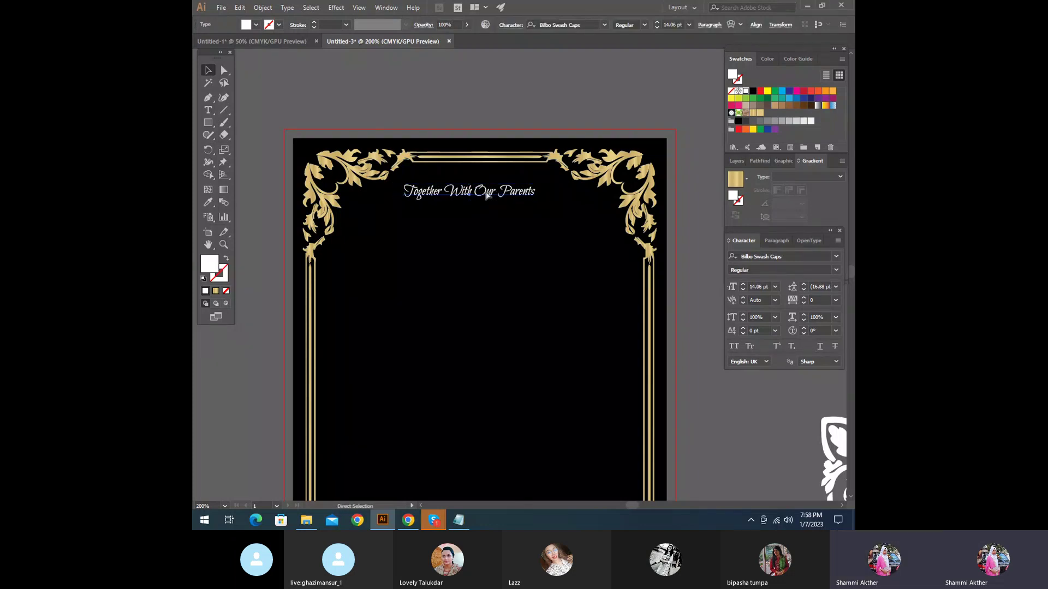
{"action": "key", "text": "ctrl+z"}
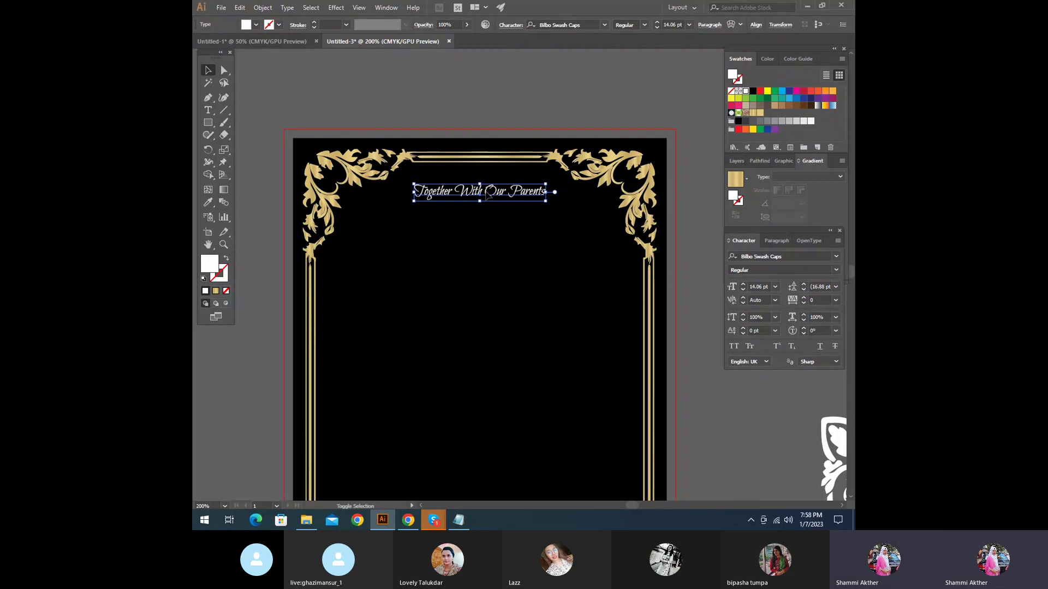
Step: Fine-tune the heading line's height so it sits slightly lower beneath the upper border, and deselect it
{"action": "key", "text": "shift+Down"}
{"action": "key", "text": "shift+Down"}
{"action": "key", "text": "shift+Up"}
{"action": "key", "text": "shift+Up"}
{"action": "left_click", "coordinate": [533, 180]}
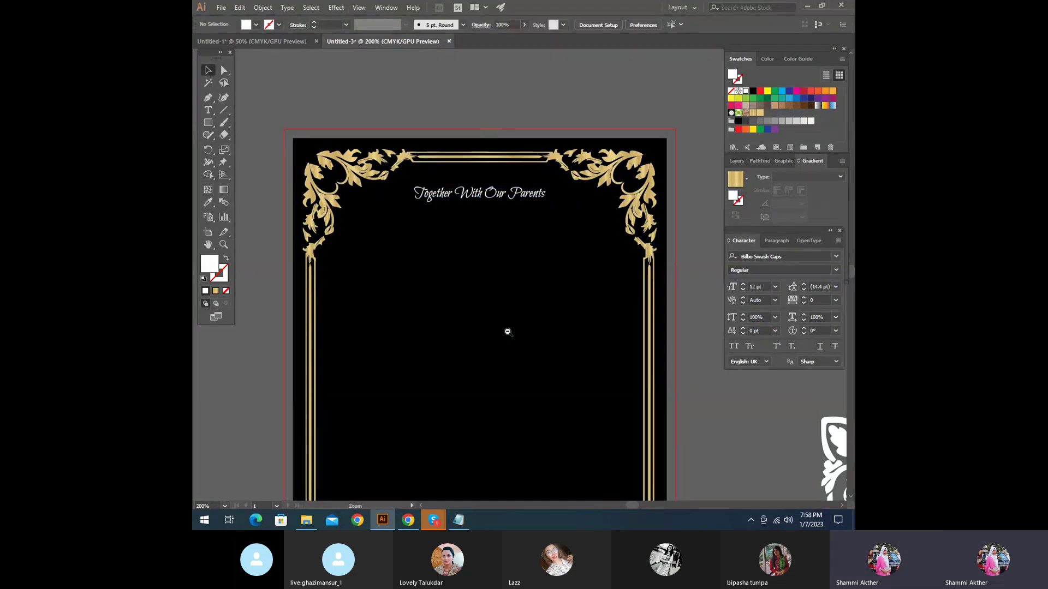
Step: Enlarge the heading line from its centre to about 17.7 pt
{"action": "left_click", "coordinate": [507, 331], "text": "ctrl+alt"}
{"action": "left_click", "coordinate": [512, 308], "text": "ctrl+alt"}
{"action": "left_click", "coordinate": [528, 195]}
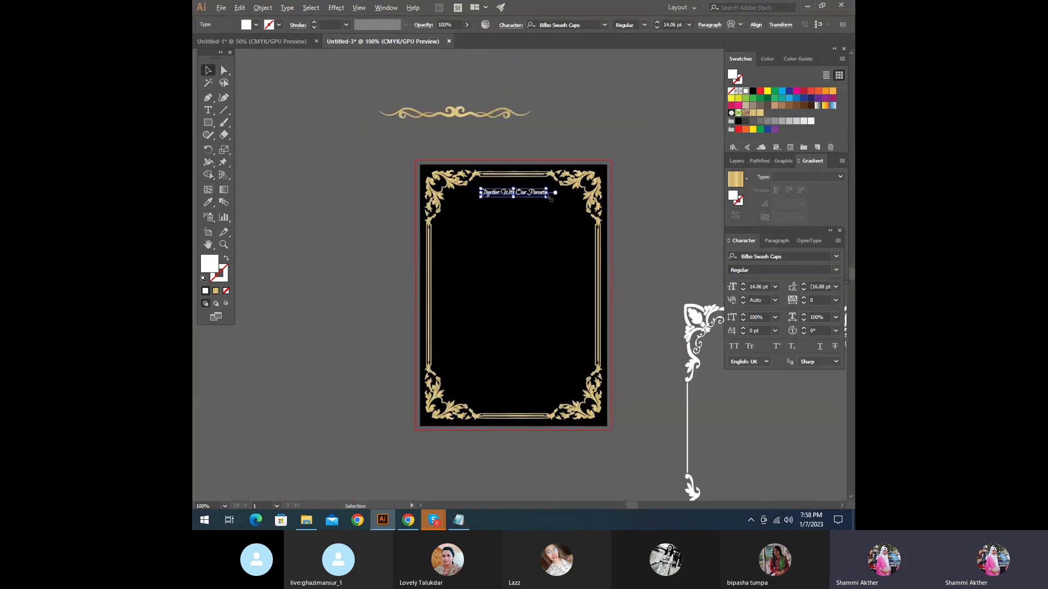
{"action": "left_click_drag", "start_coordinate": [550, 200], "coordinate": [555, 202]}
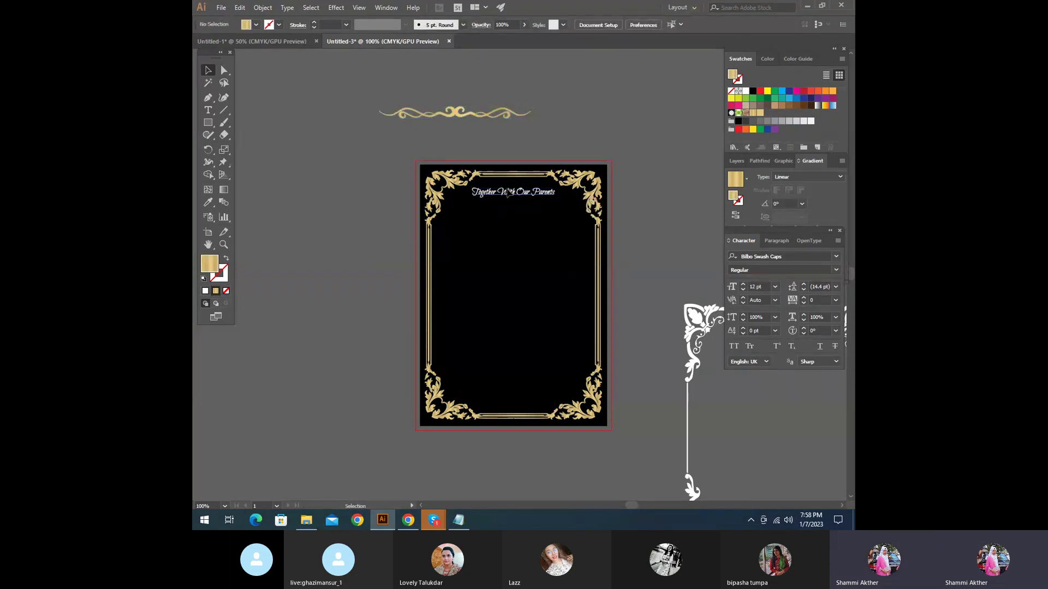
Step: Nudge the enlarged heading slightly lower under the frame, centre it horizontally on the artboard, and deselect it
{"action": "key", "text": "shift+Down"}
{"action": "key", "text": "Up"}
{"action": "key", "text": "Up"}
{"action": "key", "text": "Up"}
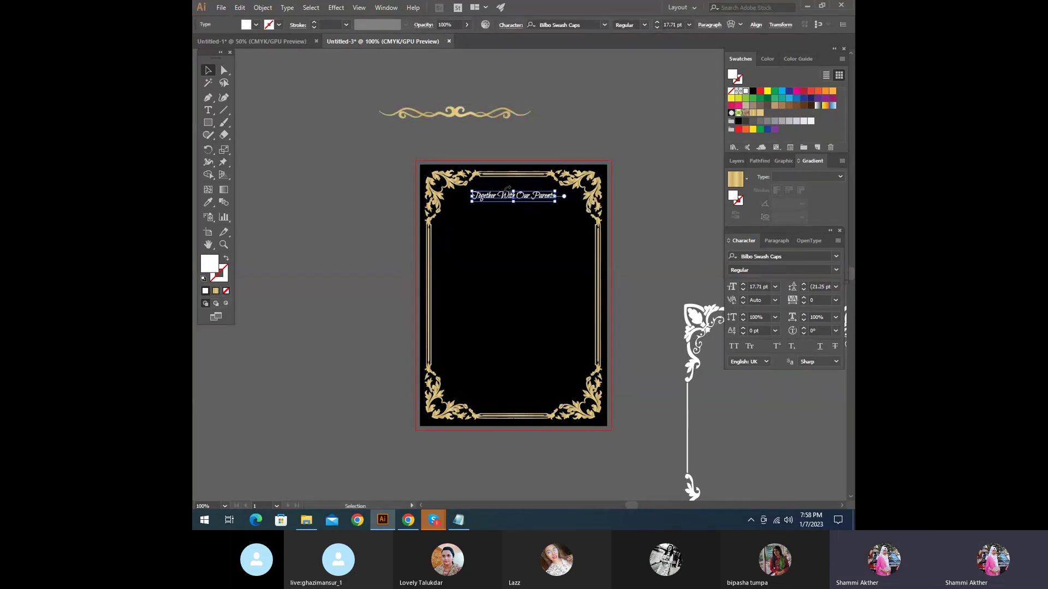
{"action": "left_click", "coordinate": [755, 25]}
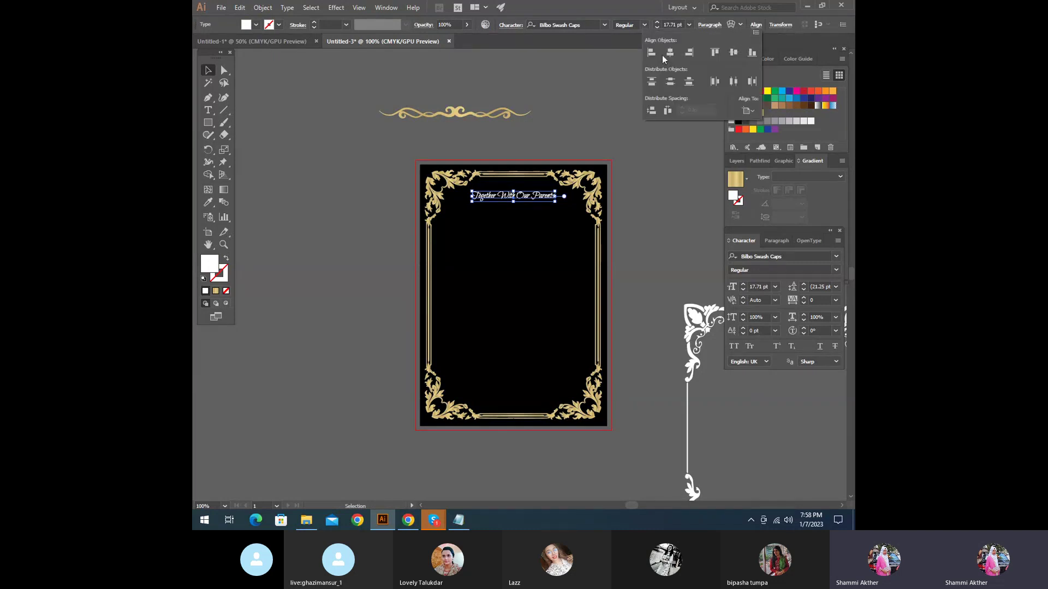
{"action": "left_click", "coordinate": [601, 79]}
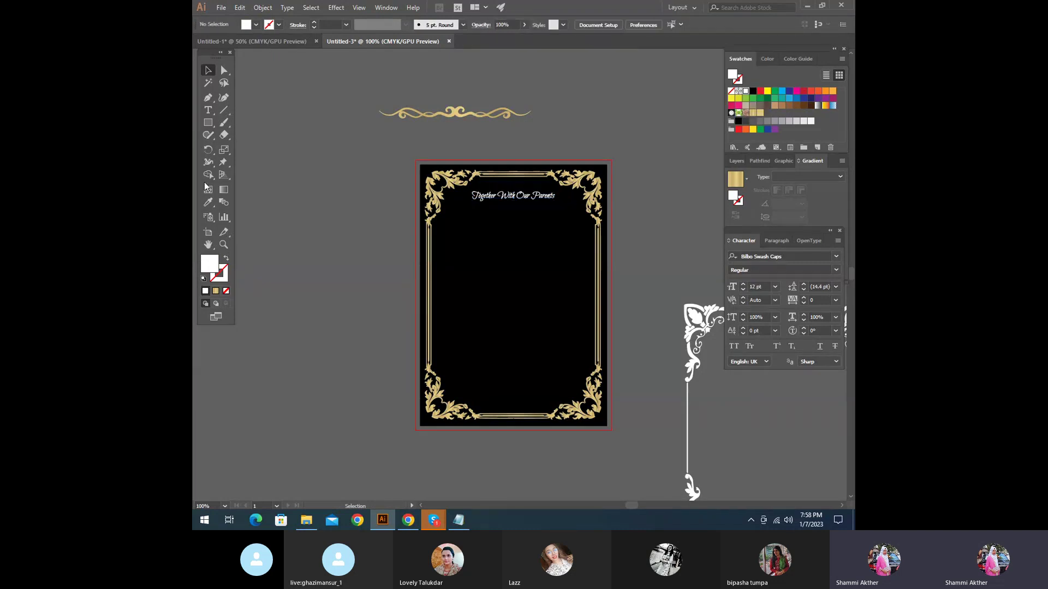
Step: Copy the small scroll divider from the Untitled-1 artboard beneath the card's heading, centred and scaled down to slightly wider than the text
{"action": "left_click", "coordinate": [282, 46]}
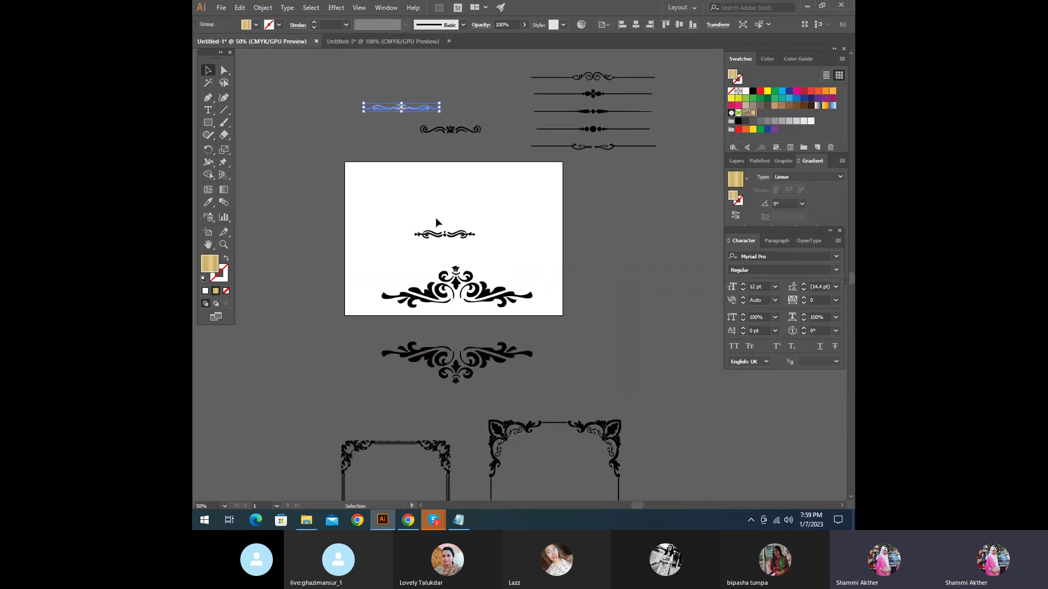
{"action": "left_click", "coordinate": [450, 130]}
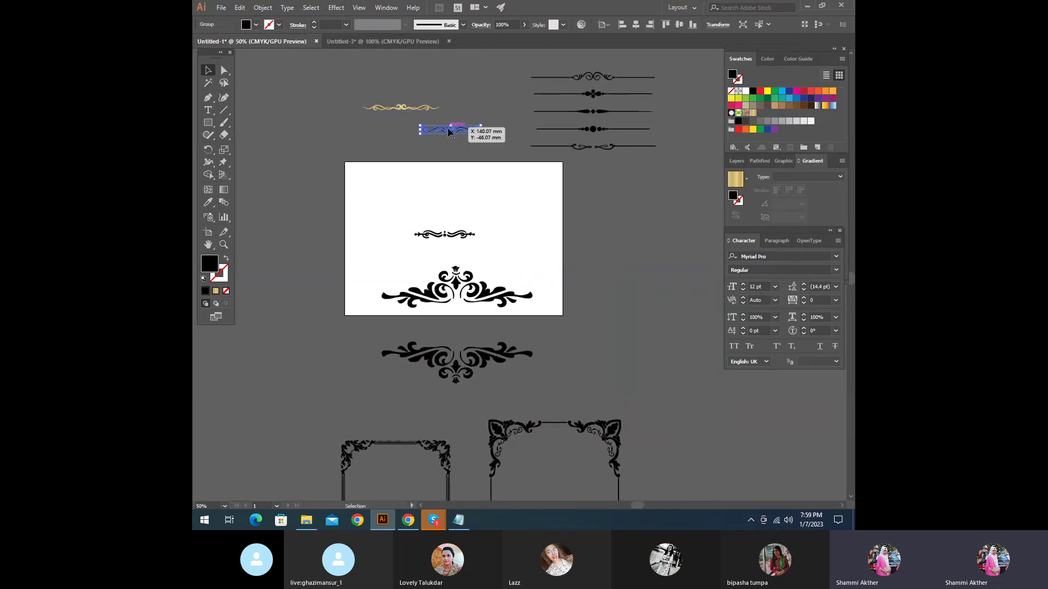
{"action": "left_click", "coordinate": [516, 262]}
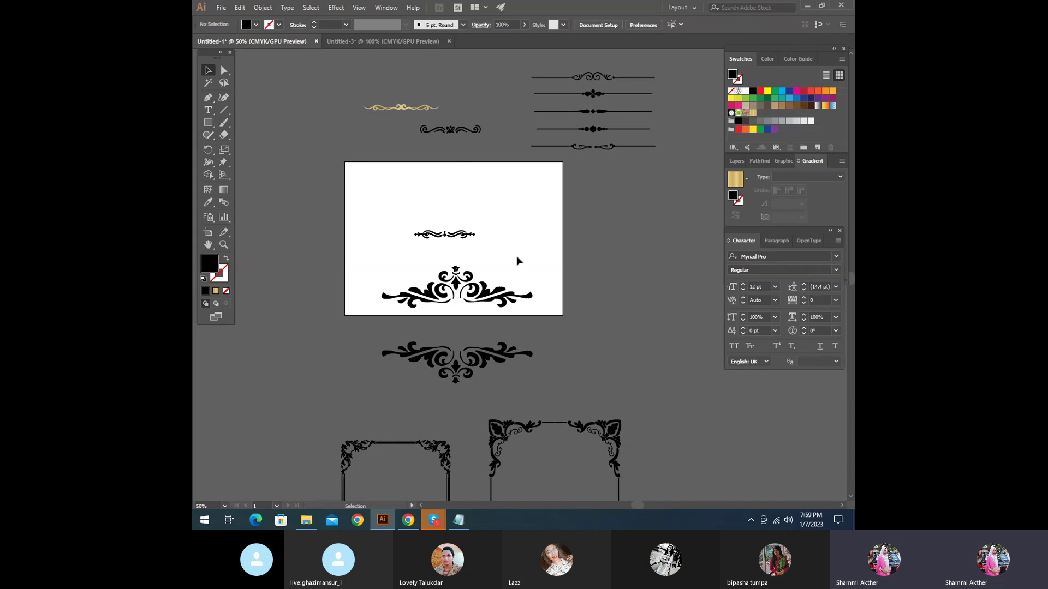
{"action": "left_click", "coordinate": [465, 131]}
{"action": "left_click", "coordinate": [450, 233]}
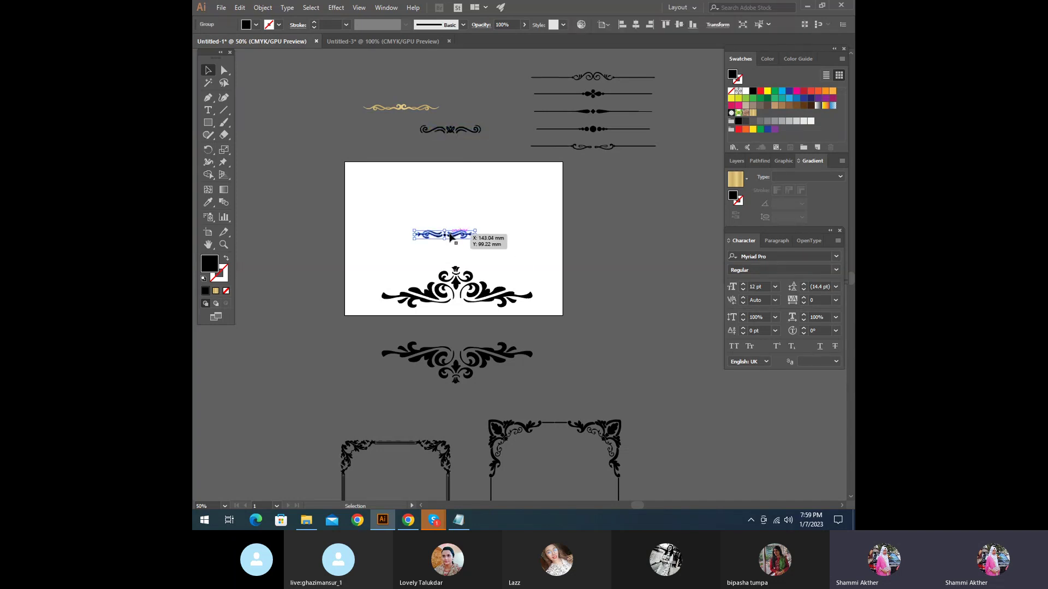
{"action": "left_click_drag", "start_coordinate": [450, 236], "coordinate": [554, 234]}
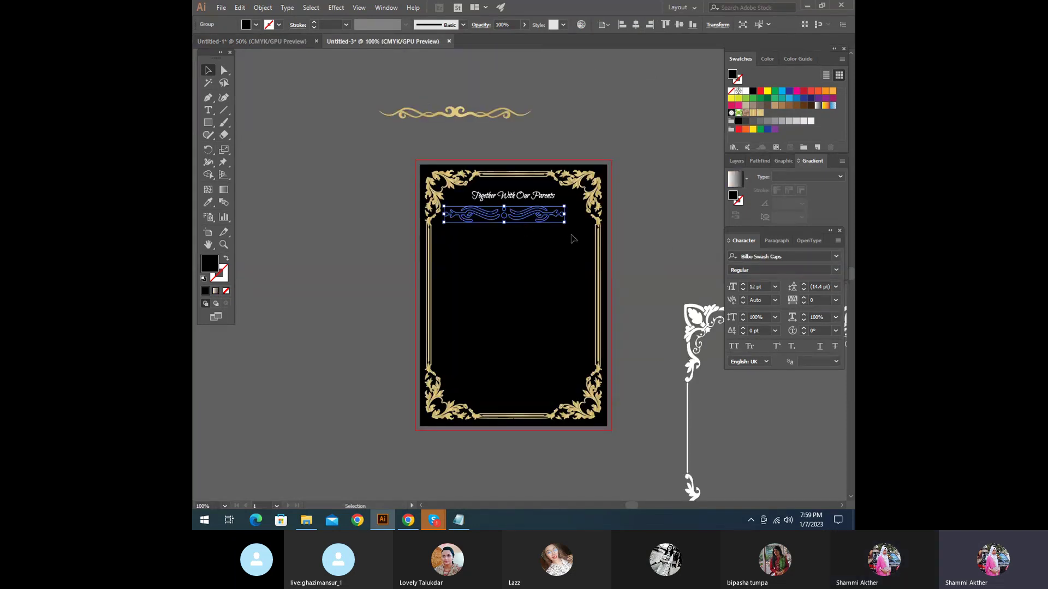
{"action": "left_click", "coordinate": [635, 24]}
{"action": "left_click_drag", "start_coordinate": [573, 228], "coordinate": [558, 226]}
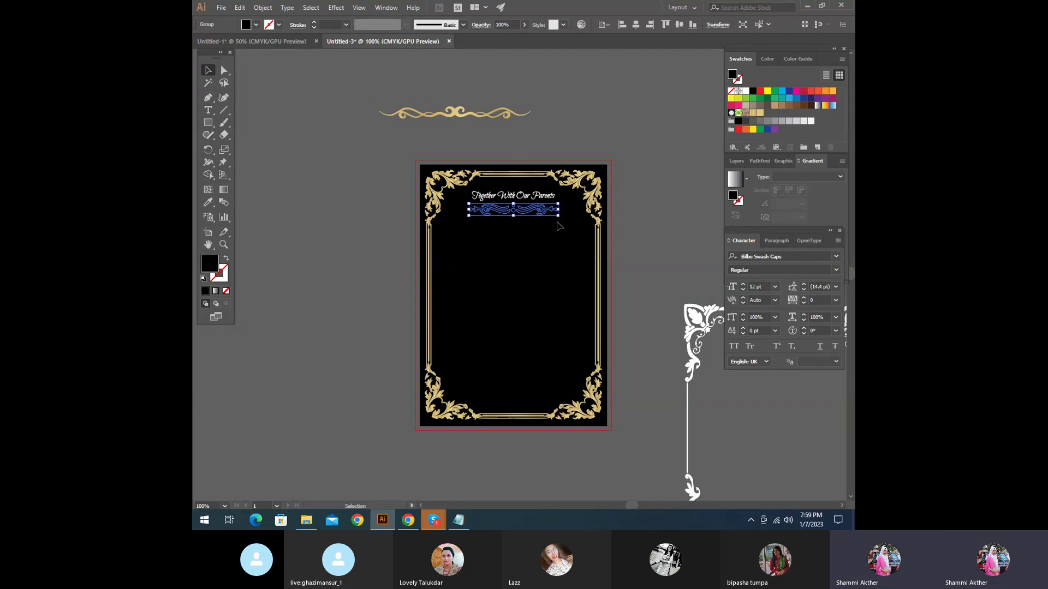
Step: Nudge the heading line slightly down and shift the divider ornament beneath it a little lower
{"action": "key", "text": "z"}
{"action": "left_click", "coordinate": [553, 224]}
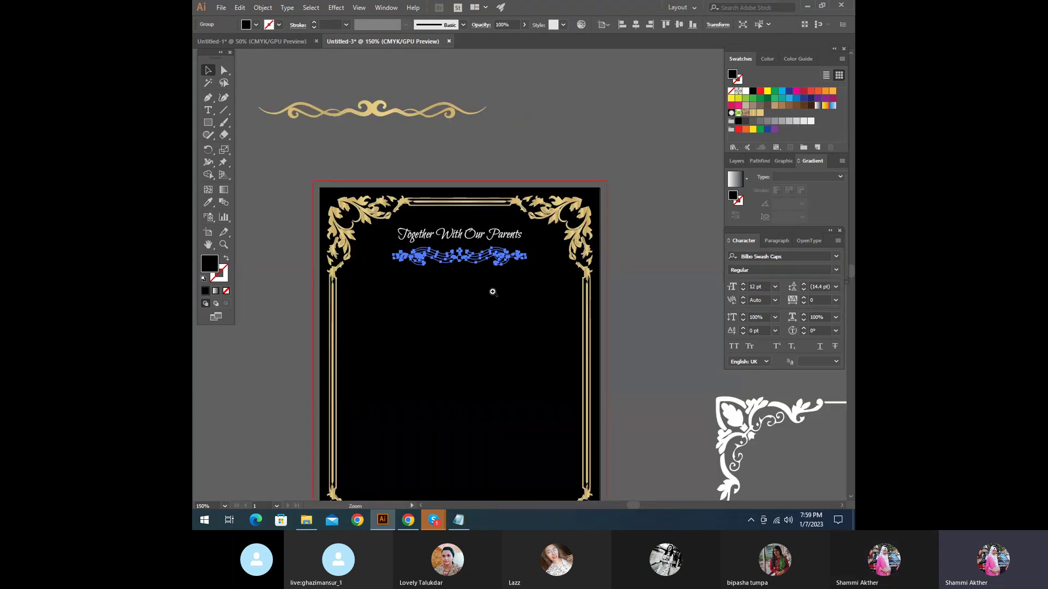
{"action": "left_click", "coordinate": [492, 292]}
{"action": "key", "text": "v"}
{"action": "left_click", "coordinate": [491, 199]}
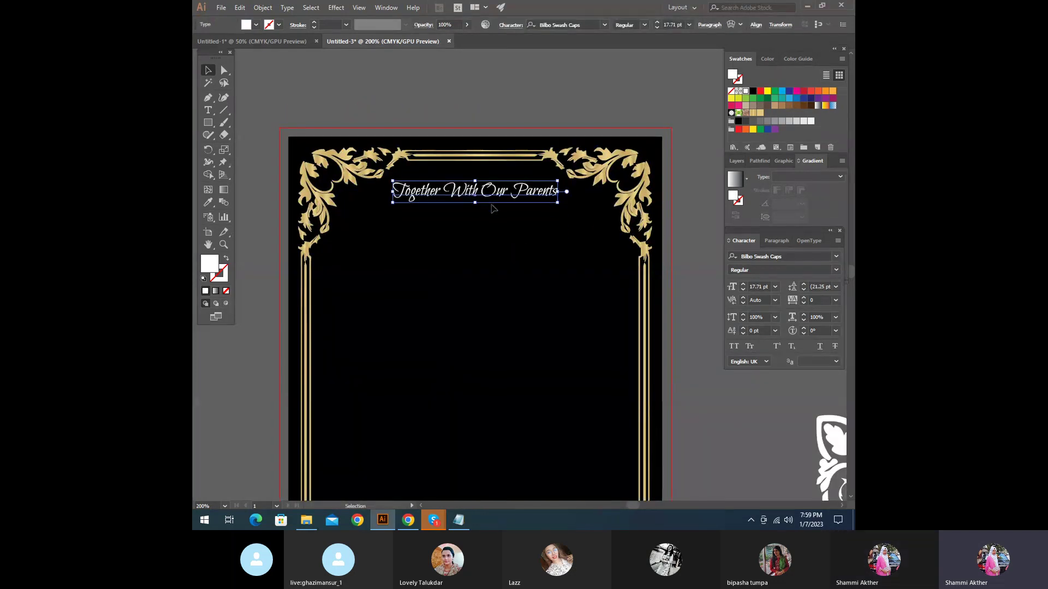
{"action": "key", "text": "Down"}
{"action": "key", "text": "Down"}
{"action": "key", "text": "Down"}
{"action": "left_click", "coordinate": [491, 226]}
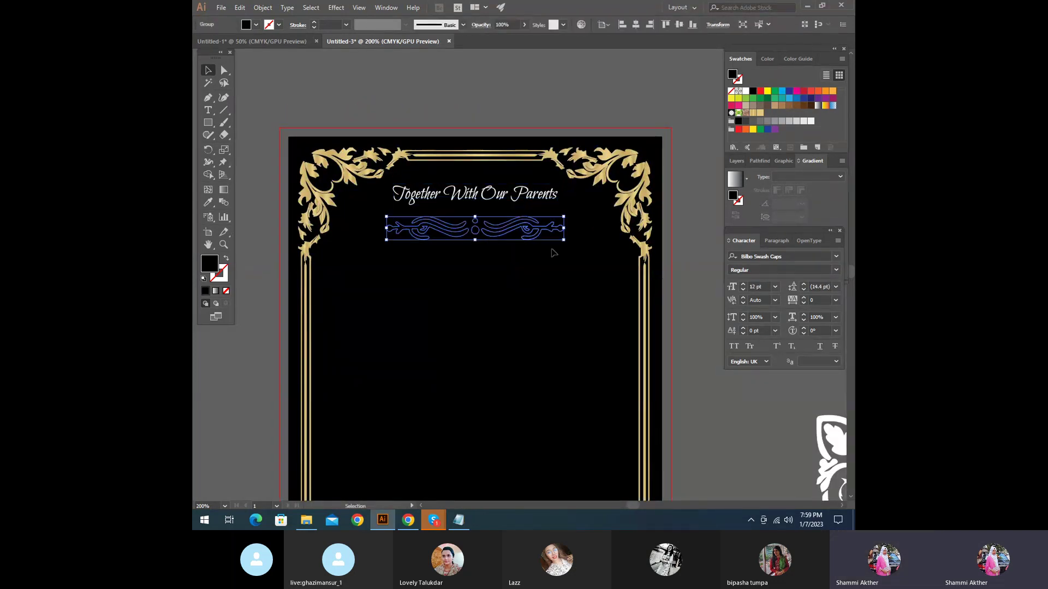
Step: Shrink the divider ornament to narrower than the heading and recolour it with the gold gradient sampled from the large scroll ornament
{"action": "left_click_drag", "start_coordinate": [563, 239], "coordinate": [531, 241]}
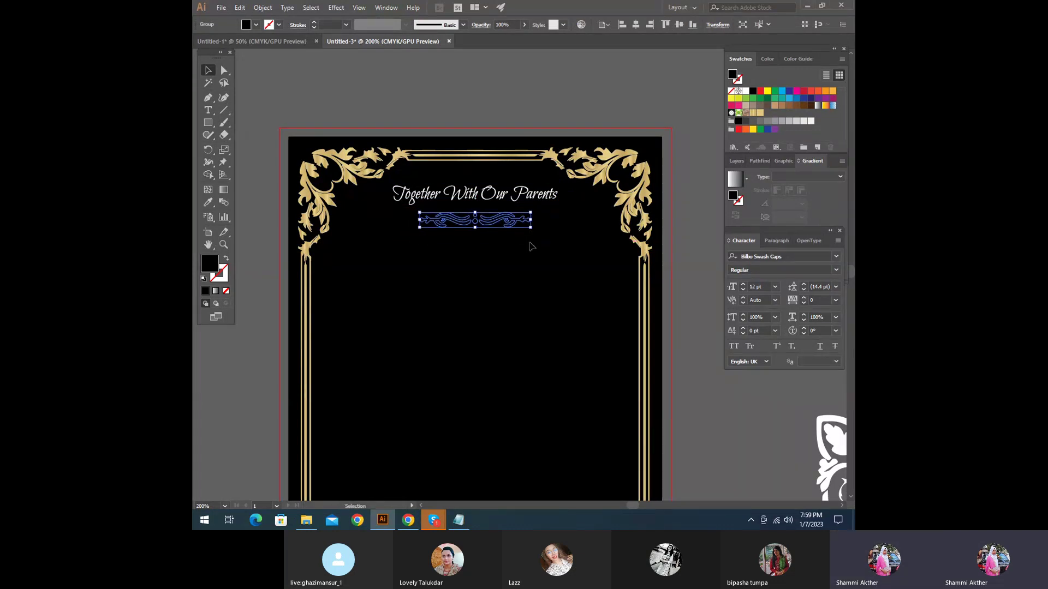
{"action": "scroll", "coordinate": [551, 341], "scroll_direction": "up", "scroll_amount": 1}
{"action": "scroll", "coordinate": [552, 341], "scroll_direction": "up", "scroll_amount": 4}
{"action": "left_click", "coordinate": [208, 203]}
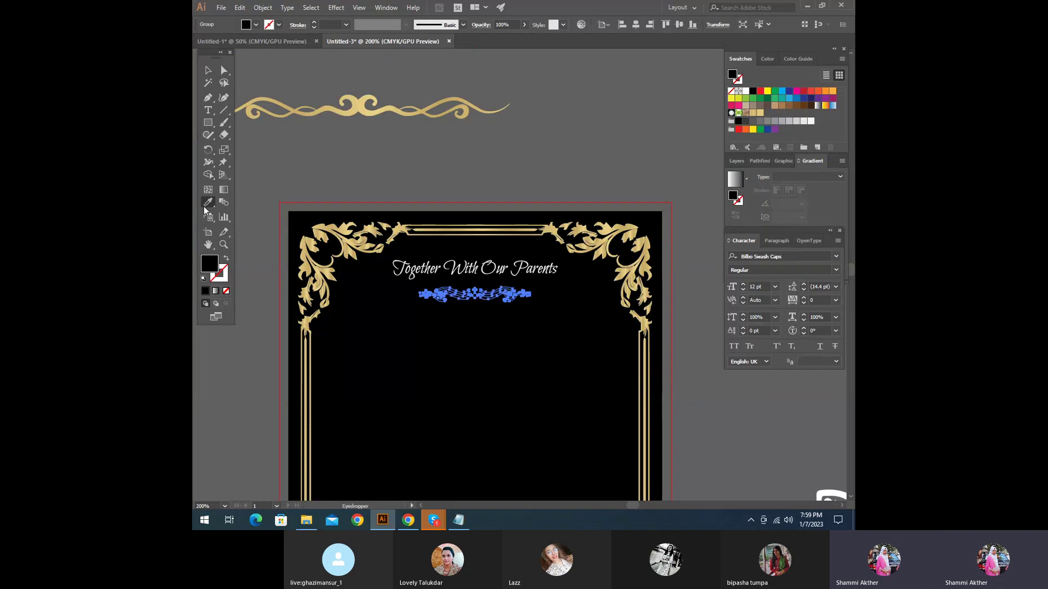
{"action": "left_click", "coordinate": [325, 108]}
{"action": "left_click", "coordinate": [207, 70]}
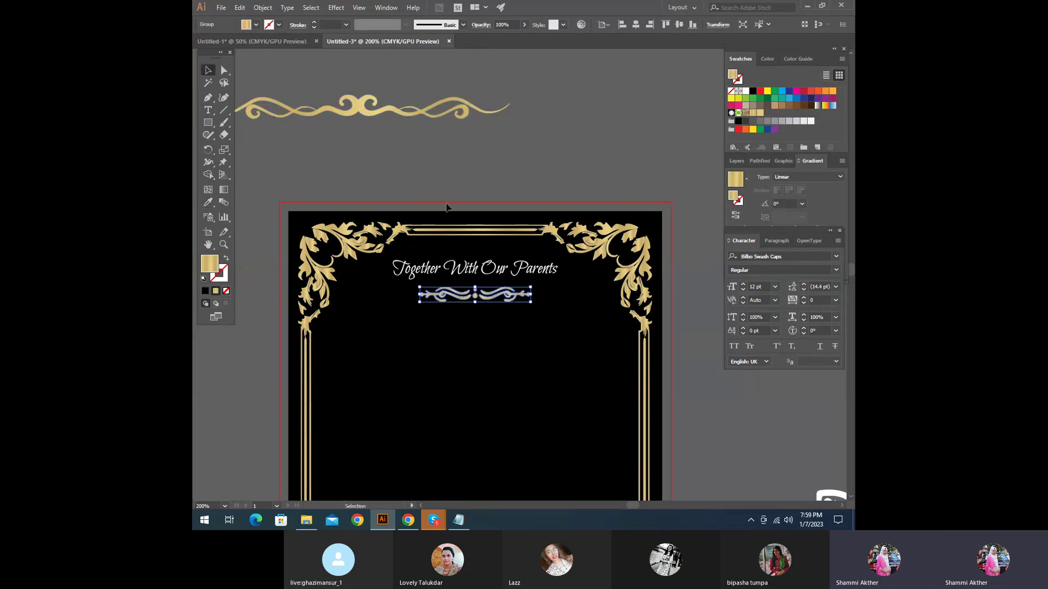
{"action": "left_click", "coordinate": [592, 354]}
Step: Nudge the gold divider slightly up, closer to the heading line
{"action": "key", "text": "ctrl+minus"}
{"action": "key", "text": "ctrl+minus"}
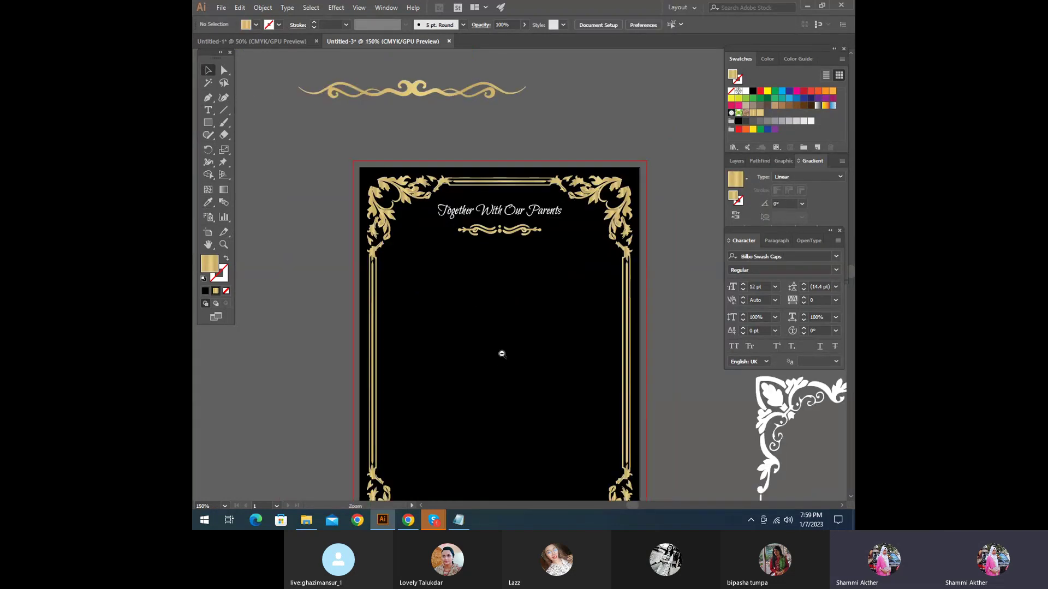
{"action": "key", "text": "ctrl+equal"}
{"action": "key", "text": "ctrl+equal"}
{"action": "scroll", "coordinate": [540, 325], "scroll_direction": "up", "scroll_amount": 3}
{"action": "scroll", "coordinate": [539, 329], "scroll_direction": "up", "scroll_amount": 3}
{"action": "left_click", "coordinate": [484, 192]}
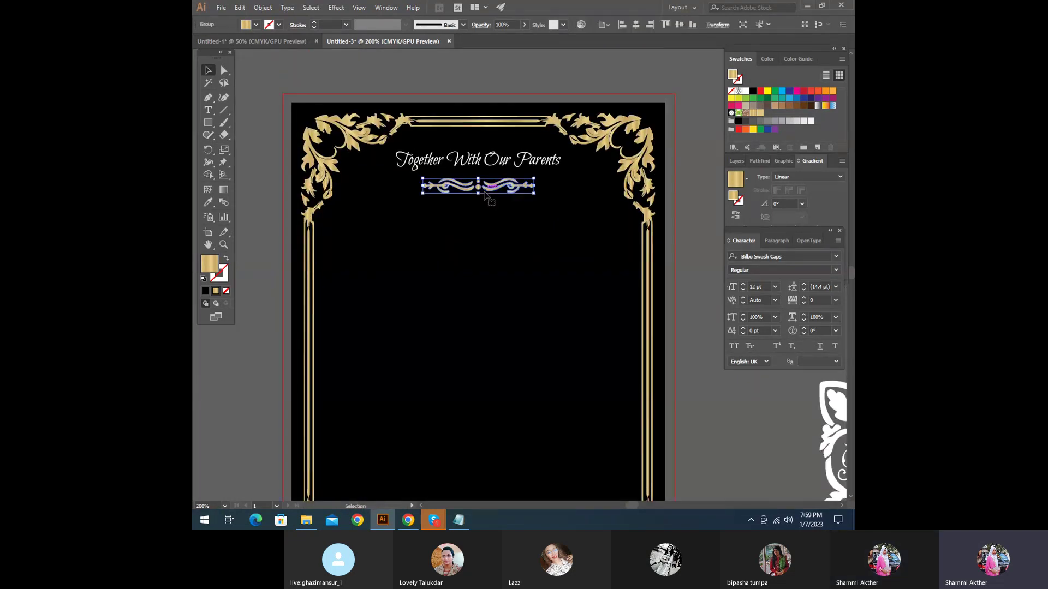
{"action": "key", "text": "Up"}
{"action": "key", "text": "Up"}
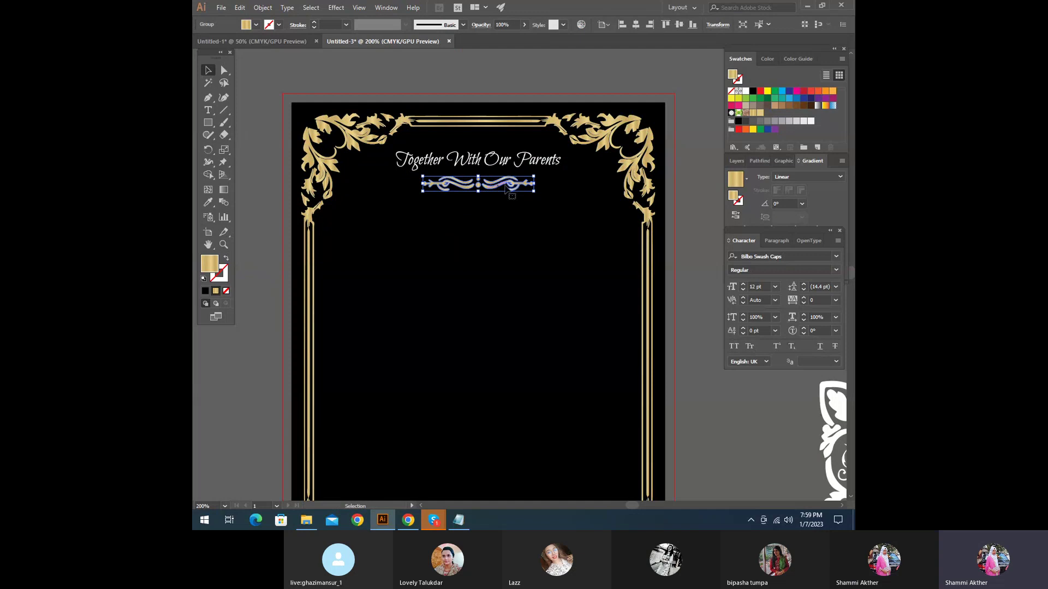
{"action": "left_click", "coordinate": [498, 79]}
{"action": "scroll", "coordinate": [524, 324], "scroll_direction": "down", "scroll_amount": 1}
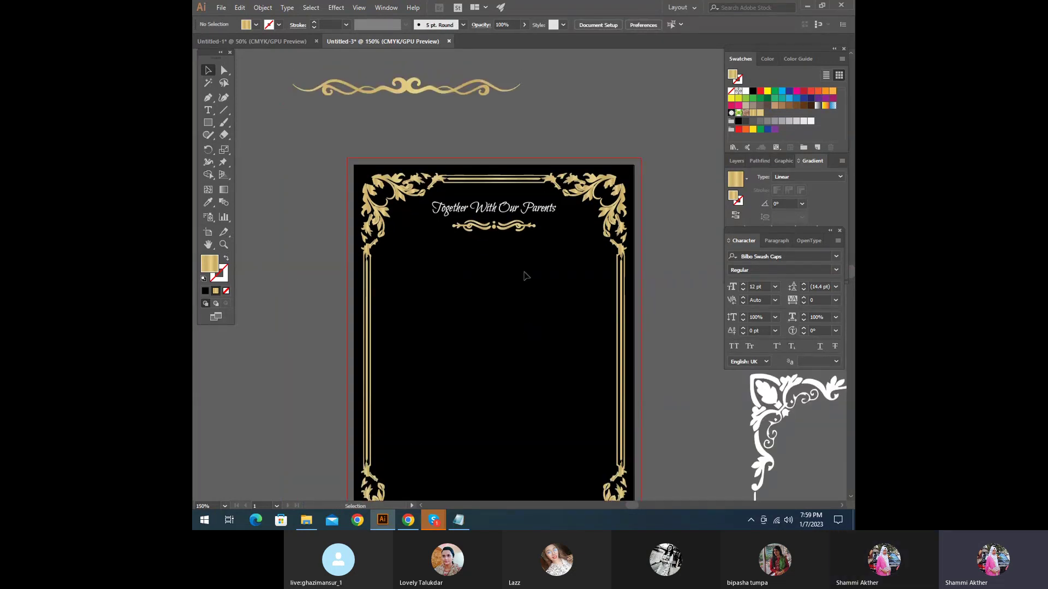
Step: Reduce the heading line from its centre to about 16.29 pt and move it together with the divider slightly lower
{"action": "left_click", "coordinate": [494, 228]}
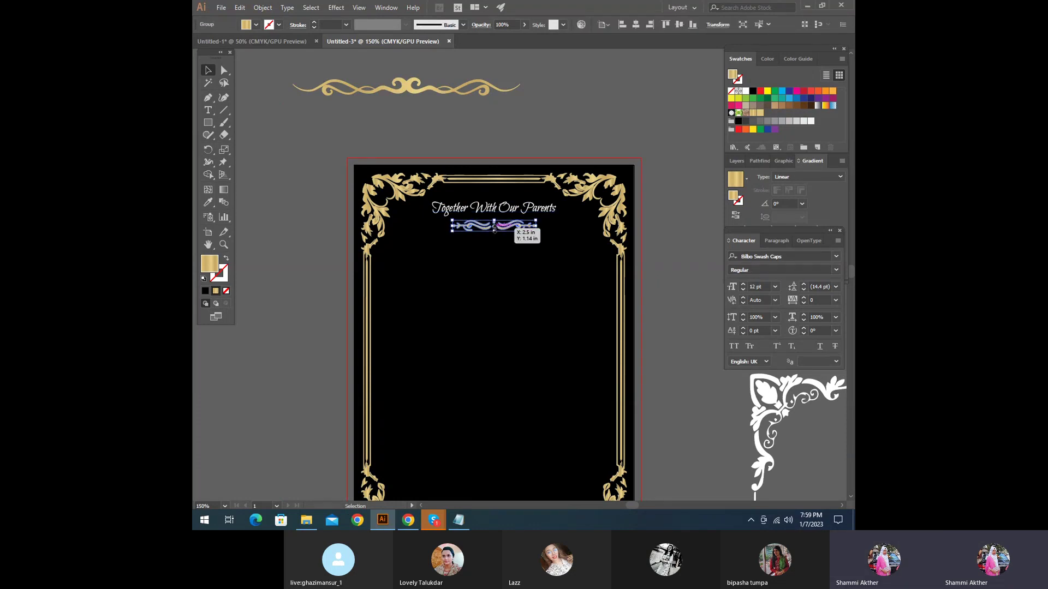
{"action": "left_click", "coordinate": [498, 212]}
{"action": "left_click_drag", "start_coordinate": [557, 218], "coordinate": [551, 216]}
{"action": "left_click", "coordinate": [552, 224]}
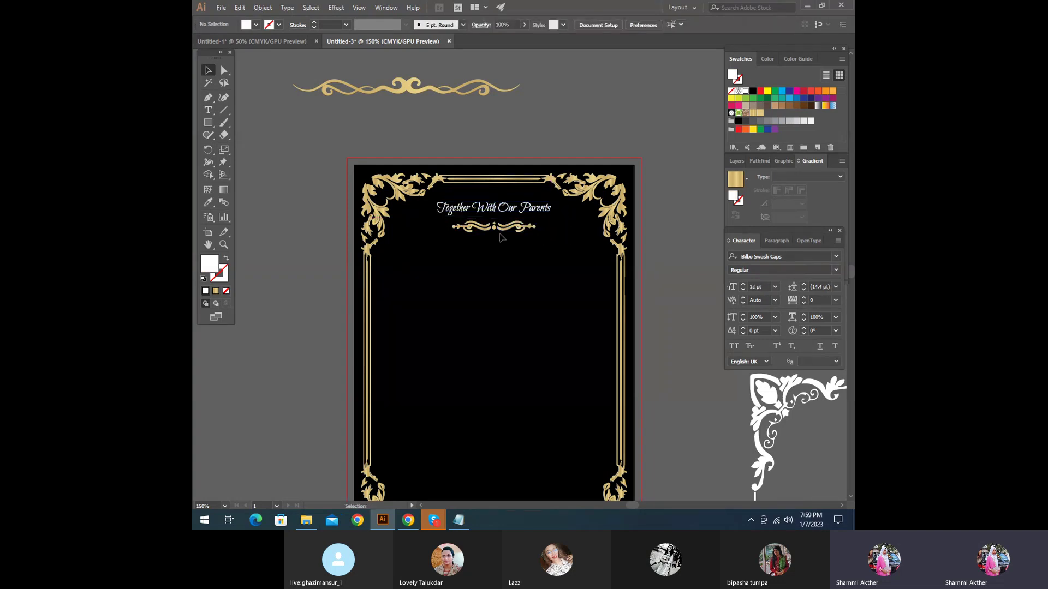
{"action": "left_click", "coordinate": [502, 230]}
{"action": "left_click_drag", "start_coordinate": [503, 230], "coordinate": [515, 219]}
{"action": "left_click", "coordinate": [516, 211], "text": "shift"}
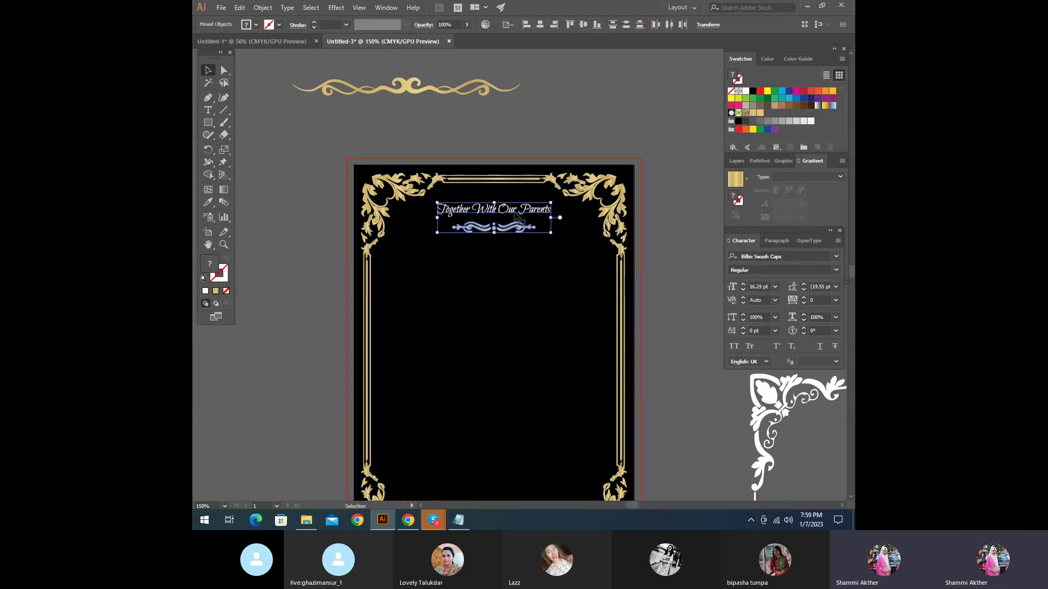
{"action": "left_click", "coordinate": [516, 154]}
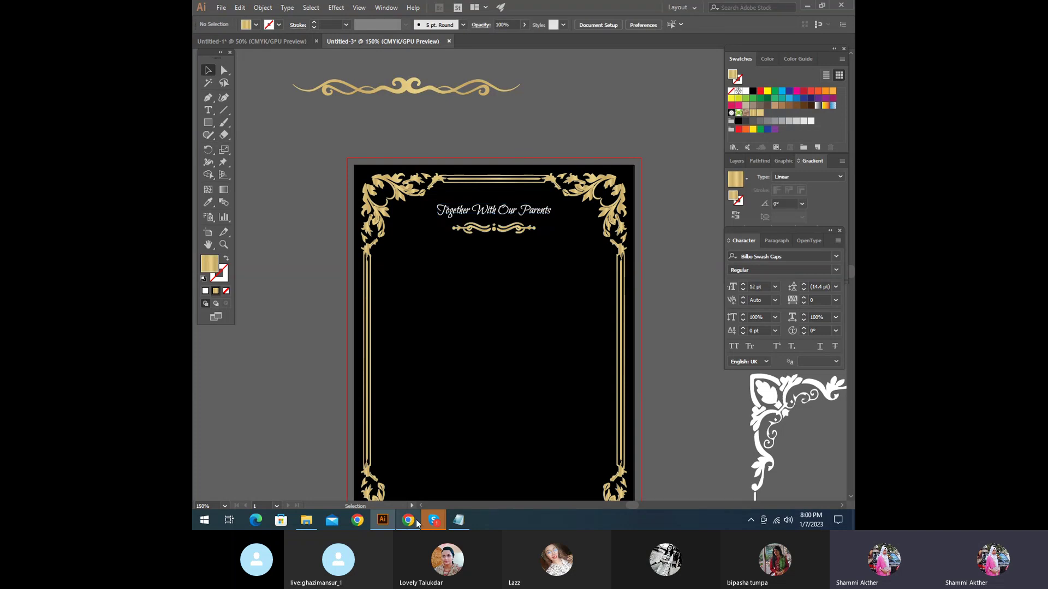
Step: Switch to Notepad and select the line with the couple's names
{"action": "left_click", "coordinate": [461, 521]}
{"action": "left_click", "coordinate": [511, 242]}
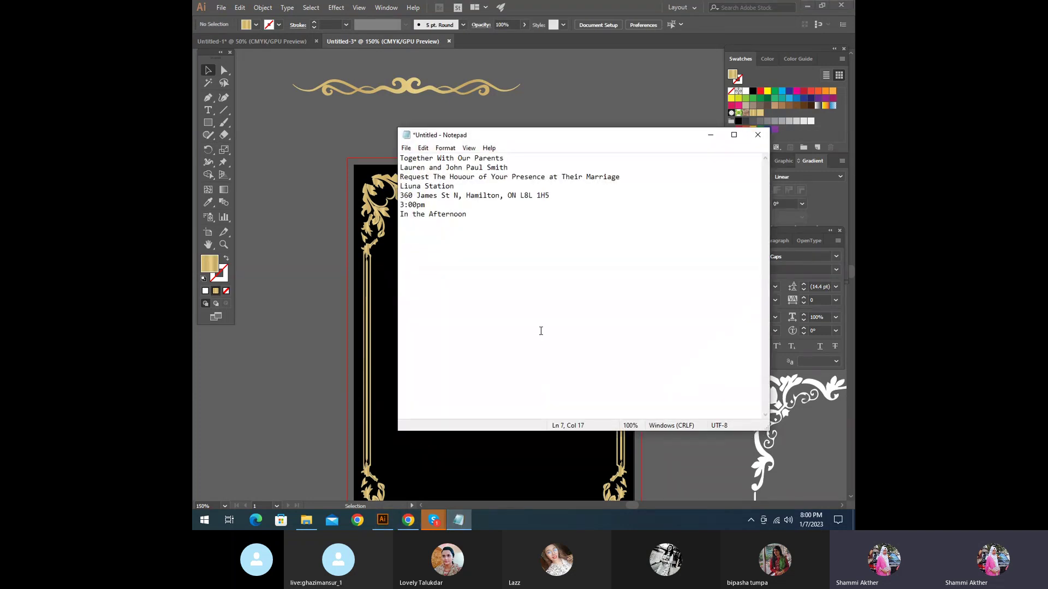
{"action": "left_click_drag", "start_coordinate": [507, 167], "coordinate": [401, 168]}
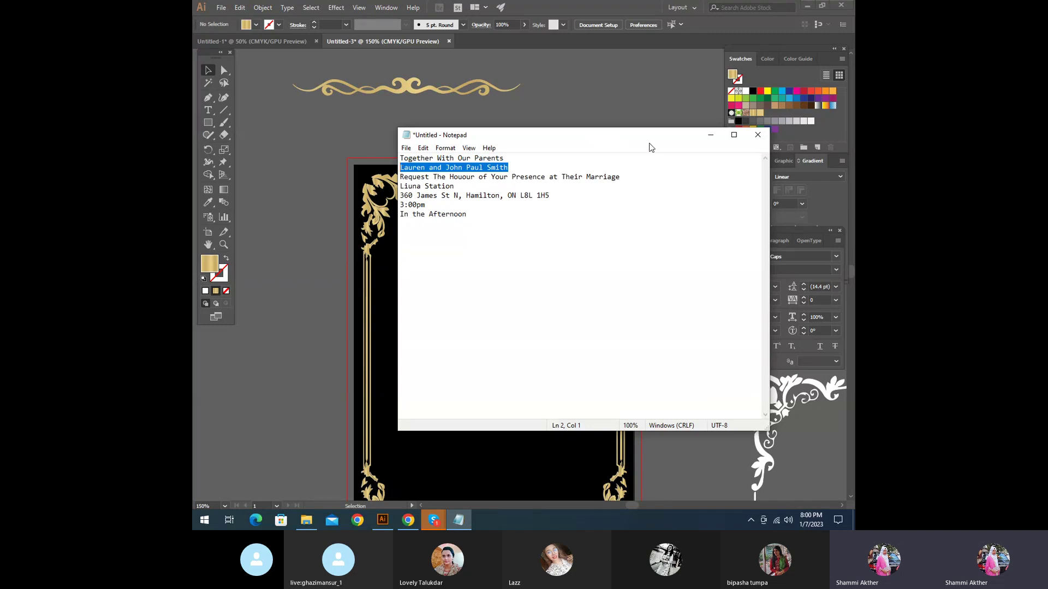
{"action": "left_click", "coordinate": [710, 135]}
Step: Duplicate the heading line straight down into the space below the divider ornament
{"action": "scroll", "coordinate": [495, 285], "scroll_direction": "down", "scroll_amount": 2}
{"action": "left_click", "coordinate": [502, 153]}
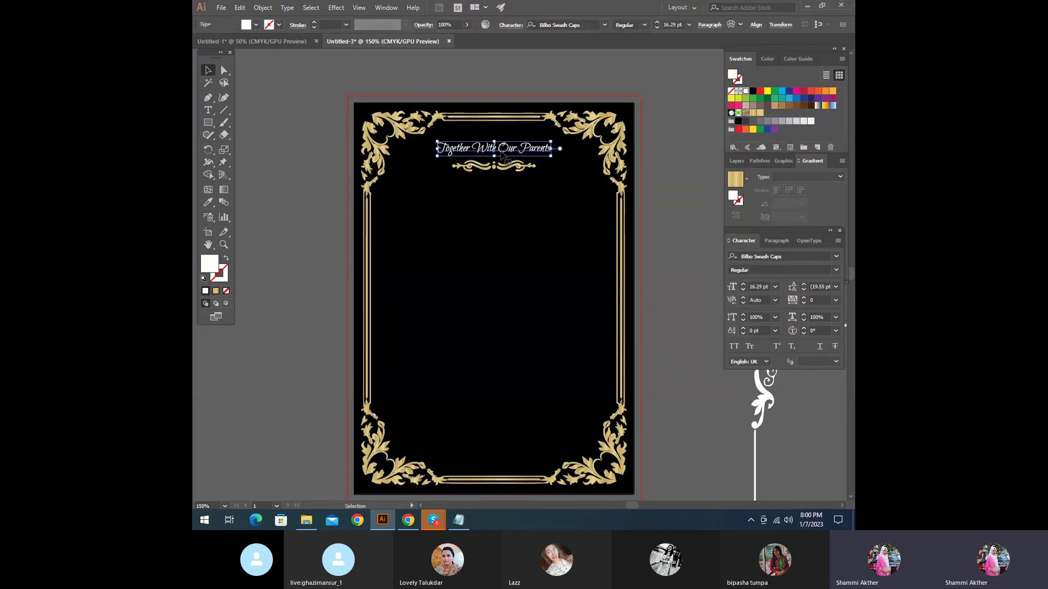
{"action": "left_click_drag", "start_coordinate": [502, 153], "coordinate": [502, 204]}
{"action": "key", "text": "t"}
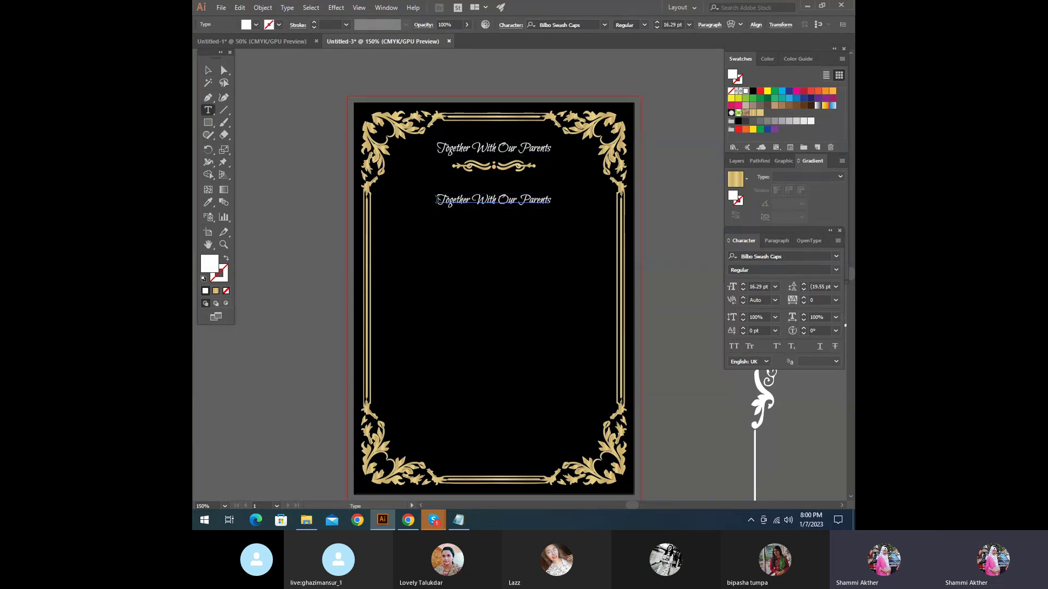
Step: Copy the couple's names from Notepad and replace the duplicated heading's text with them
{"action": "left_click_drag", "start_coordinate": [438, 200], "coordinate": [600, 199]}
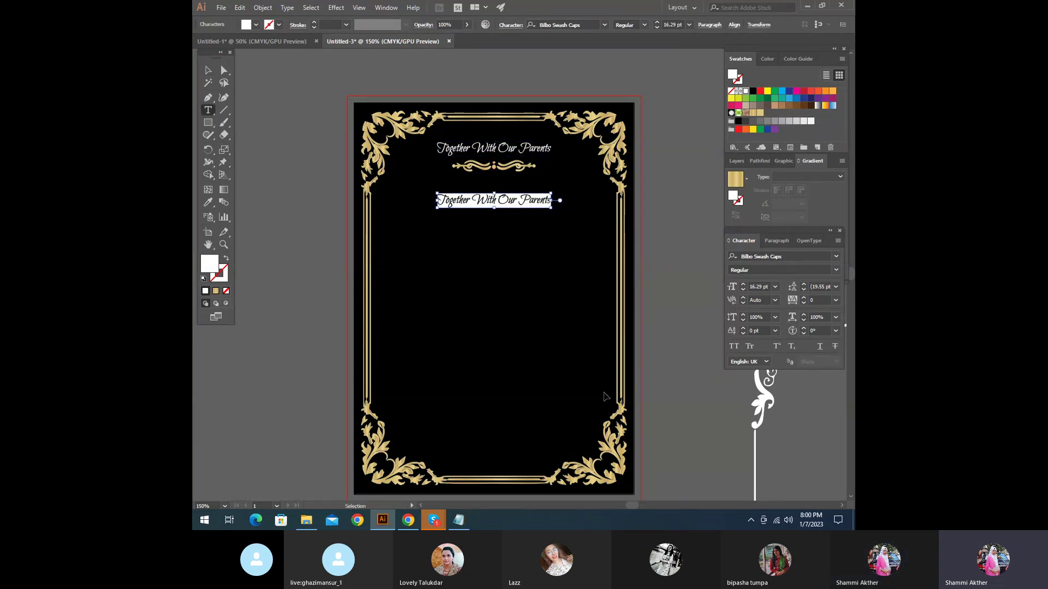
{"action": "left_click", "coordinate": [458, 520]}
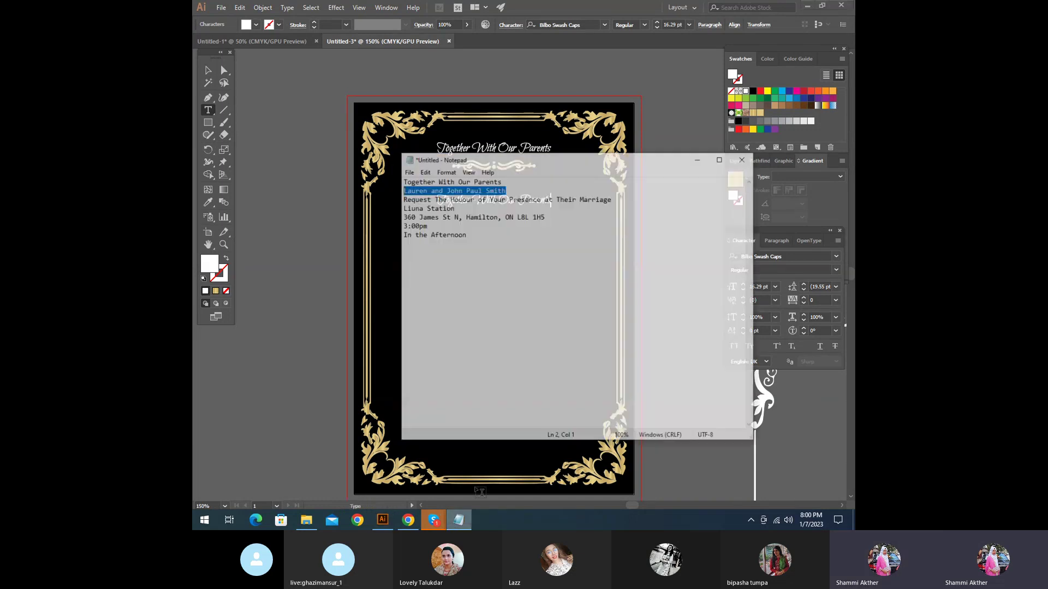
{"action": "right_click", "coordinate": [485, 169]}
{"action": "left_click", "coordinate": [538, 201]}
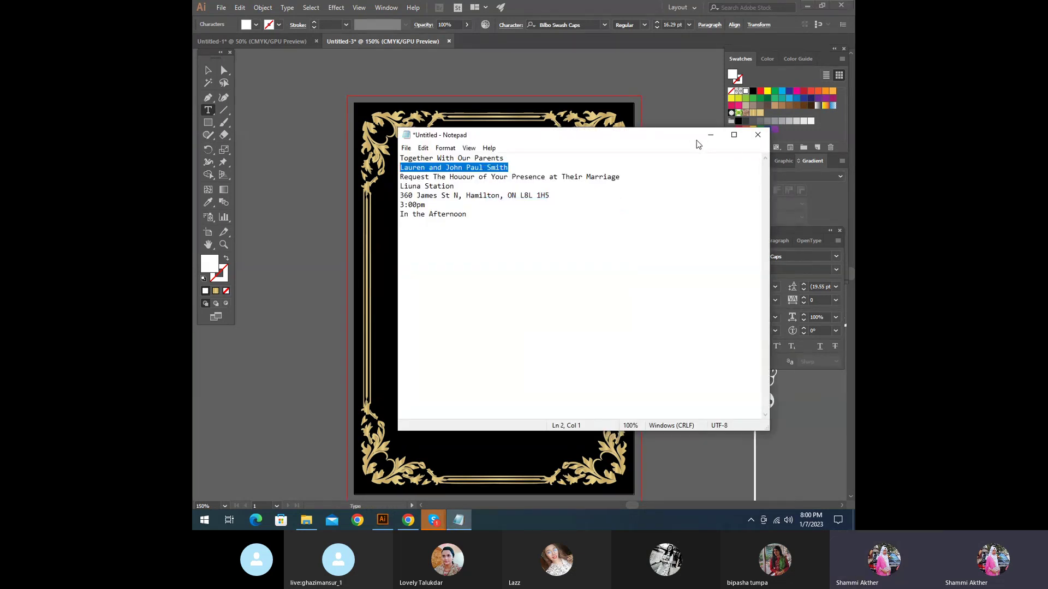
{"action": "left_click", "coordinate": [710, 134]}
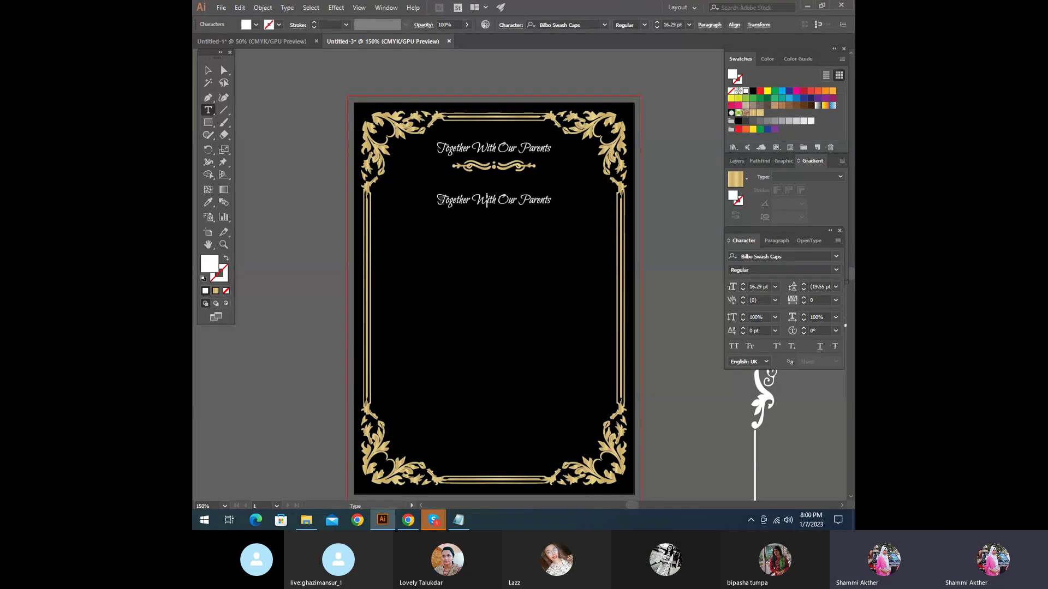
{"action": "left_click_drag", "start_coordinate": [439, 199], "coordinate": [576, 200]}
{"action": "key", "text": "ctrl+v"}
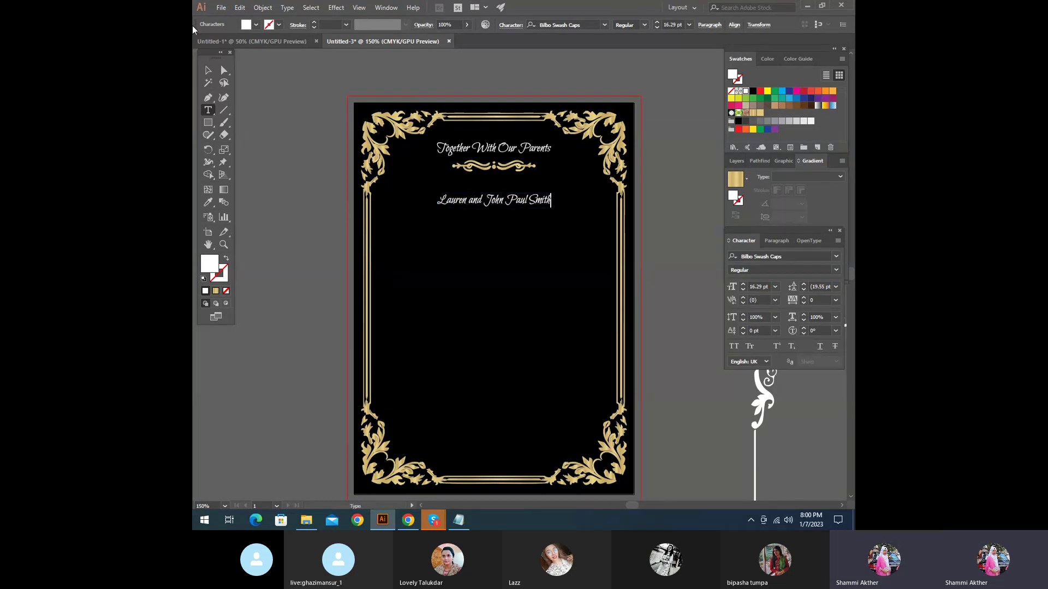
{"action": "left_click", "coordinate": [207, 70]}
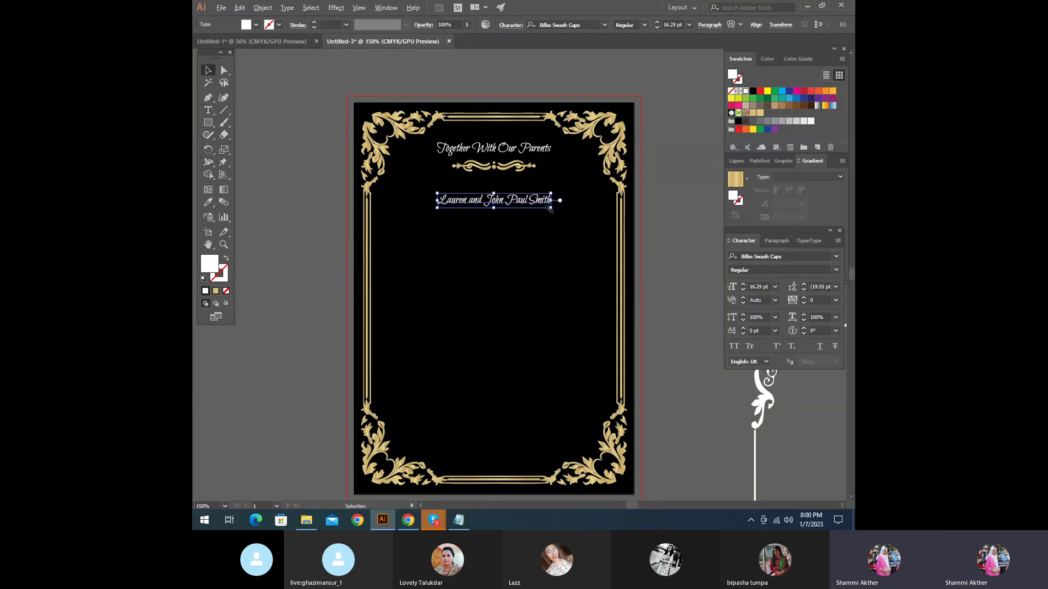
Step: Enlarge the names line from its centre to about 26.04 pt and set its font to Bordemile DEMO Regular
{"action": "left_click_drag", "start_coordinate": [552, 210], "coordinate": [574, 224]}
{"action": "left_click_drag", "start_coordinate": [581, 225], "coordinate": [586, 228]}
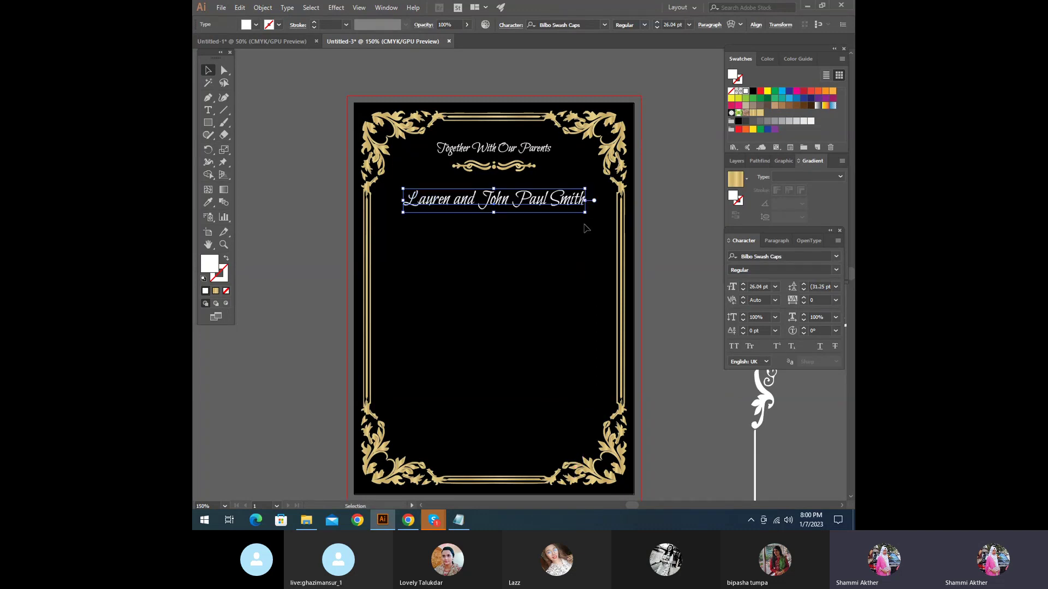
{"action": "left_click", "coordinate": [755, 24]}
{"action": "left_click", "coordinate": [836, 256]}
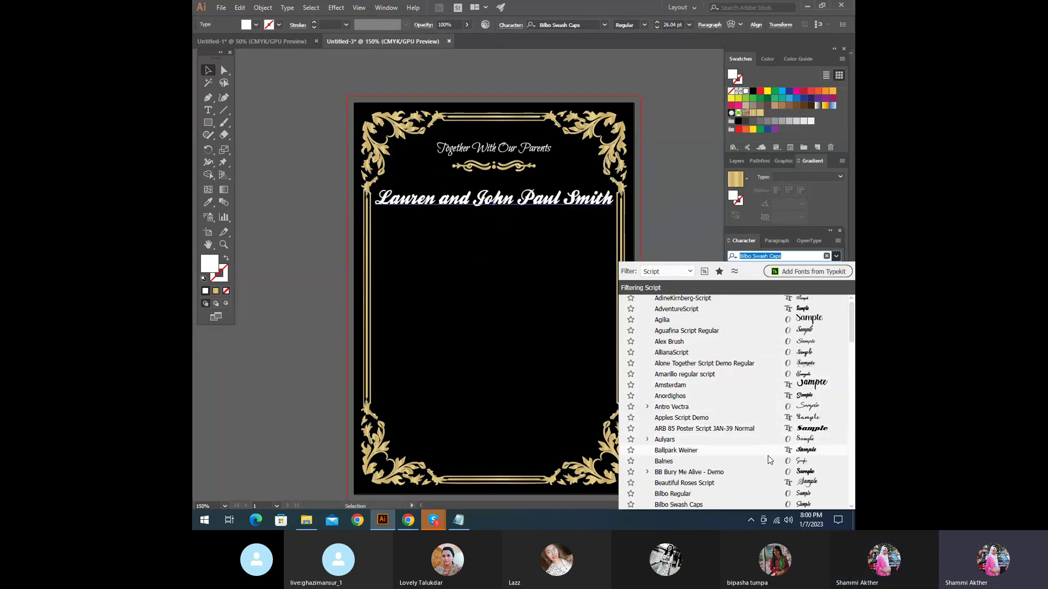
{"action": "scroll", "coordinate": [769, 460], "scroll_direction": "down", "scroll_amount": 4}
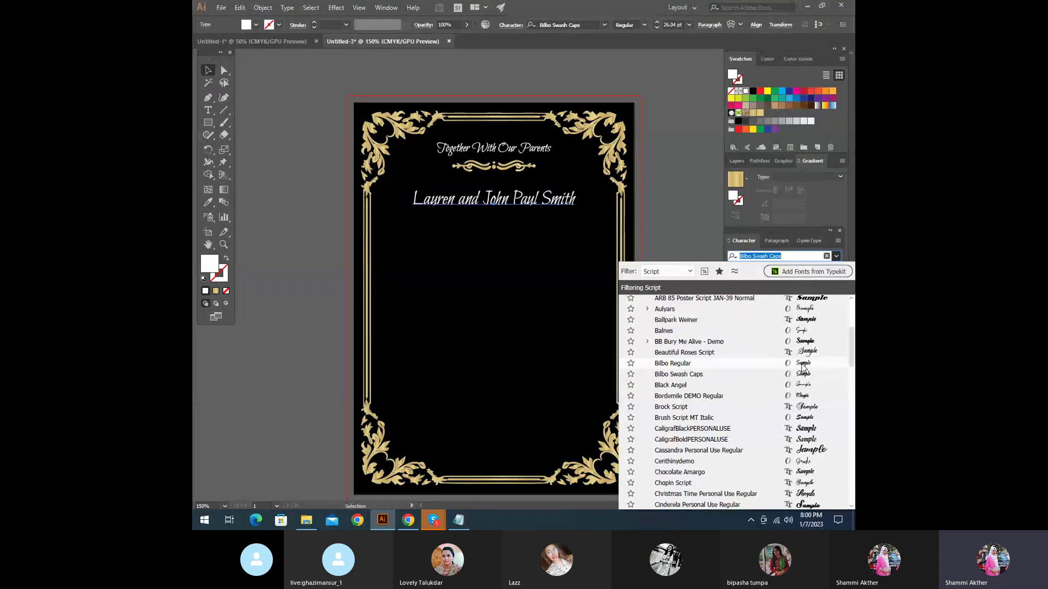
{"action": "left_click", "coordinate": [795, 398]}
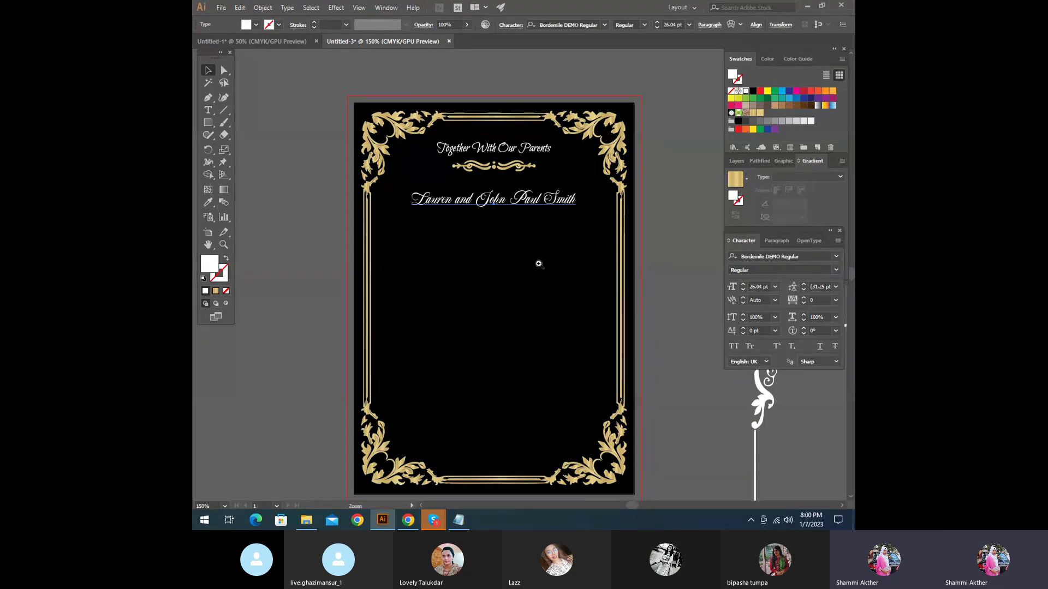
Step: Enlarge the names line to about 27.95 pt and centre it horizontally on the artboard
{"action": "left_click", "coordinate": [538, 265], "text": "ctrl"}
{"action": "scroll", "coordinate": [538, 264], "scroll_direction": "up", "scroll_amount": 1}
{"action": "left_click", "coordinate": [755, 24]}
{"action": "left_click", "coordinate": [673, 53]}
{"action": "left_click", "coordinate": [675, 234]}
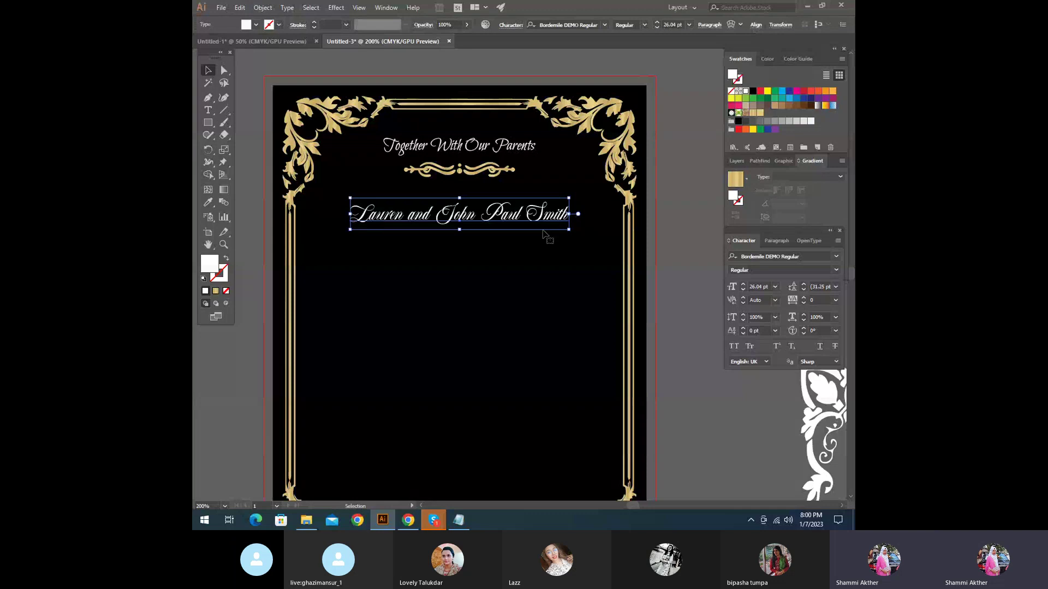
{"action": "left_click_drag", "start_coordinate": [568, 229], "coordinate": [577, 231]}
{"action": "left_click", "coordinate": [578, 237]}
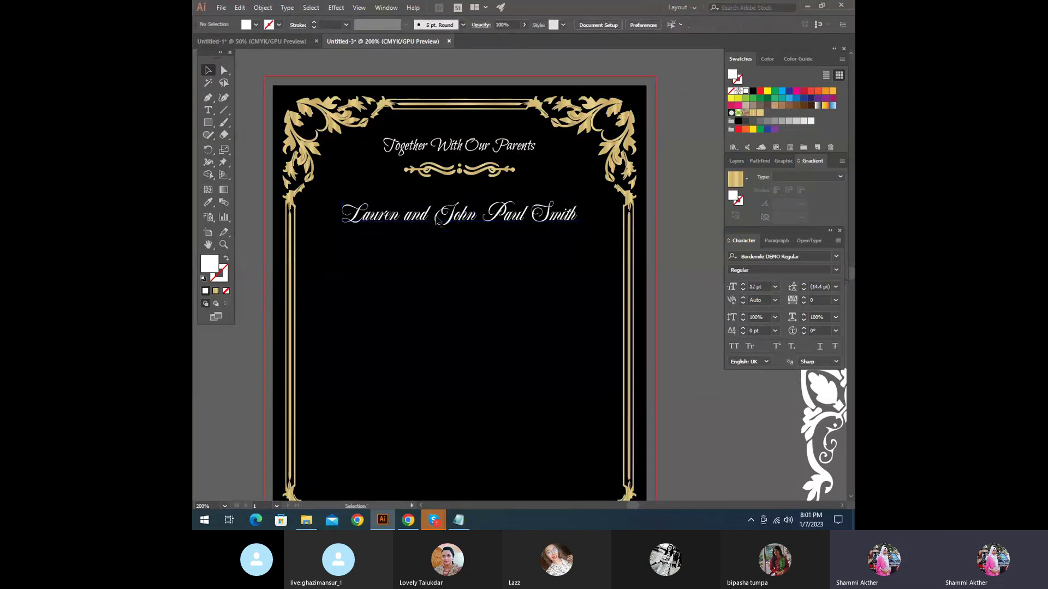
{"action": "left_click", "coordinate": [409, 210]}
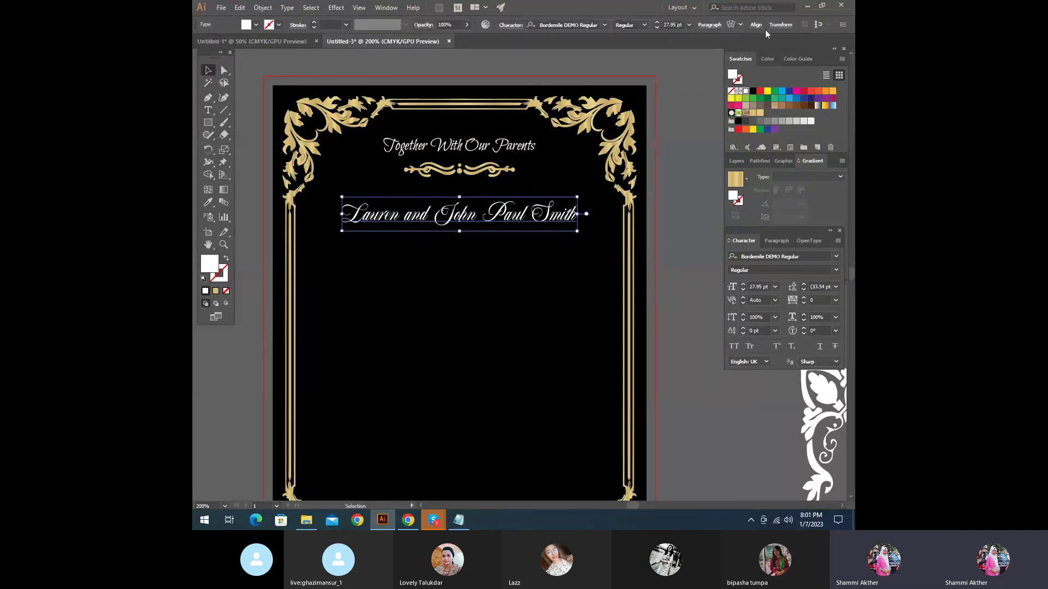
{"action": "left_click", "coordinate": [757, 26]}
{"action": "left_click", "coordinate": [678, 160]}
{"action": "left_click", "coordinate": [661, 220]}
Step: Shrink the divider ornament a little from its centre and shift it slightly closer to the heading
{"action": "left_click", "coordinate": [475, 229]}
{"action": "left_click", "coordinate": [474, 228]}
{"action": "left_click", "coordinate": [473, 231]}
{"action": "left_click", "coordinate": [472, 174]}
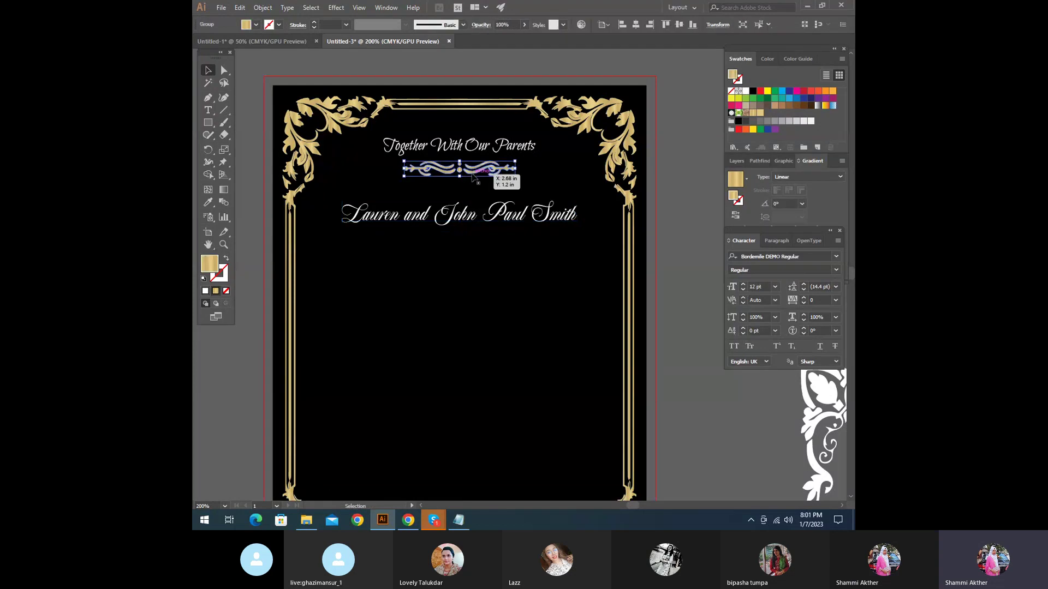
{"action": "left_click_drag", "start_coordinate": [514, 175], "coordinate": [506, 174]}
{"action": "left_click", "coordinate": [678, 233]}
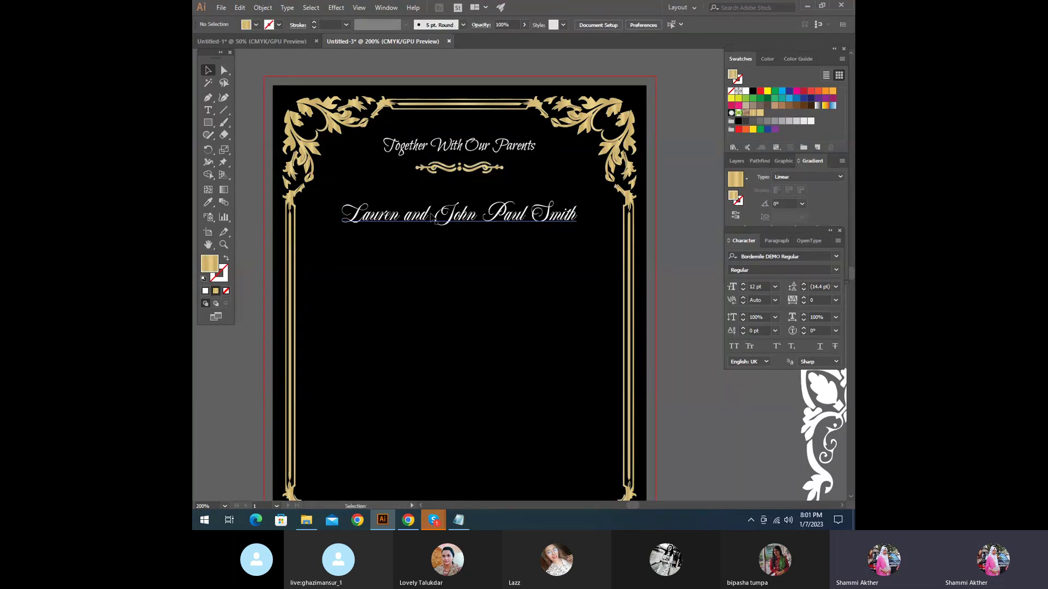
{"action": "left_click_drag", "start_coordinate": [461, 173], "coordinate": [465, 175]}
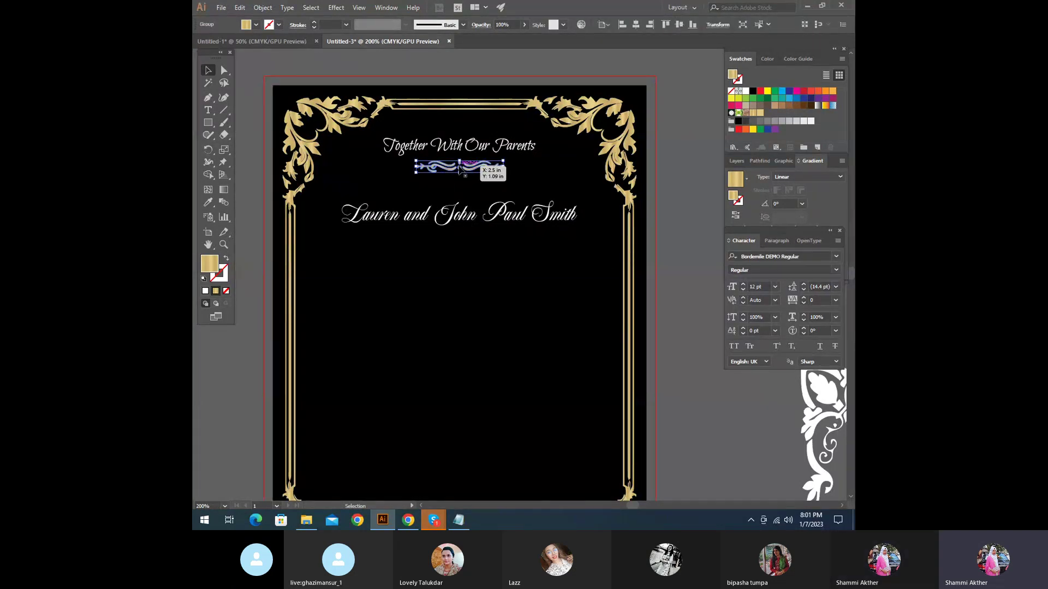
{"action": "left_click", "coordinate": [480, 188]}
Step: Apply the gold linear gradient swatch as the fill of the couple's names line
{"action": "left_click", "coordinate": [508, 216]}
{"action": "scroll", "coordinate": [533, 319], "scroll_direction": "up", "scroll_amount": 1}
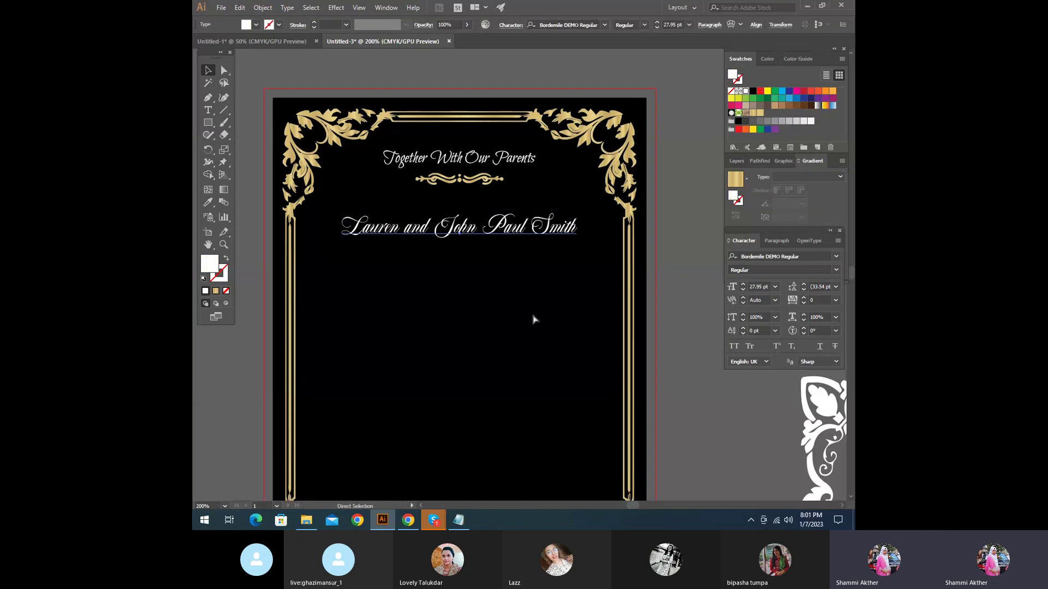
{"action": "scroll", "coordinate": [503, 258], "scroll_direction": "down", "scroll_amount": 1}
{"action": "left_click", "coordinate": [693, 314]}
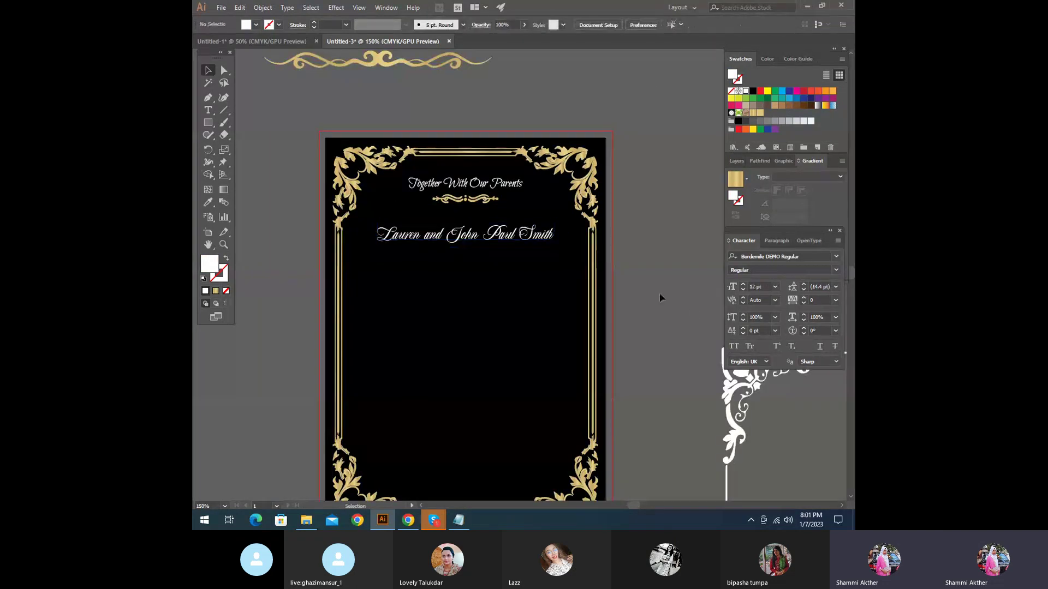
{"action": "left_click", "coordinate": [424, 244]}
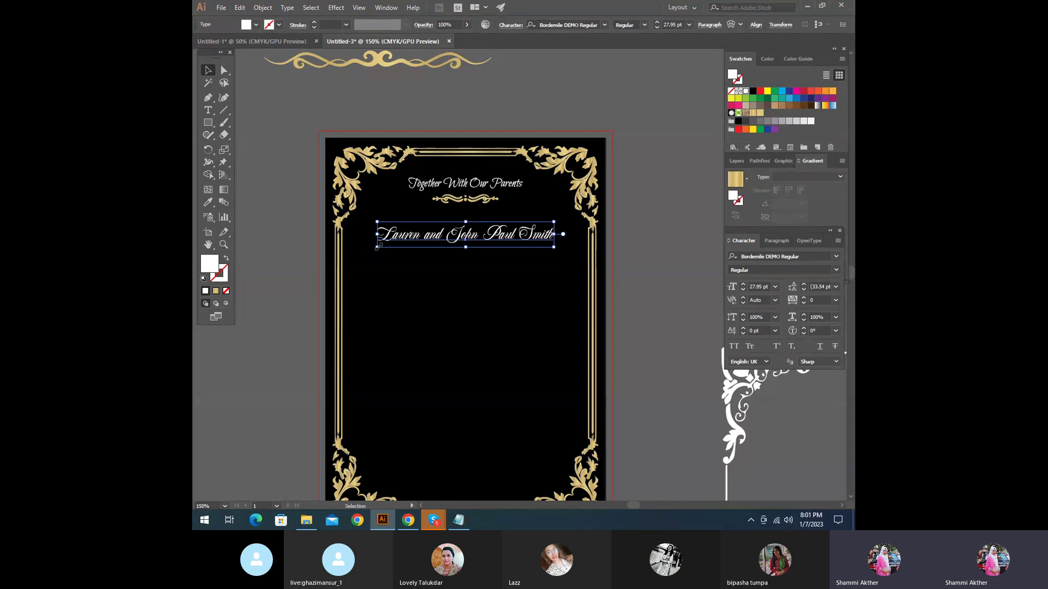
{"action": "left_click", "coordinate": [756, 113]}
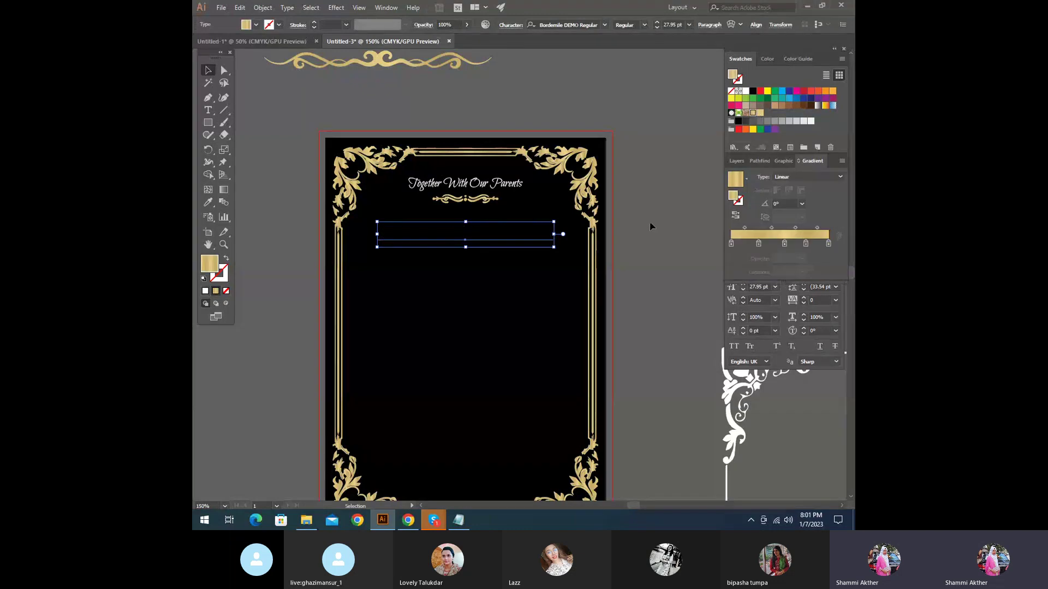
Step: Revert the couple's names line to its white fill, deselect it, and bring up the Appearance settings
{"action": "key", "text": "a"}
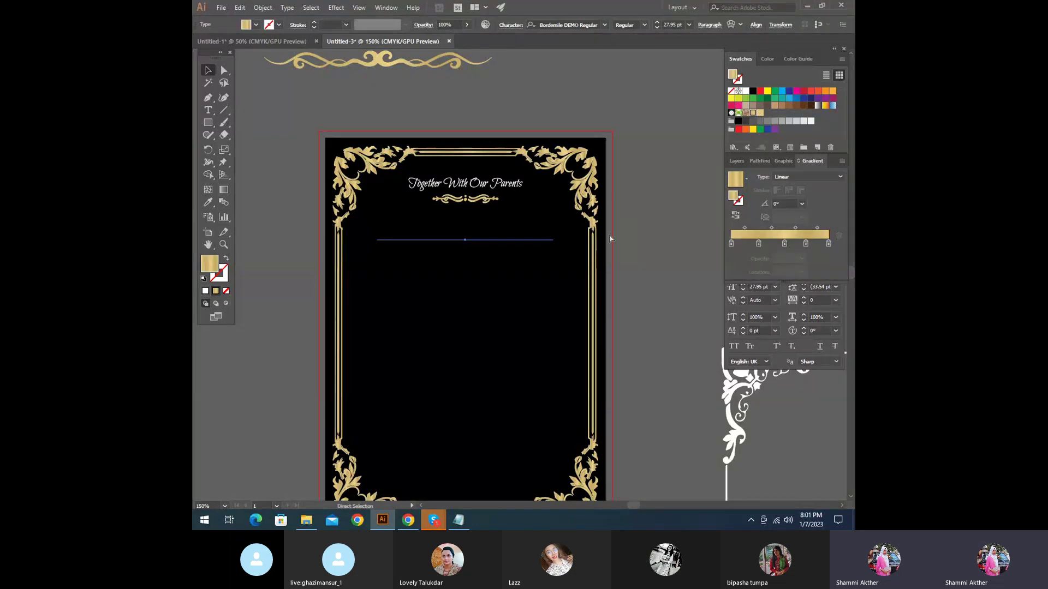
{"action": "left_click", "coordinate": [610, 238]}
{"action": "left_click", "coordinate": [386, 8]}
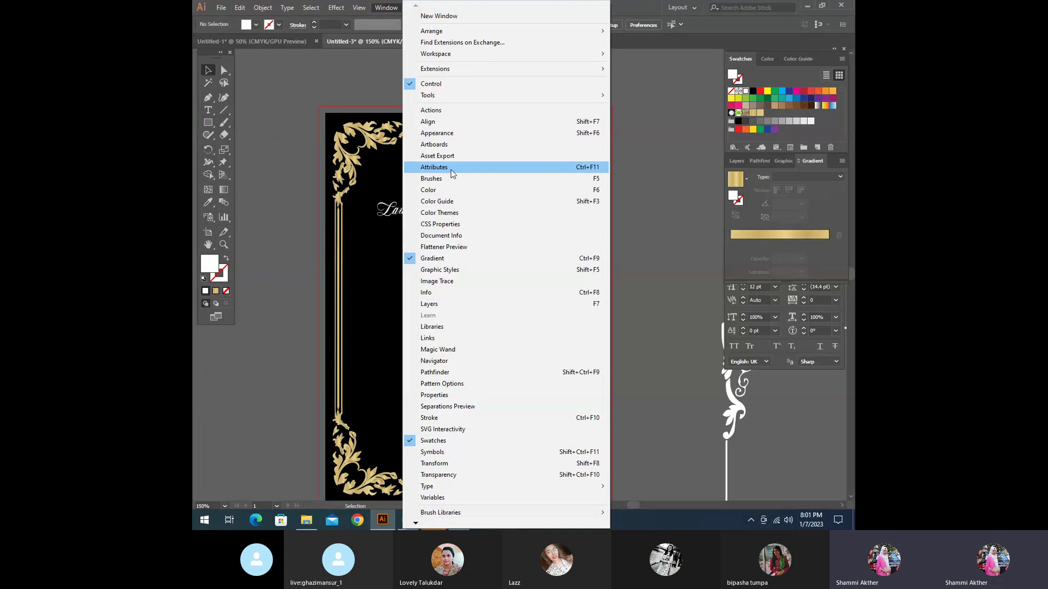
{"action": "left_click", "coordinate": [436, 134]}
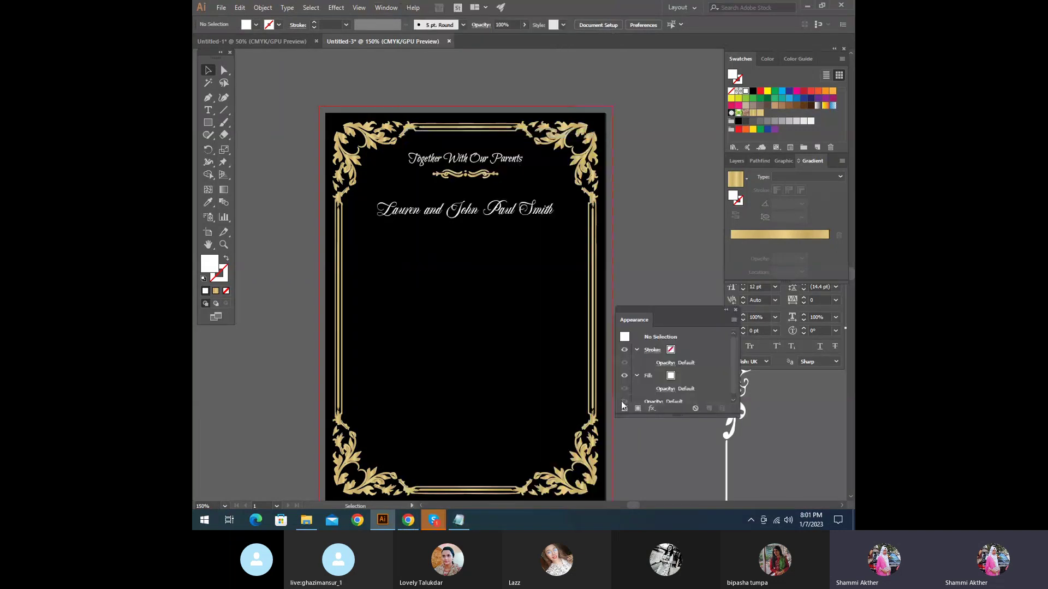
{"action": "left_click", "coordinate": [680, 378]}
{"action": "left_click", "coordinate": [680, 377]}
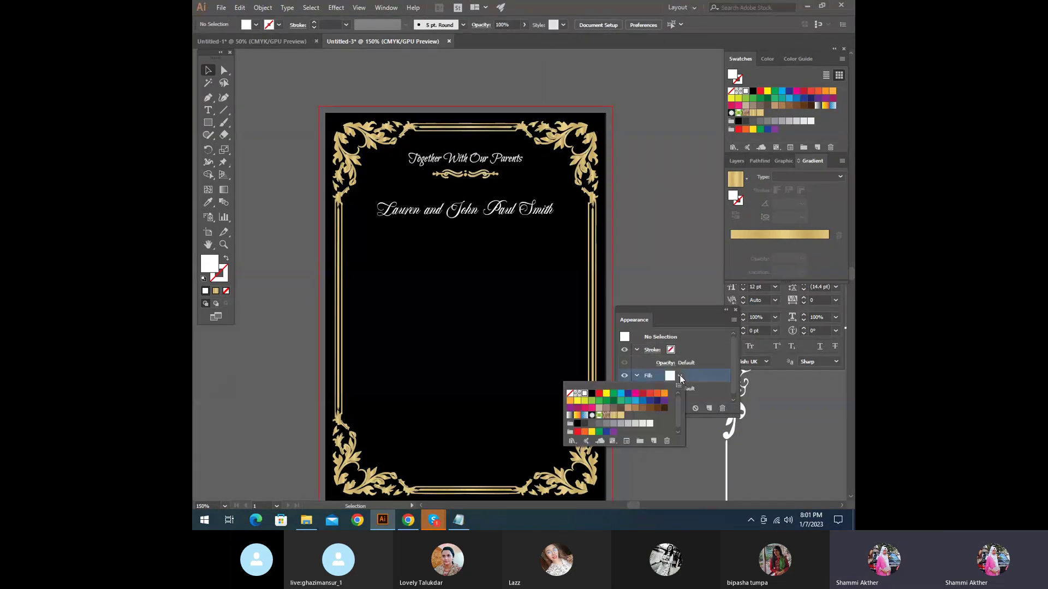
{"action": "left_click", "coordinate": [613, 415]}
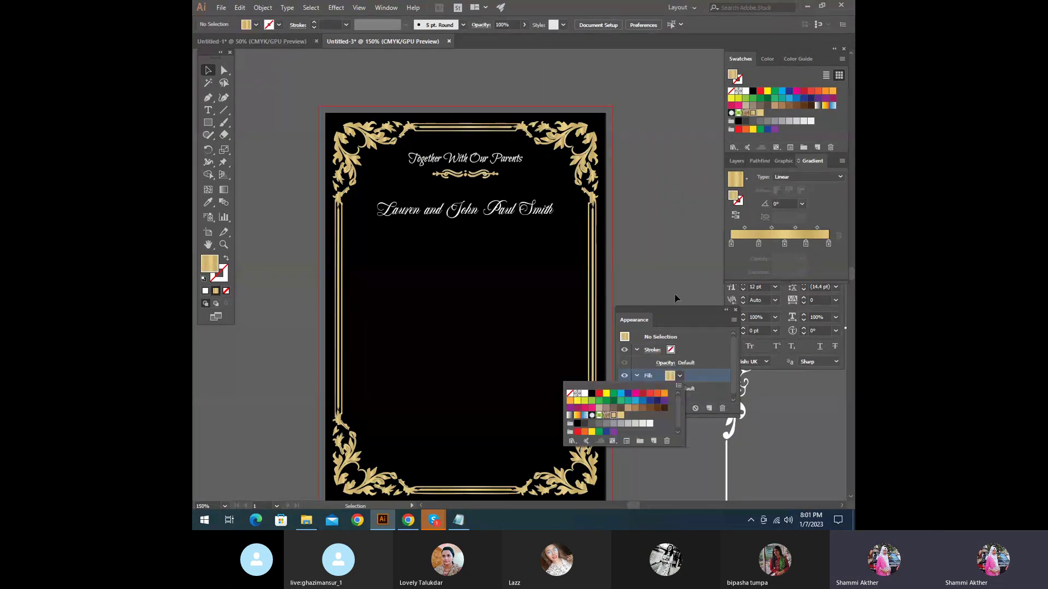
Step: Add a new fill to the couple's names line in its appearance attributes and set it to the gold linear gradient swatch
{"action": "left_click", "coordinate": [520, 208]}
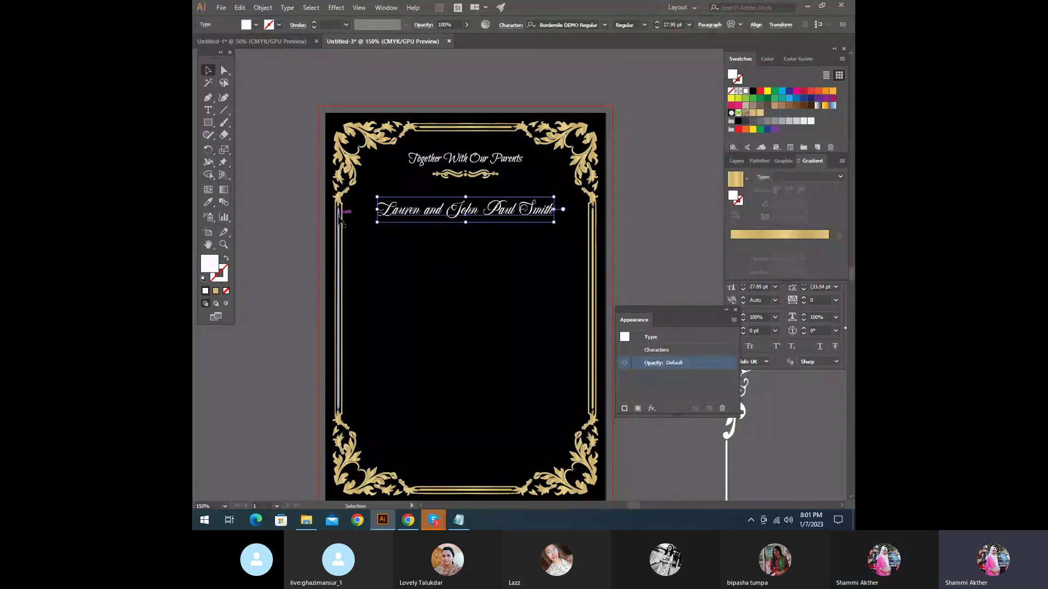
{"action": "left_click", "coordinate": [627, 337]}
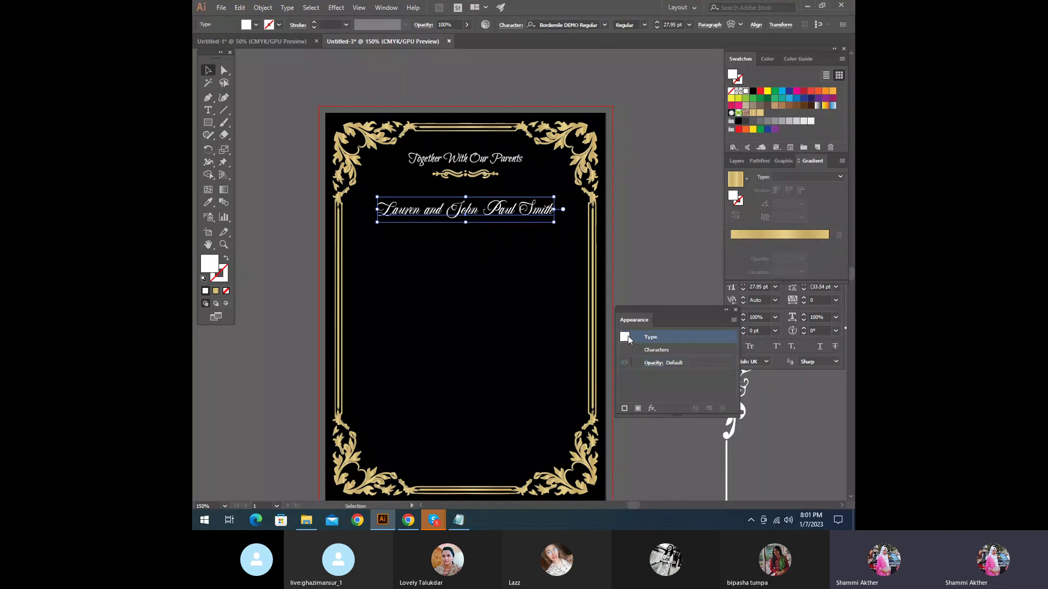
{"action": "left_click", "coordinate": [638, 408]}
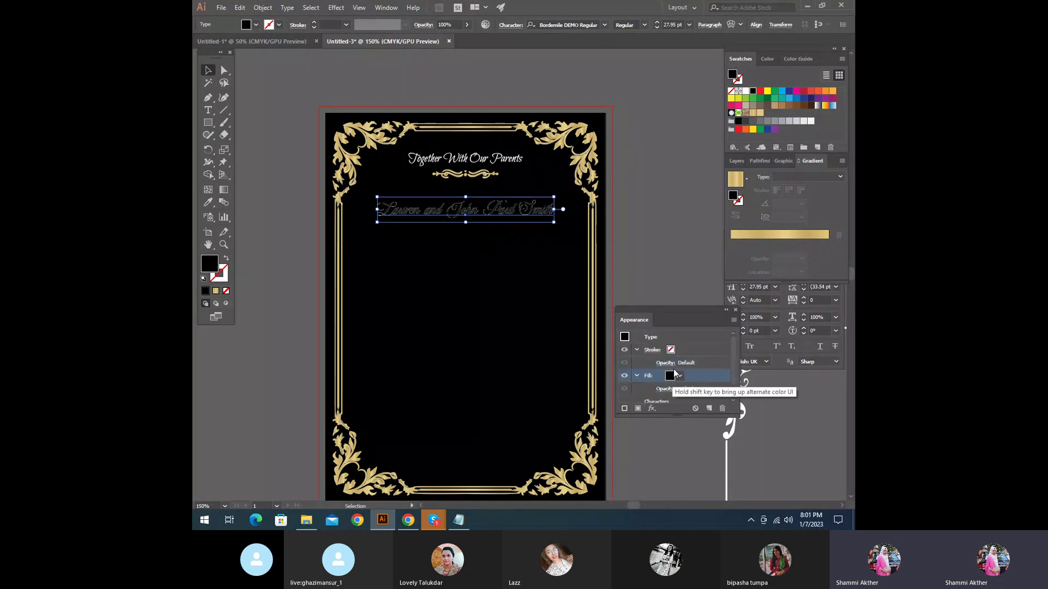
{"action": "left_click", "coordinate": [671, 376]}
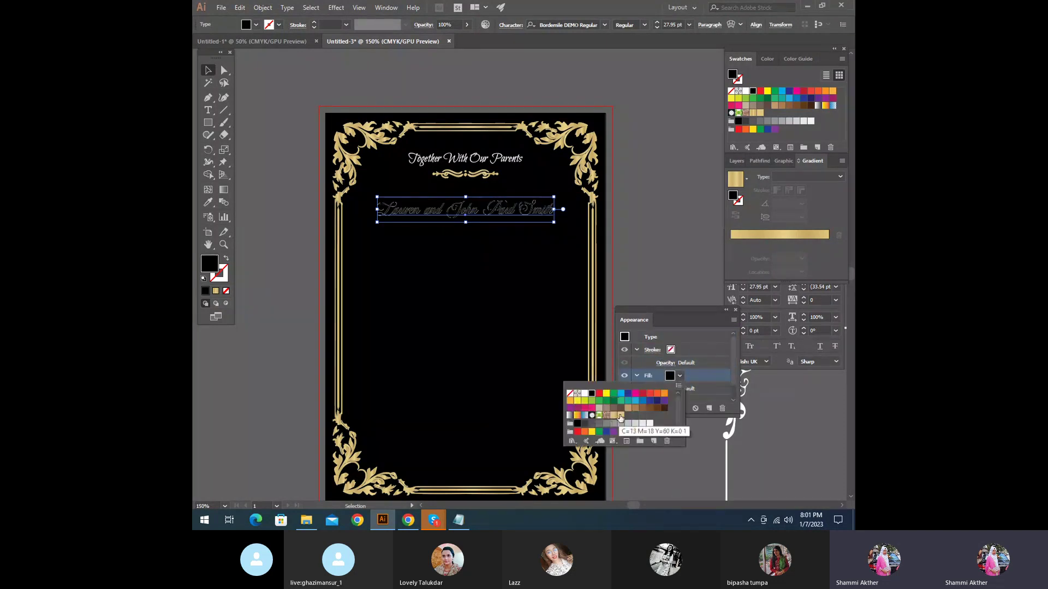
{"action": "left_click", "coordinate": [615, 416]}
{"action": "left_click", "coordinate": [653, 279]}
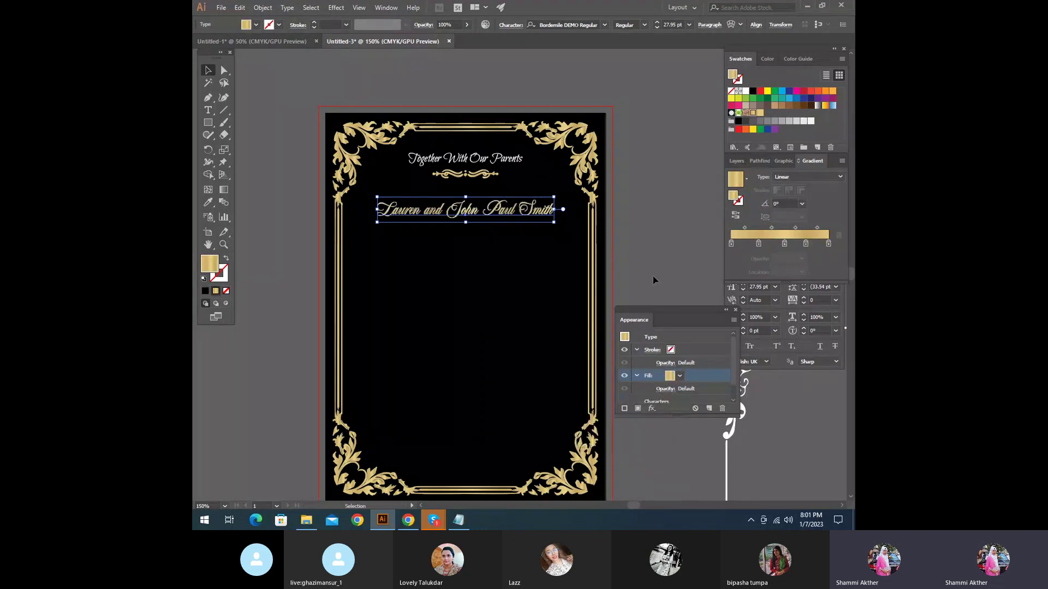
Step: Examine the gradient fill on the couple's names line up close and return to the 150% view
{"action": "key", "text": "ctrl+space"}
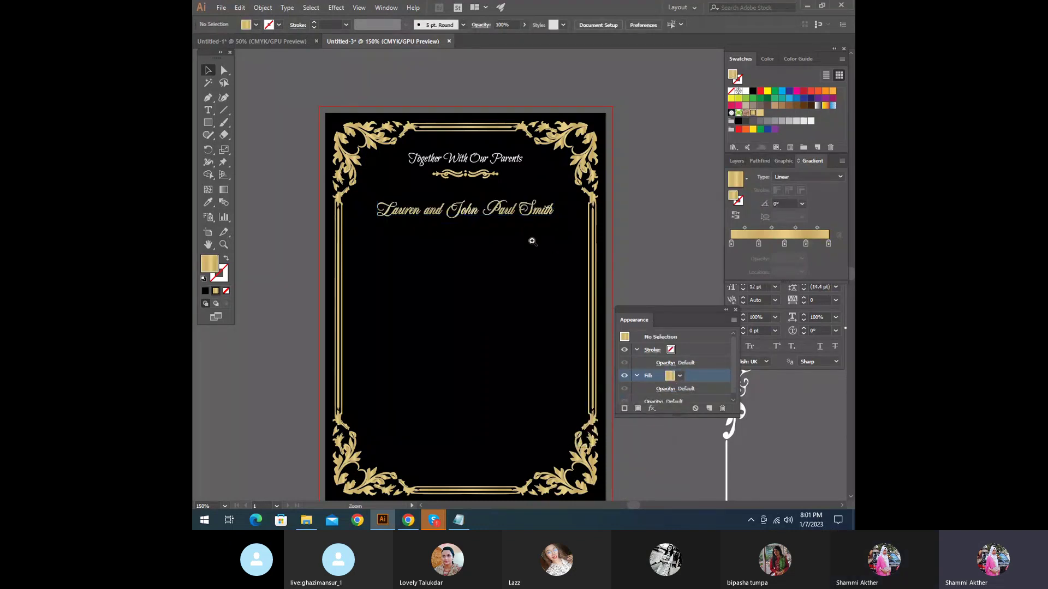
{"action": "left_click", "coordinate": [532, 240]}
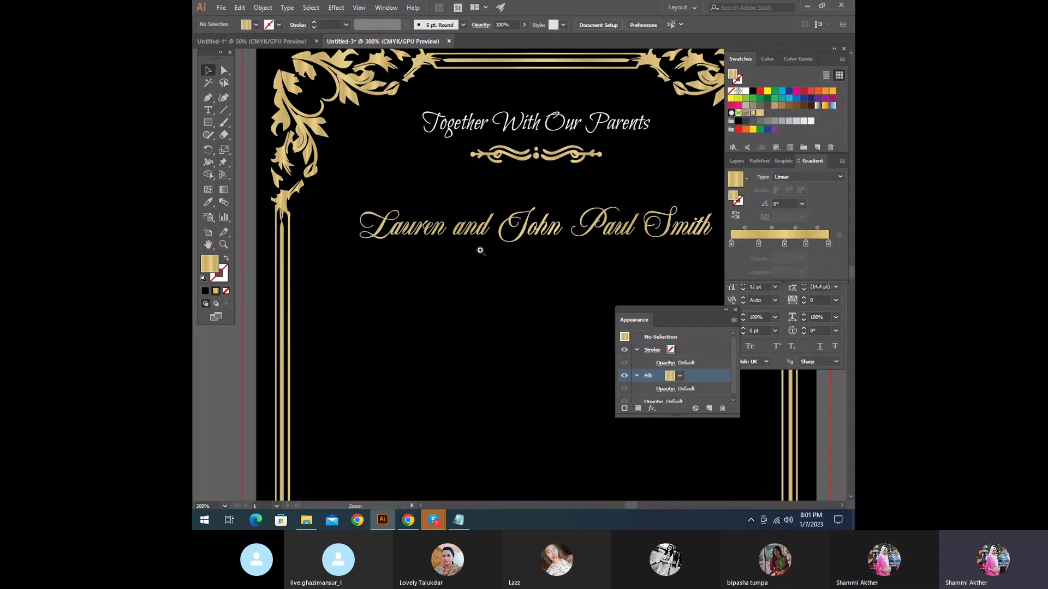
{"action": "left_click", "coordinate": [609, 248], "text": "ctrl"}
{"action": "scroll", "coordinate": [562, 314], "scroll_direction": "up", "scroll_amount": 1}
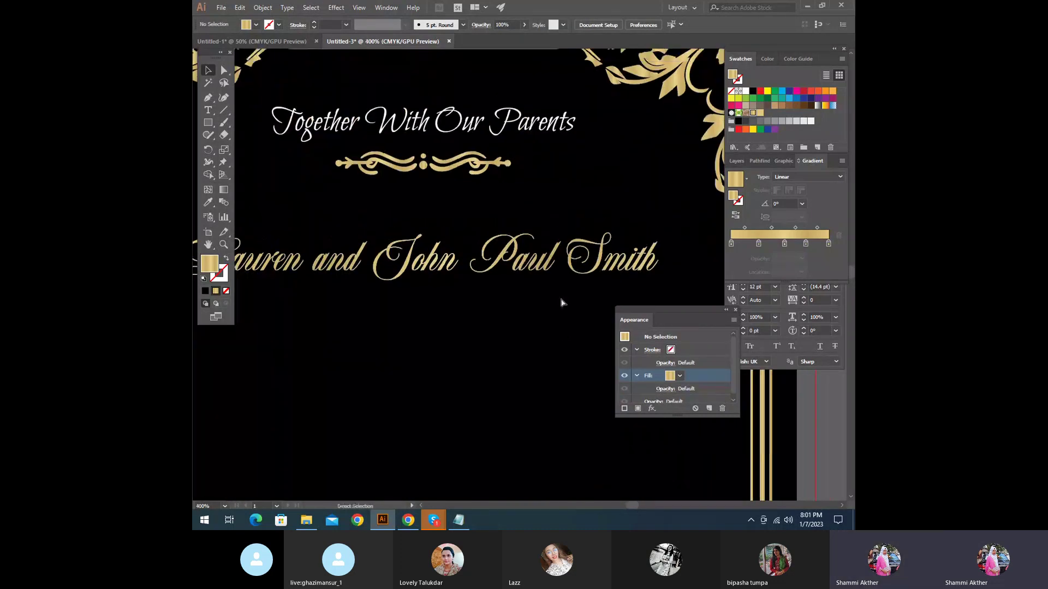
{"action": "left_click", "coordinate": [561, 289], "text": "ctrl+alt"}
{"action": "left_click", "coordinate": [561, 288], "text": "alt"}
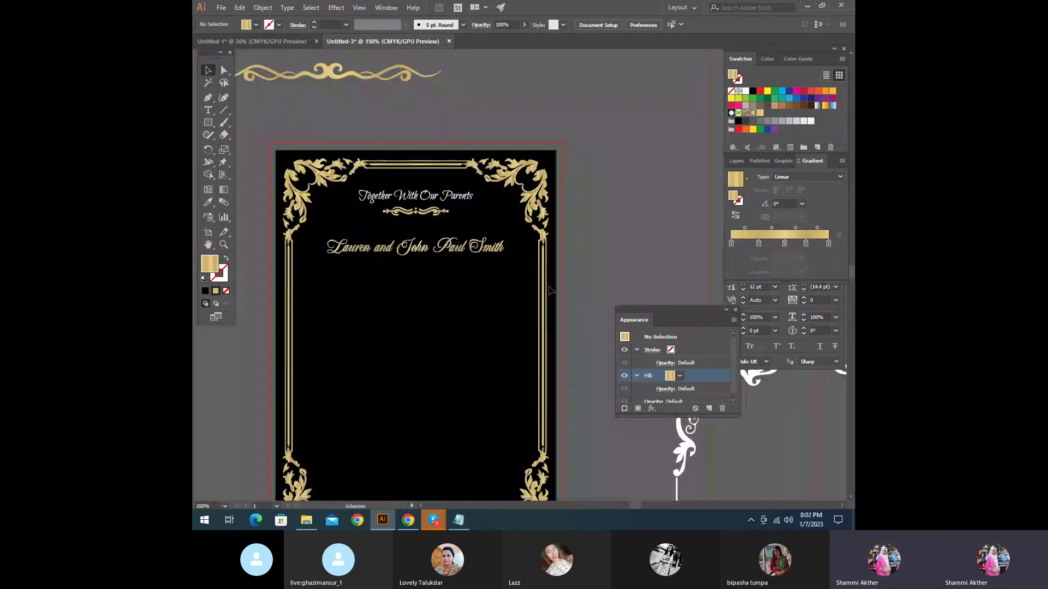
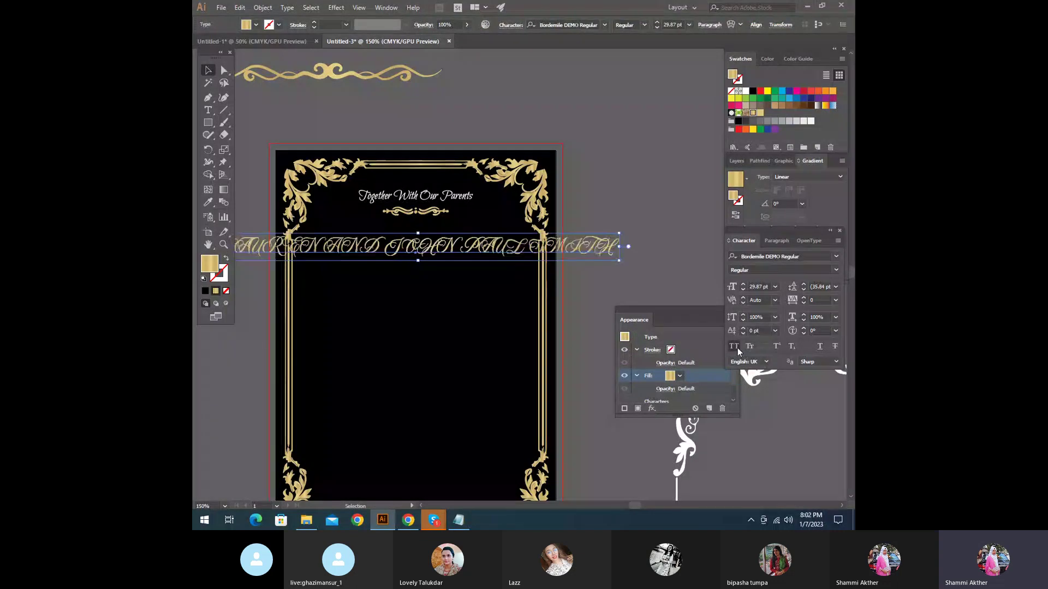
{"action": "left_click", "coordinate": [739, 348]}
Step: Turn off All Caps for the couple's names line
{"action": "left_click", "coordinate": [803, 328]}
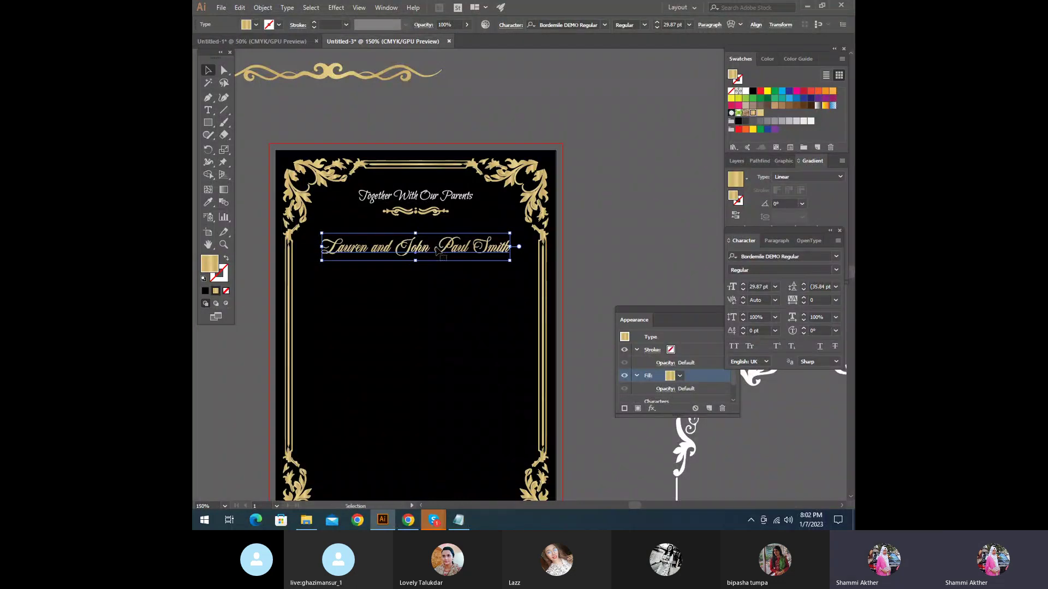
{"action": "key", "text": "Up"}
{"action": "key", "text": "Down"}
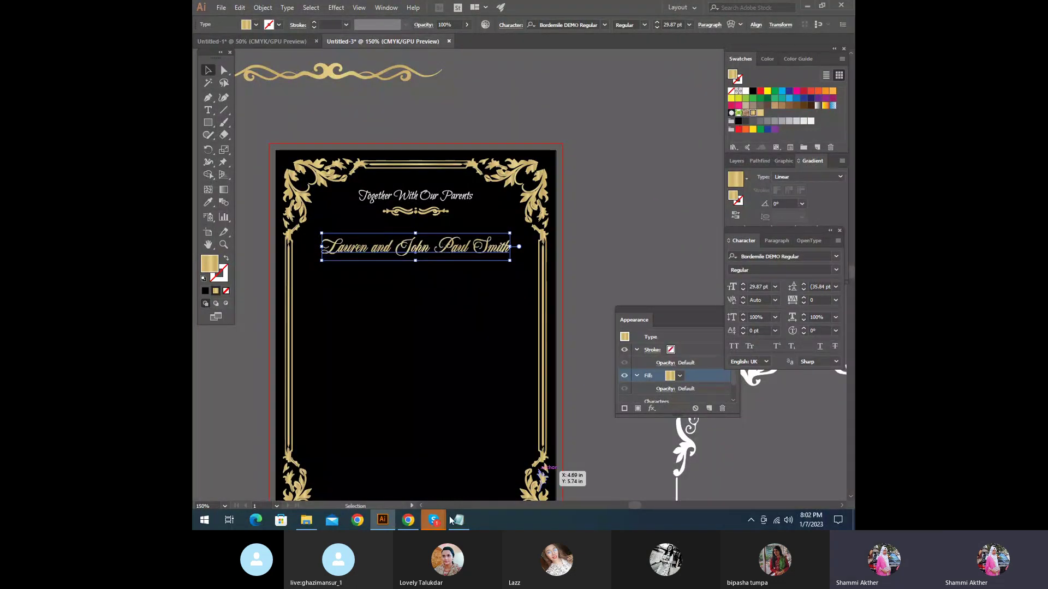
Step: Copy the line "Request The Houour of Your Presence at Their Marriage" from the Notepad text and return to the invitation
{"action": "left_click", "coordinate": [448, 524]}
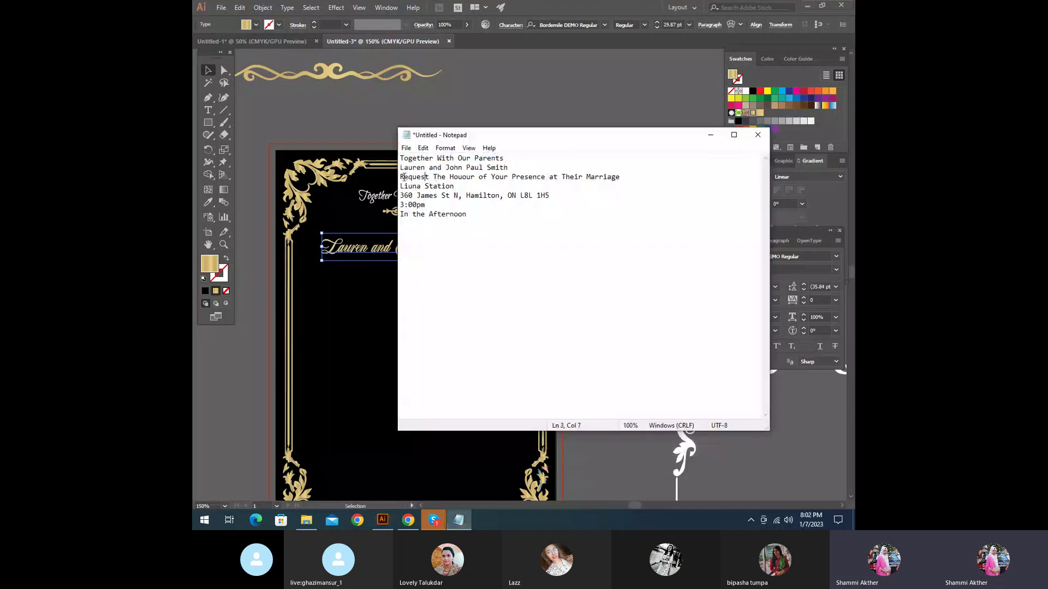
{"action": "left_click", "coordinate": [600, 165]}
{"action": "triple_click", "coordinate": [630, 176]}
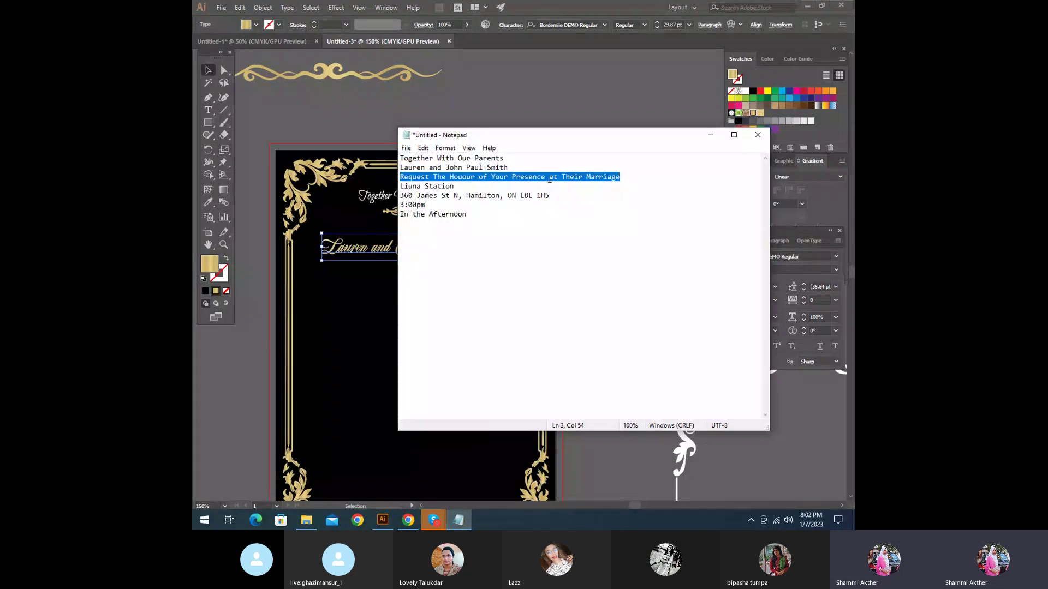
{"action": "right_click", "coordinate": [548, 176]}
{"action": "left_click", "coordinate": [562, 211]}
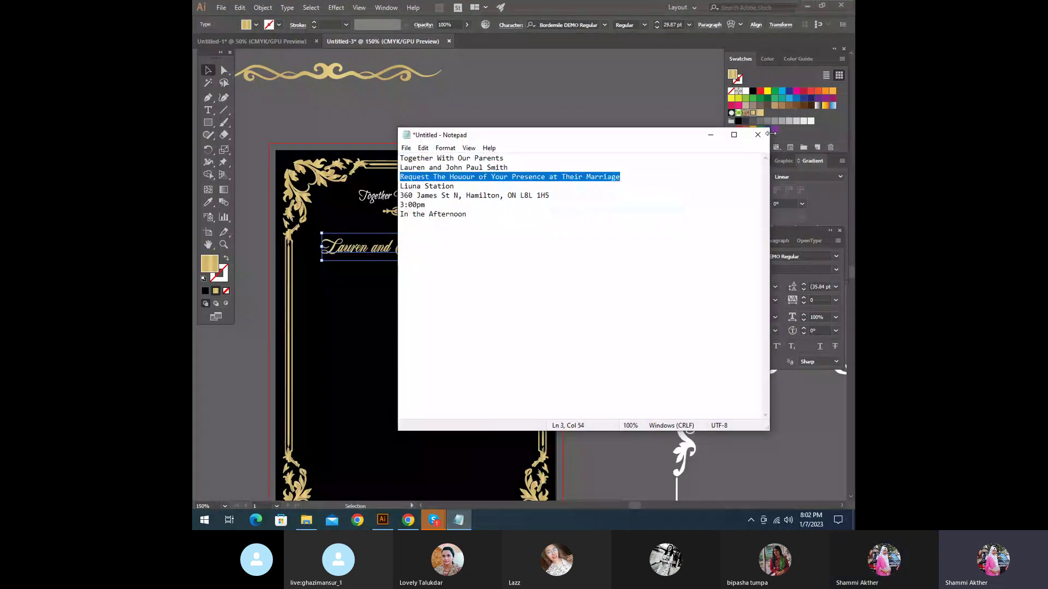
{"action": "left_click", "coordinate": [715, 137]}
Step: Duplicate the "Together With Our Parents" line below the couple's names and replace its text with the copied request line
{"action": "left_click", "coordinate": [423, 203]}
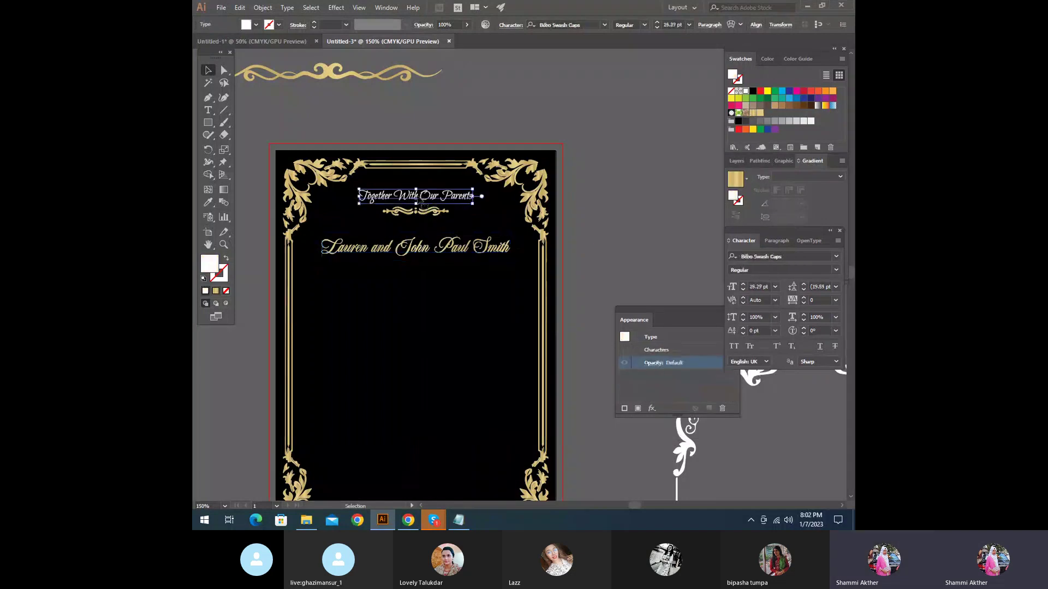
{"action": "left_click_drag", "start_coordinate": [423, 204], "coordinate": [423, 301]}
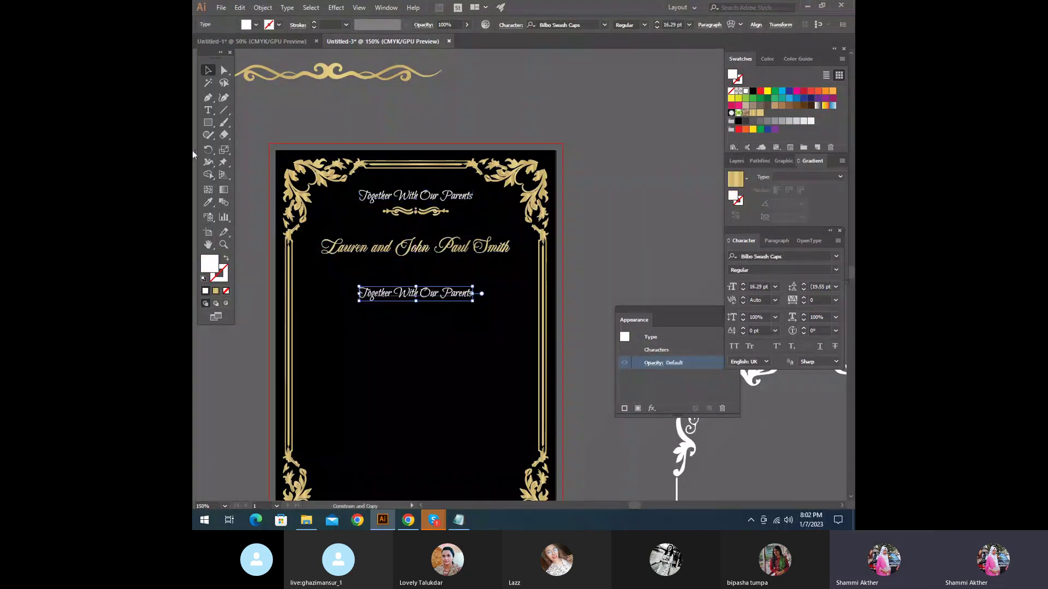
{"action": "left_click", "coordinate": [207, 111]}
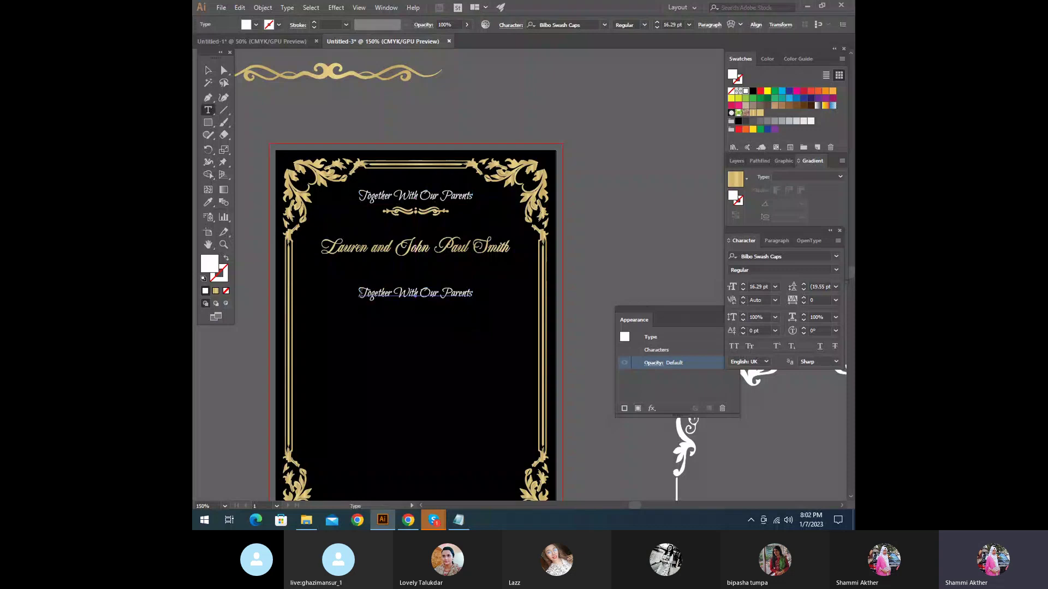
{"action": "key", "text": "ctrl+a"}
{"action": "key", "text": "ctrl+v"}
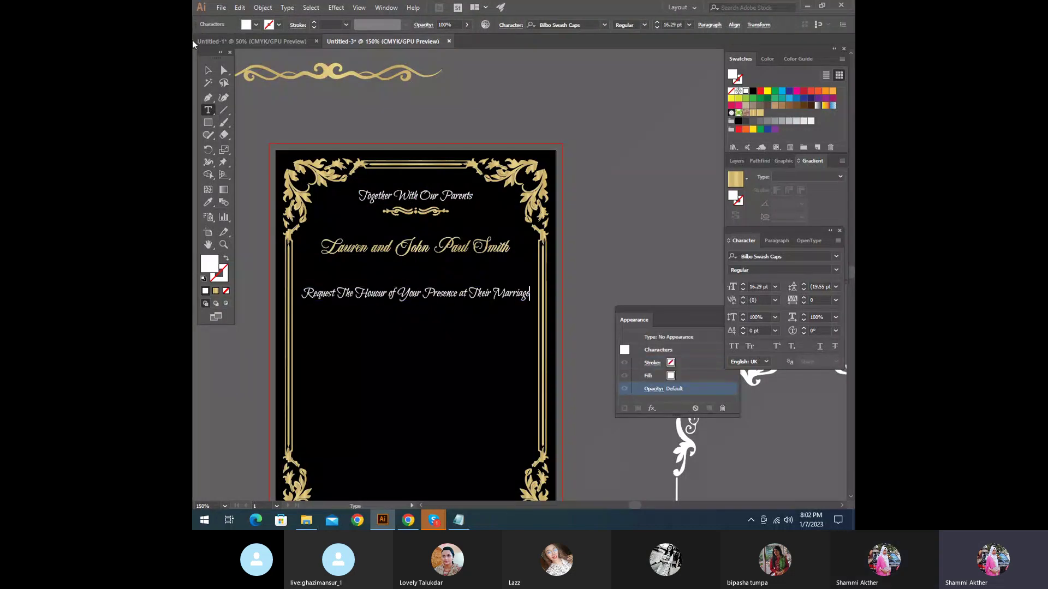
{"action": "left_click", "coordinate": [208, 70]}
{"action": "left_click", "coordinate": [652, 276]}
{"action": "scroll", "coordinate": [463, 407], "scroll_direction": "up", "scroll_amount": 1}
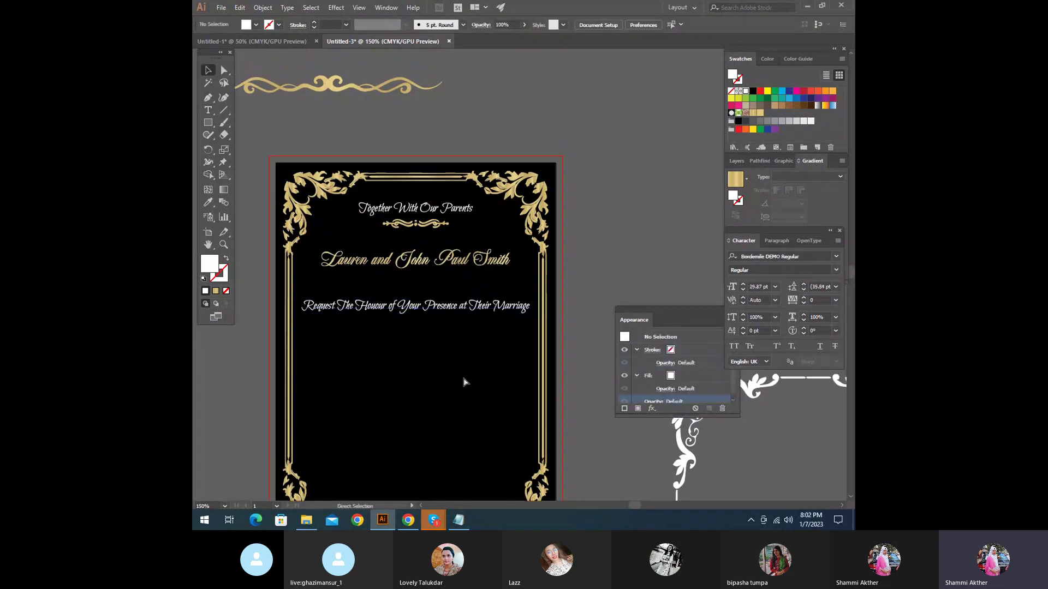
Step: Change the font of the request line to Lucida Calligraphy Italic
{"action": "left_click", "coordinate": [453, 313], "text": "ctrl"}
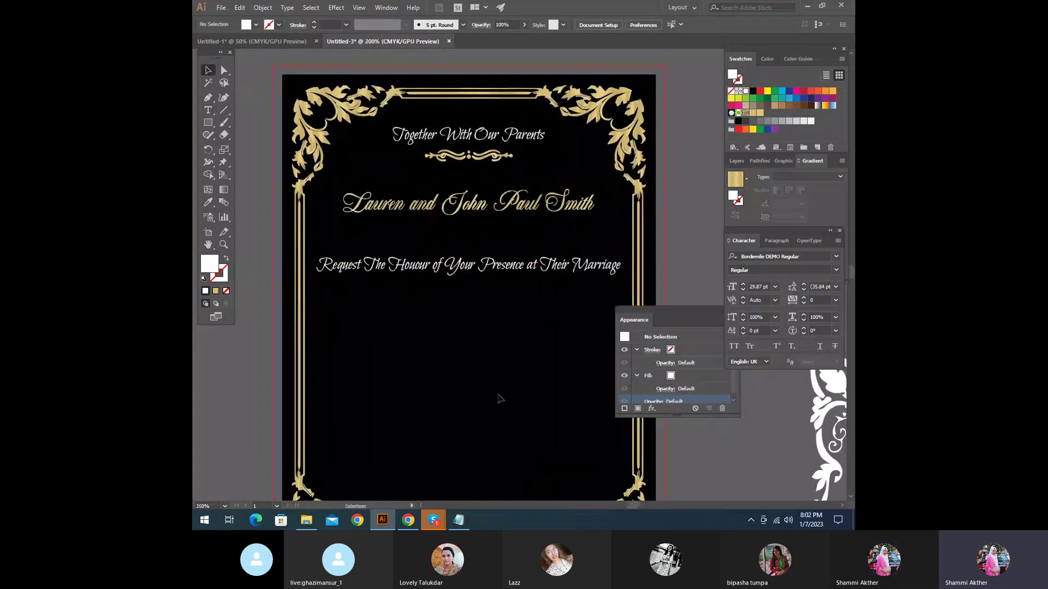
{"action": "left_click", "coordinate": [437, 292]}
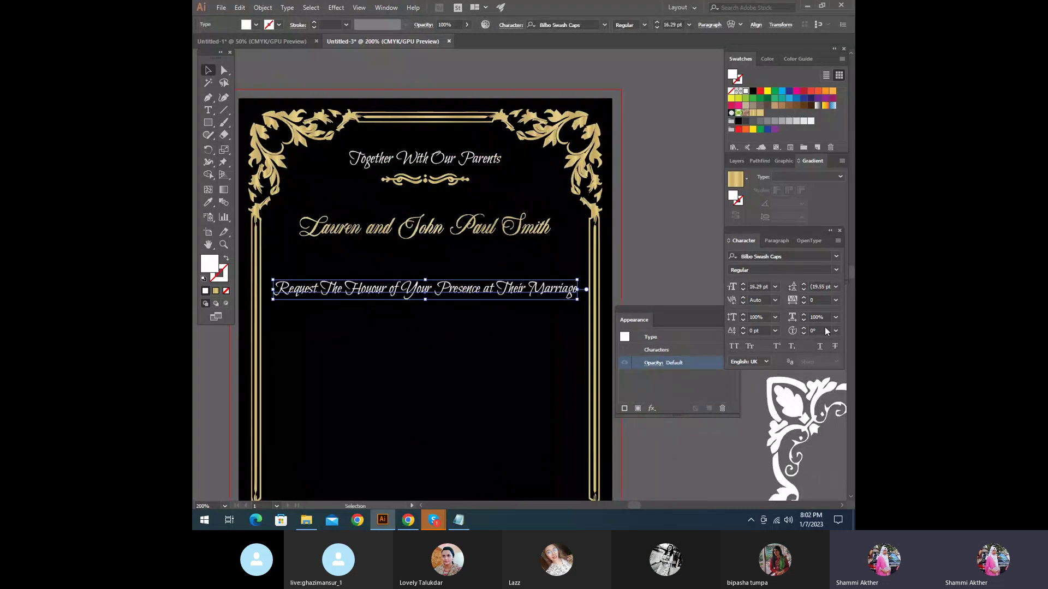
{"action": "left_click", "coordinate": [836, 256]}
{"action": "scroll", "coordinate": [792, 436], "scroll_direction": "down", "scroll_amount": 8}
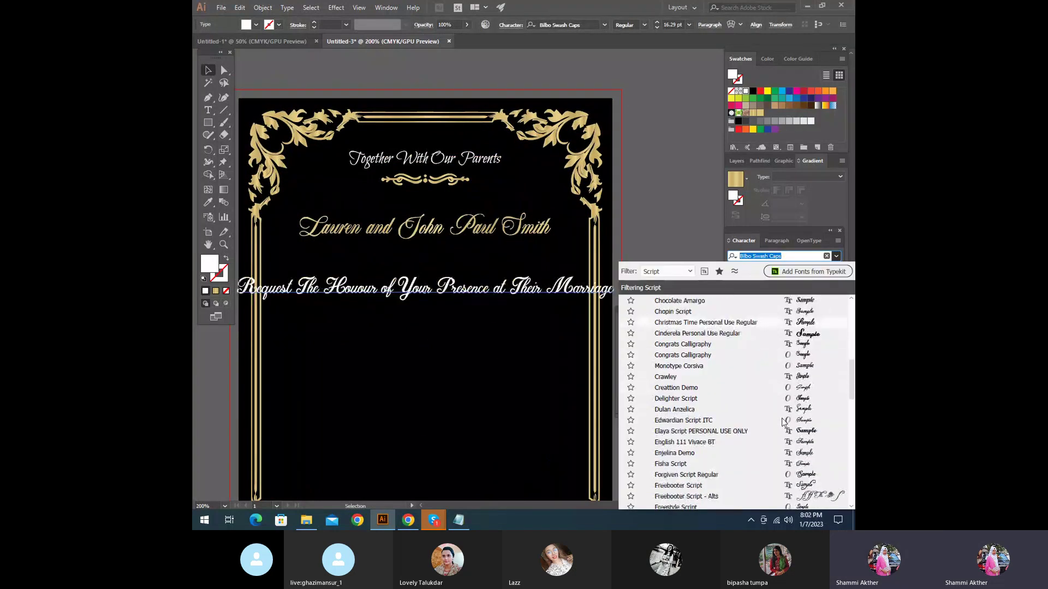
{"action": "scroll", "coordinate": [794, 458], "scroll_direction": "down", "scroll_amount": 5}
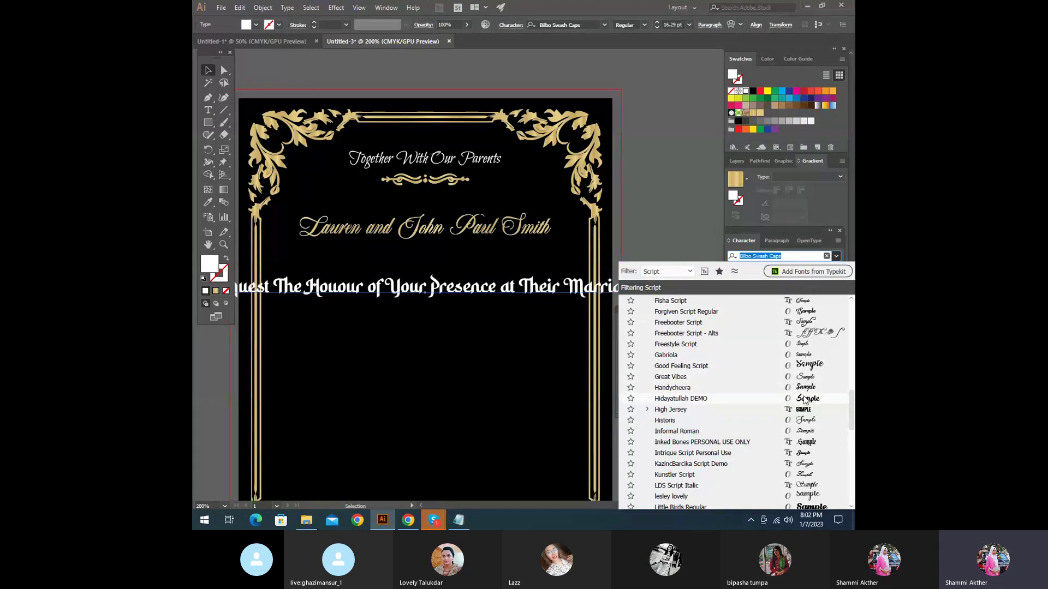
{"action": "scroll", "coordinate": [803, 431], "scroll_direction": "down", "scroll_amount": 1}
{"action": "scroll", "coordinate": [802, 437], "scroll_direction": "down", "scroll_amount": 1}
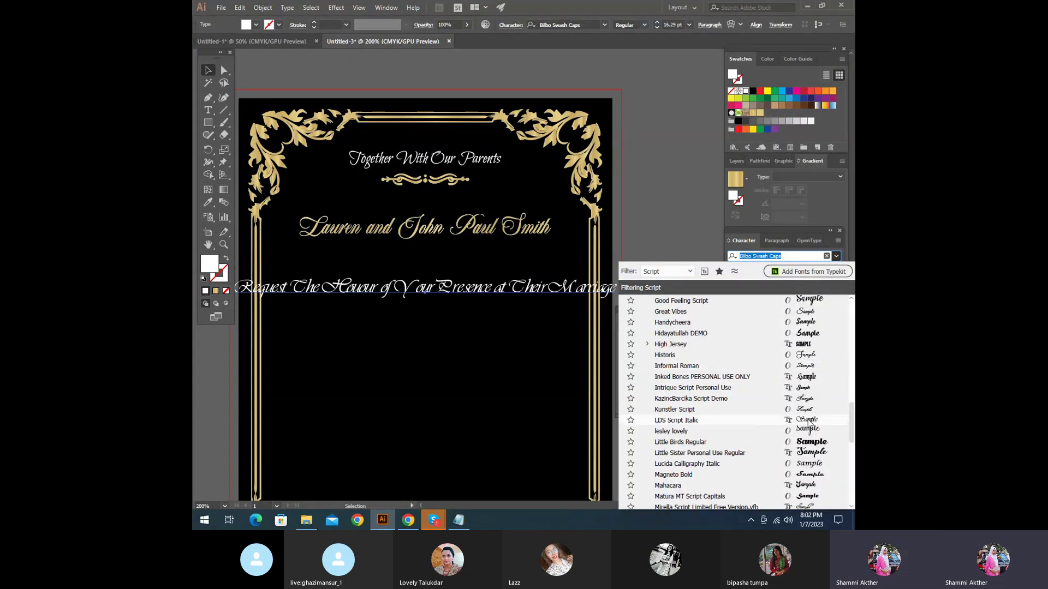
{"action": "left_click", "coordinate": [795, 466]}
Step: Reduce the request line's font size to 9 pt so it fits inside the frame, and deselect it
{"action": "key", "text": "ctrl+minus"}
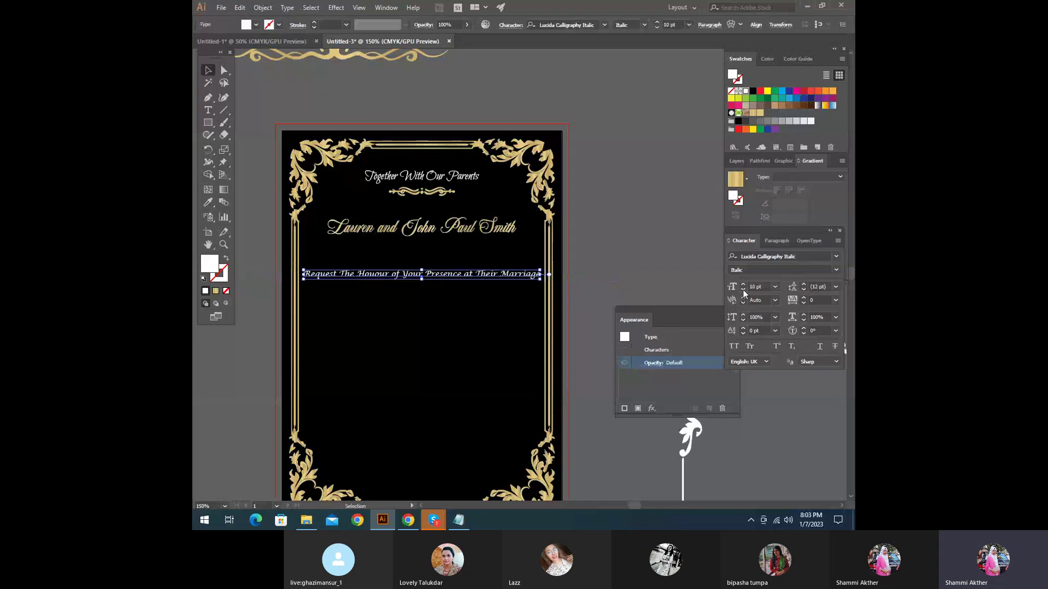
{"action": "left_click", "coordinate": [742, 290]}
{"action": "left_click", "coordinate": [484, 400]}
{"action": "scroll", "coordinate": [470, 349], "scroll_direction": "up", "scroll_amount": 1}
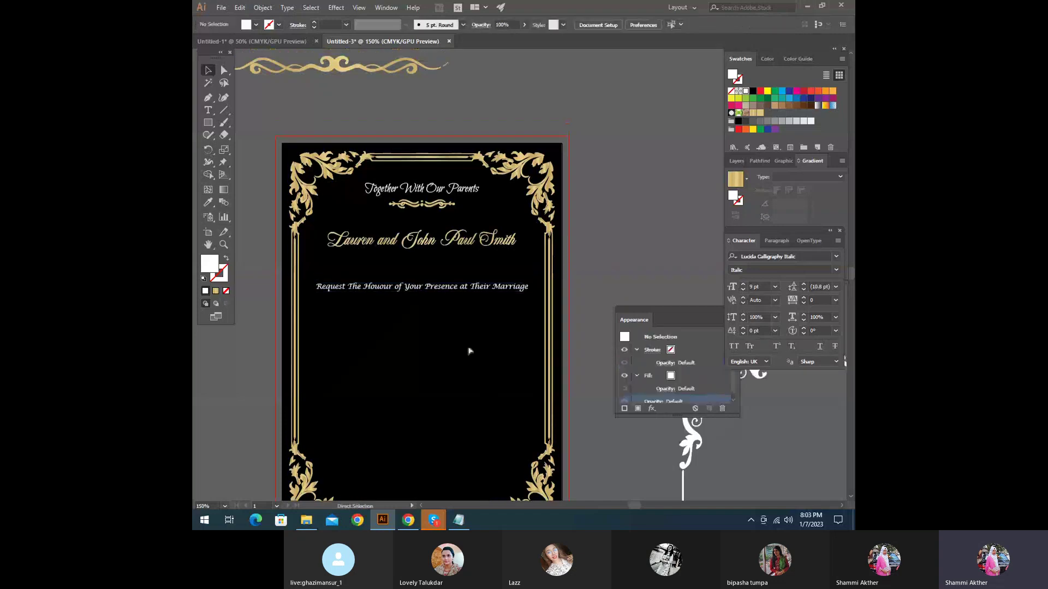
{"action": "key", "text": "ctrl+plus"}
{"action": "scroll", "coordinate": [502, 407], "scroll_direction": "down", "scroll_amount": 3}
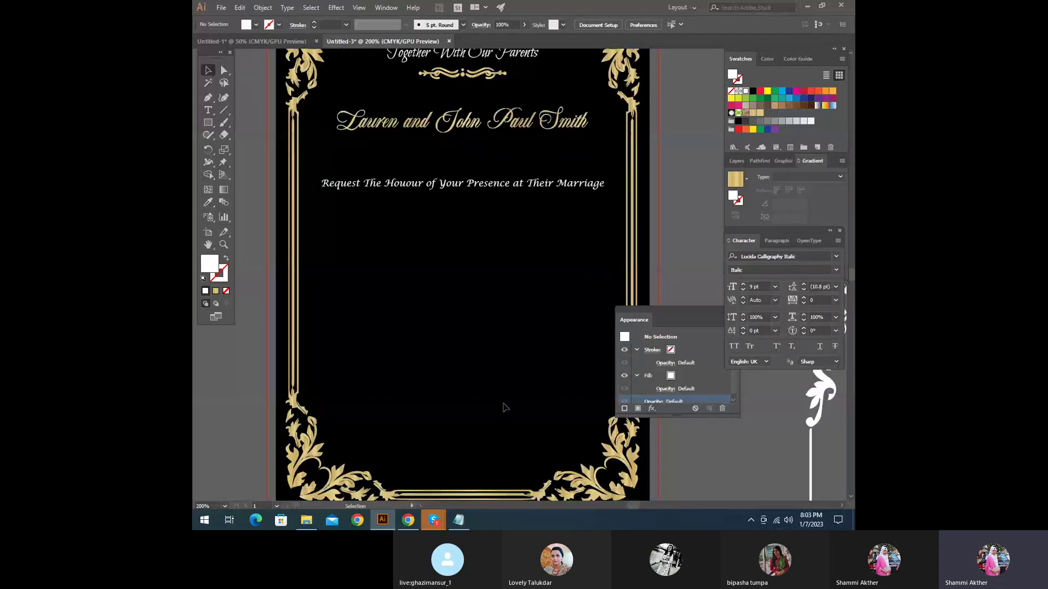
{"action": "scroll", "coordinate": [503, 408], "scroll_direction": "up", "scroll_amount": 2}
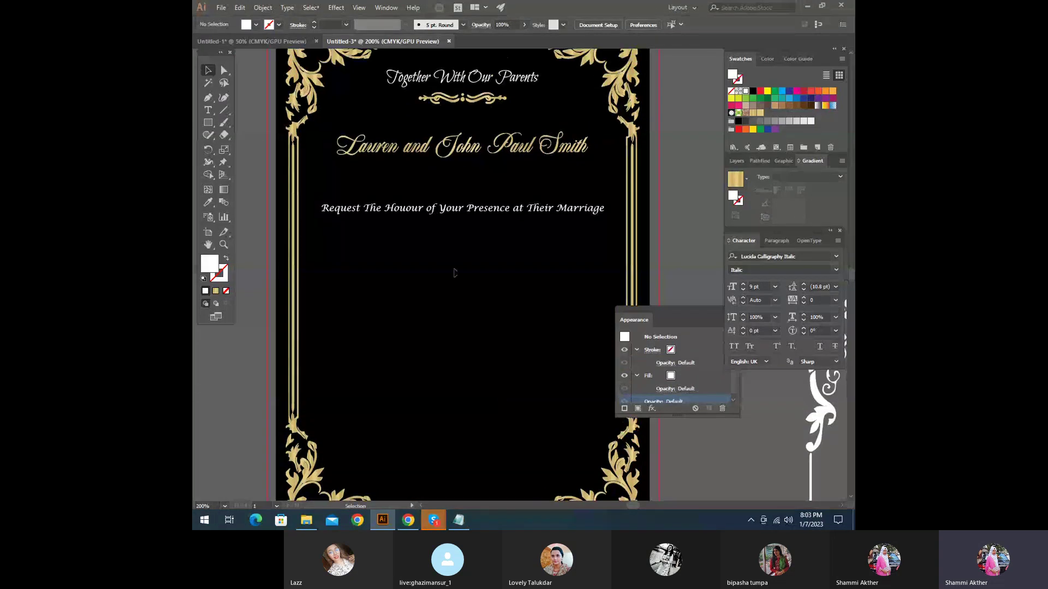
Step: Break the request line into two lines before "at Their Marriage"
{"action": "left_click", "coordinate": [430, 213]}
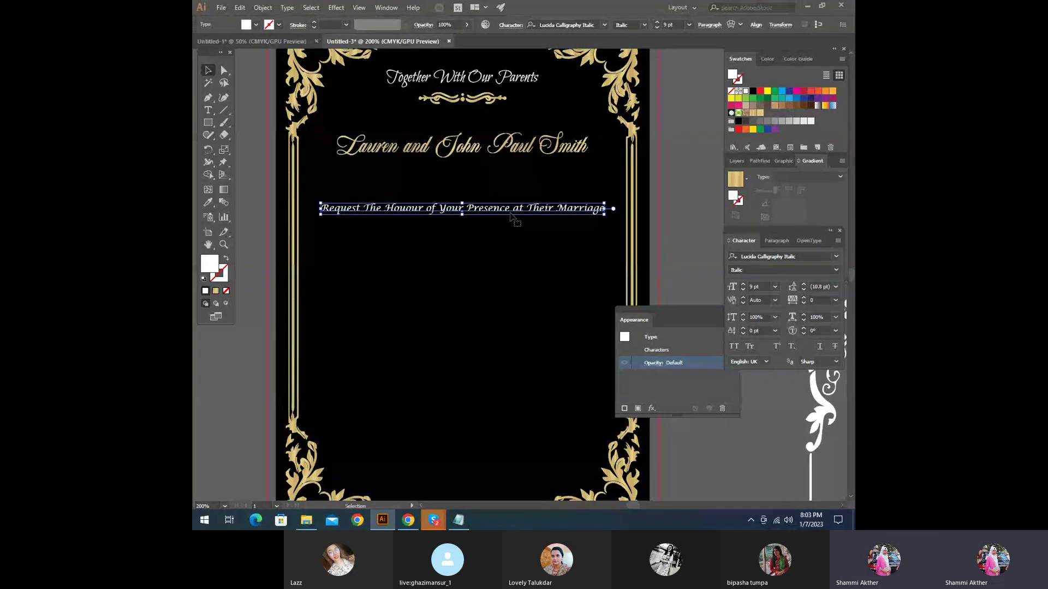
{"action": "key", "text": "t"}
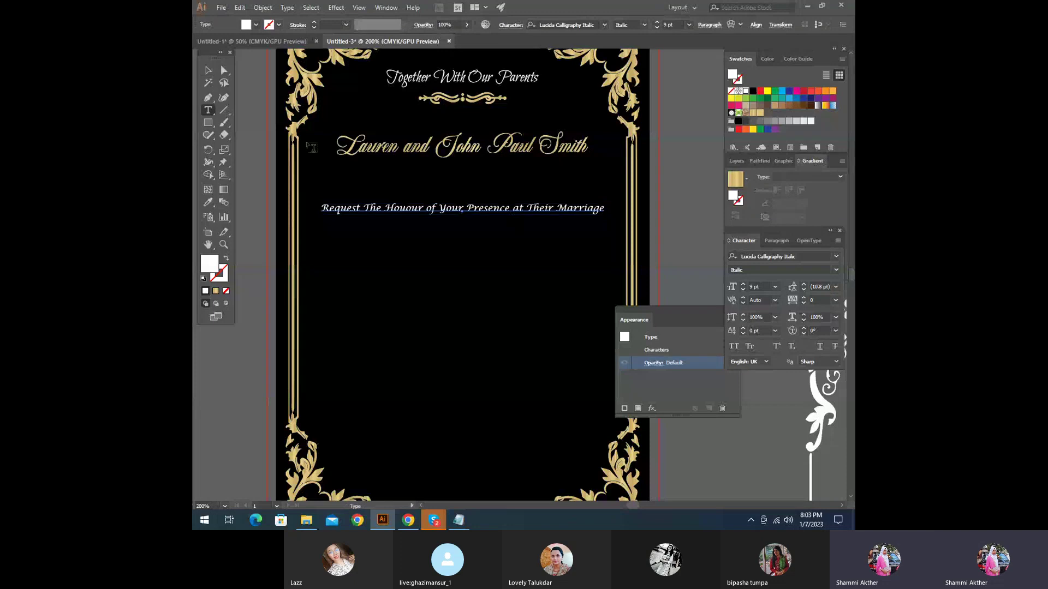
{"action": "left_click", "coordinate": [483, 208]}
{"action": "key", "text": "Return"}
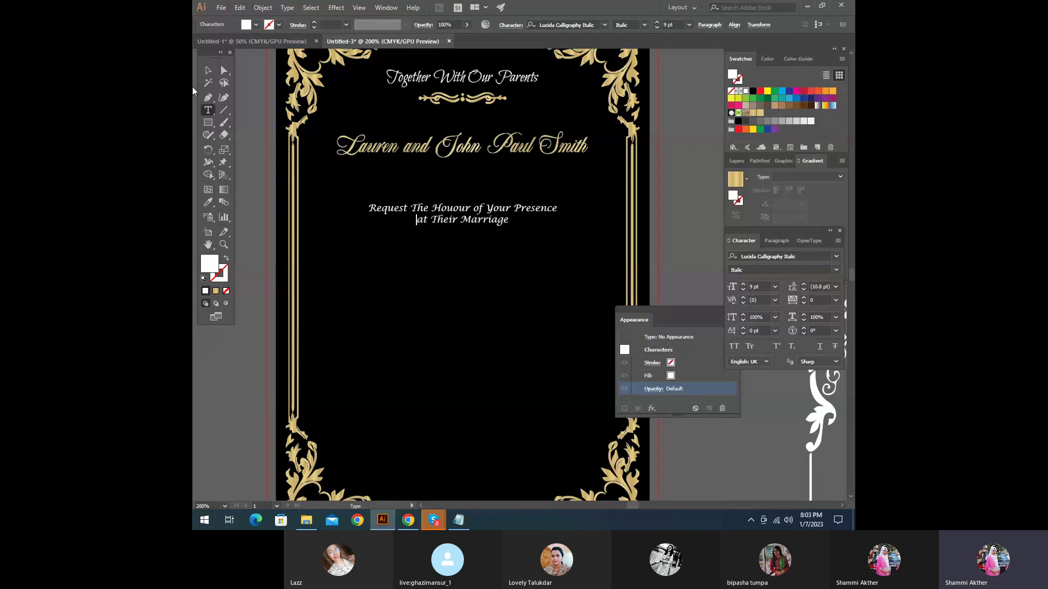
{"action": "left_click", "coordinate": [208, 72]}
Step: Scale the two-line request text up to about 12 pt and set its leading to 17 pt
{"action": "left_click_drag", "start_coordinate": [558, 227], "coordinate": [585, 244]}
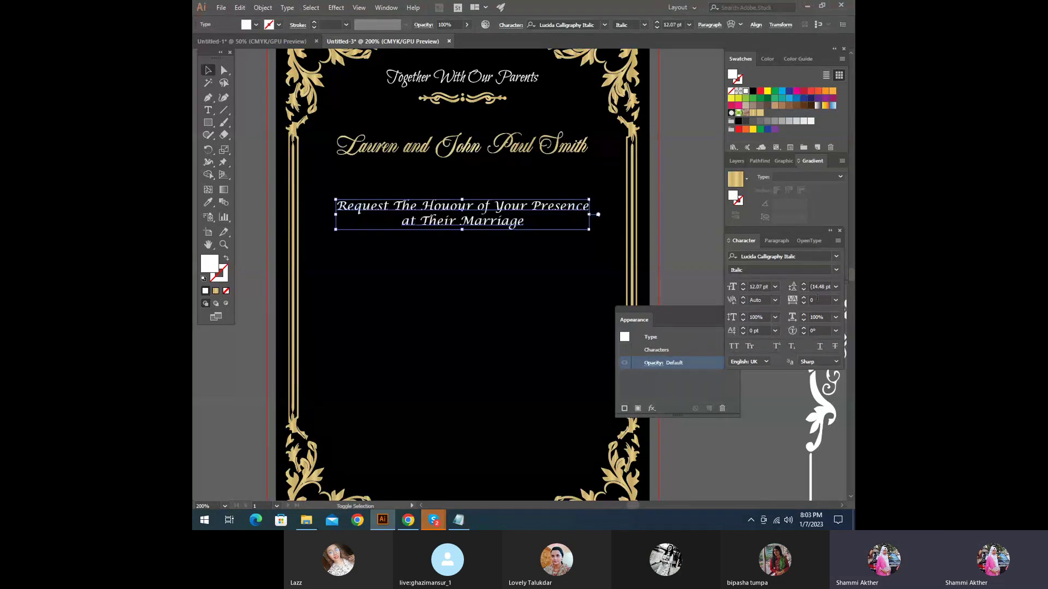
{"action": "left_click", "coordinate": [802, 285]}
{"action": "left_click", "coordinate": [802, 284]}
{"action": "left_click", "coordinate": [802, 285]}
{"action": "left_click", "coordinate": [802, 285]}
{"action": "left_click", "coordinate": [802, 285]}
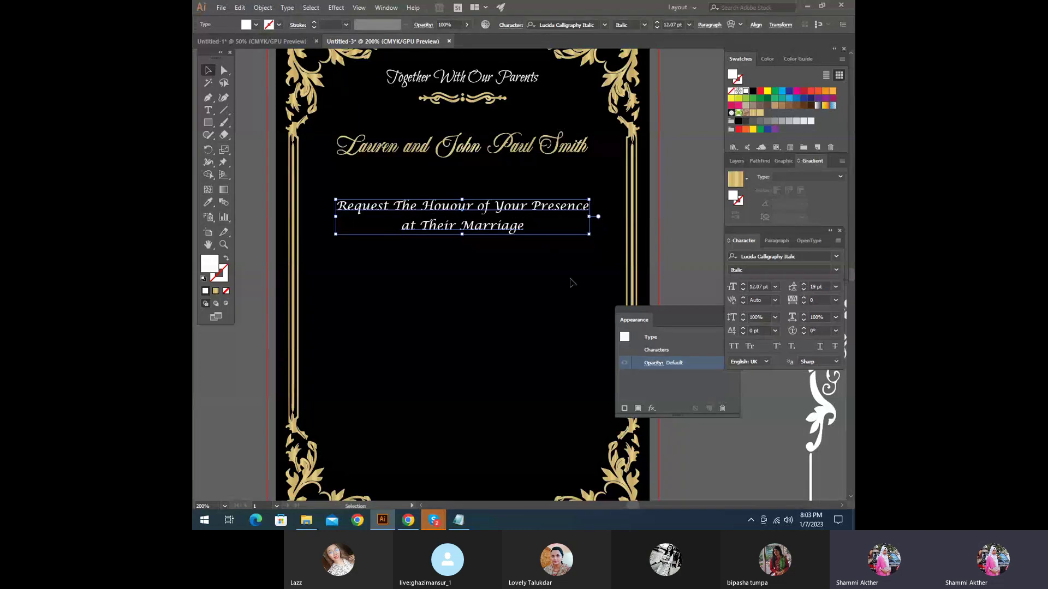
{"action": "left_click", "coordinate": [803, 289]}
{"action": "left_click", "coordinate": [803, 289]}
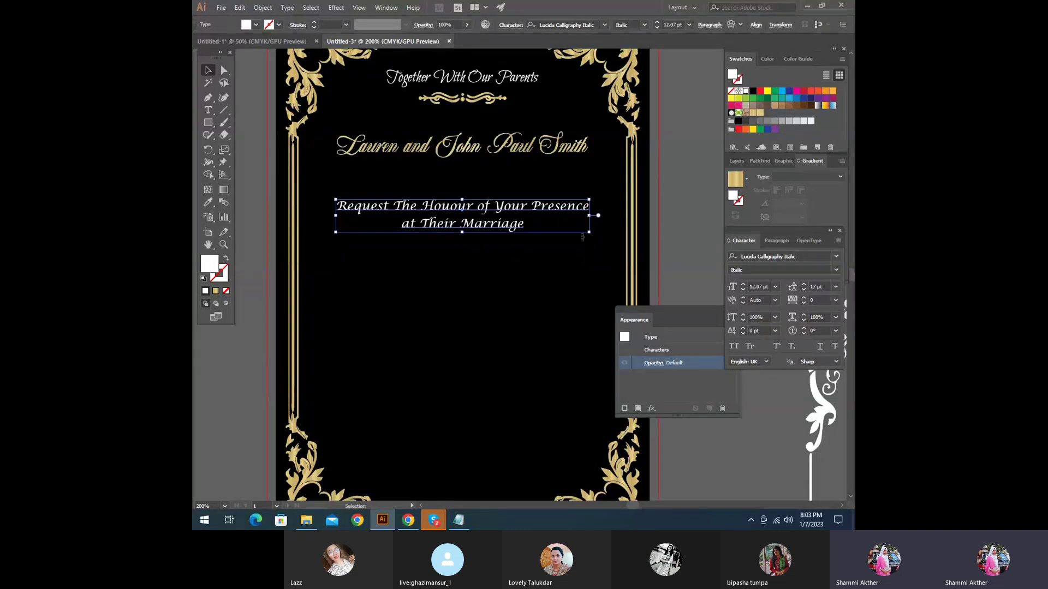
Step: Enlarge the request text slightly to about 12.4 pt and align it to the horizontal centre
{"action": "left_click_drag", "start_coordinate": [589, 231], "coordinate": [593, 233]}
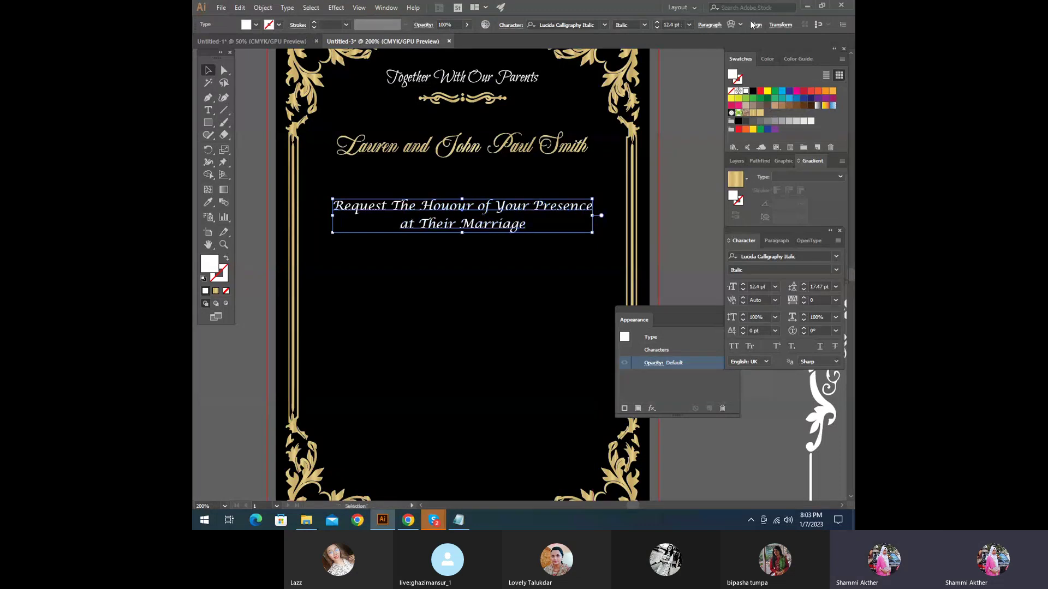
{"action": "left_click", "coordinate": [757, 24]}
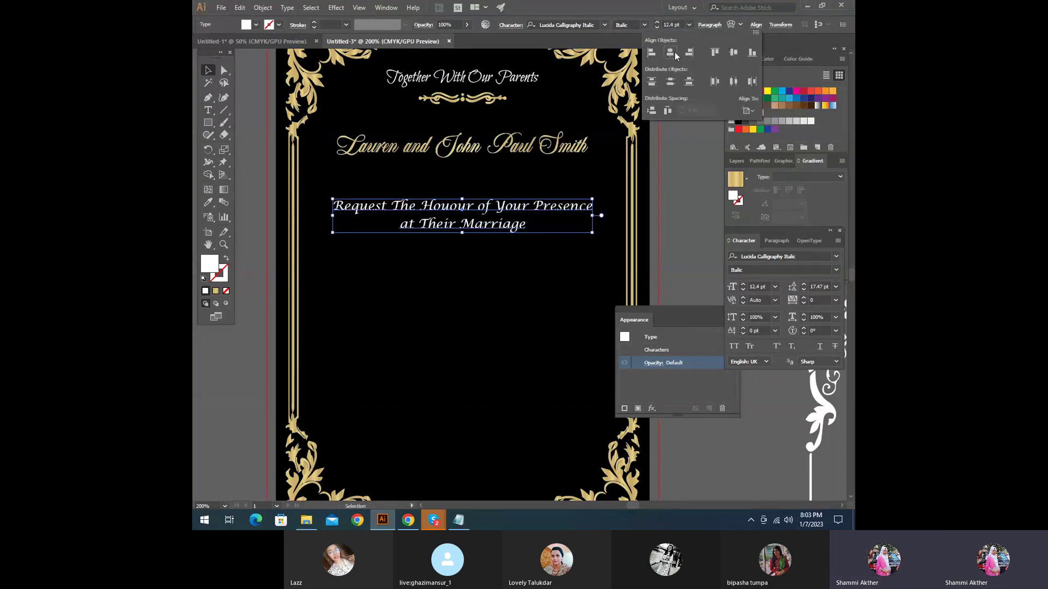
{"action": "left_click", "coordinate": [662, 155]}
{"action": "scroll", "coordinate": [663, 155], "scroll_direction": "up", "scroll_amount": 1}
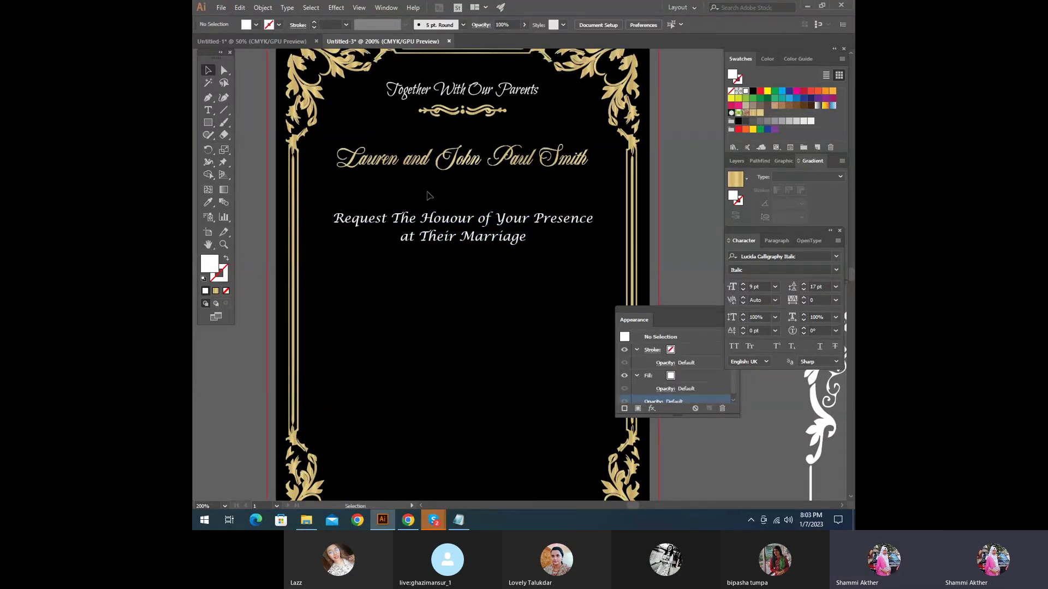
Step: In the Untitled-1 document, ungroup the set of thin line dividers and group the parts of the divider with circles
{"action": "left_click", "coordinate": [227, 43]}
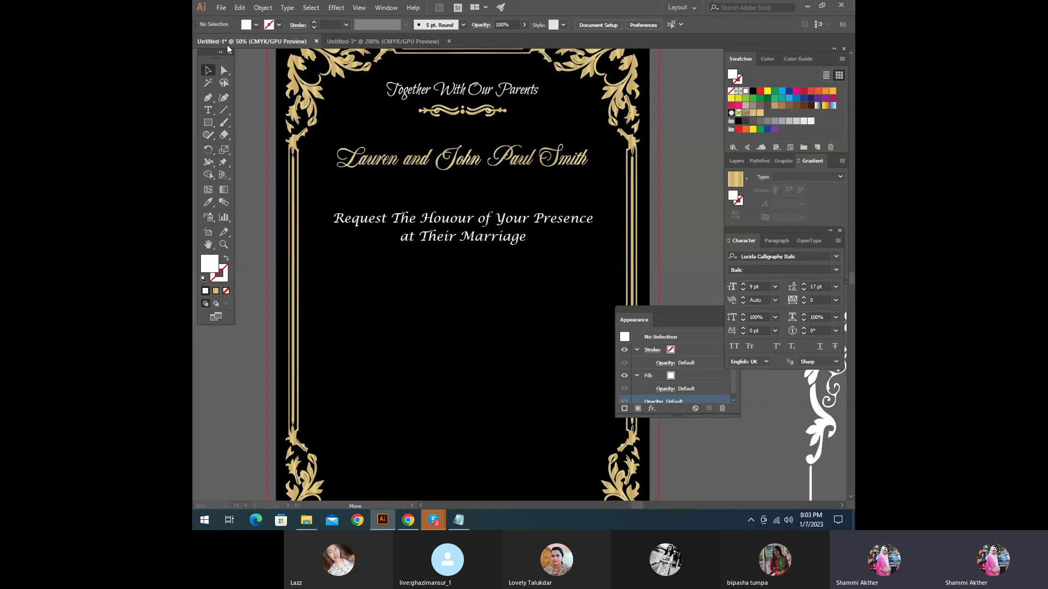
{"action": "left_click", "coordinate": [592, 128]}
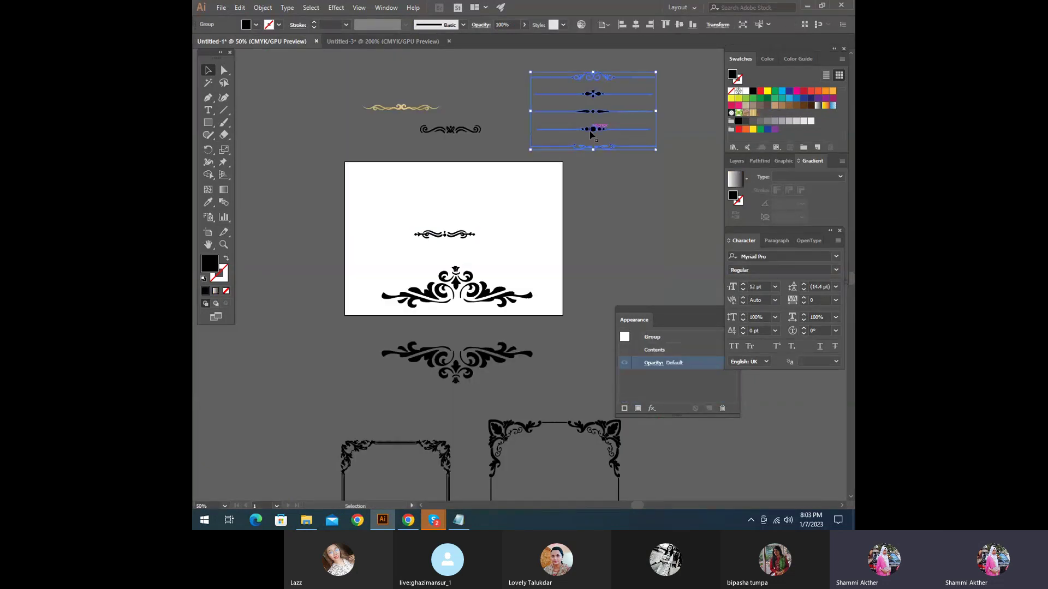
{"action": "right_click", "coordinate": [590, 131]}
{"action": "left_click", "coordinate": [620, 217]}
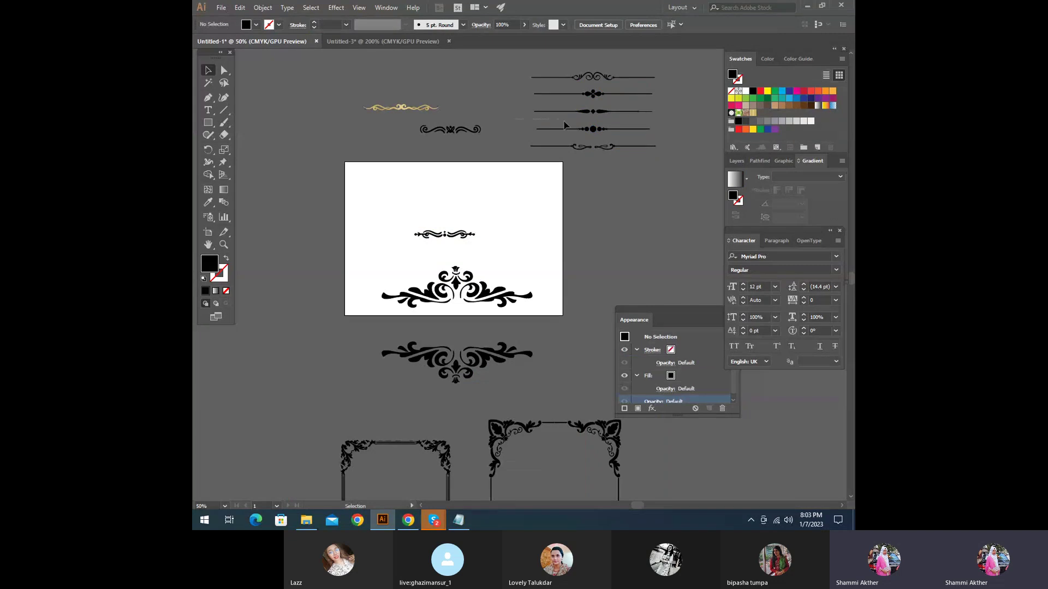
{"action": "left_click", "coordinate": [609, 131]}
{"action": "right_click", "coordinate": [587, 129]}
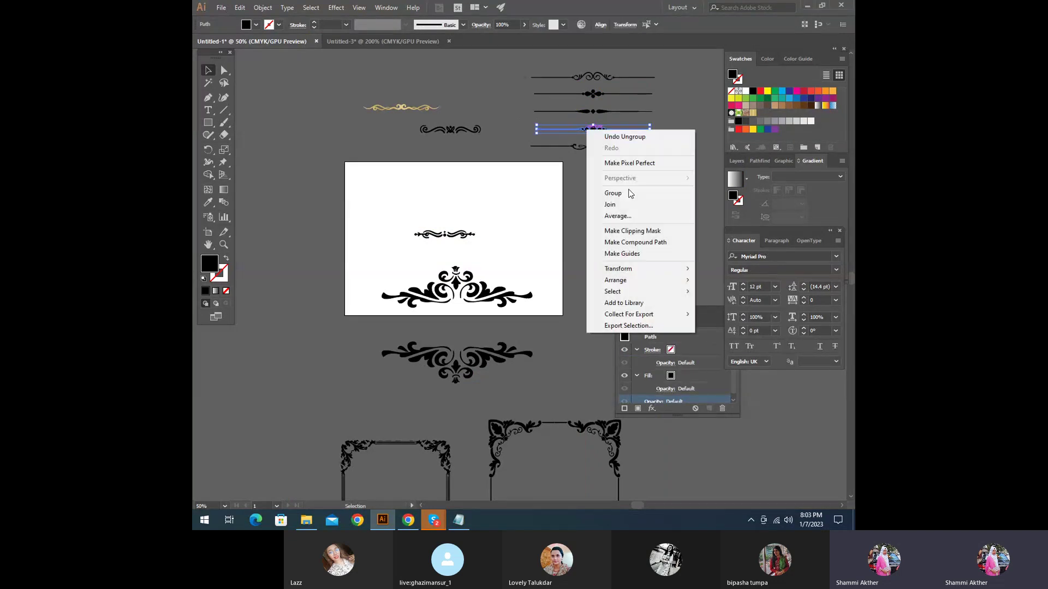
{"action": "left_click", "coordinate": [611, 193]}
Step: Place the circle divider in the invitation, scaled to fit between the couple's names and the request text, and fill it white
{"action": "left_click_drag", "start_coordinate": [598, 133], "coordinate": [461, 212]}
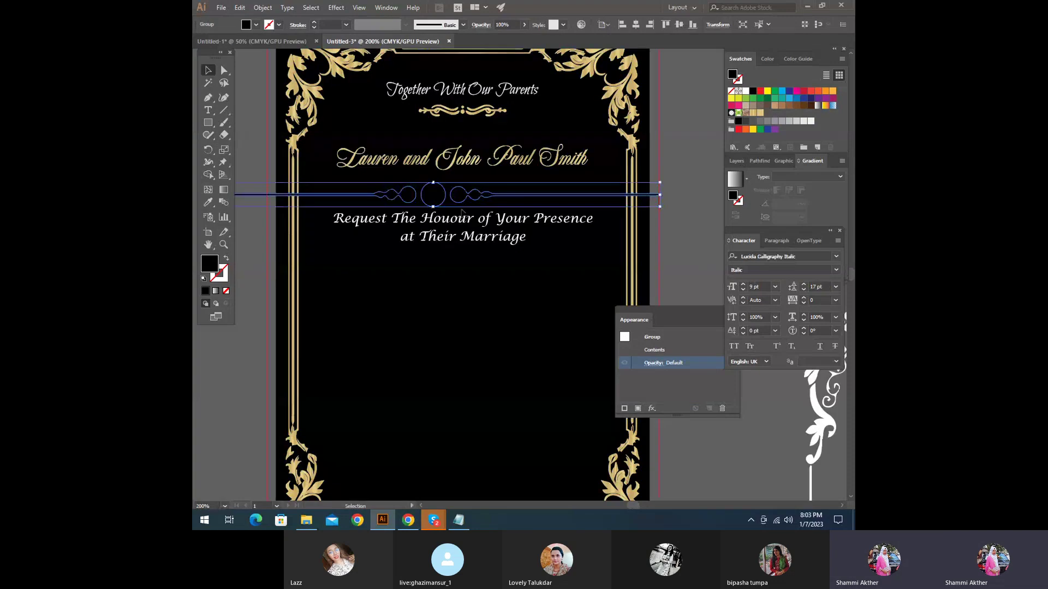
{"action": "left_click_drag", "start_coordinate": [660, 206], "coordinate": [566, 202]}
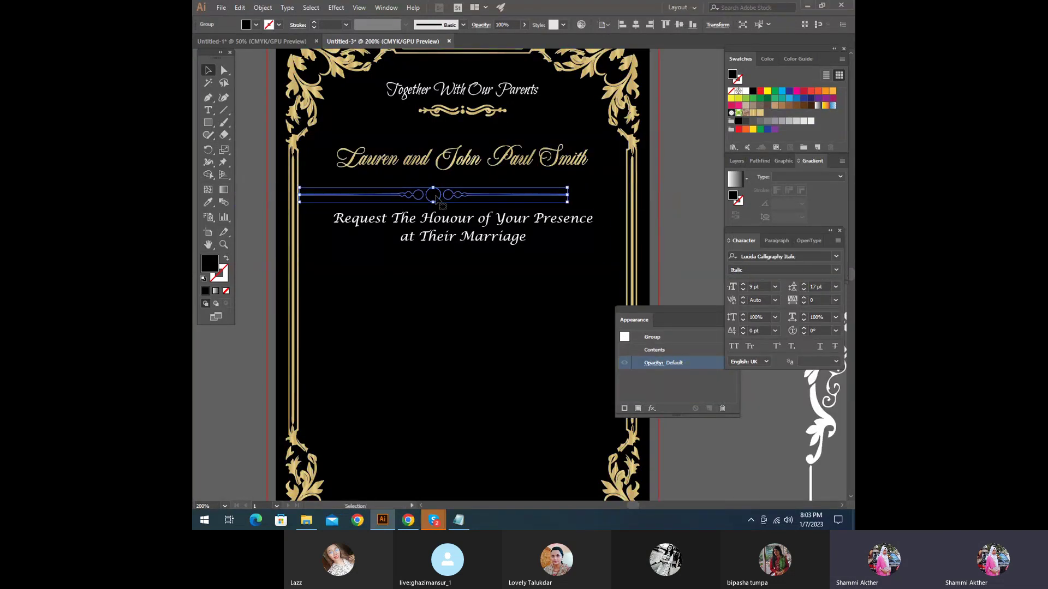
{"action": "left_click_drag", "start_coordinate": [435, 196], "coordinate": [466, 196]}
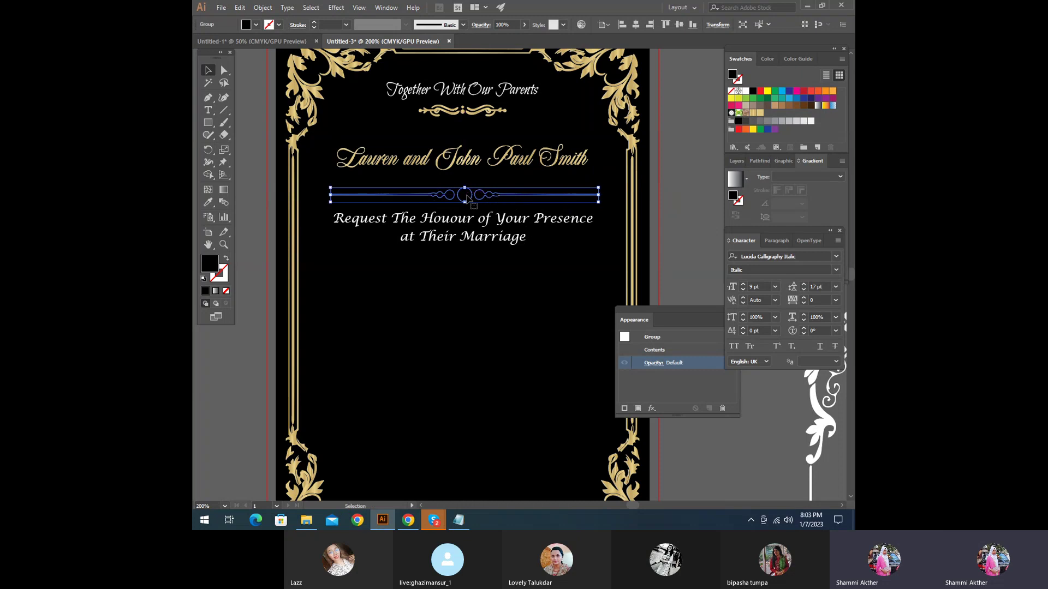
{"action": "left_click", "coordinate": [745, 90]}
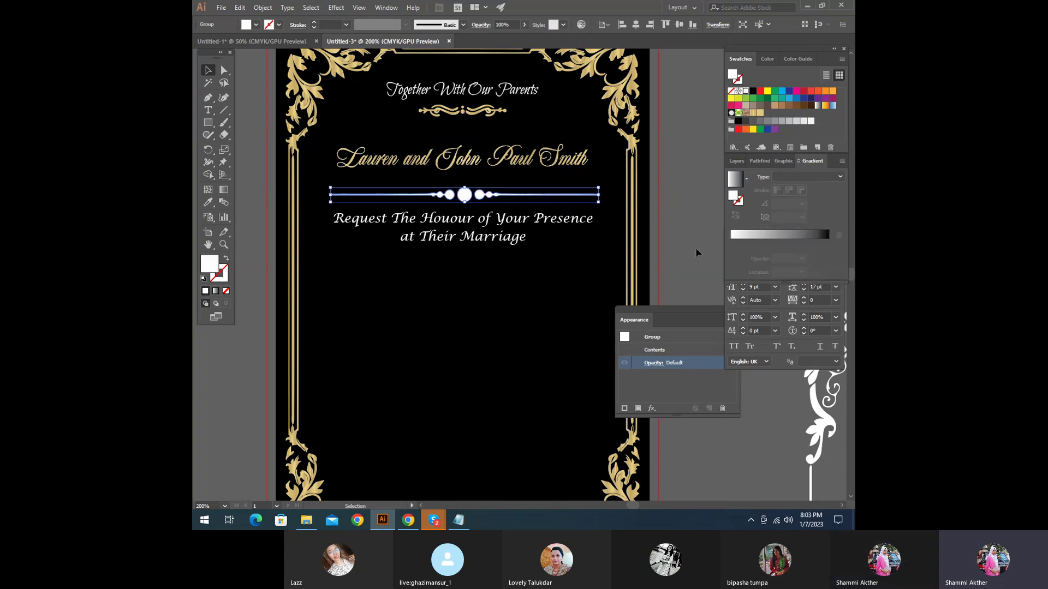
Step: Align the white circle divider and the two-line request text to the horizontal centre of the invitation
{"action": "left_click", "coordinate": [696, 253]}
{"action": "key", "text": "ctrl+minus"}
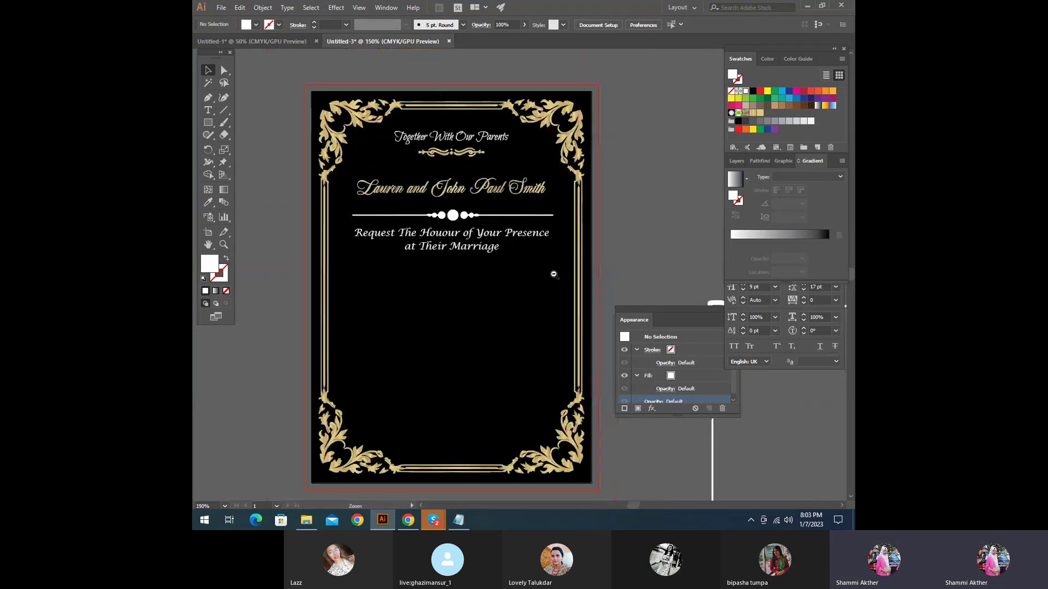
{"action": "left_click", "coordinate": [456, 228]}
{"action": "left_click", "coordinate": [631, 23]}
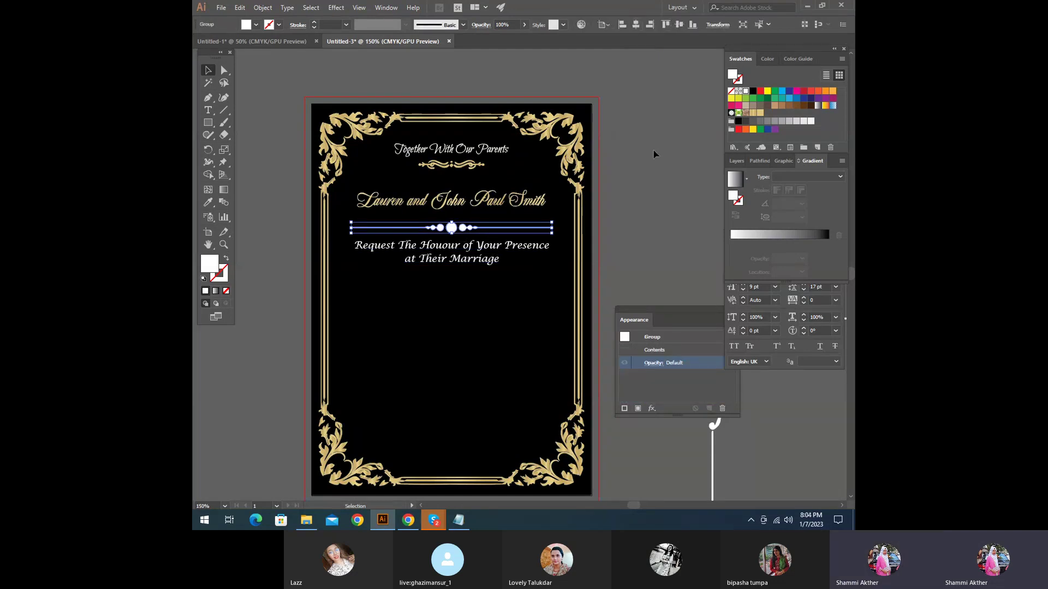
{"action": "left_click", "coordinate": [656, 218]}
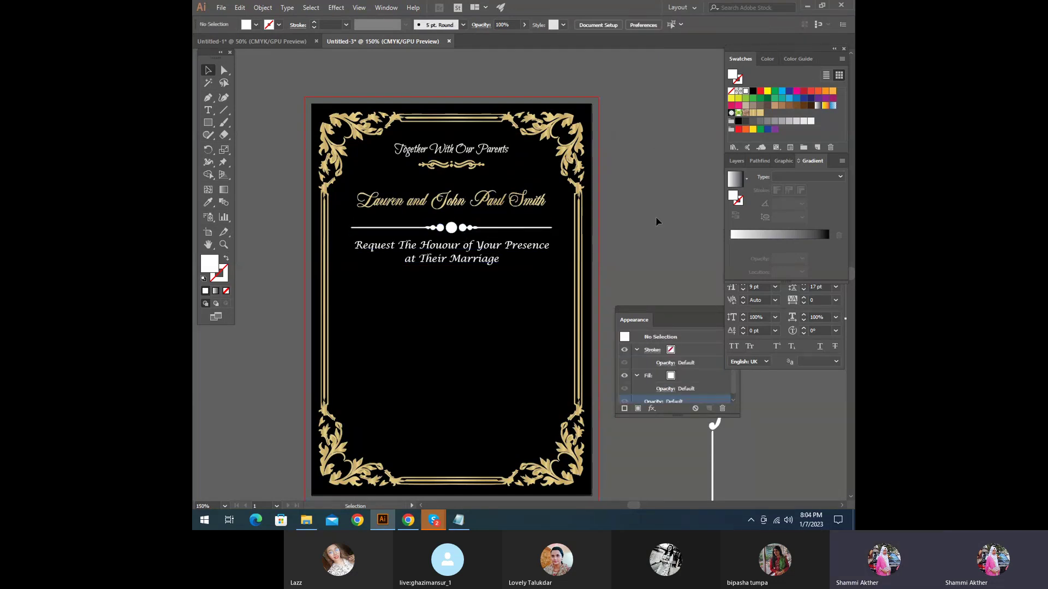
{"action": "left_click", "coordinate": [494, 259]}
{"action": "left_click", "coordinate": [755, 25]}
{"action": "left_click", "coordinate": [669, 53]}
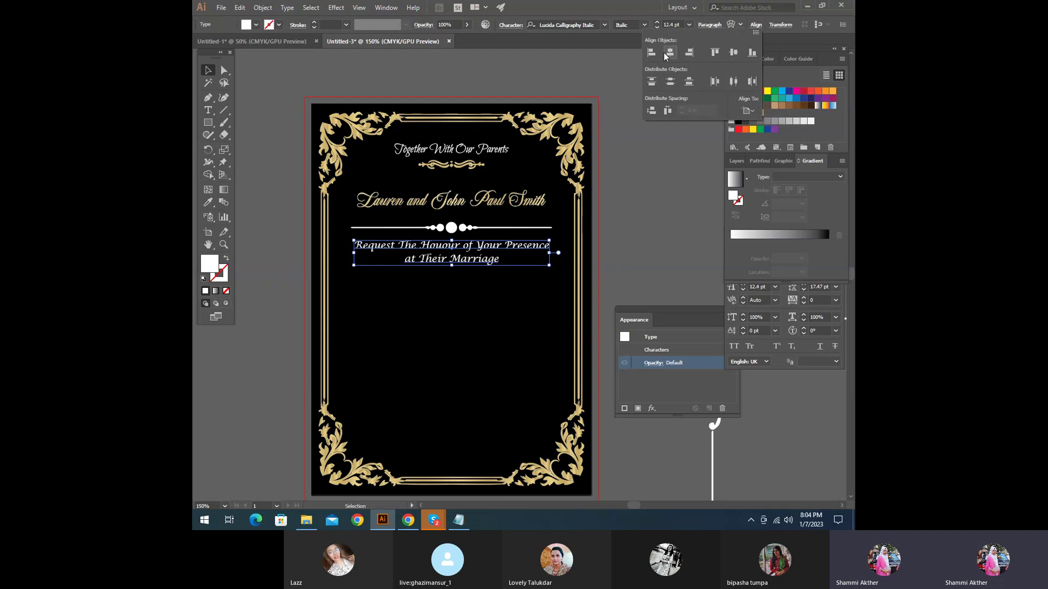
{"action": "left_click", "coordinate": [664, 205]}
Step: Nudge the white circle divider down towards the request text and place a duplicate of it directly below the text
{"action": "key", "text": "ctrl+equal"}
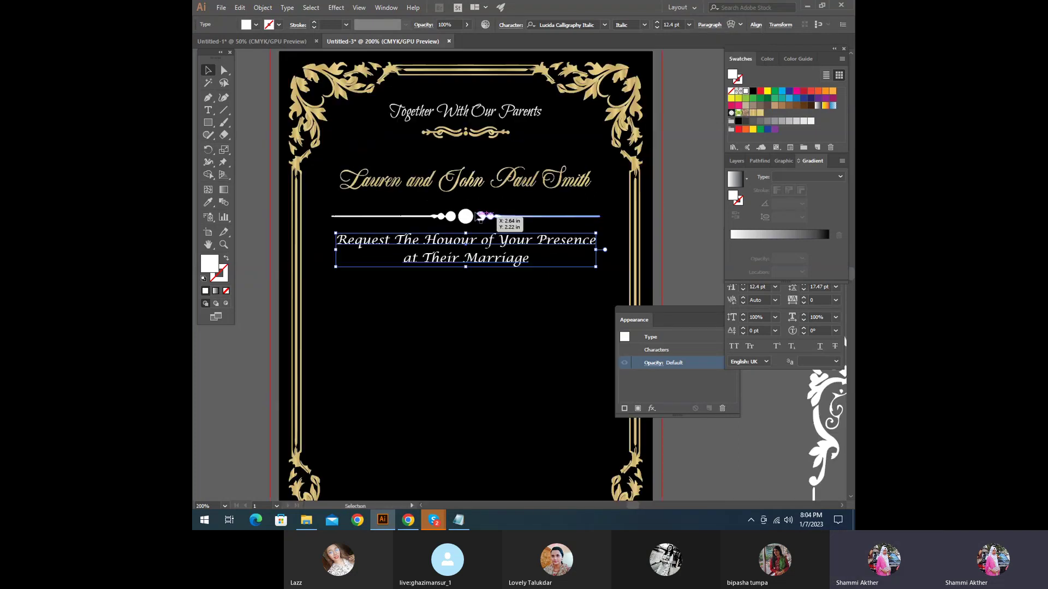
{"action": "left_click", "coordinate": [471, 220]}
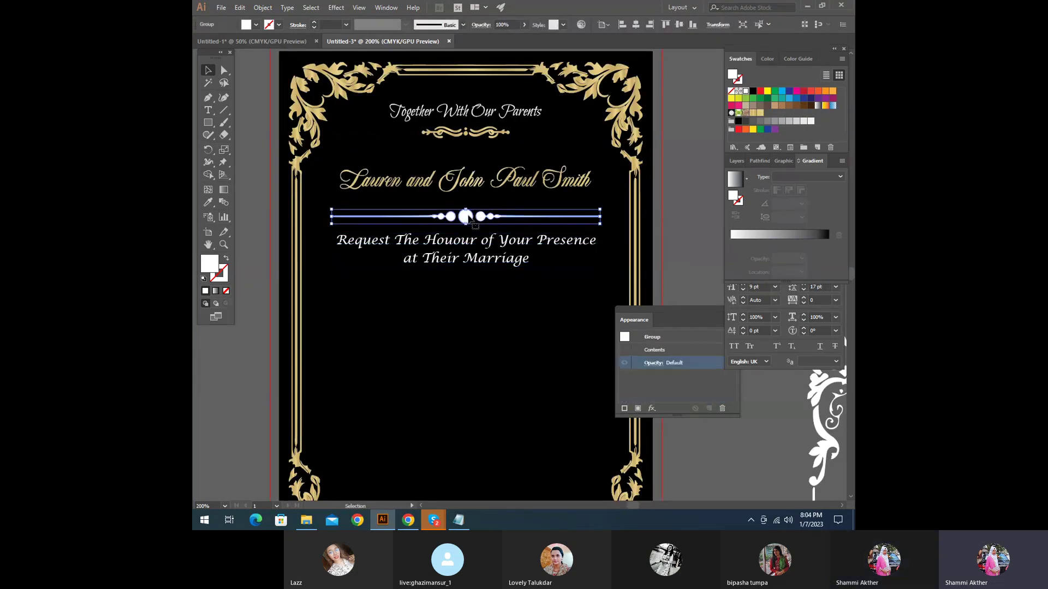
{"action": "key", "text": "Down"}
{"action": "key", "text": "Down"}
{"action": "key", "text": "Down"}
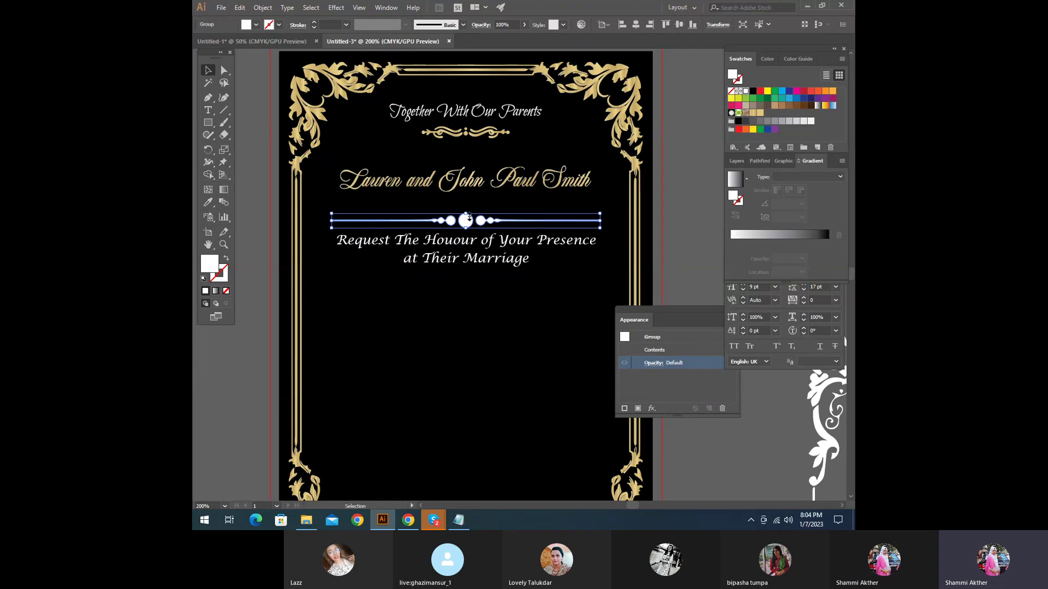
{"action": "left_click_drag", "start_coordinate": [469, 219], "coordinate": [467, 279]}
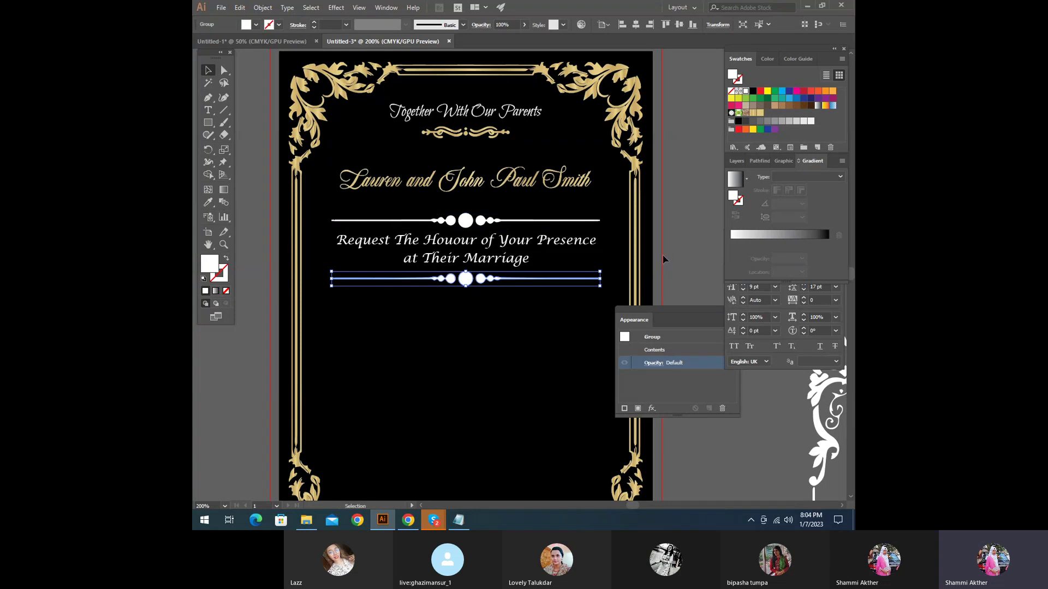
{"action": "left_click", "coordinate": [683, 250]}
{"action": "scroll", "coordinate": [567, 390], "scroll_direction": "up", "scroll_amount": 1}
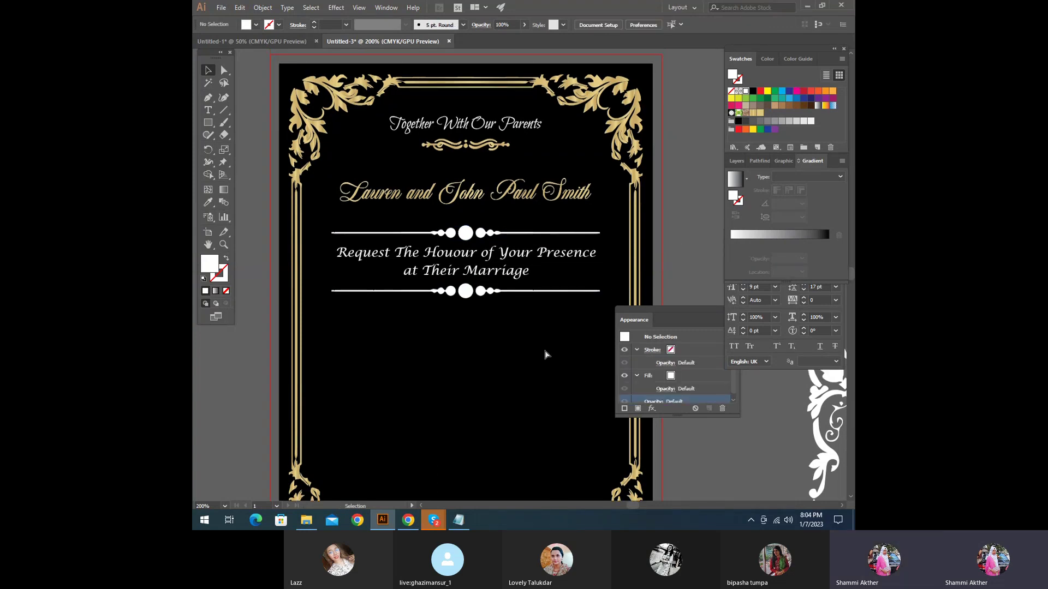
Step: Fine-tune the vertical positions of the lower circle divider and the request text so the text sits evenly between both dividers
{"action": "key", "text": "ctrl+minus"}
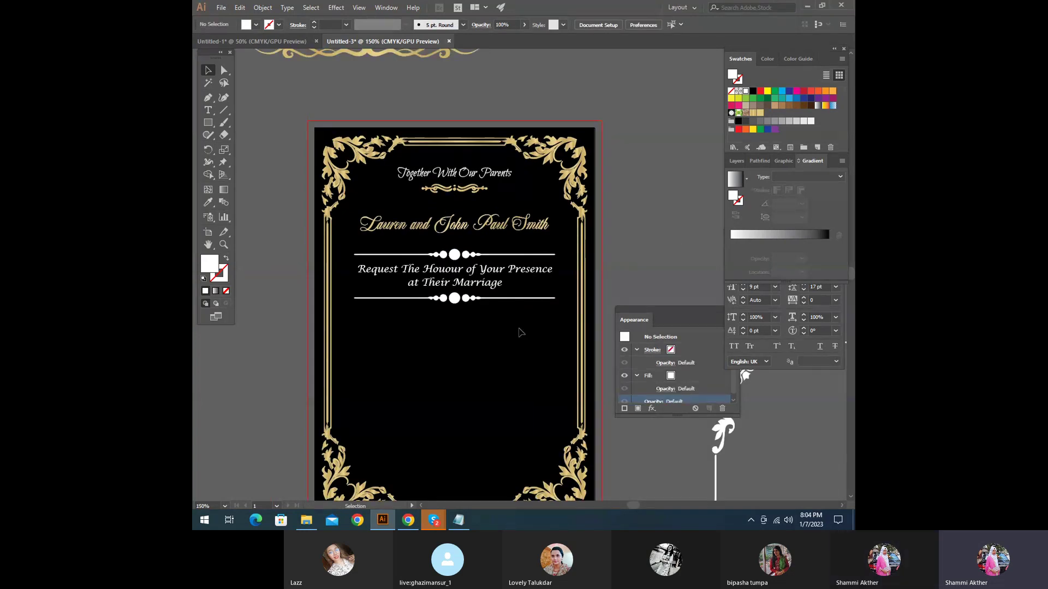
{"action": "scroll", "coordinate": [519, 332], "scroll_direction": "down", "scroll_amount": 1}
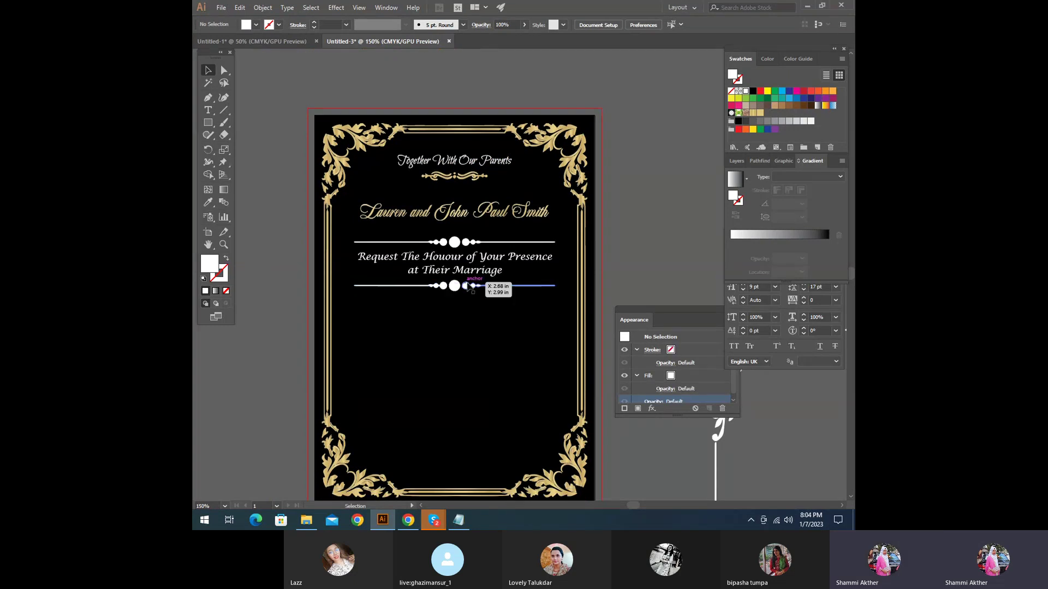
{"action": "left_click", "coordinate": [466, 285]}
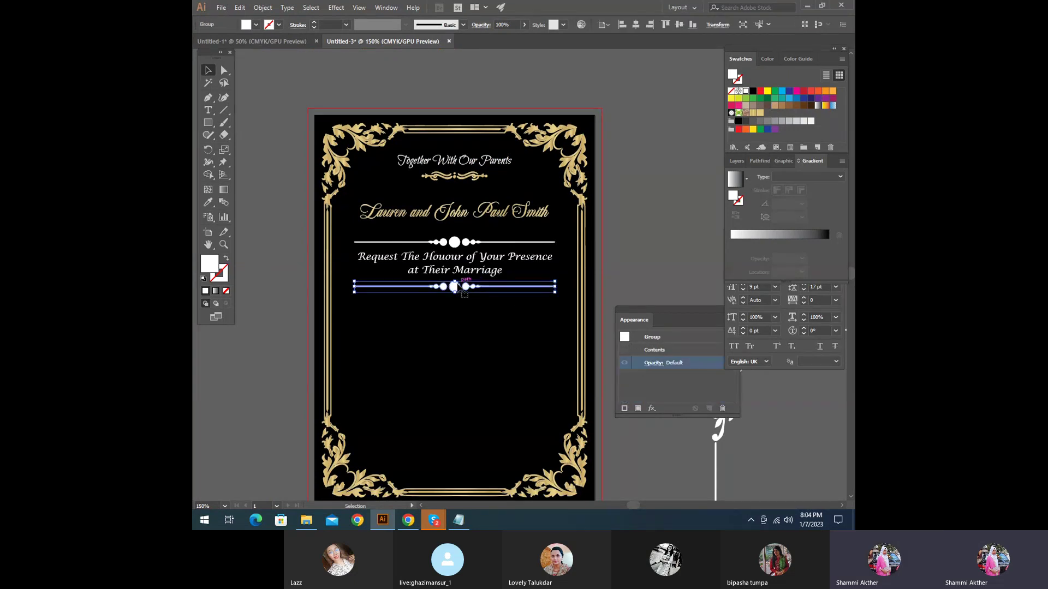
{"action": "left_click", "coordinate": [462, 278]}
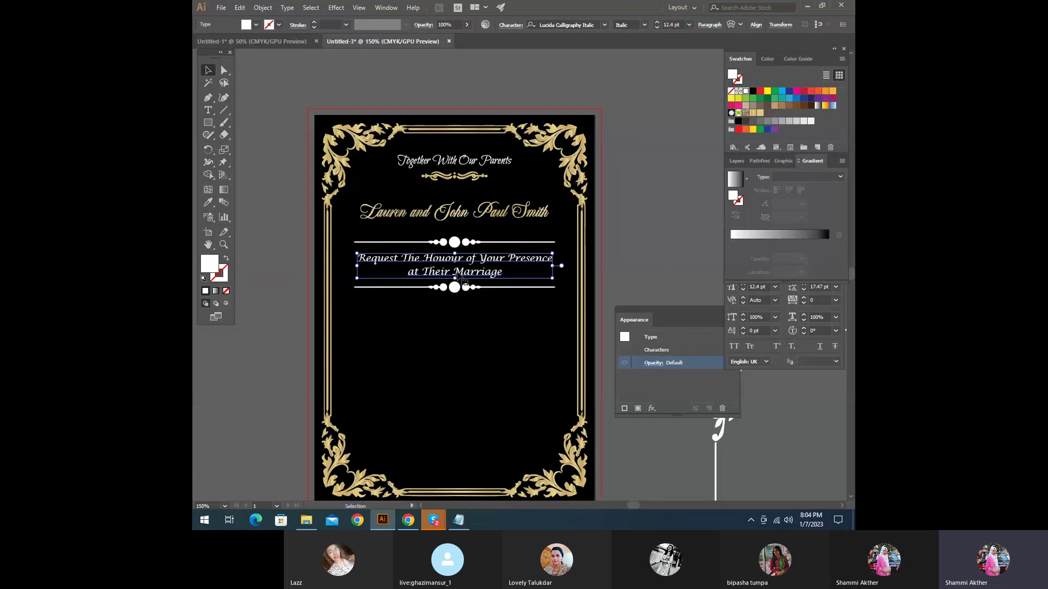
{"action": "left_click_drag", "start_coordinate": [463, 279], "coordinate": [460, 277]}
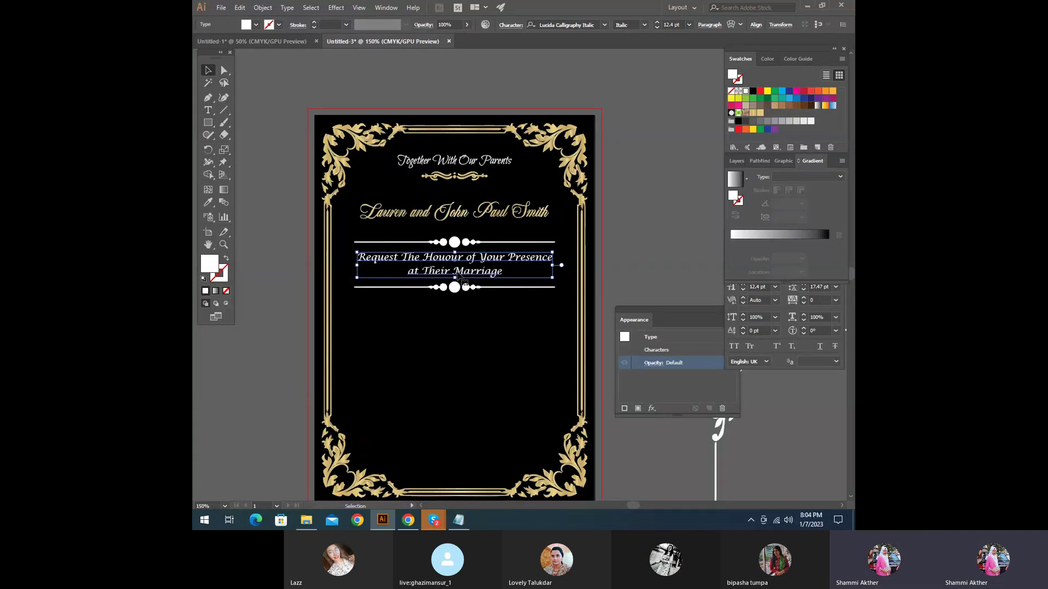
{"action": "left_click", "coordinate": [459, 339]}
Step: Duplicate the couple's gold names line directly below the lower circle divider
{"action": "left_click", "coordinate": [460, 522]}
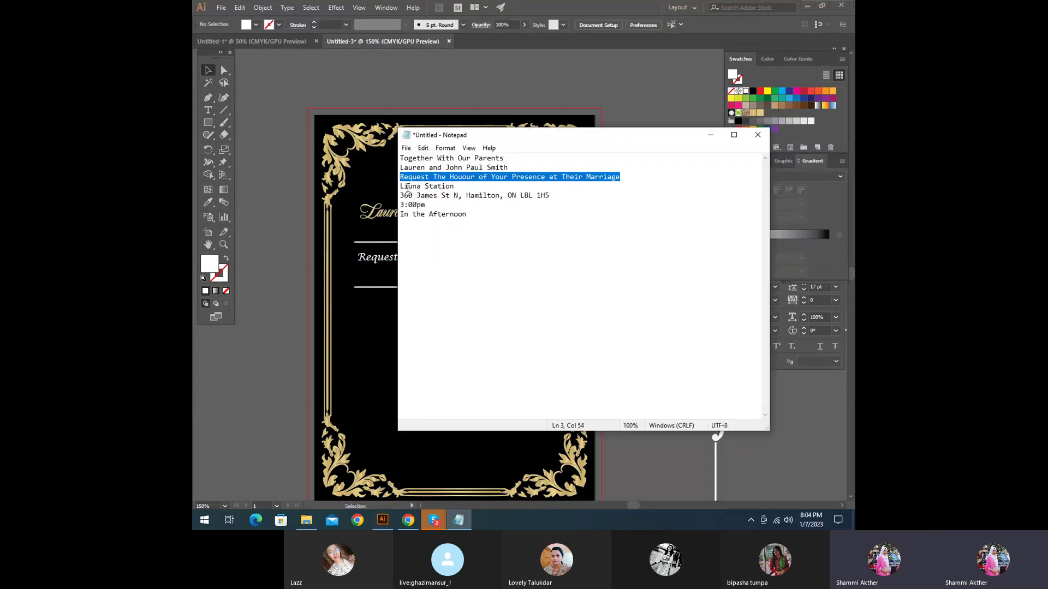
{"action": "left_click", "coordinate": [710, 135]}
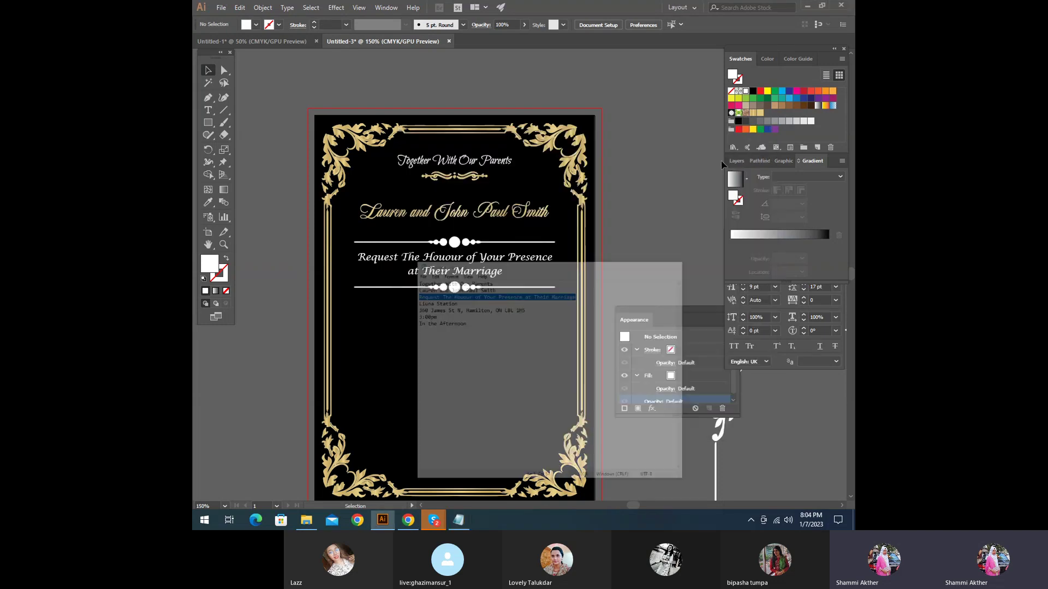
{"action": "left_click", "coordinate": [463, 217]}
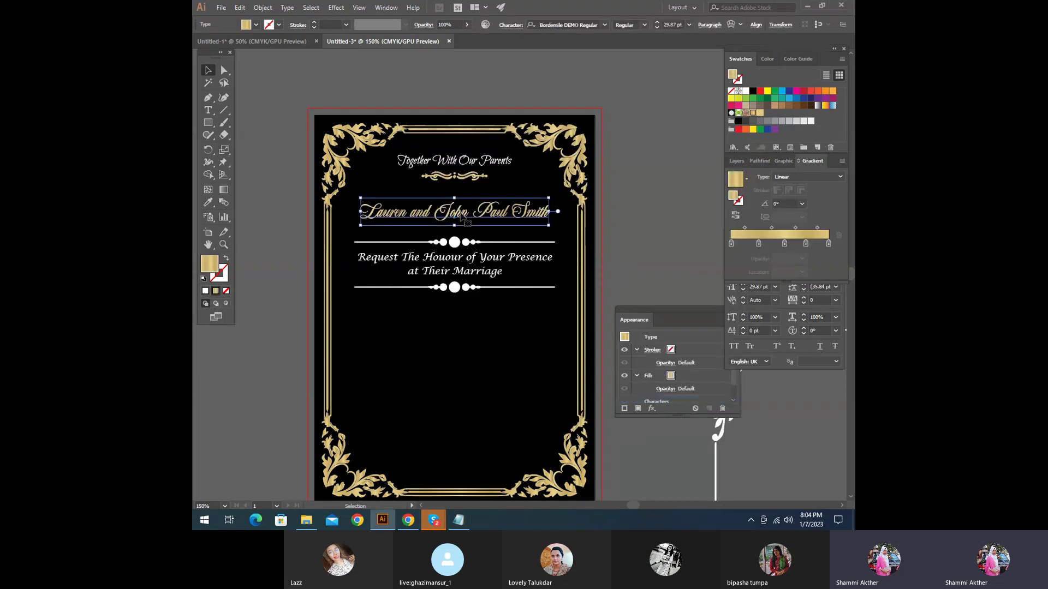
{"action": "left_click_drag", "start_coordinate": [463, 217], "coordinate": [459, 317]}
Step: Copy "Liuna Station" from the Notepad text and replace the duplicated names line with it
{"action": "left_click", "coordinate": [458, 520]}
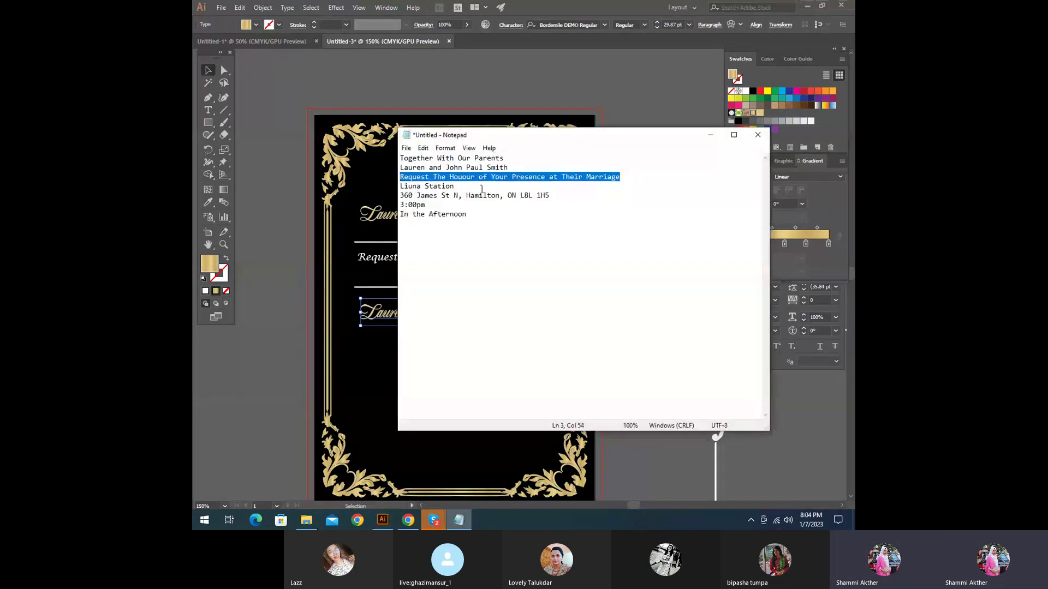
{"action": "left_click_drag", "start_coordinate": [456, 186], "coordinate": [399, 187]}
{"action": "key", "text": "ctrl+c"}
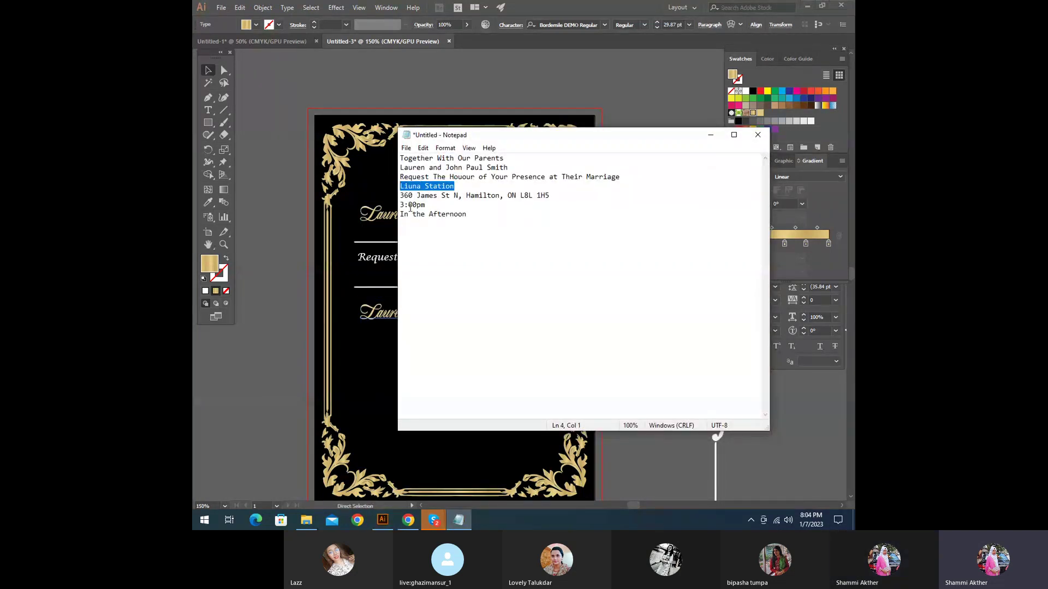
{"action": "left_click", "coordinate": [711, 137]}
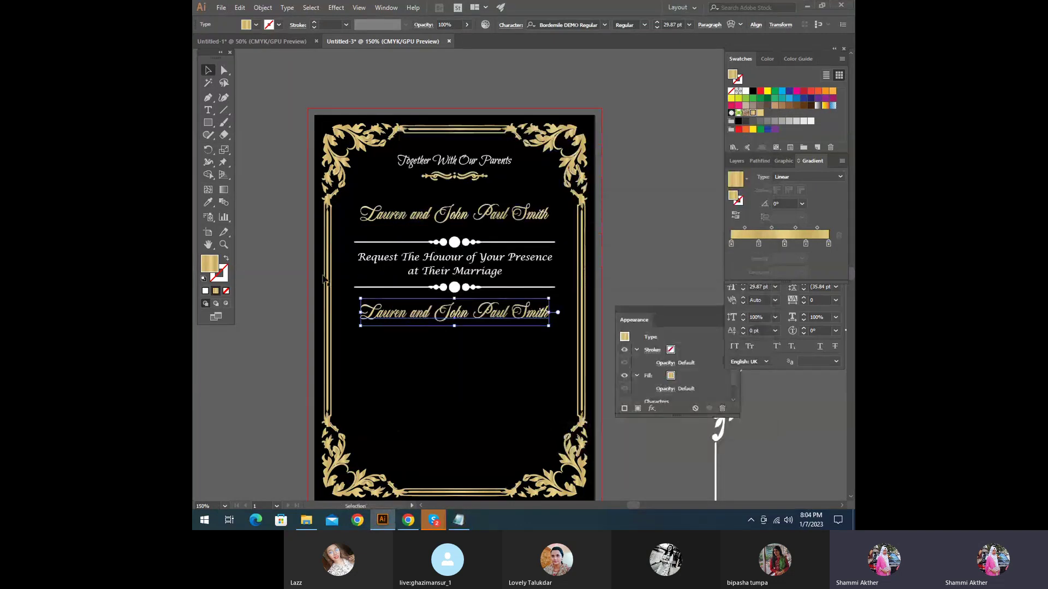
{"action": "left_click", "coordinate": [208, 110]}
{"action": "left_click_drag", "start_coordinate": [360, 313], "coordinate": [600, 342]}
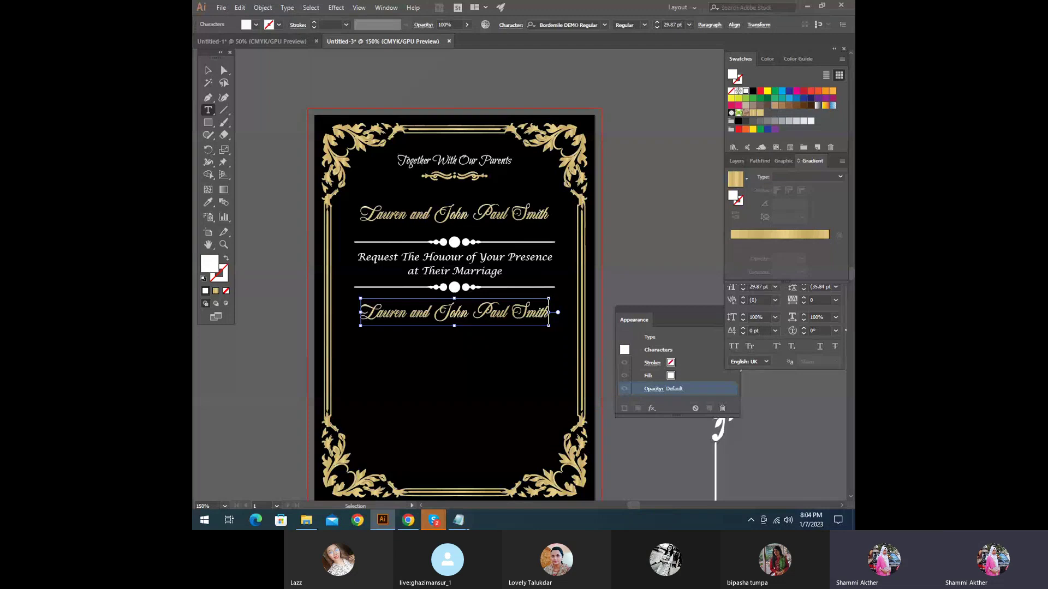
{"action": "left_click", "coordinate": [458, 519]}
{"action": "right_click", "coordinate": [437, 186]}
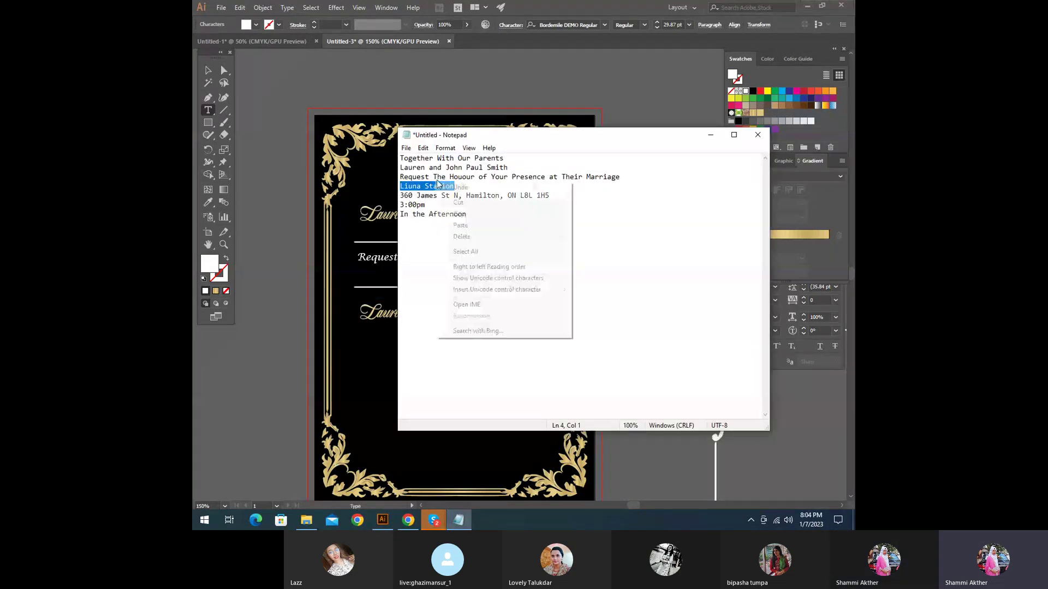
{"action": "left_click", "coordinate": [459, 213]}
{"action": "left_click", "coordinate": [711, 135]}
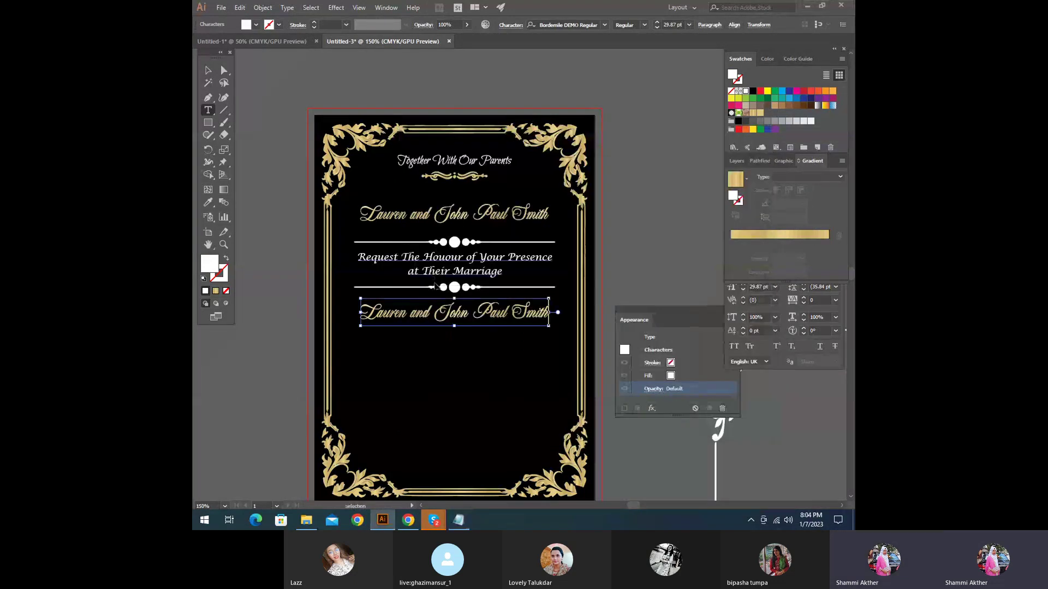
{"action": "left_click", "coordinate": [384, 315]}
{"action": "left_click_drag", "start_coordinate": [361, 315], "coordinate": [551, 315]}
{"action": "key", "text": "ctrl+v"}
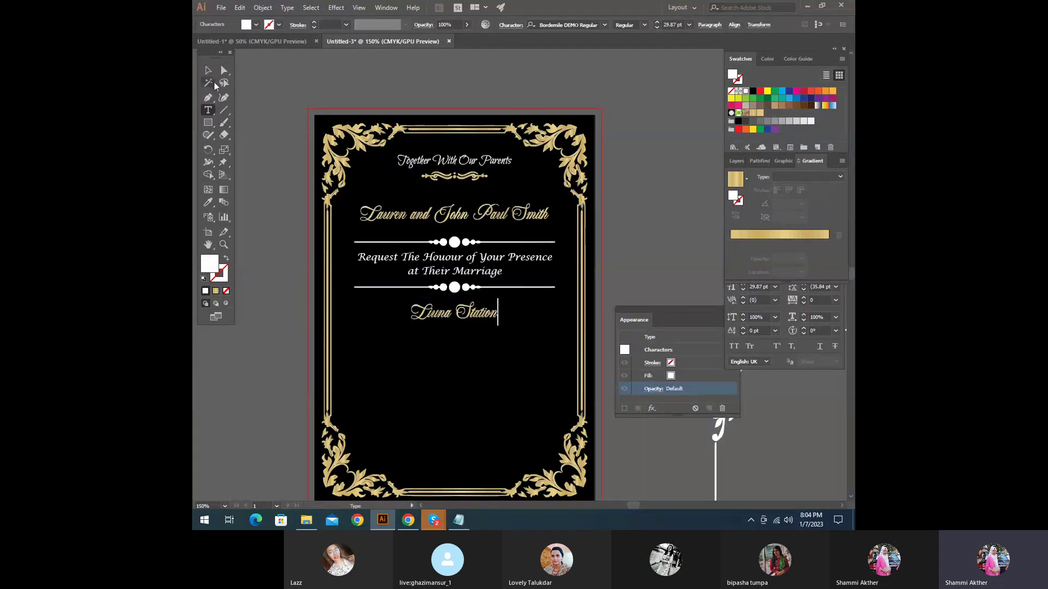
Step: Scale the "Liuna Station" line up to about 39.28 pt and nudge it down slightly beneath the lower divider
{"action": "left_click", "coordinate": [209, 71]}
{"action": "left_click_drag", "start_coordinate": [498, 326], "coordinate": [511, 332]}
{"action": "key", "text": "Down"}
{"action": "key", "text": "Down"}
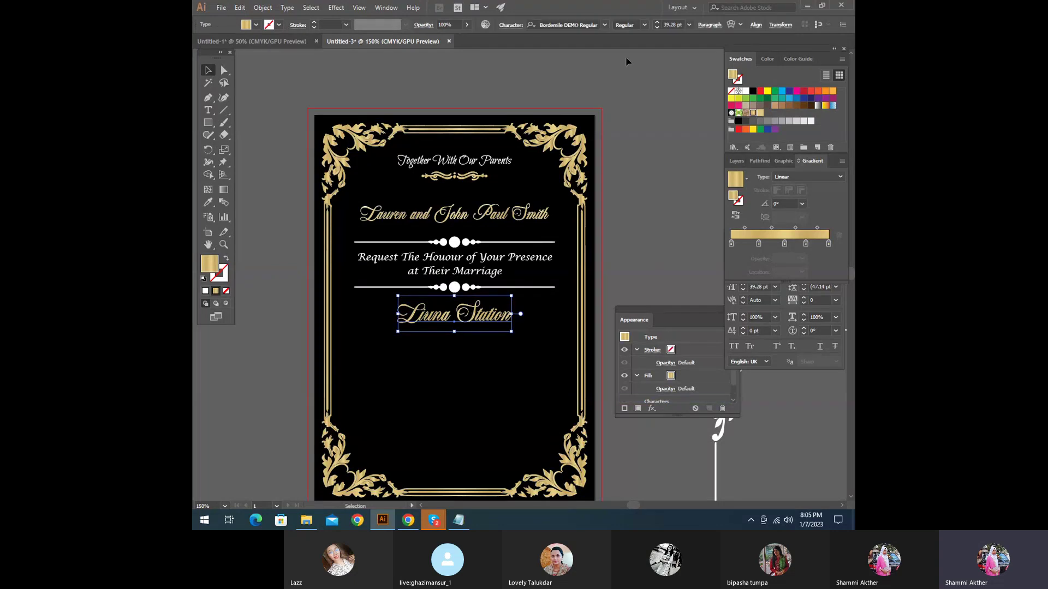
{"action": "left_click", "coordinate": [758, 25]}
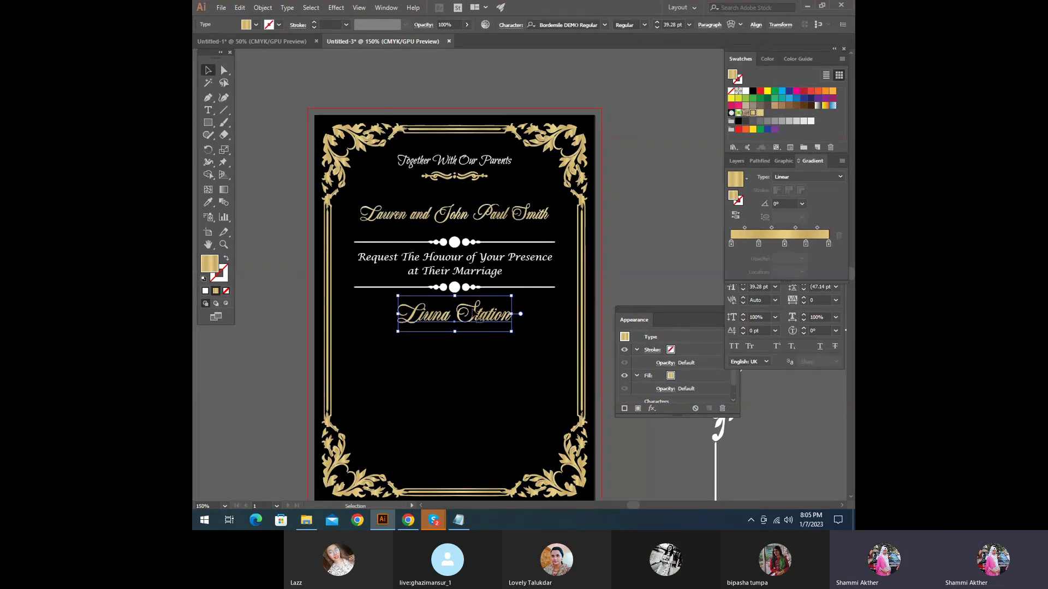
{"action": "left_click", "coordinate": [481, 336]}
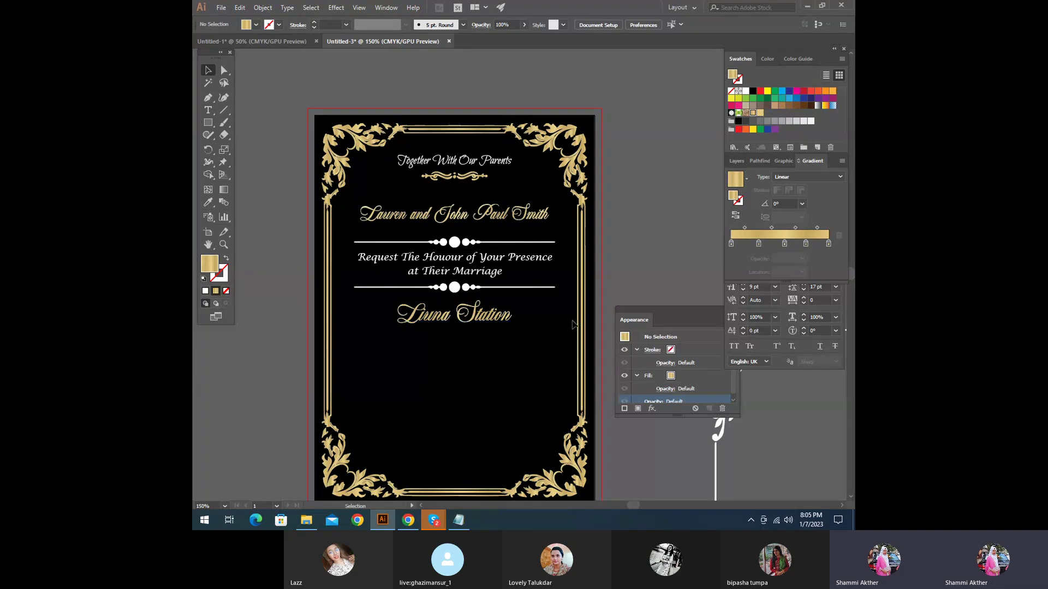
Step: Copy the venue's street address line from the Notepad text
{"action": "scroll", "coordinate": [524, 426], "scroll_direction": "down", "scroll_amount": 3}
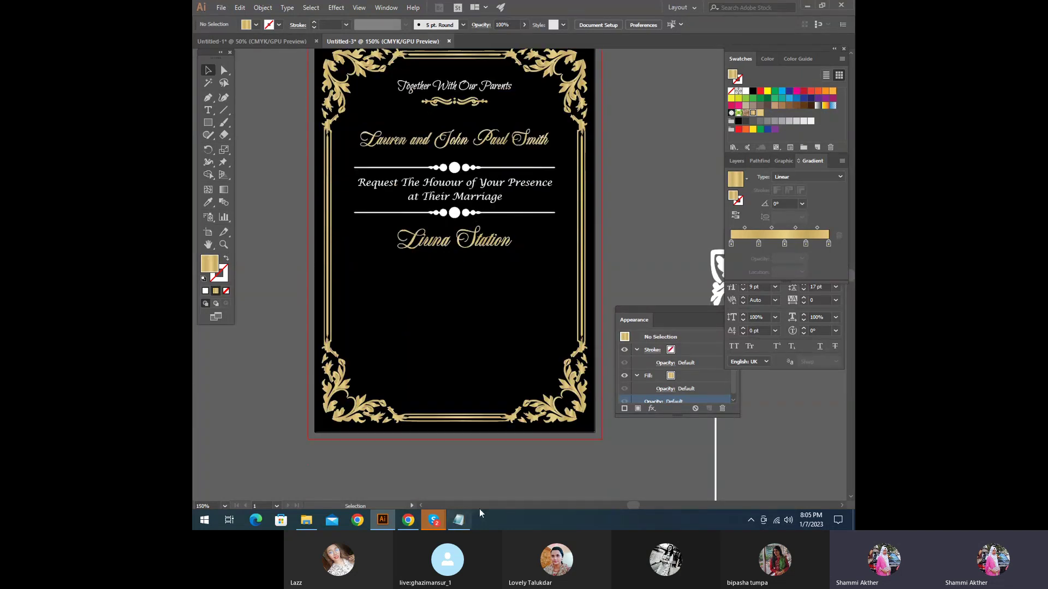
{"action": "left_click", "coordinate": [462, 525]}
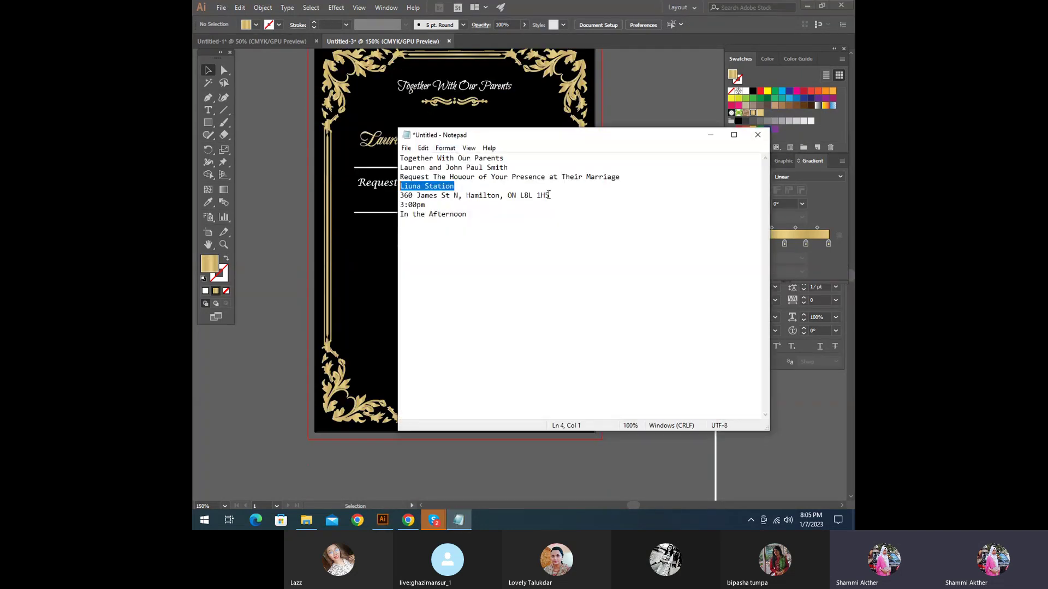
{"action": "left_click_drag", "start_coordinate": [549, 195], "coordinate": [398, 196]}
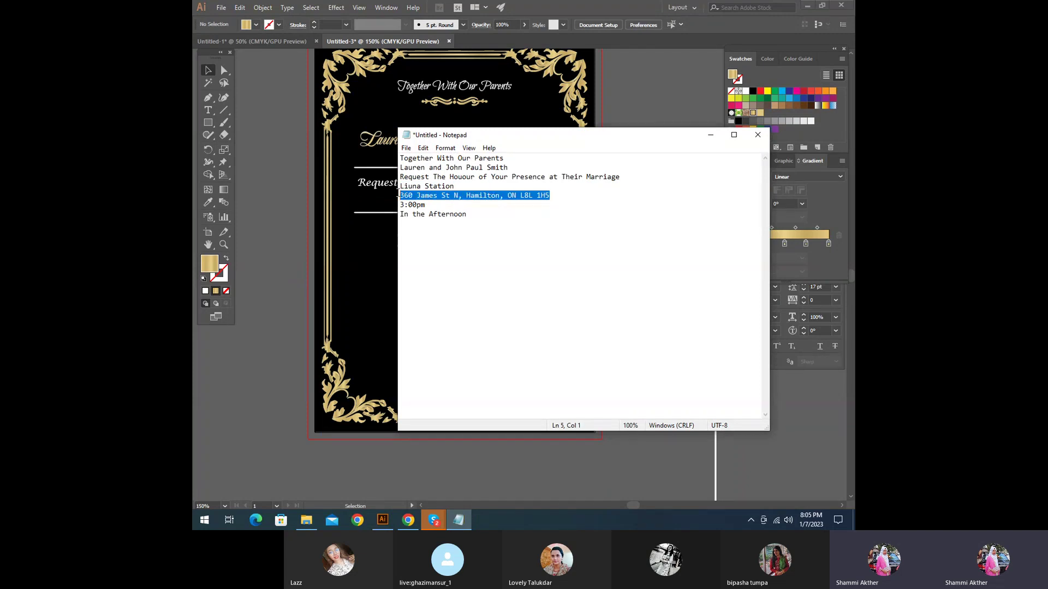
{"action": "key", "text": "ctrl+c"}
{"action": "left_click", "coordinate": [713, 111]}
Step: Duplicate the request text below "Liuna Station" and replace its wording with the venue's street address from Notepad
{"action": "left_click_drag", "start_coordinate": [451, 183], "coordinate": [451, 267], "text": "alt"}
{"action": "left_click", "coordinate": [208, 109]}
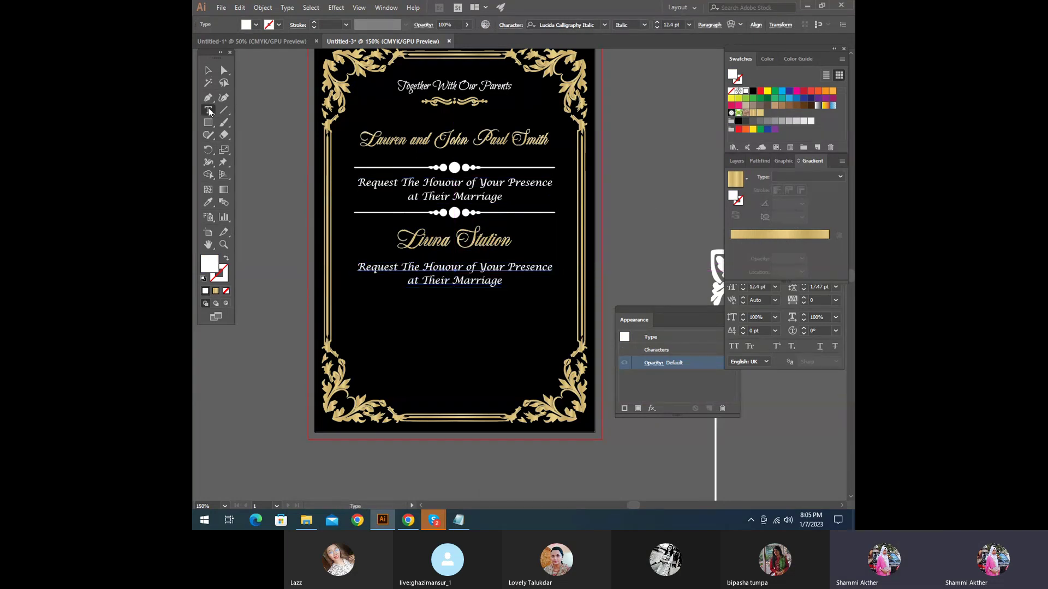
{"action": "left_click_drag", "start_coordinate": [358, 266], "coordinate": [515, 288]}
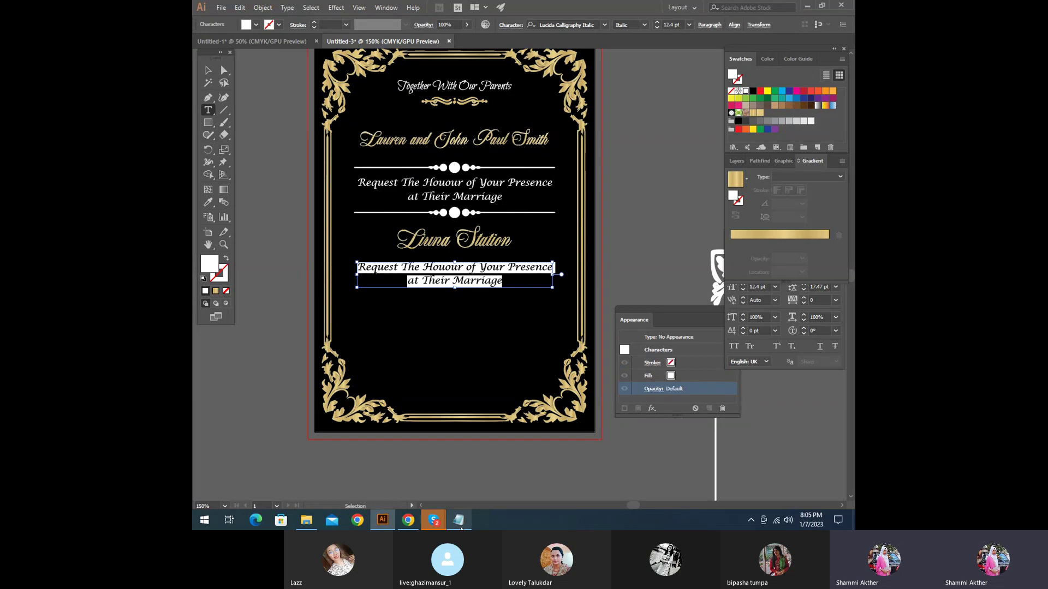
{"action": "left_click", "coordinate": [459, 520]}
{"action": "right_click", "coordinate": [475, 196]}
{"action": "left_click", "coordinate": [491, 226]}
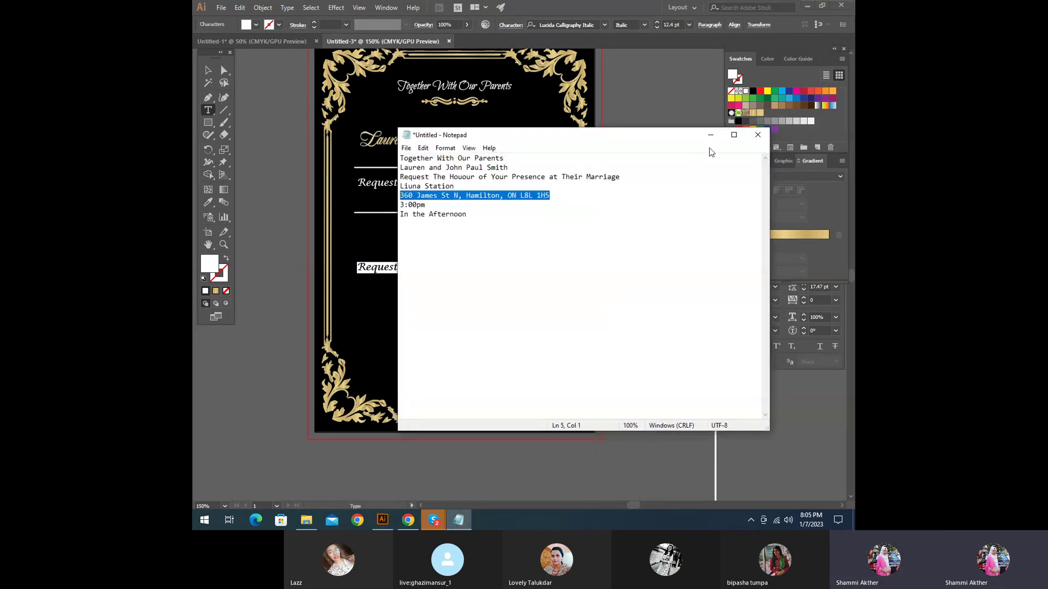
{"action": "left_click", "coordinate": [710, 135]}
{"action": "key", "text": "ctrl+v"}
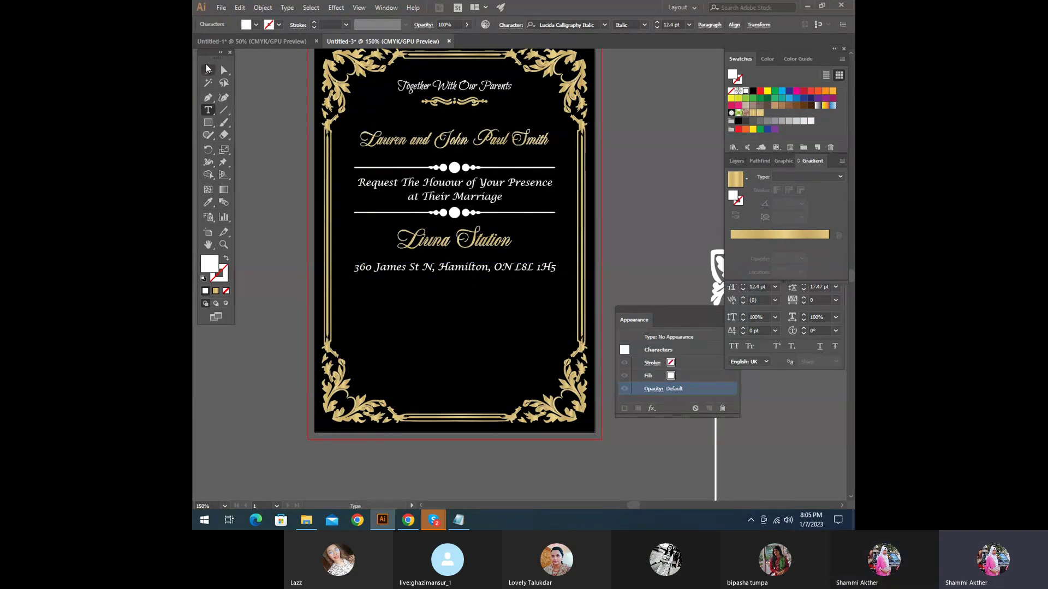
{"action": "left_click", "coordinate": [207, 68]}
{"action": "left_click", "coordinate": [642, 244]}
{"action": "left_click", "coordinate": [467, 271]}
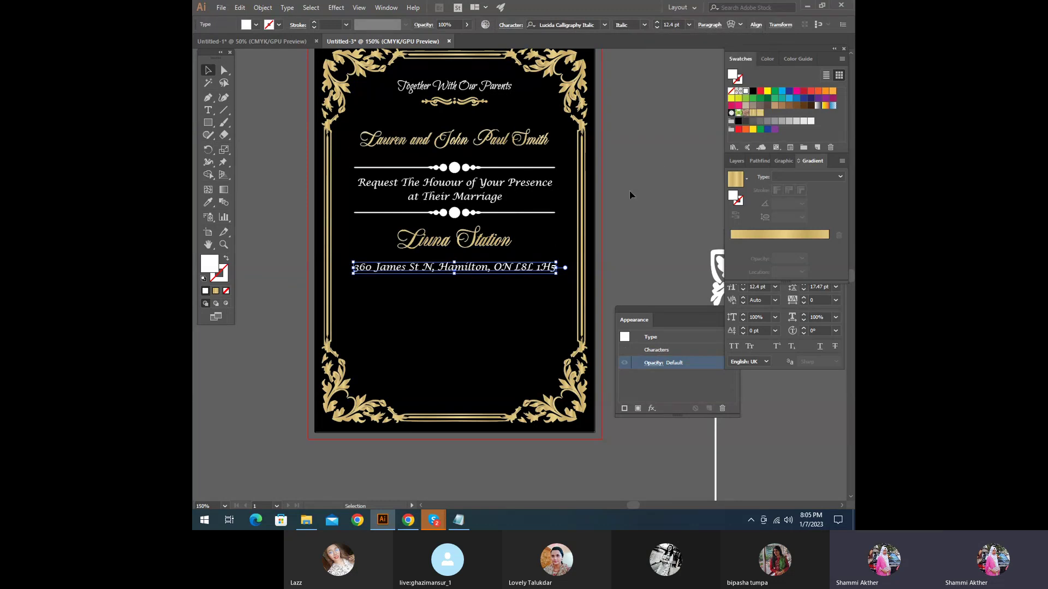
Step: Tighten the gap between "Liuna Station" and the address line by nudging the venue name down and the address up
{"action": "key", "text": "Up"}
{"action": "key", "text": "Up"}
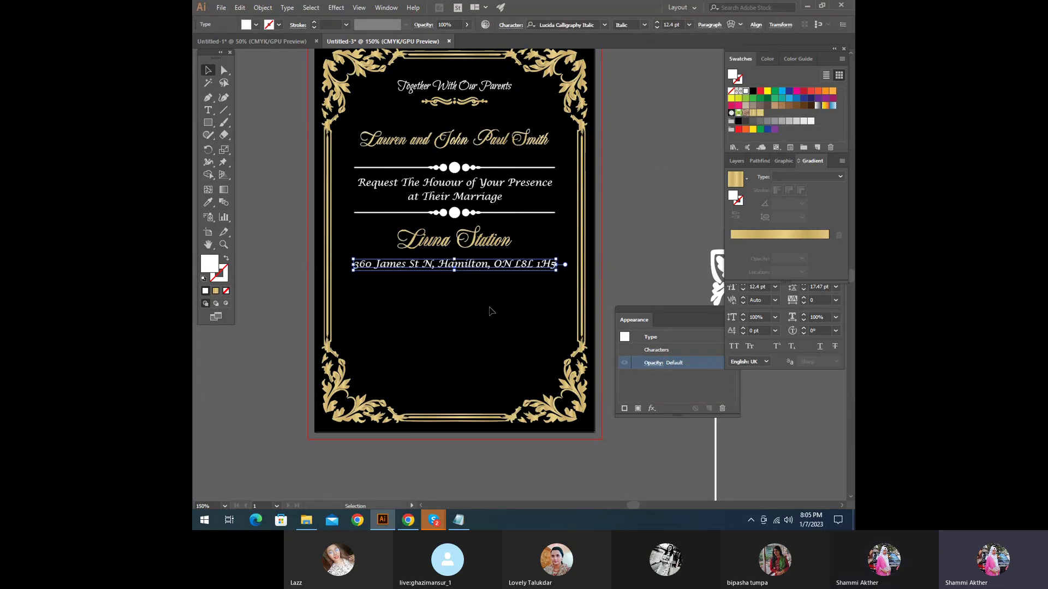
{"action": "left_click", "coordinate": [483, 249]}
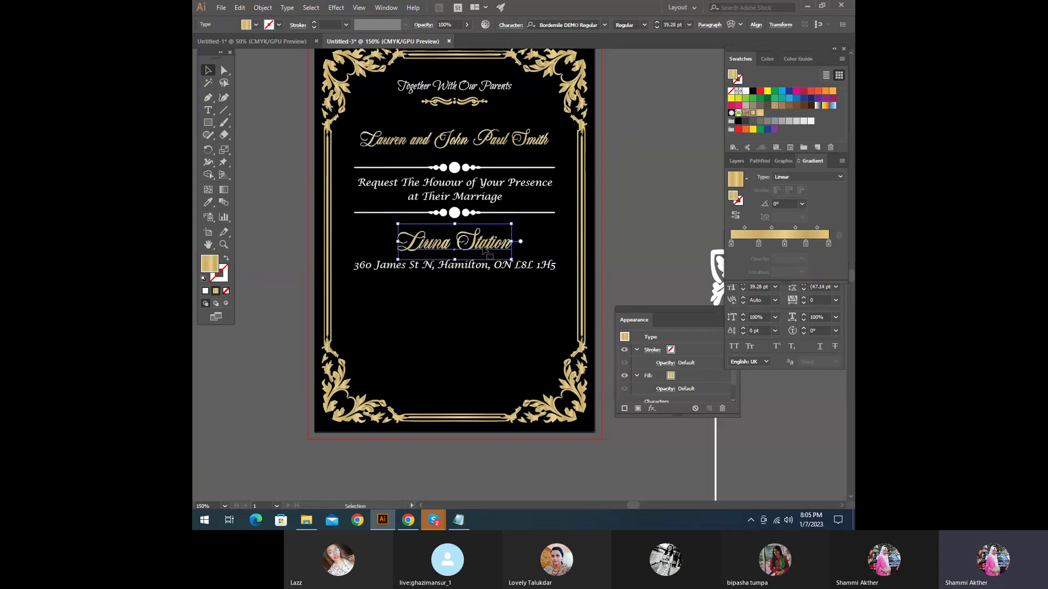
{"action": "left_click", "coordinate": [477, 267]}
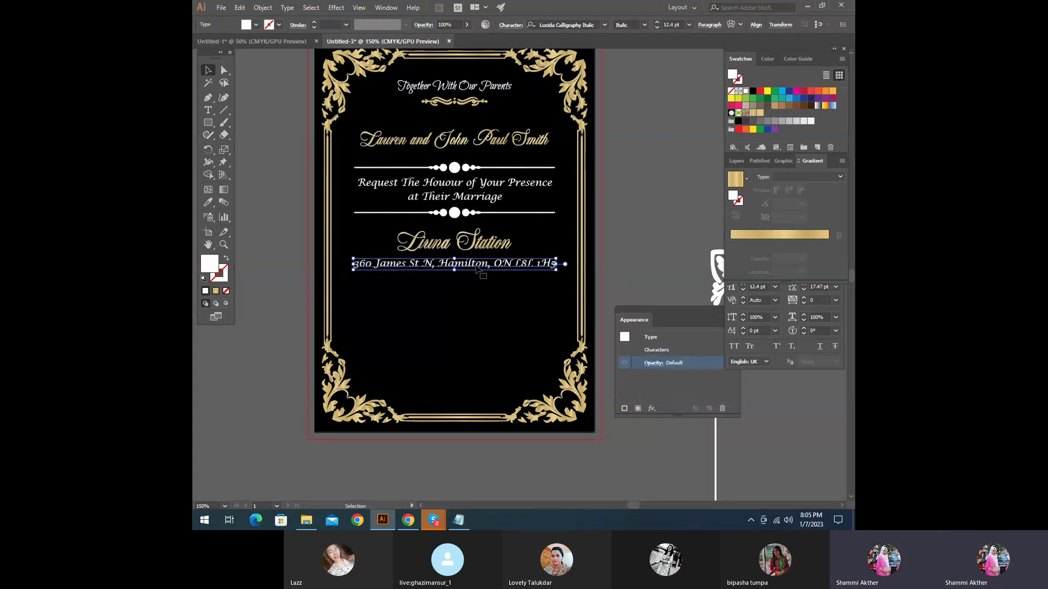
Step: Duplicate the address line just below itself and replace its wording with "3:00pm" from the Notepad text
{"action": "left_click_drag", "start_coordinate": [462, 263], "coordinate": [459, 284]}
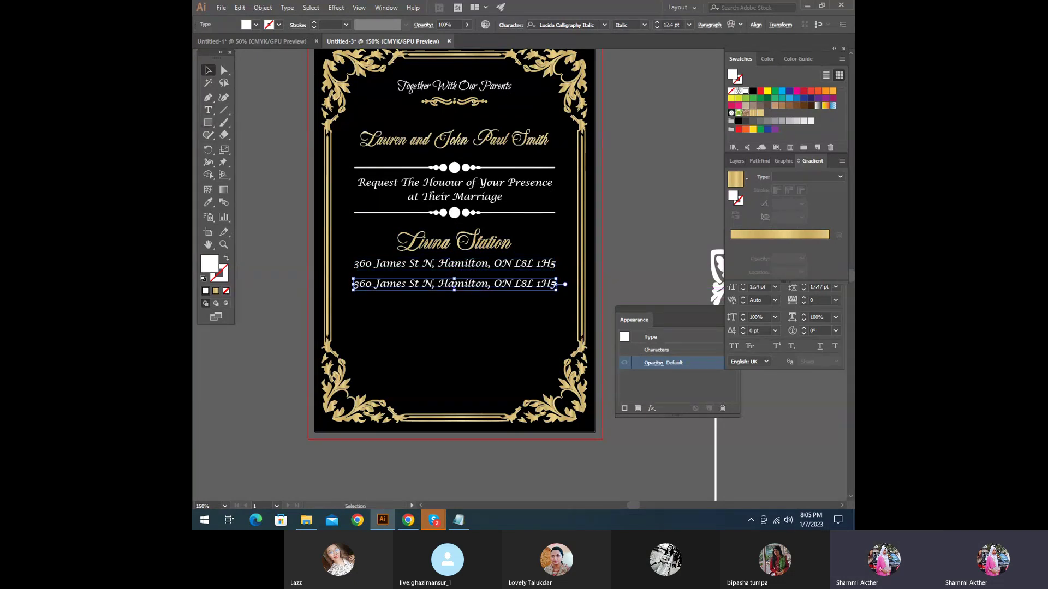
{"action": "left_click", "coordinate": [458, 520]}
{"action": "left_click_drag", "start_coordinate": [425, 205], "coordinate": [390, 209]}
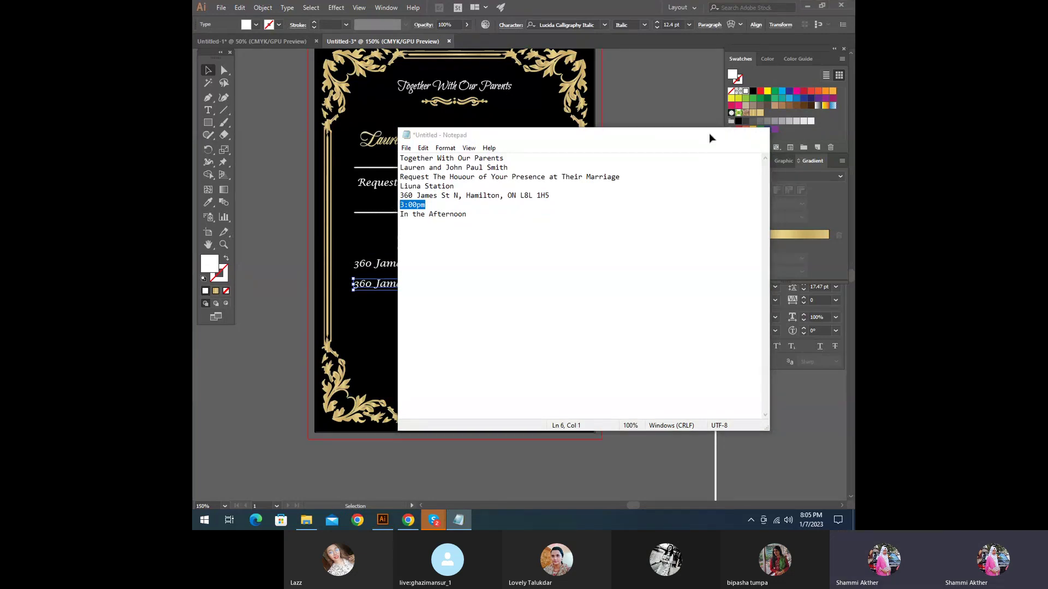
{"action": "left_click", "coordinate": [710, 134]}
{"action": "double_click", "coordinate": [413, 285]}
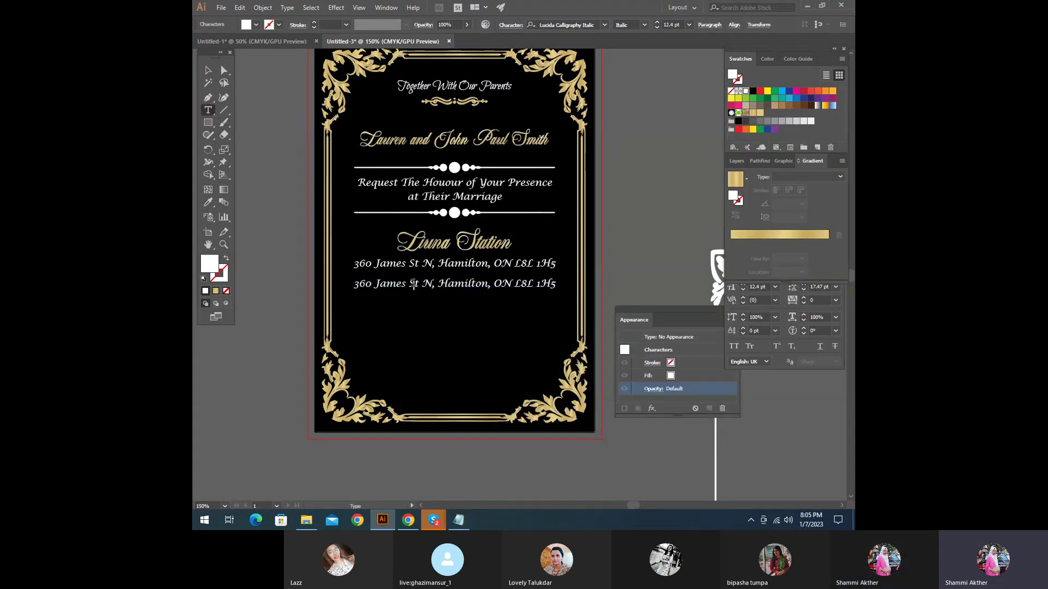
{"action": "key", "text": "ctrl+a"}
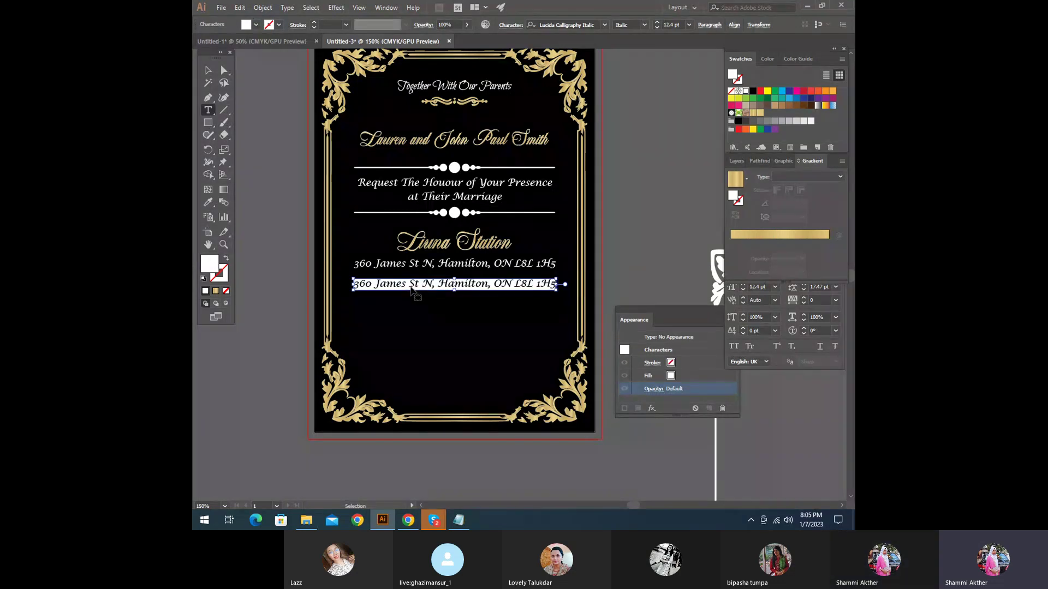
{"action": "key", "text": "ctrl+v"}
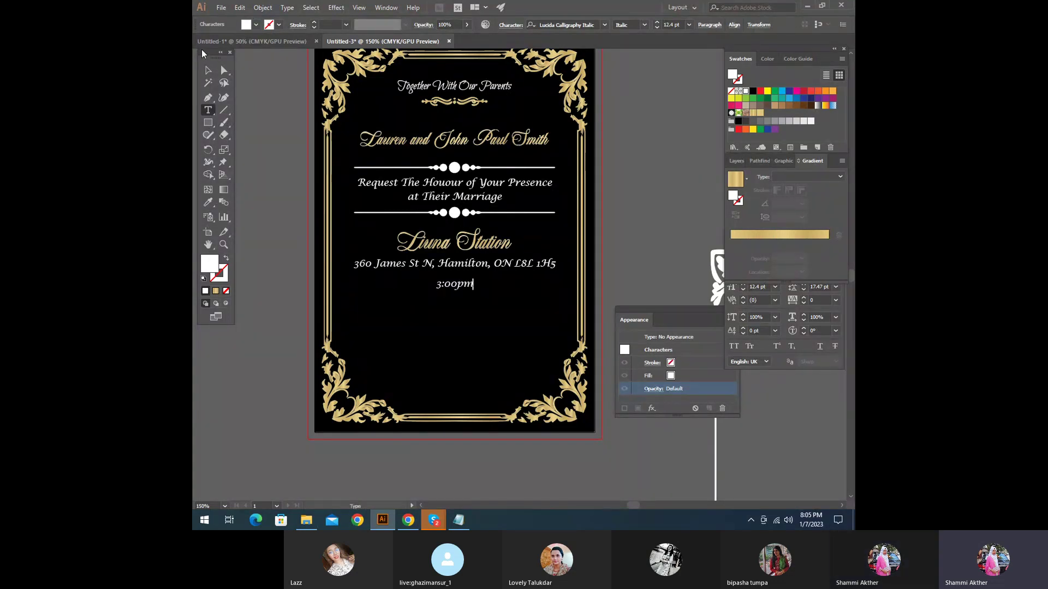
{"action": "left_click", "coordinate": [207, 67]}
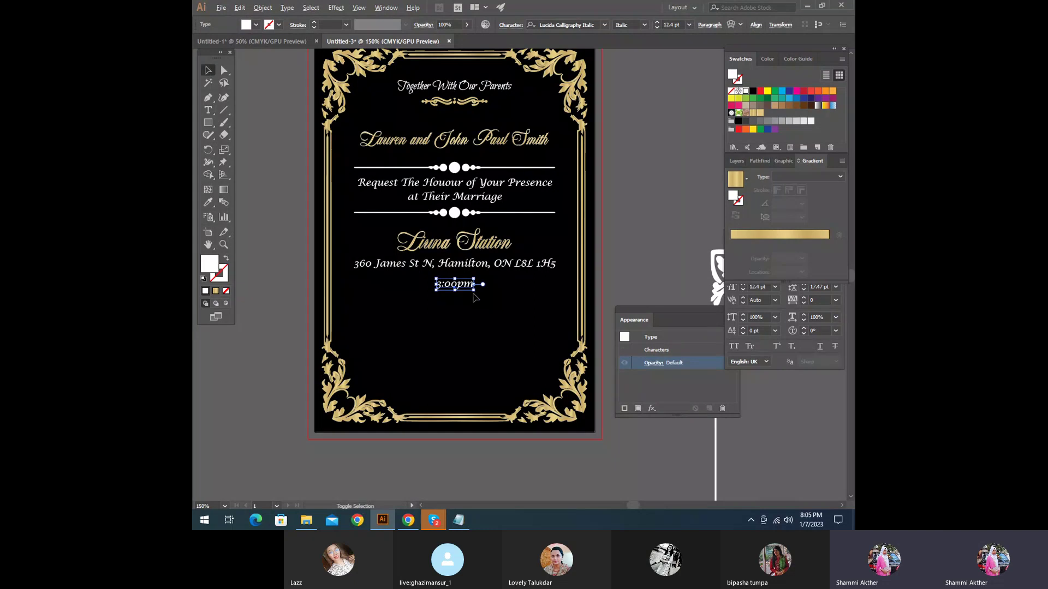
Step: Scale the "3:00pm" line up to about 28.66 pt and nudge it and the address line slightly upward
{"action": "left_click_drag", "start_coordinate": [474, 293], "coordinate": [499, 299]}
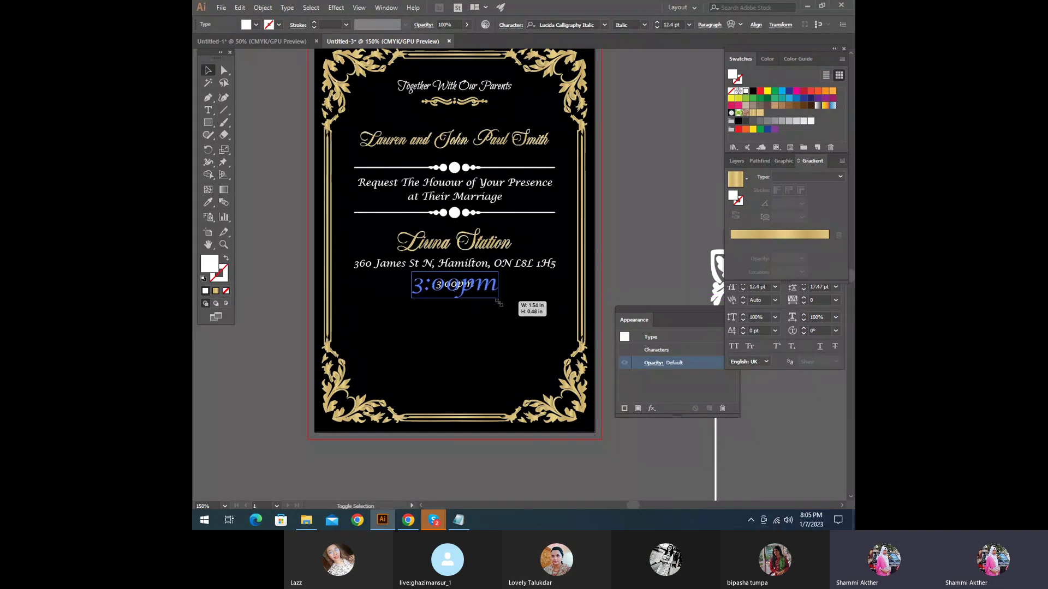
{"action": "left_click", "coordinate": [606, 250]}
{"action": "left_click", "coordinate": [444, 297]}
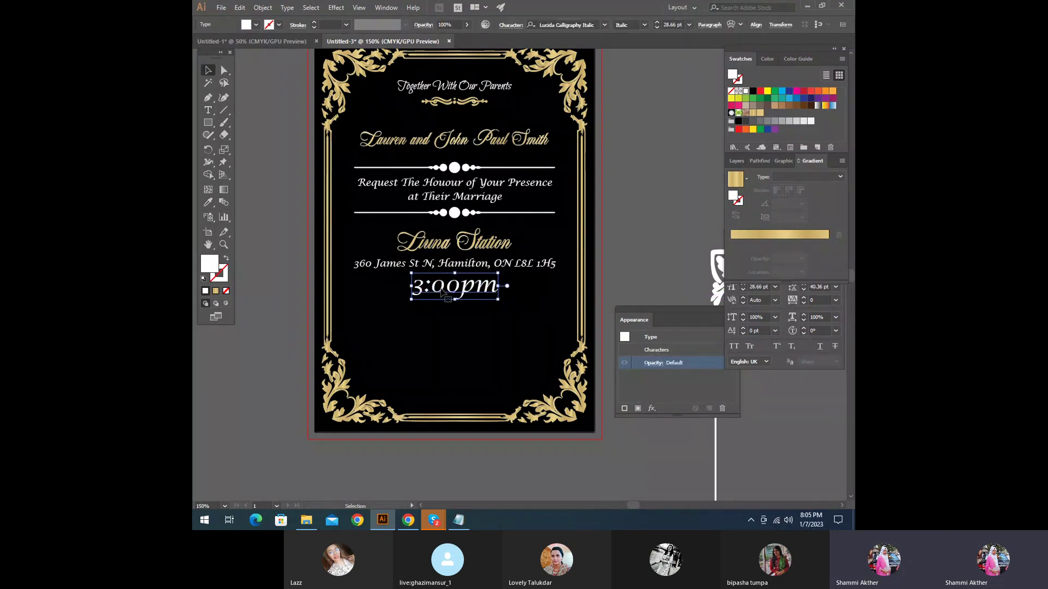
{"action": "key", "text": "Up"}
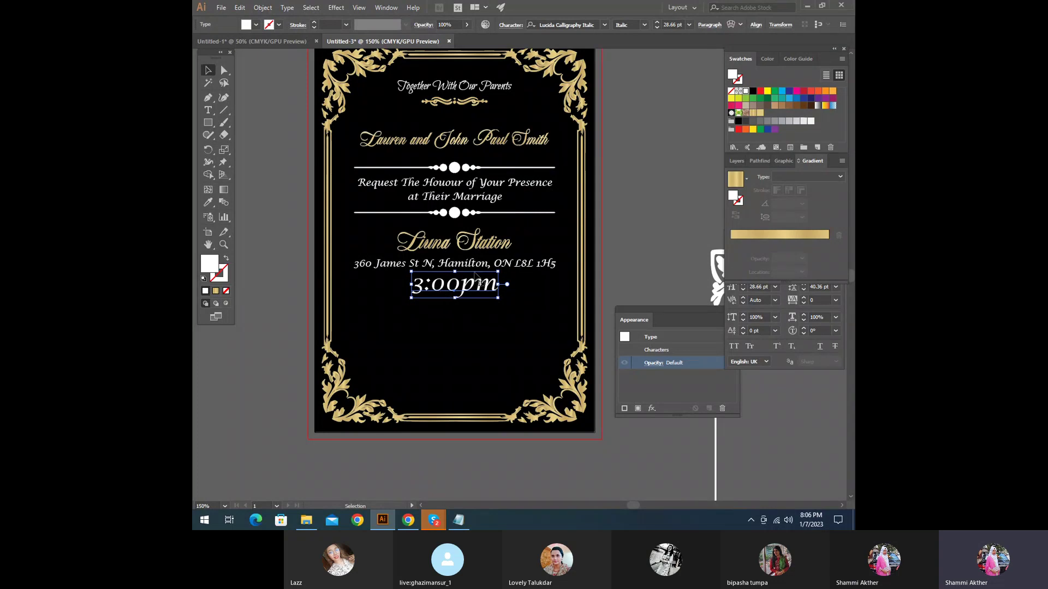
{"action": "left_click", "coordinate": [487, 267]}
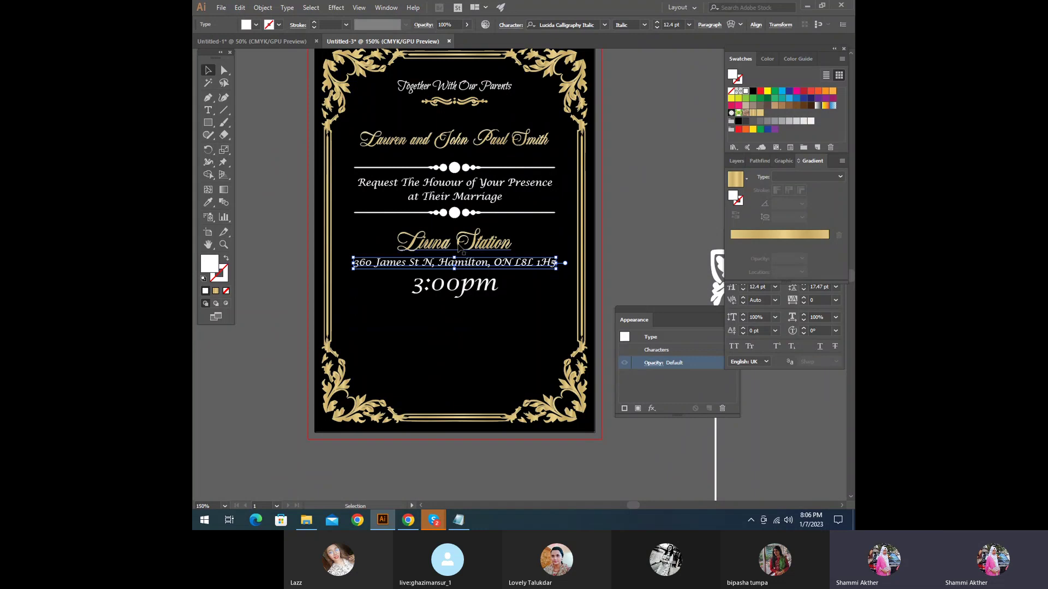
{"action": "left_click", "coordinate": [465, 253]}
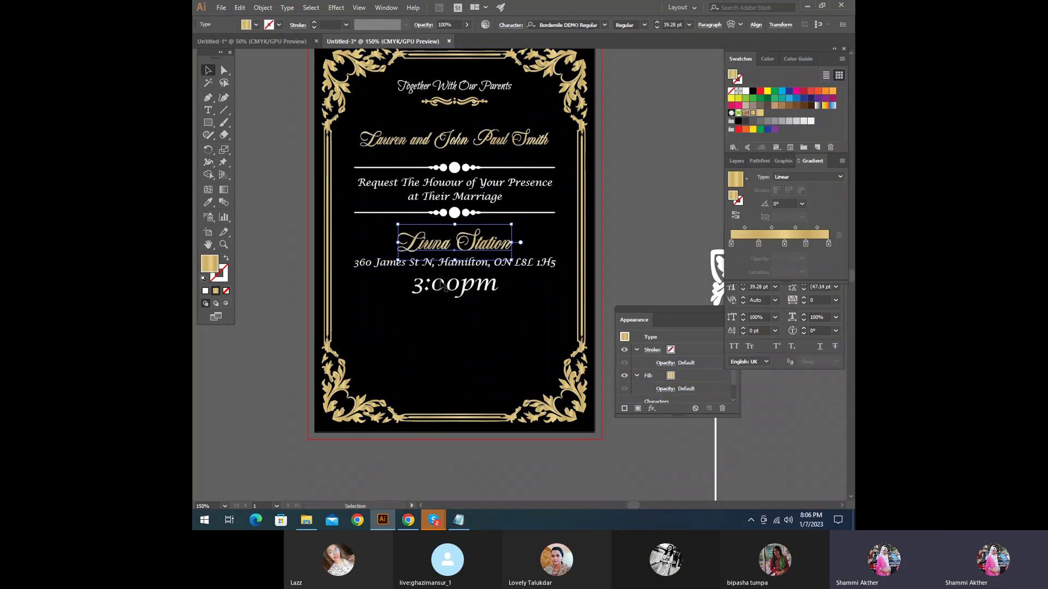
Step: Center the "3:00pm" line horizontally, reduce it to about 27.67 pt and move it down to leave a gap below the address
{"action": "left_click", "coordinate": [445, 292]}
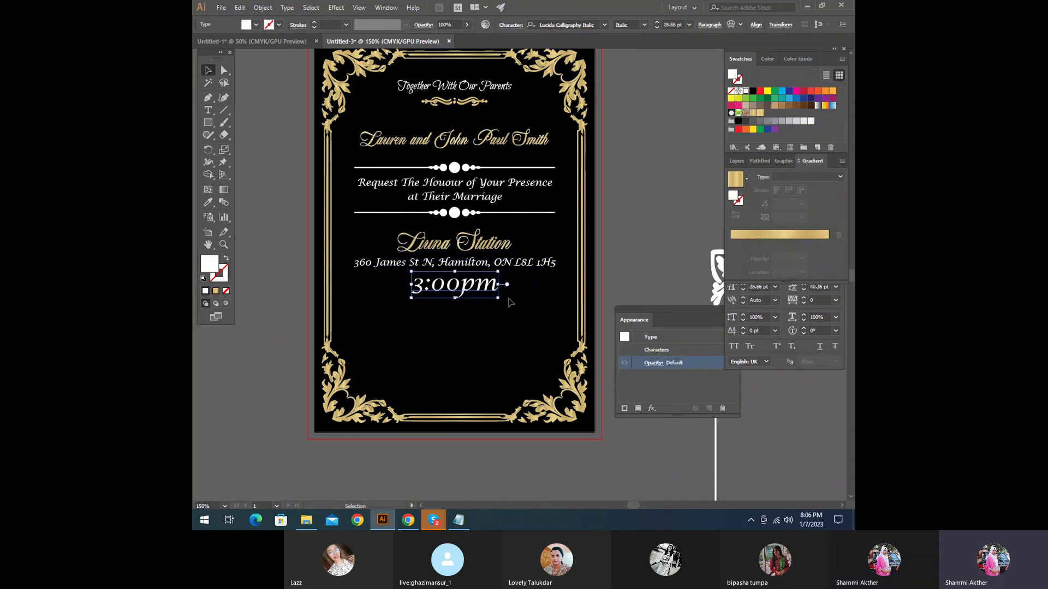
{"action": "left_click", "coordinate": [756, 25]}
{"action": "left_click", "coordinate": [668, 59]}
{"action": "left_click_drag", "start_coordinate": [496, 300], "coordinate": [495, 298]}
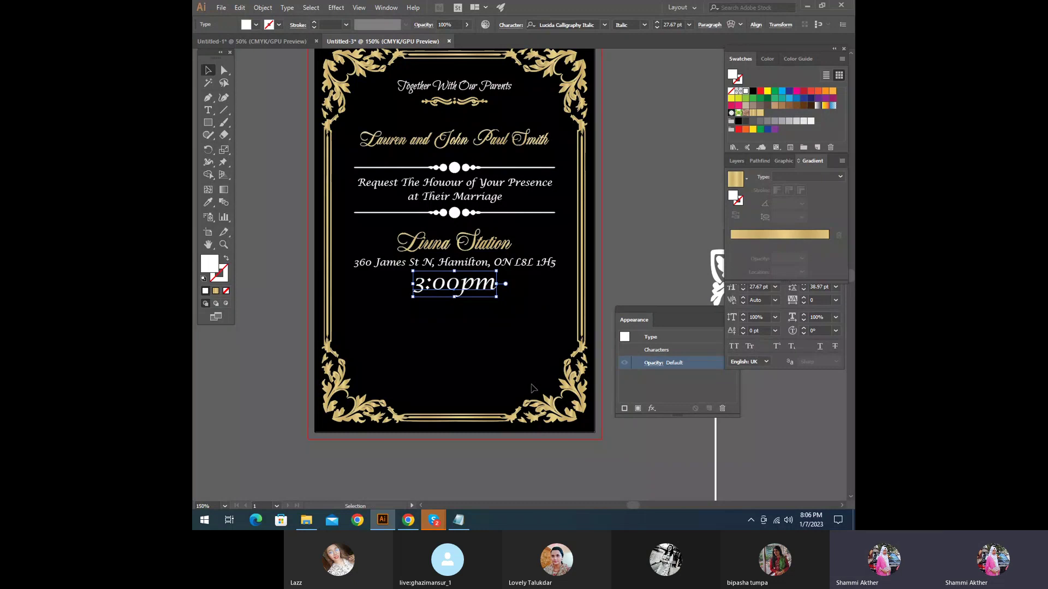
{"action": "key", "text": "shift+Down"}
{"action": "key", "text": "shift+Down"}
{"action": "key", "text": "shift+Up"}
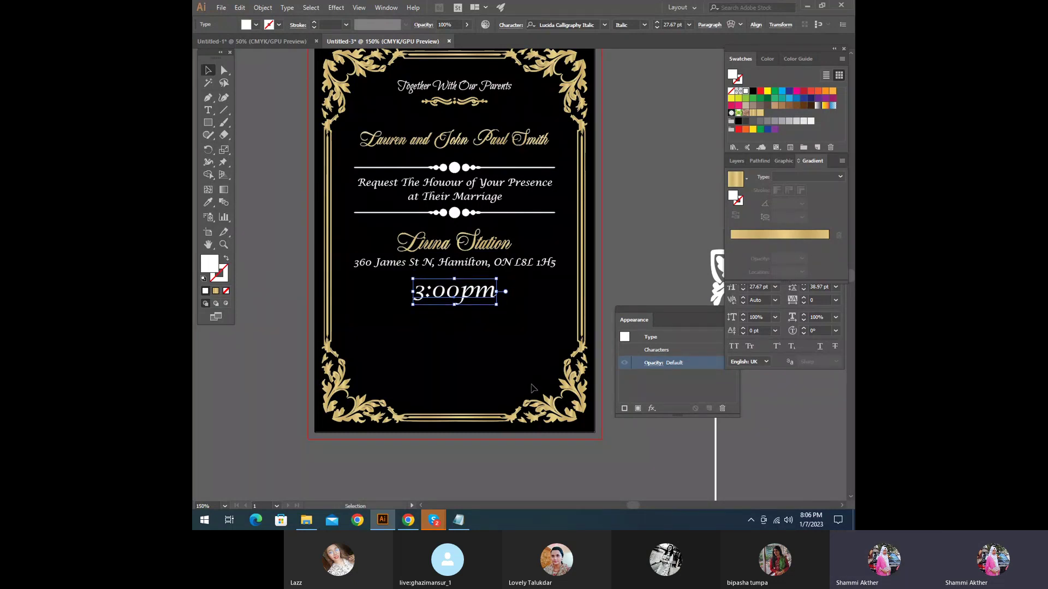
{"action": "key", "text": "Up"}
{"action": "left_click", "coordinate": [628, 231]}
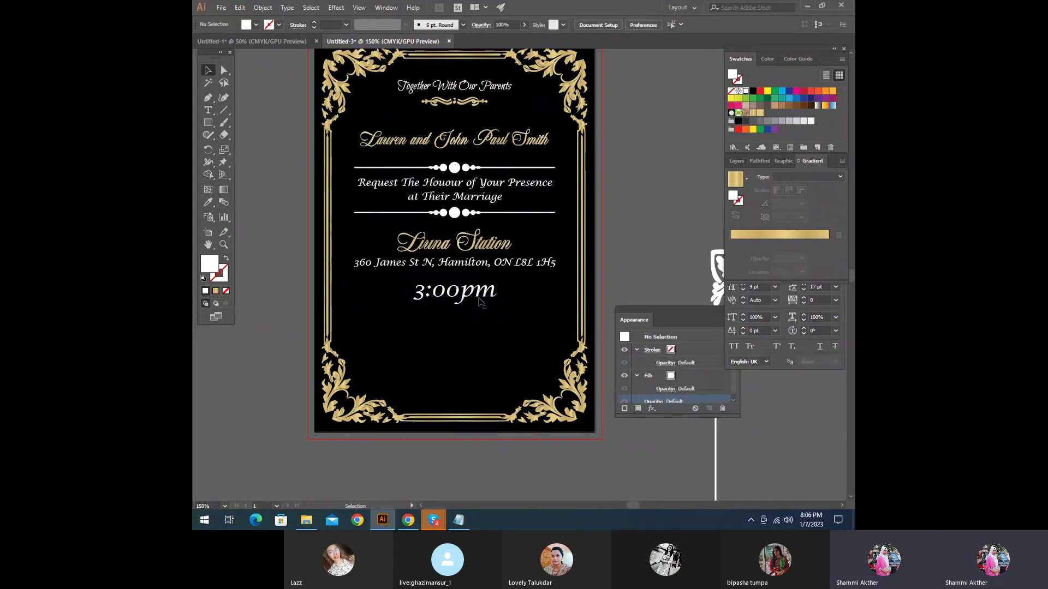
{"action": "left_click", "coordinate": [456, 298]}
{"action": "left_click", "coordinate": [469, 518]}
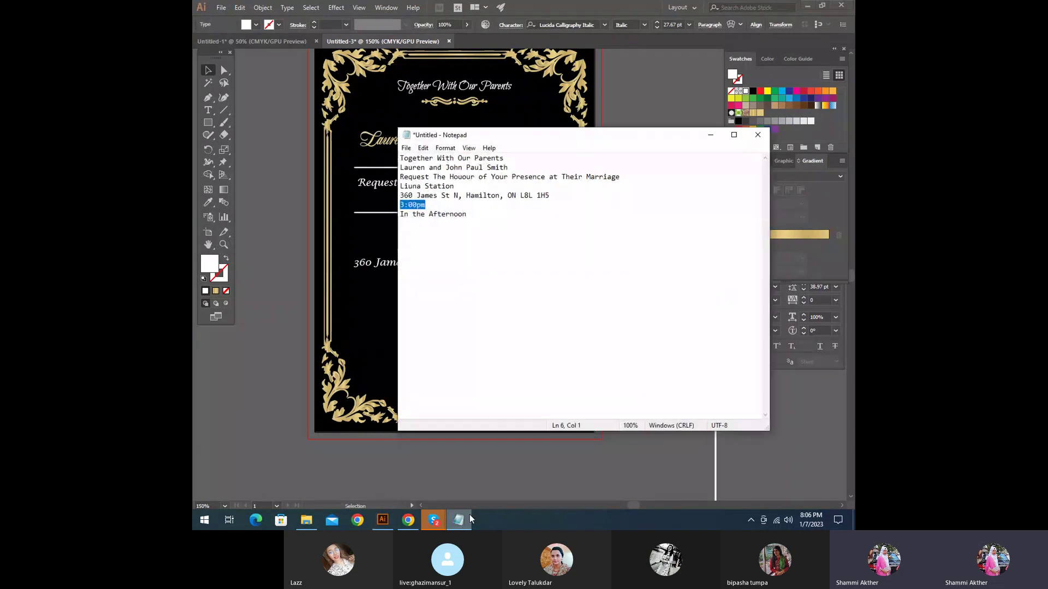
{"action": "left_click", "coordinate": [469, 518]}
{"action": "left_click_drag", "start_coordinate": [461, 293], "coordinate": [461, 327]}
{"action": "left_click", "coordinate": [458, 520]}
{"action": "left_click_drag", "start_coordinate": [469, 216], "coordinate": [397, 223]}
{"action": "key", "text": "ctrl+c"}
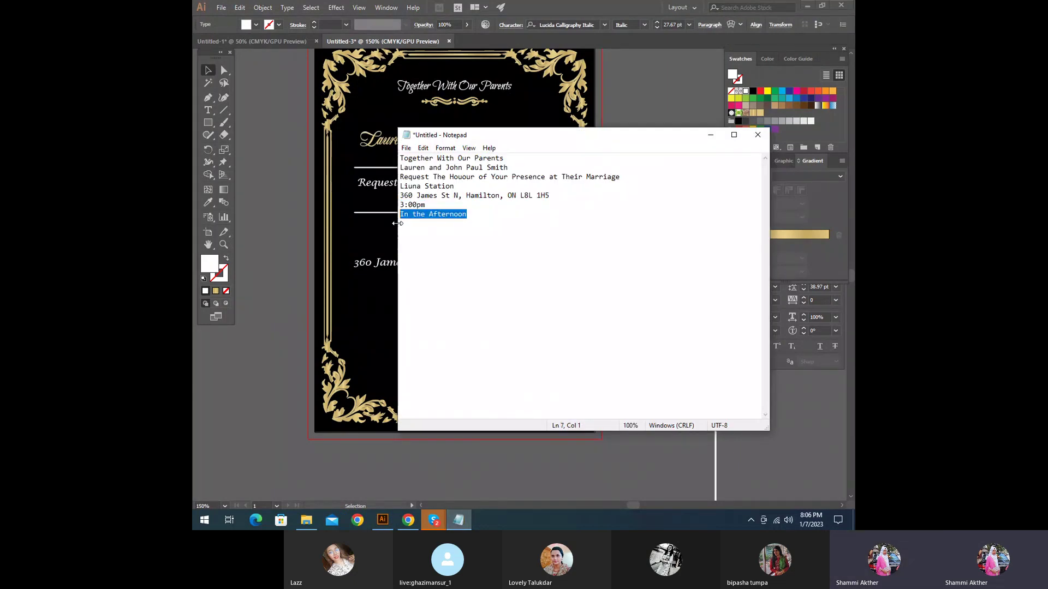
{"action": "left_click", "coordinate": [715, 133]}
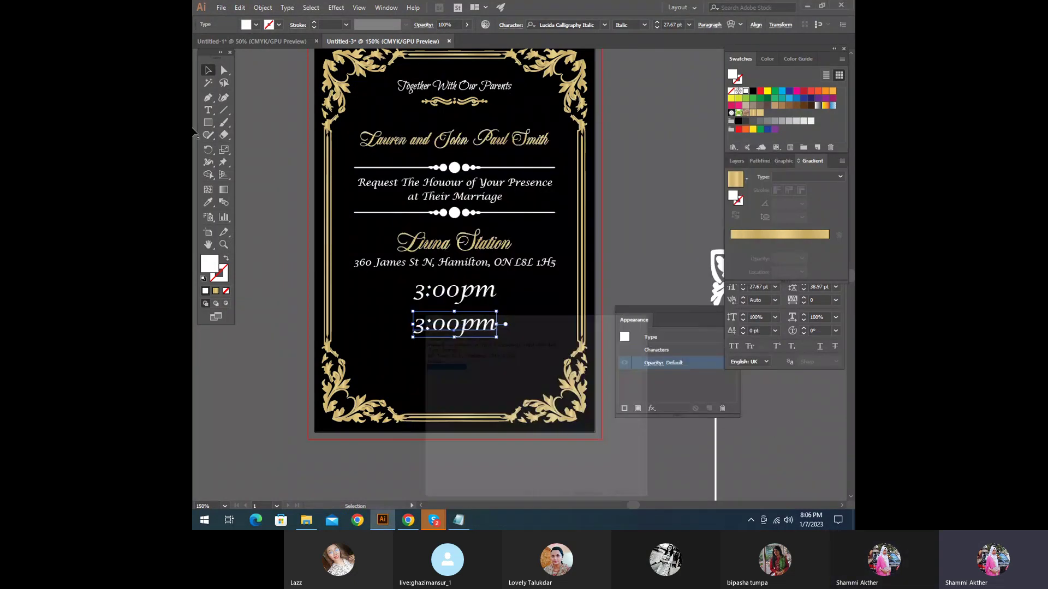
{"action": "left_click", "coordinate": [208, 111]}
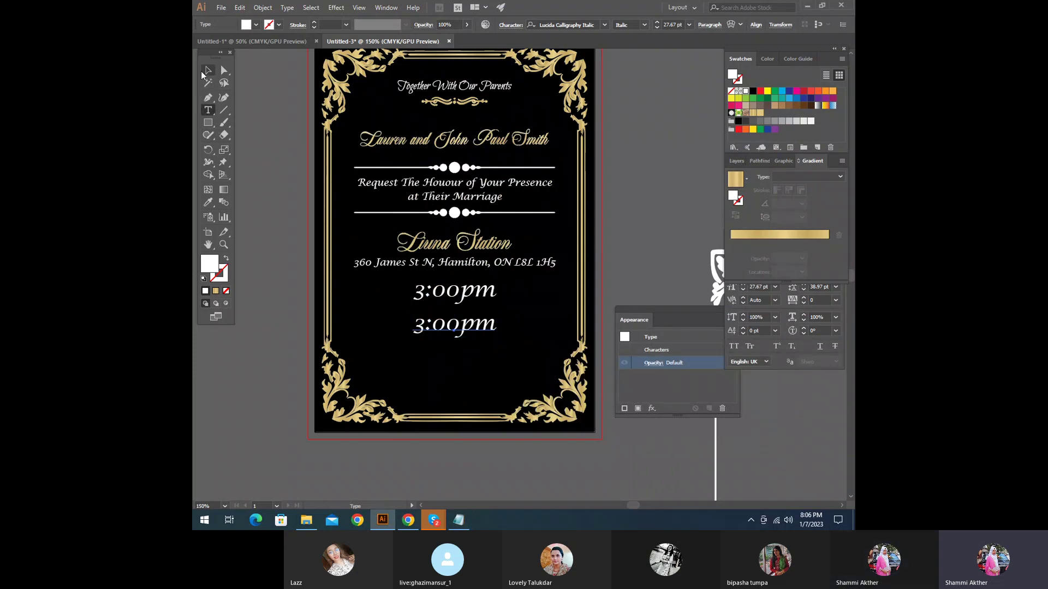
{"action": "left_click", "coordinate": [201, 68]}
{"action": "key", "text": "Delete"}
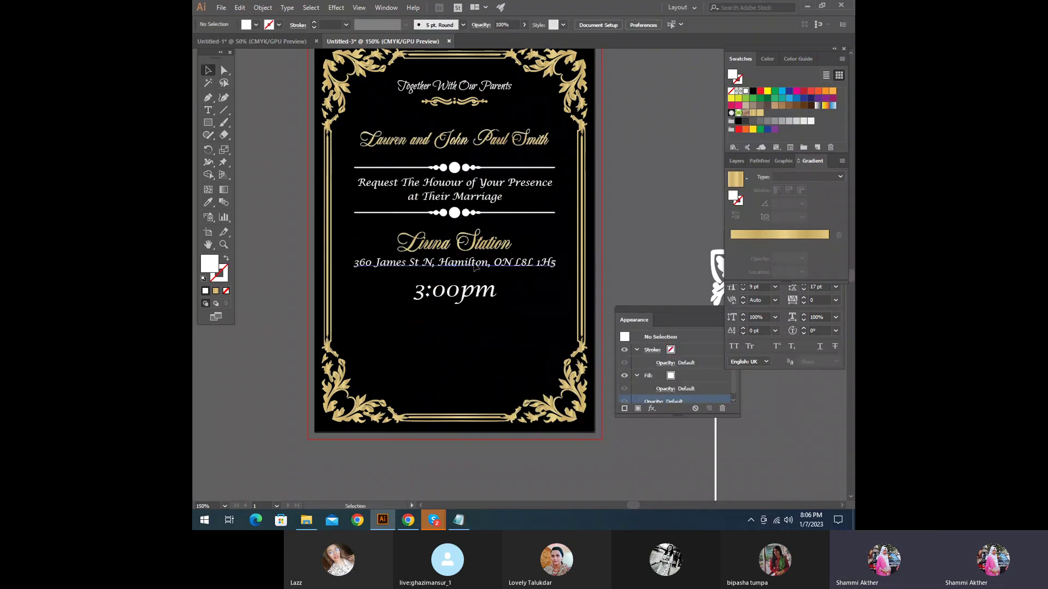
Step: Duplicate the address line near the bottom of the card and replace its wording with "In the Afternoon" from the Notepad text
{"action": "left_click_drag", "start_coordinate": [475, 266], "coordinate": [476, 367]}
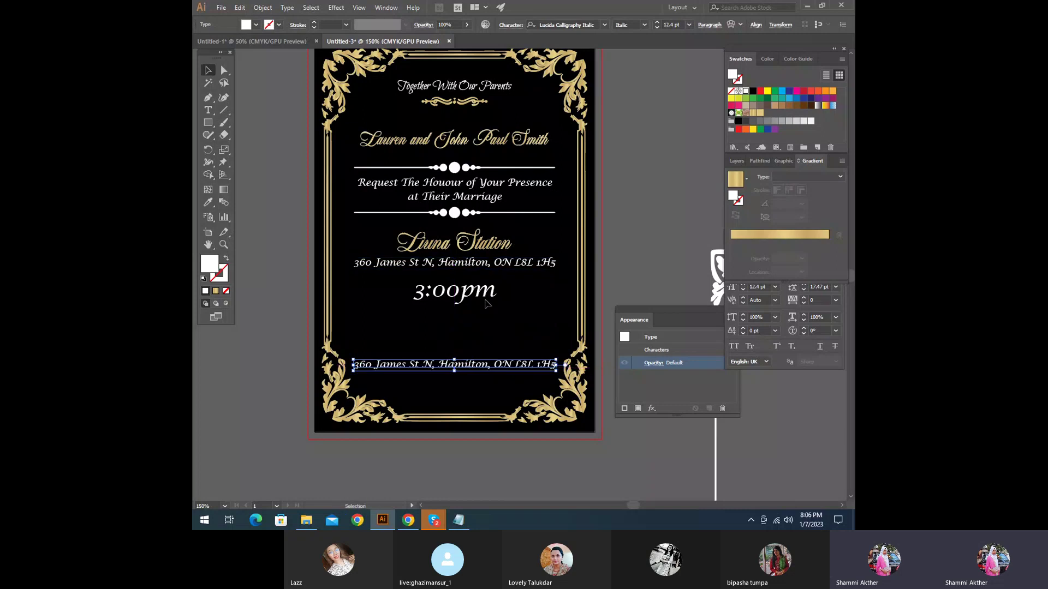
{"action": "left_click", "coordinate": [210, 111]}
{"action": "left_click_drag", "start_coordinate": [353, 365], "coordinate": [596, 372]}
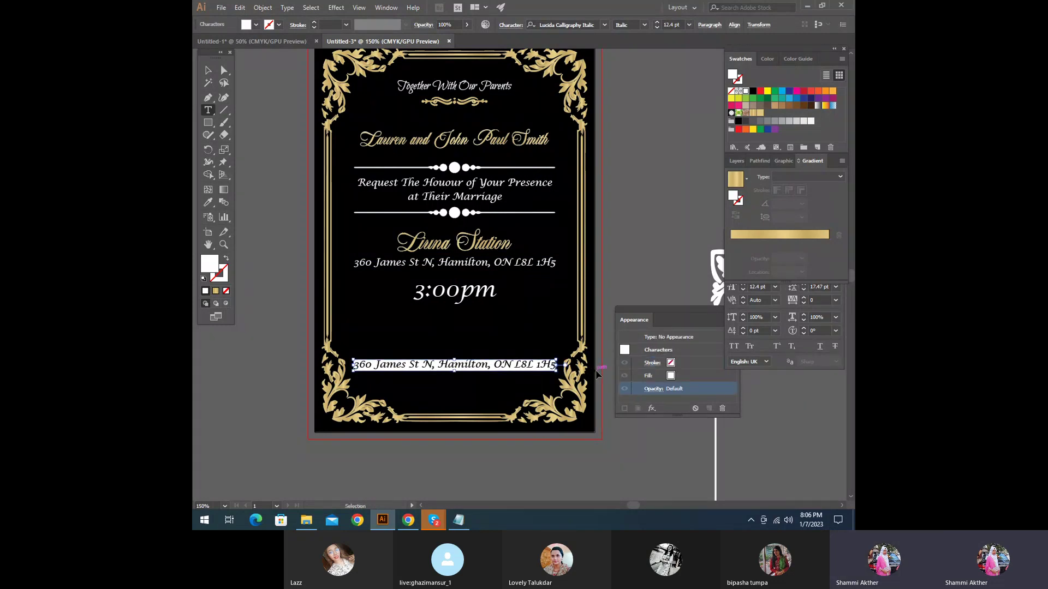
{"action": "left_click", "coordinate": [461, 525]}
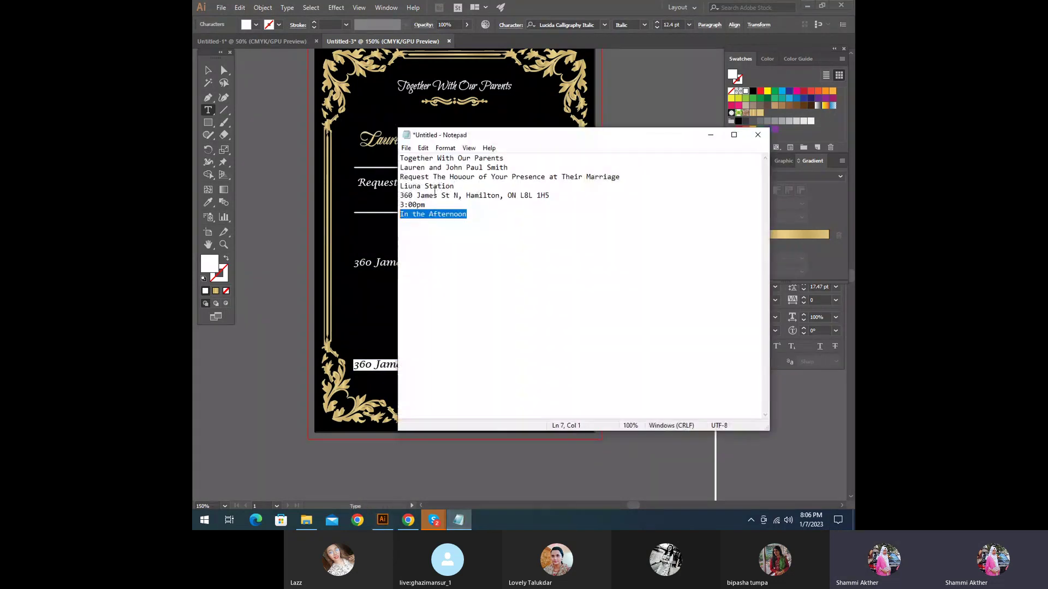
{"action": "right_click", "coordinate": [423, 213]}
{"action": "left_click", "coordinate": [447, 245]}
{"action": "left_click", "coordinate": [710, 135]}
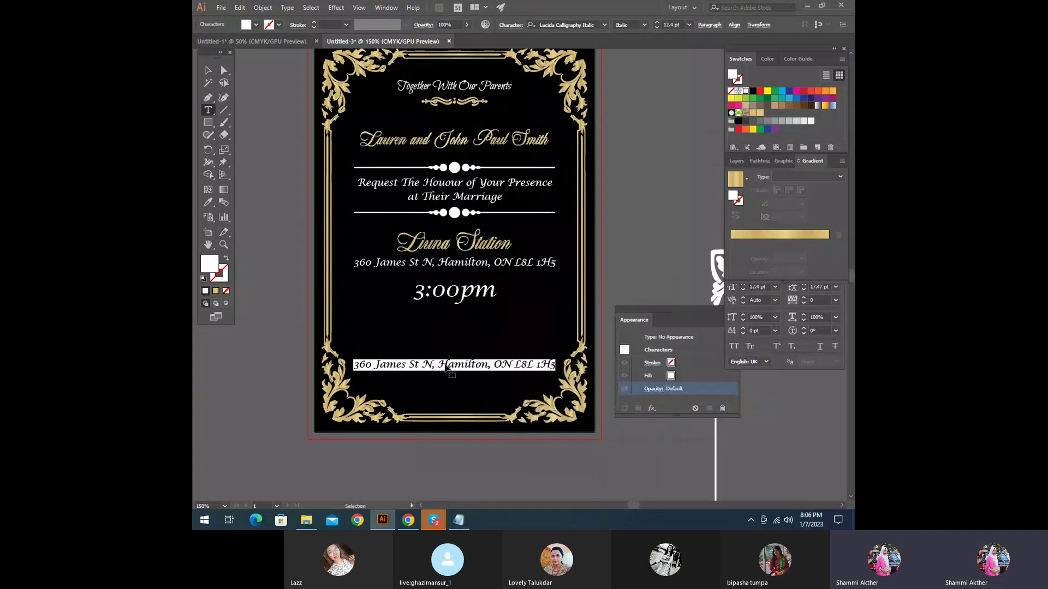
{"action": "key", "text": "ctrl+v"}
{"action": "key", "text": "Escape"}
{"action": "key", "text": "v"}
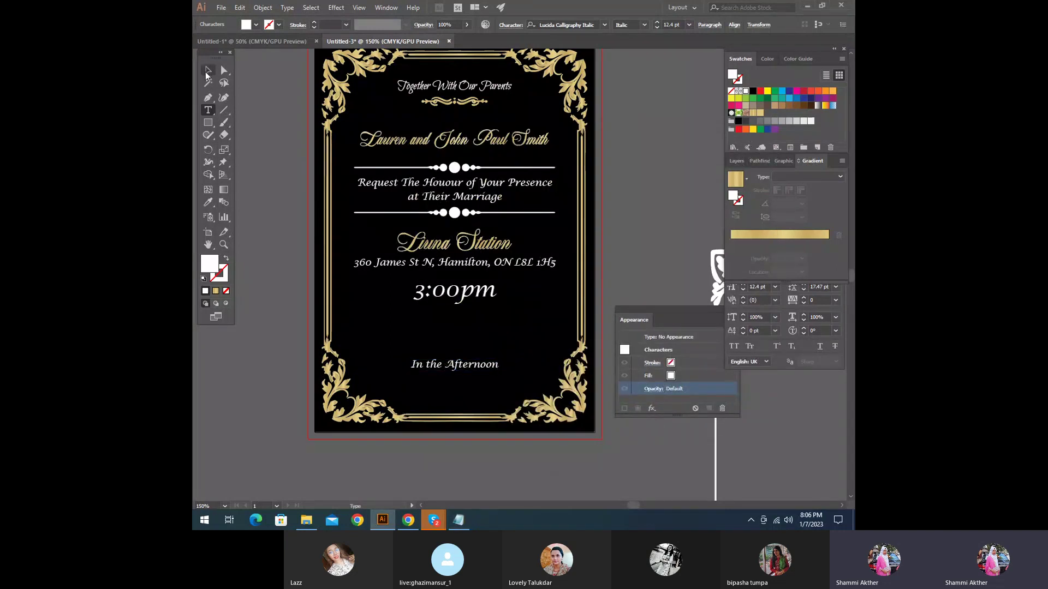
Step: Scale the "In the Afternoon" line up to about 16.15 pt and shift it slightly down near the bottom of the frame
{"action": "left_click", "coordinate": [491, 366]}
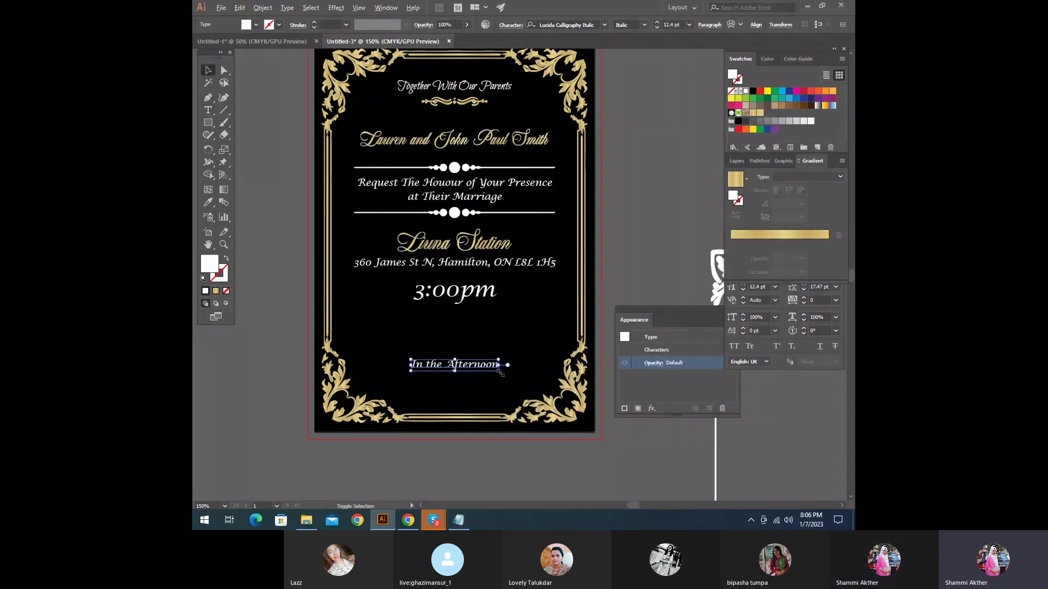
{"action": "left_click_drag", "start_coordinate": [500, 373], "coordinate": [516, 380]}
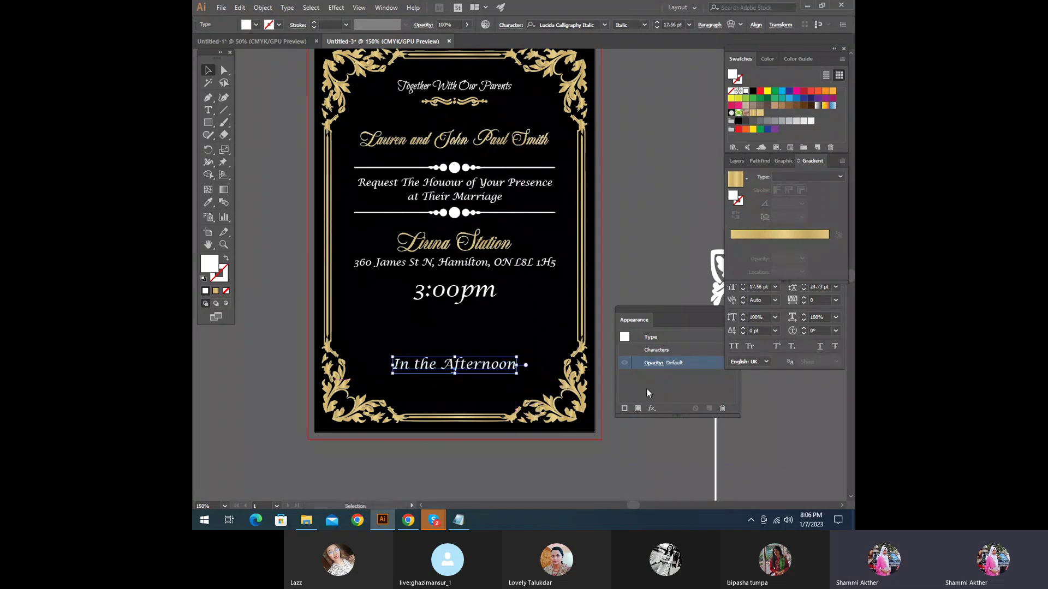
{"action": "left_click", "coordinate": [574, 472]}
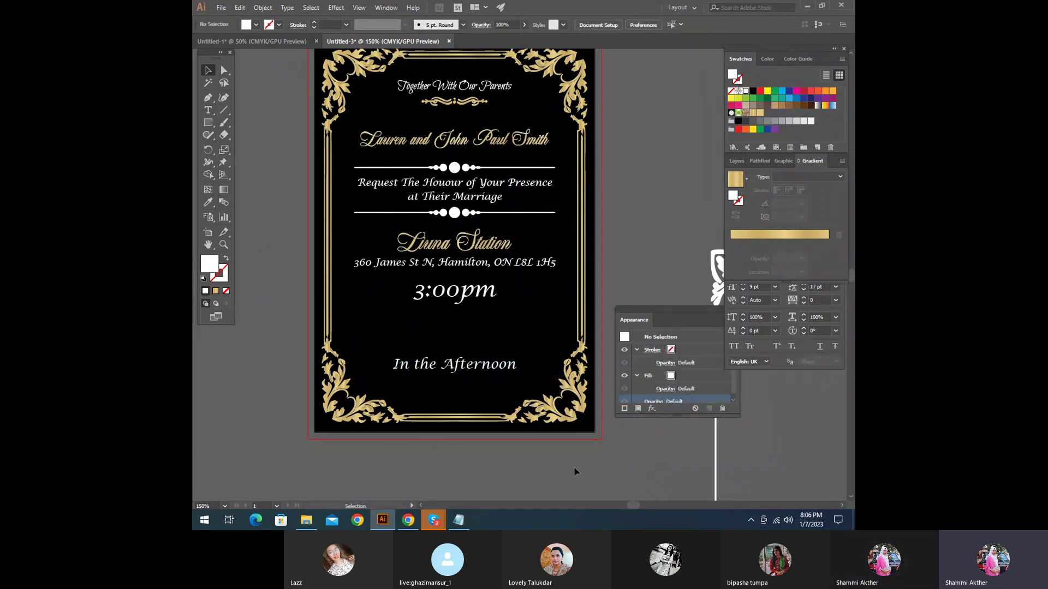
{"action": "left_click", "coordinate": [458, 520]}
{"action": "left_click", "coordinate": [458, 519]}
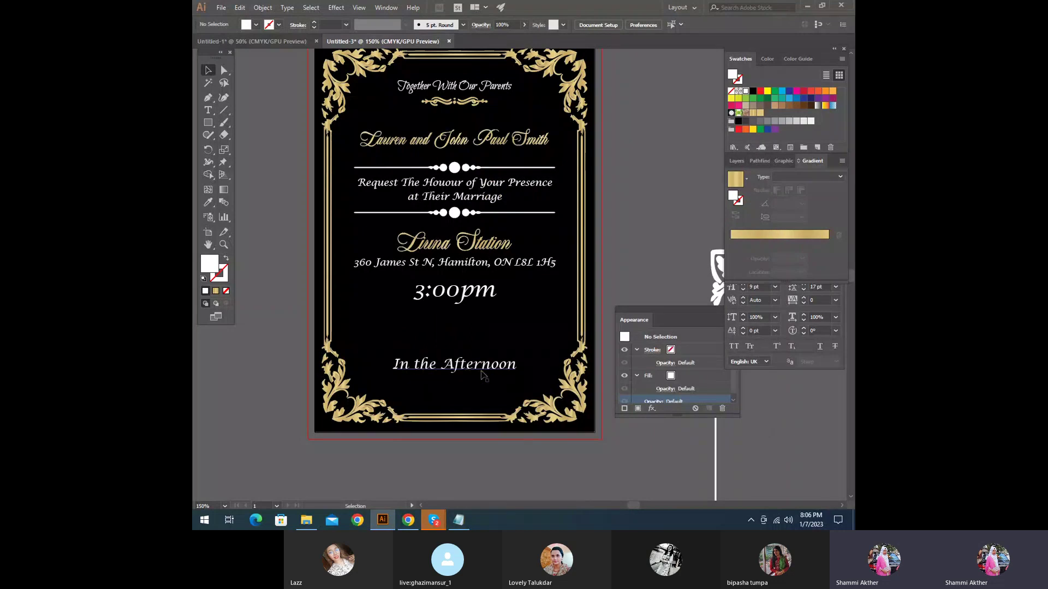
{"action": "left_click", "coordinate": [513, 375]}
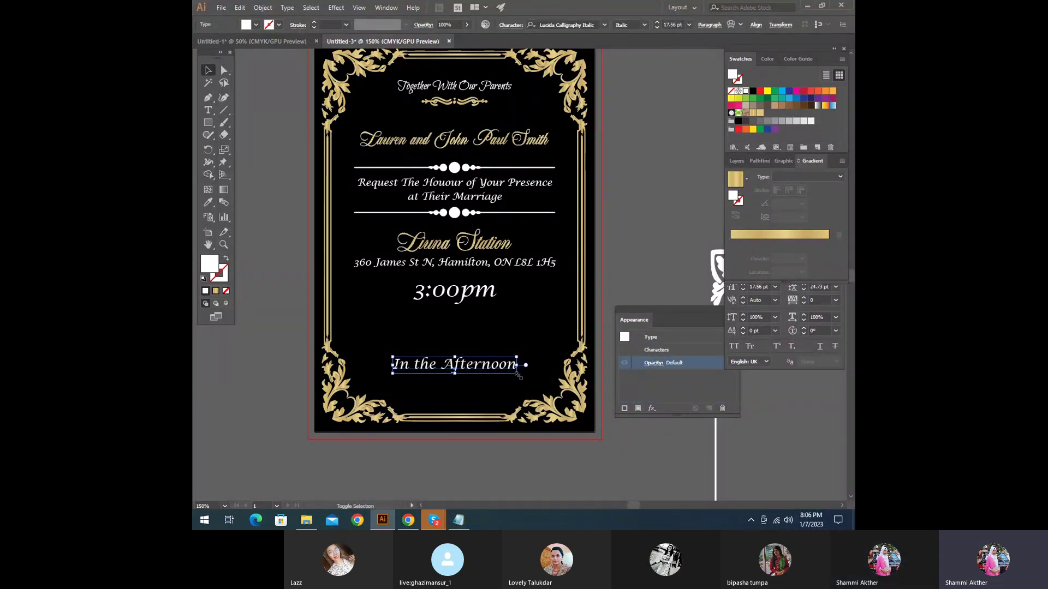
{"action": "left_click_drag", "start_coordinate": [516, 375], "coordinate": [512, 373]}
{"action": "key", "text": "shift+Down"}
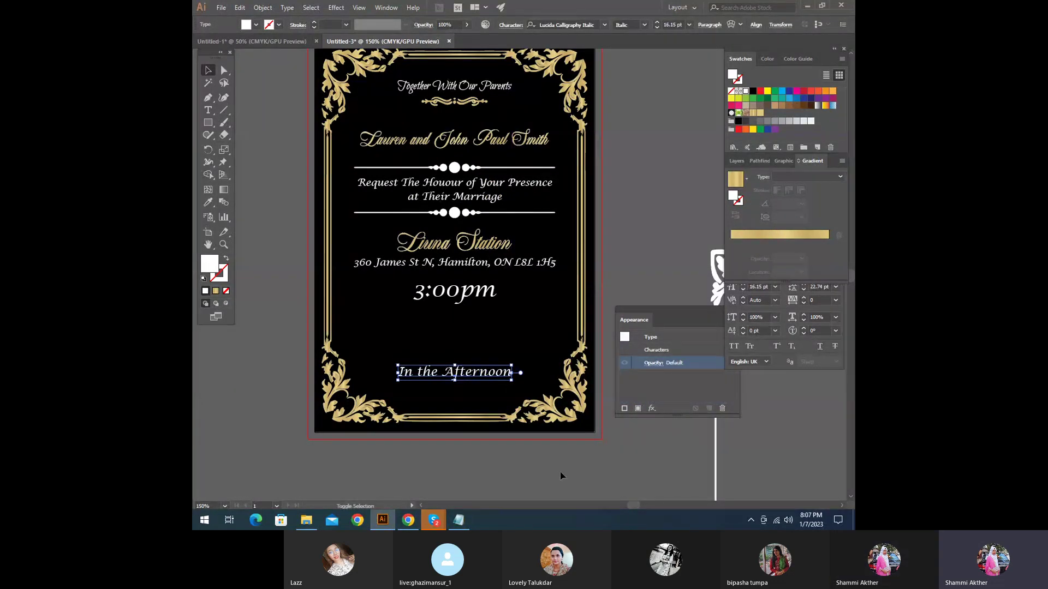
{"action": "key", "text": "Up"}
{"action": "key", "text": "Up"}
{"action": "key", "text": "Up"}
{"action": "key", "text": "Up"}
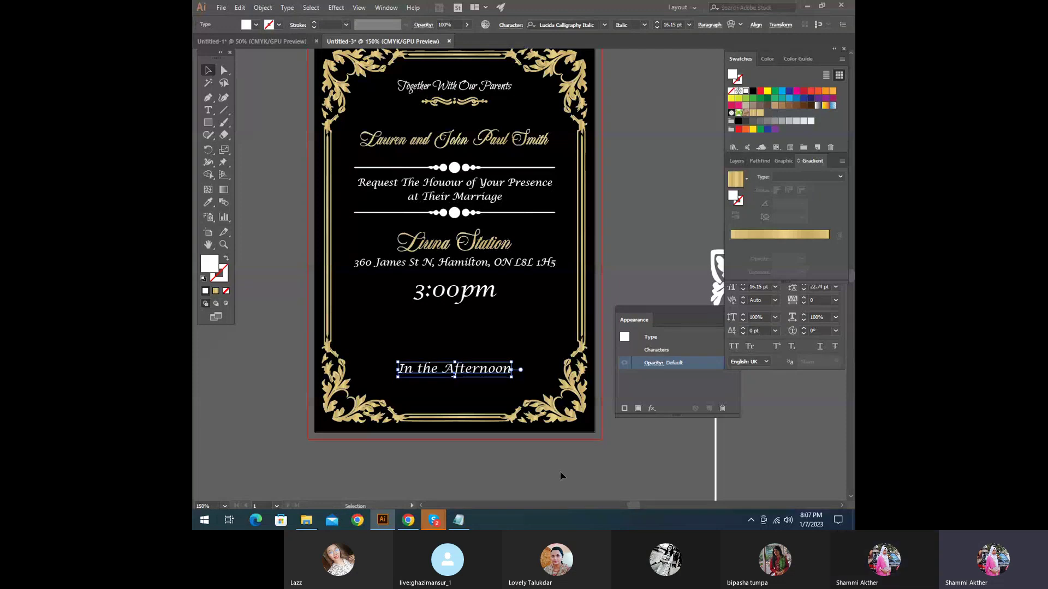
Step: Bring the scroll ornament from the Untitled-1 document onto the invitation above "In the Afternoon" and scale it down
{"action": "left_click", "coordinate": [290, 321]}
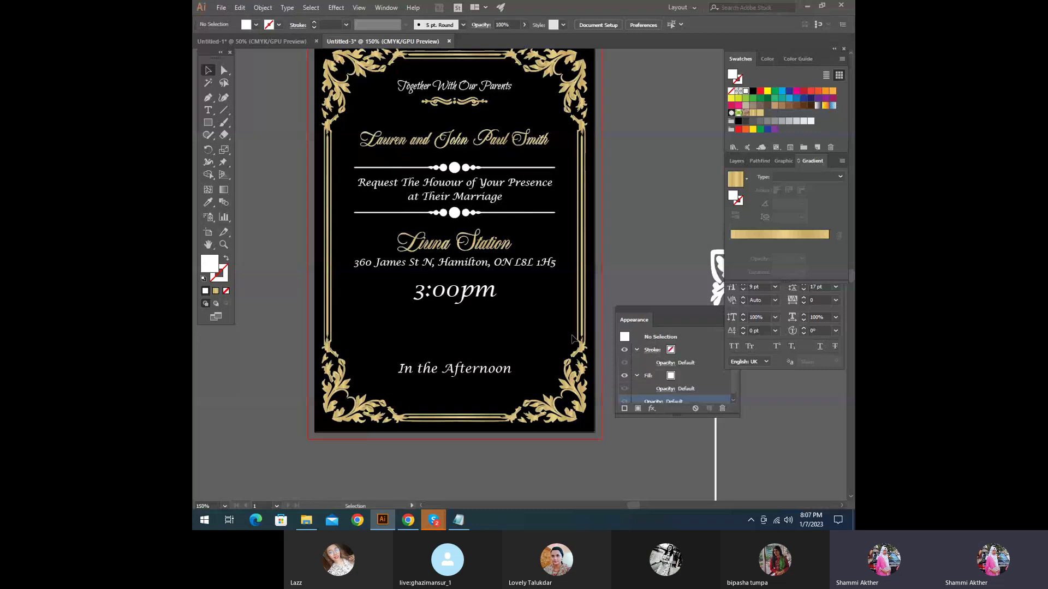
{"action": "left_click", "coordinate": [270, 39]}
{"action": "scroll", "coordinate": [562, 302], "scroll_direction": "down", "scroll_amount": 1}
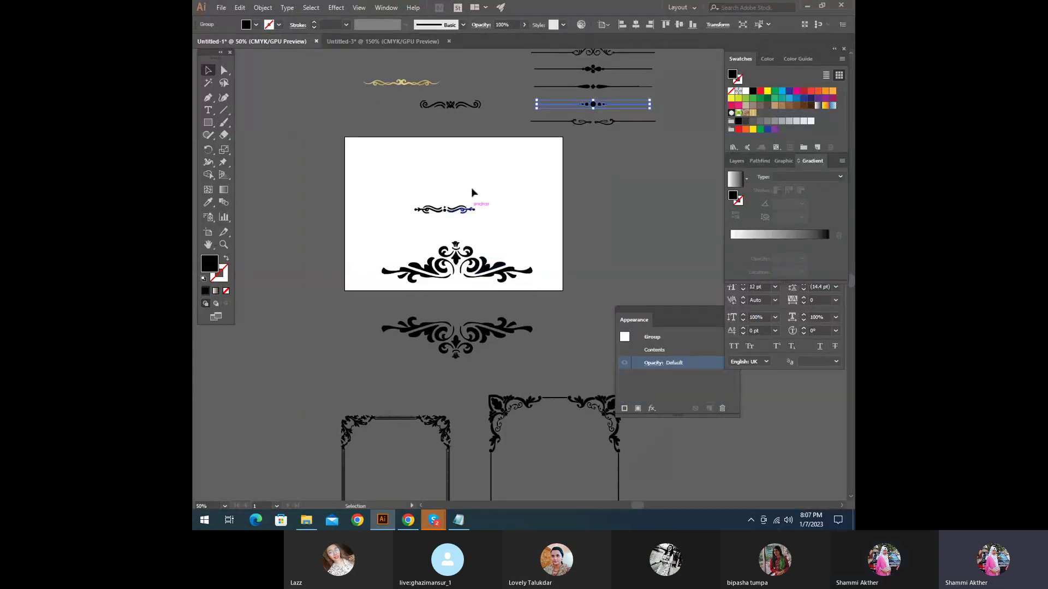
{"action": "left_click_drag", "start_coordinate": [447, 108], "coordinate": [467, 344]}
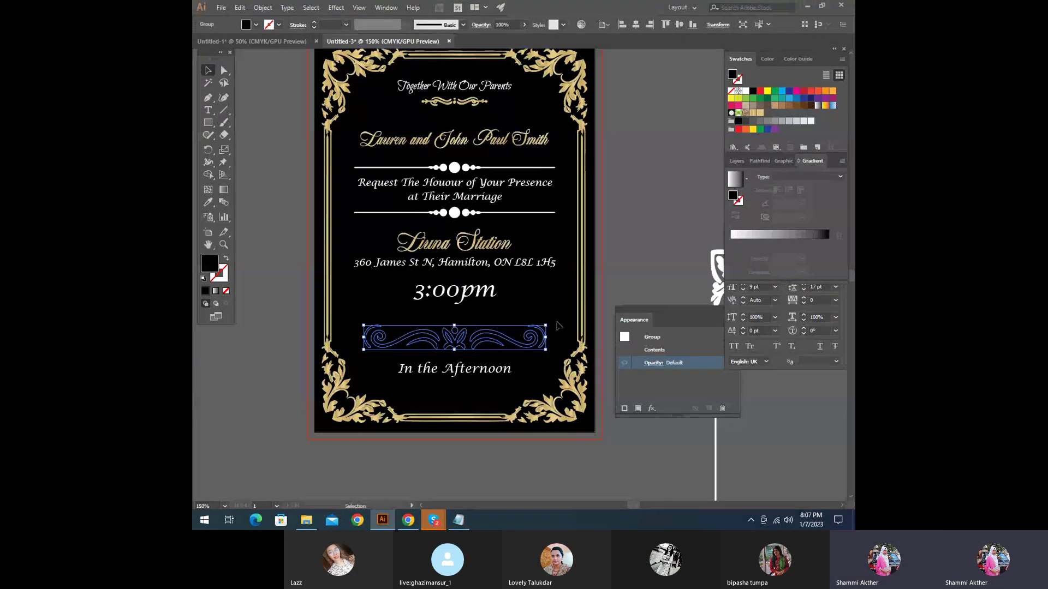
{"action": "left_click_drag", "start_coordinate": [545, 350], "coordinate": [519, 345]}
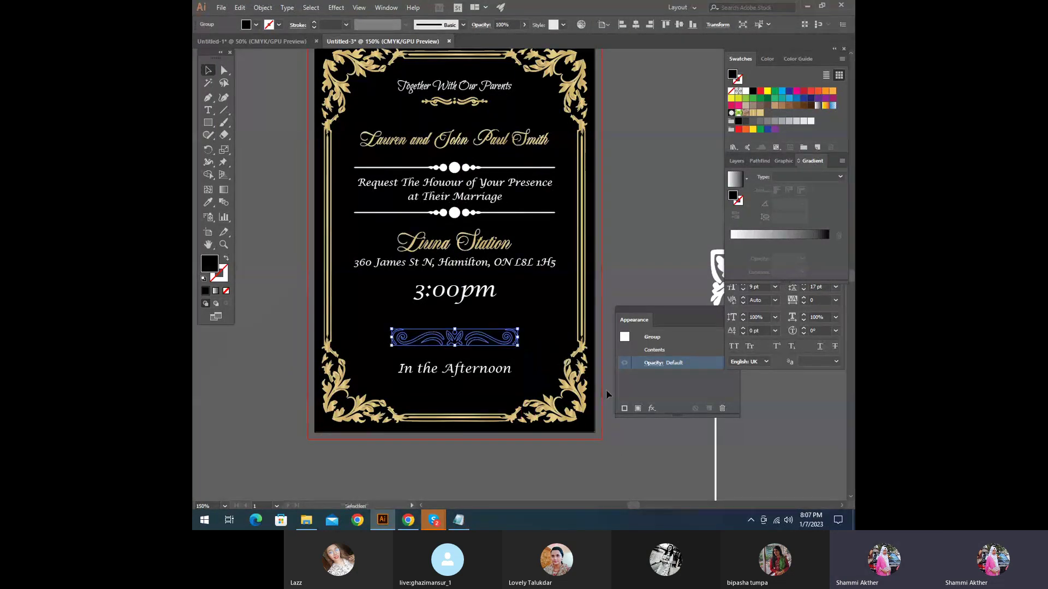
Step: Move the scroll ornament below the "In the Afternoon" line and shrink it to roughly the text's width
{"action": "key", "text": "shift+Down"}
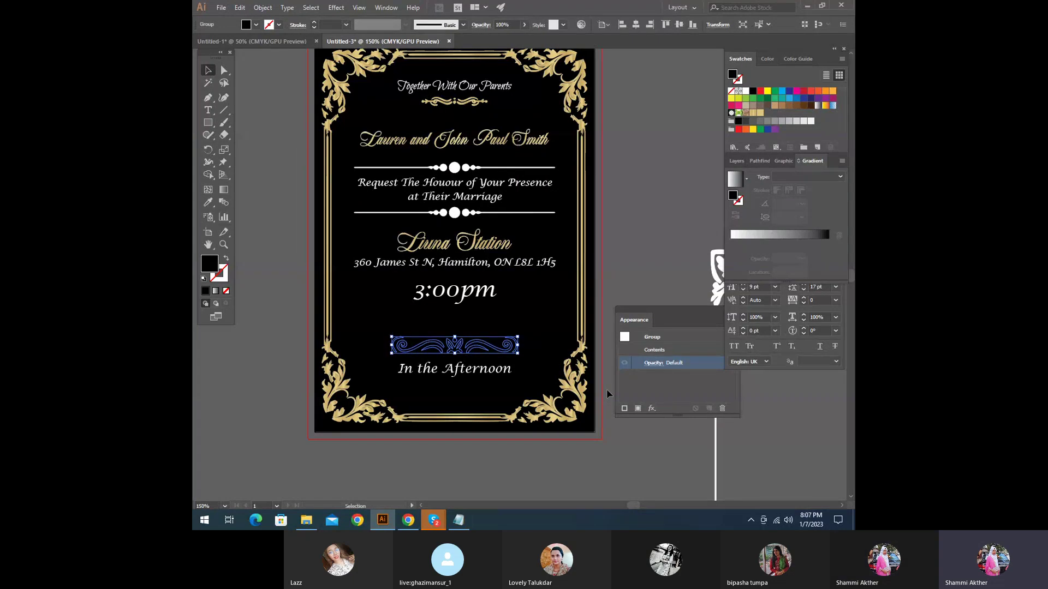
{"action": "key", "text": "shift+Down"}
{"action": "key", "text": "shift+Down"}
{"action": "key", "text": "shift+Down"}
{"action": "key", "text": "shift+Down"}
{"action": "key", "text": "shift+Down"}
{"action": "key", "text": "shift+Down"}
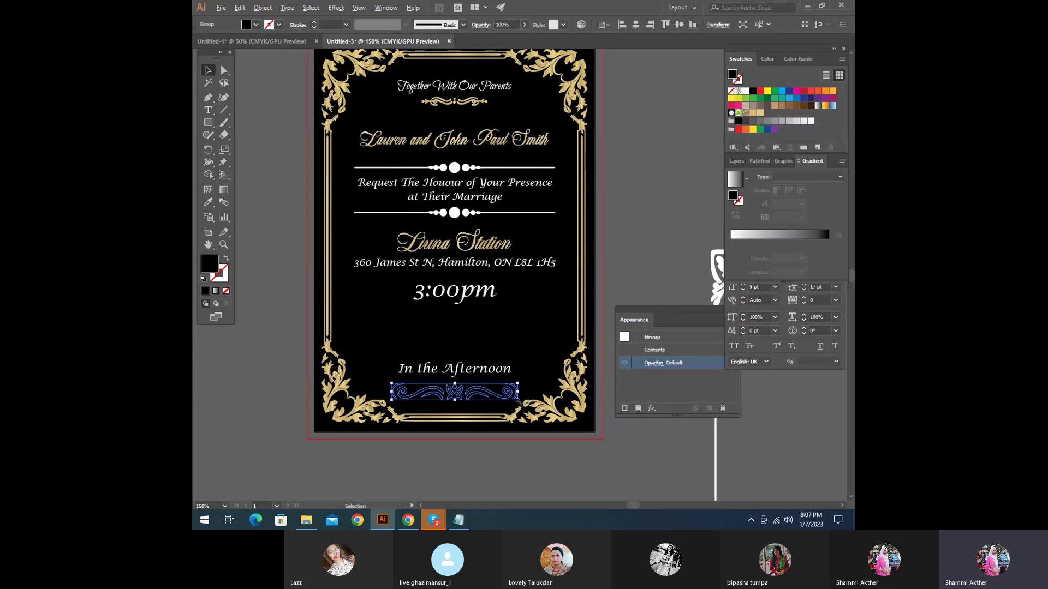
{"action": "left_click_drag", "start_coordinate": [519, 402], "coordinate": [510, 403]}
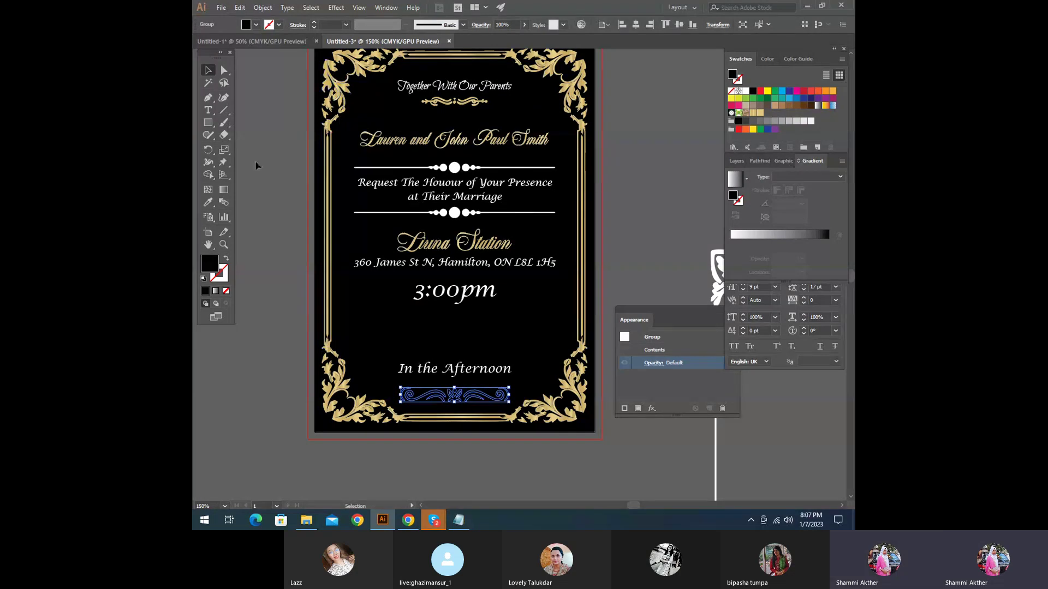
Step: Apply the frame's gold gradient to the scroll ornament below "In the Afternoon" by sampling it with the Eyedropper
{"action": "left_click", "coordinate": [208, 202]}
{"action": "left_click", "coordinate": [373, 91]}
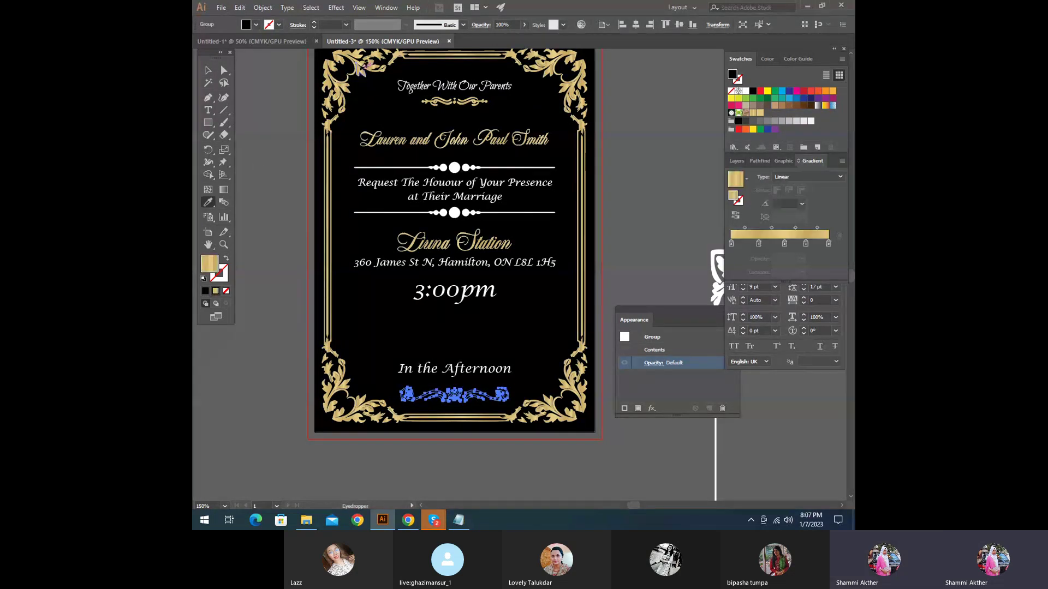
{"action": "left_click", "coordinate": [207, 71]}
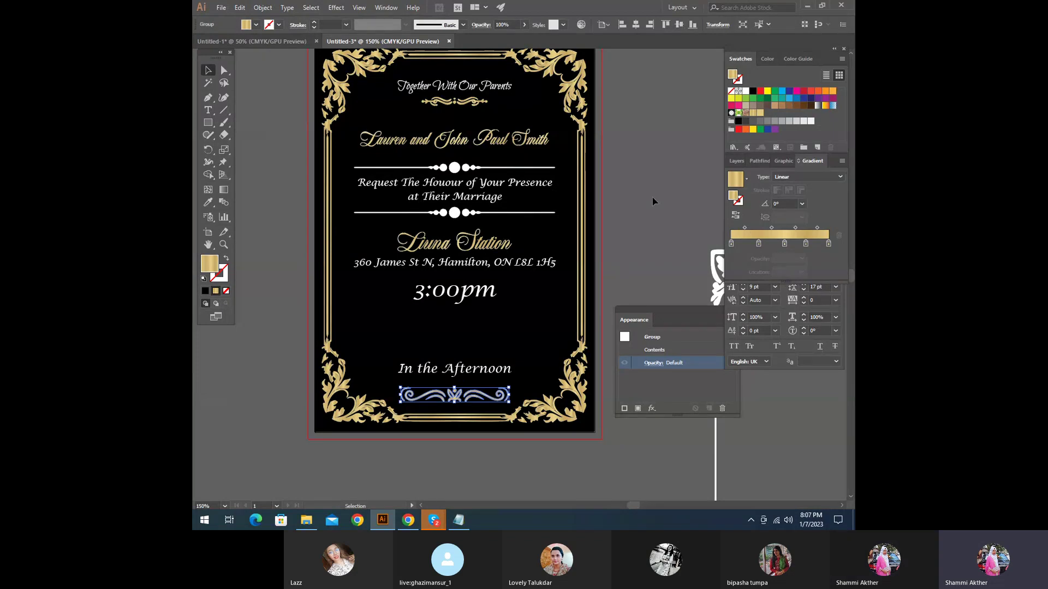
{"action": "left_click", "coordinate": [433, 463]}
{"action": "scroll", "coordinate": [433, 463], "scroll_direction": "up", "scroll_amount": 1}
{"action": "key", "text": "ctrl+space"}
{"action": "left_click", "coordinate": [534, 319], "text": "alt"}
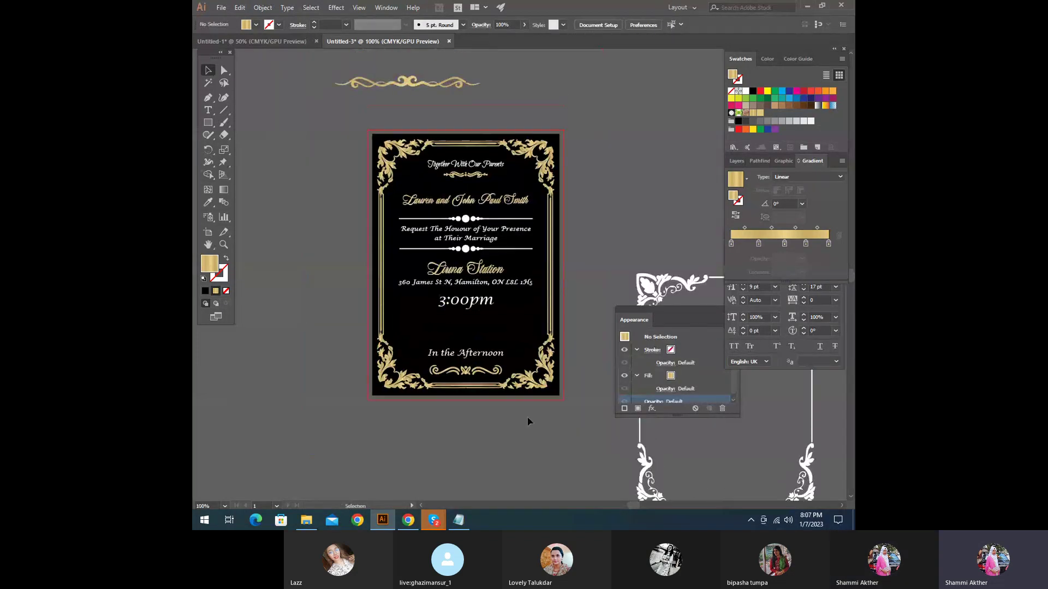
Step: Recolor the scroll ornament below "In the Afternoon" white
{"action": "left_click", "coordinate": [476, 376]}
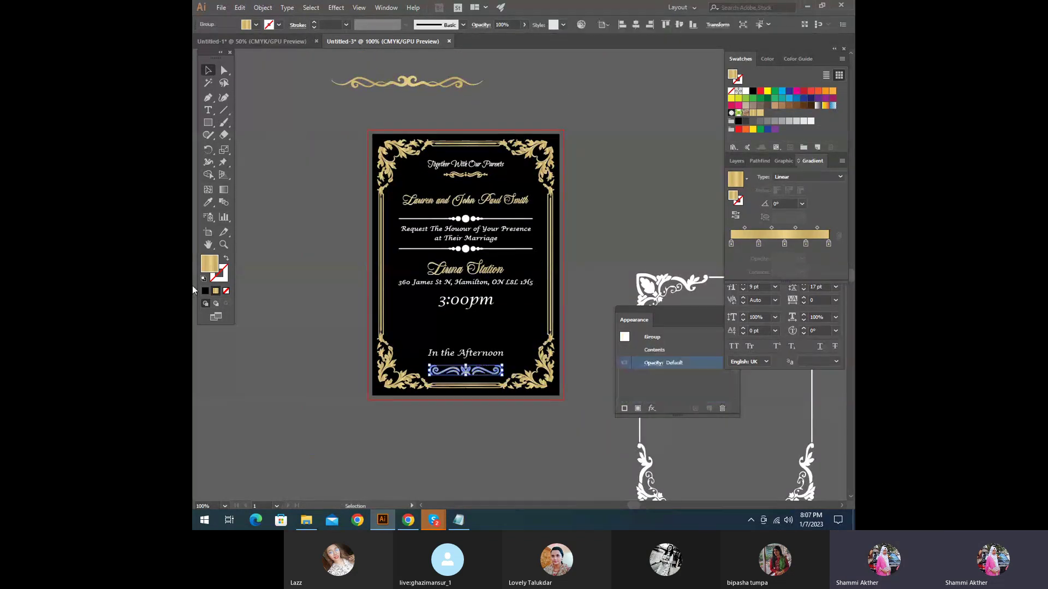
{"action": "left_click", "coordinate": [745, 90]}
{"action": "left_click", "coordinate": [655, 170]}
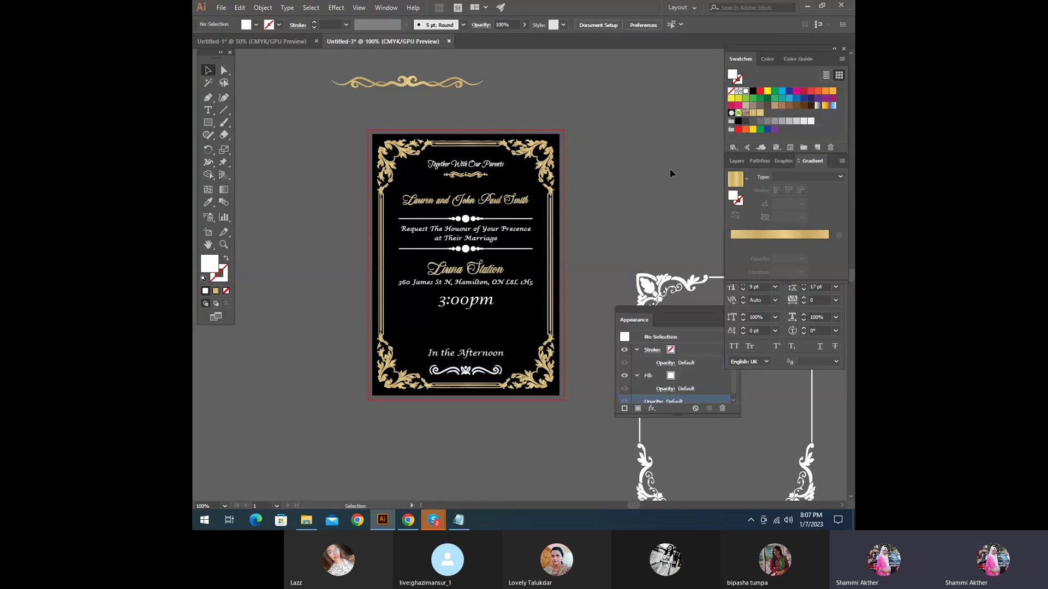
{"action": "scroll", "coordinate": [546, 273], "scroll_direction": "up", "scroll_amount": 1}
{"action": "key", "text": "z"}
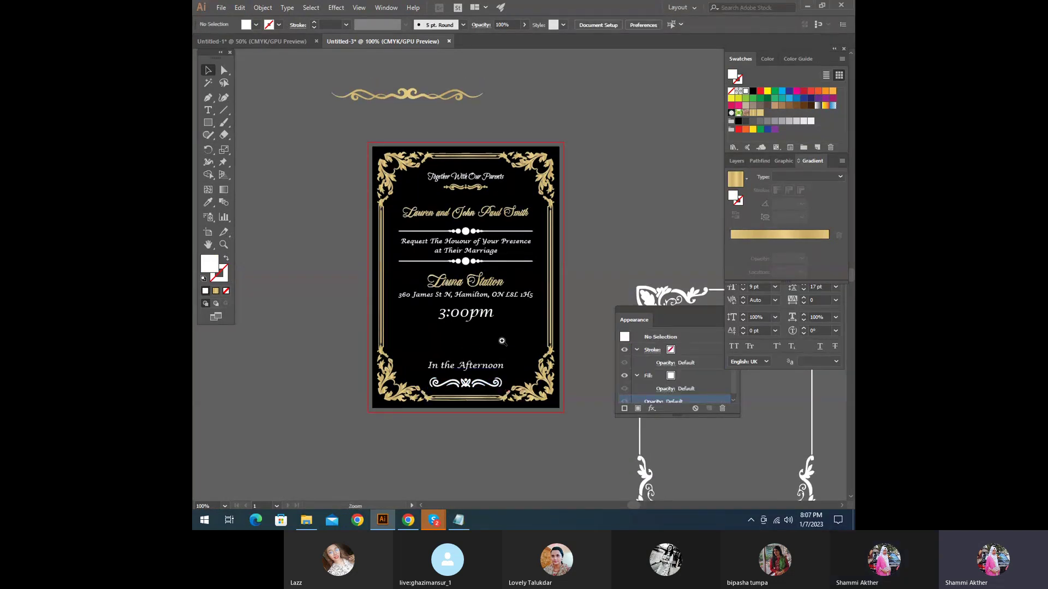
{"action": "left_click", "coordinate": [501, 348]}
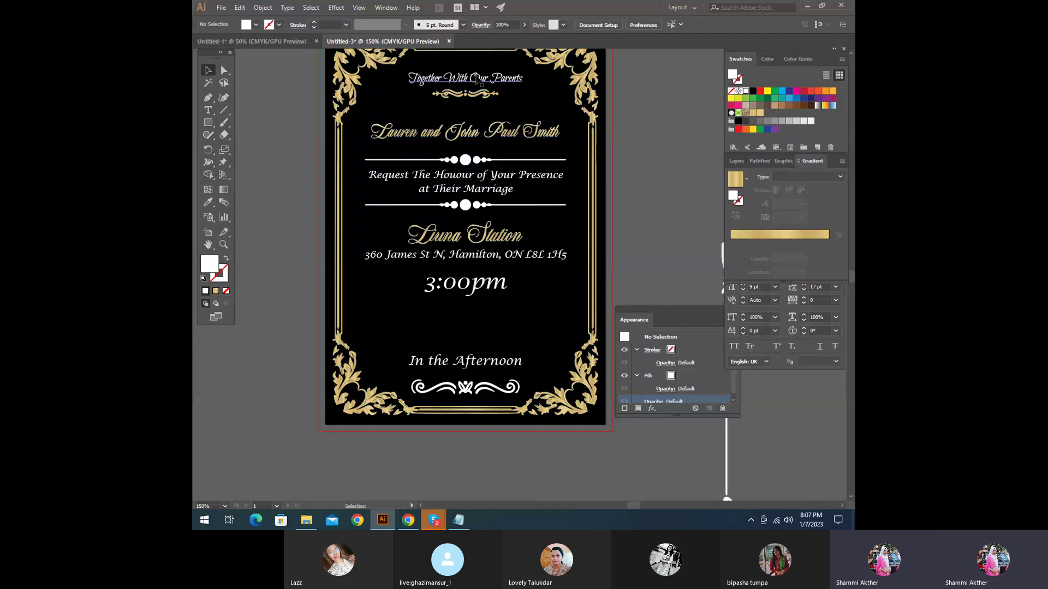
Step: Try to match the "In the Afternoon" line's text style to "Together With Our Parents" with the Eyedropper
{"action": "left_click", "coordinate": [465, 361]}
{"action": "key", "text": "i"}
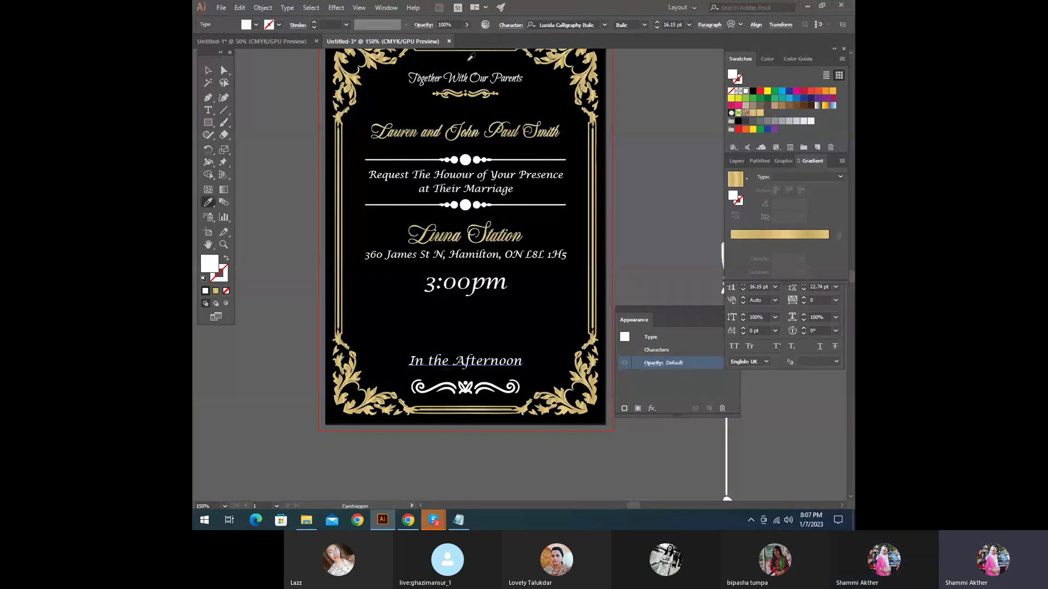
{"action": "left_click", "coordinate": [461, 73]}
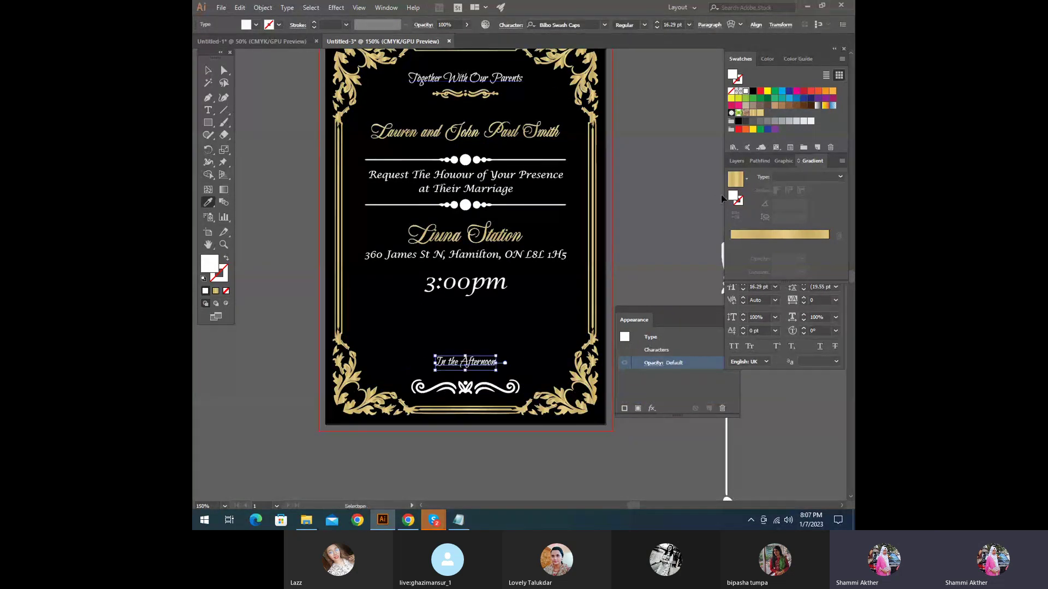
{"action": "key", "text": "ctrl+z"}
{"action": "left_click", "coordinate": [206, 71]}
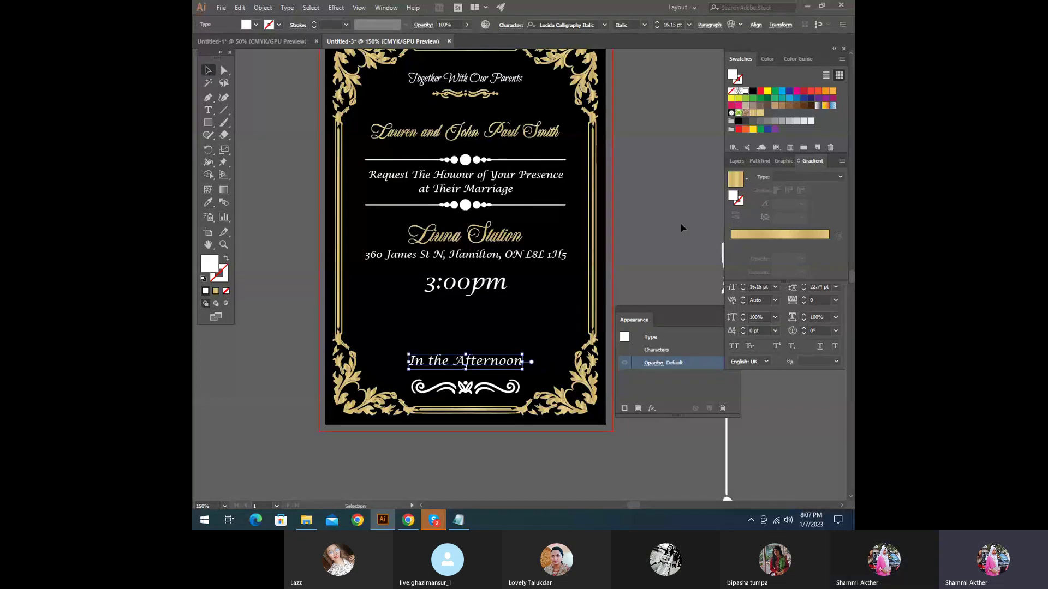
{"action": "left_click", "coordinate": [664, 221]}
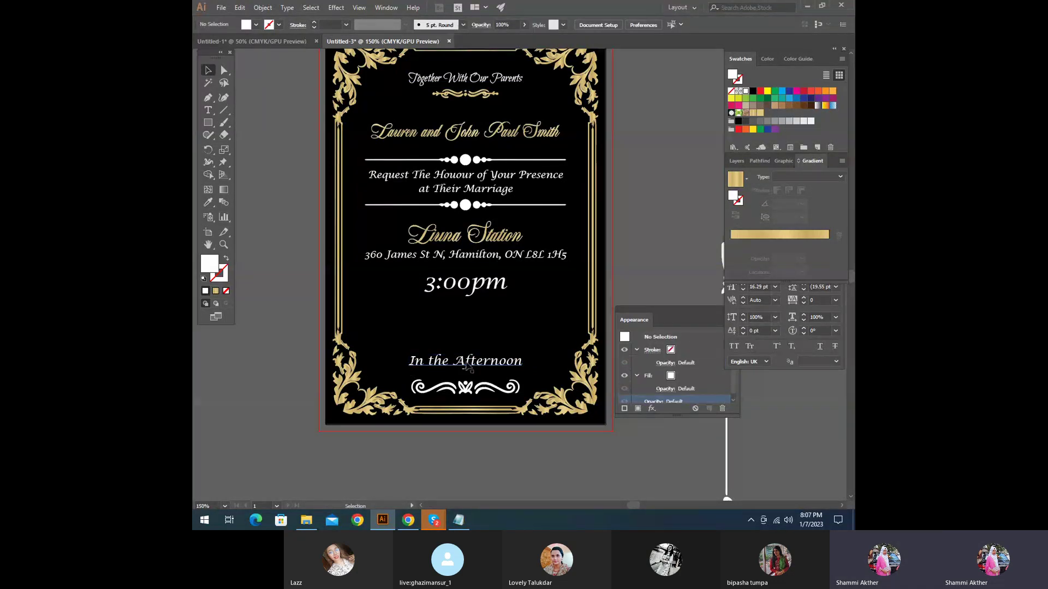
Step: Nudge the "In the Afternoon" line slightly down toward the ornament
{"action": "left_click", "coordinate": [487, 363]}
{"action": "key", "text": "Down"}
{"action": "key", "text": "Down"}
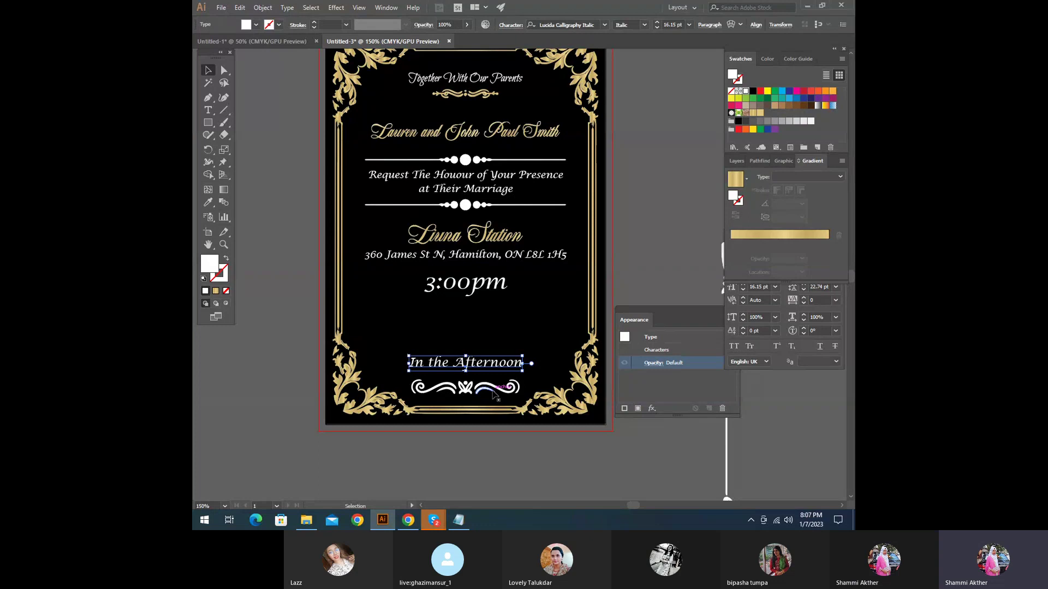
{"action": "left_click", "coordinate": [638, 285]}
{"action": "scroll", "coordinate": [404, 290], "scroll_direction": "up", "scroll_amount": 1}
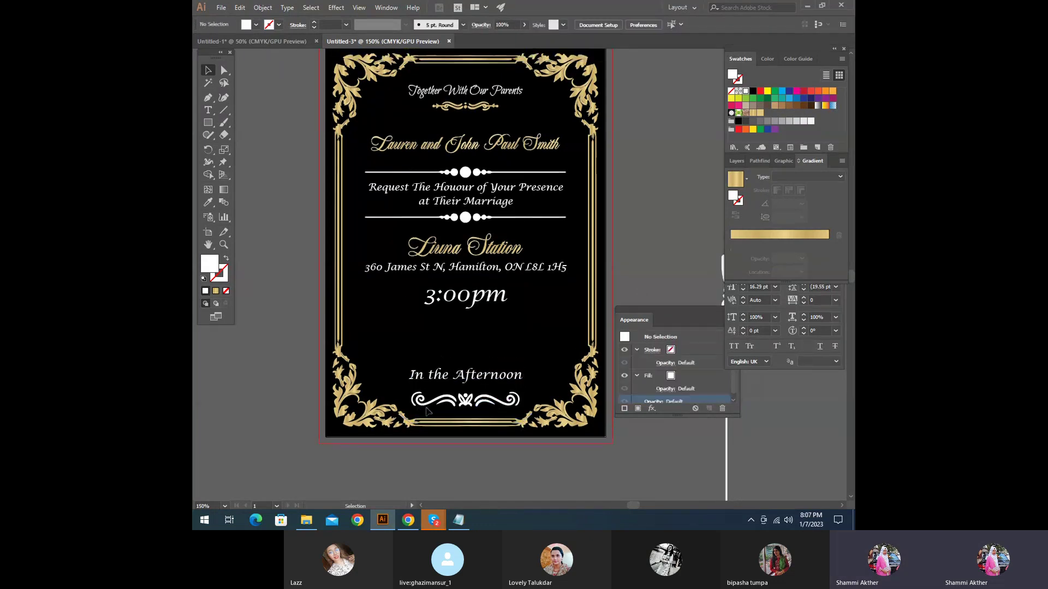
{"action": "left_click", "coordinate": [473, 268], "text": "ctrl+alt"}
{"action": "left_click_drag", "start_coordinate": [559, 340], "coordinate": [509, 346]}
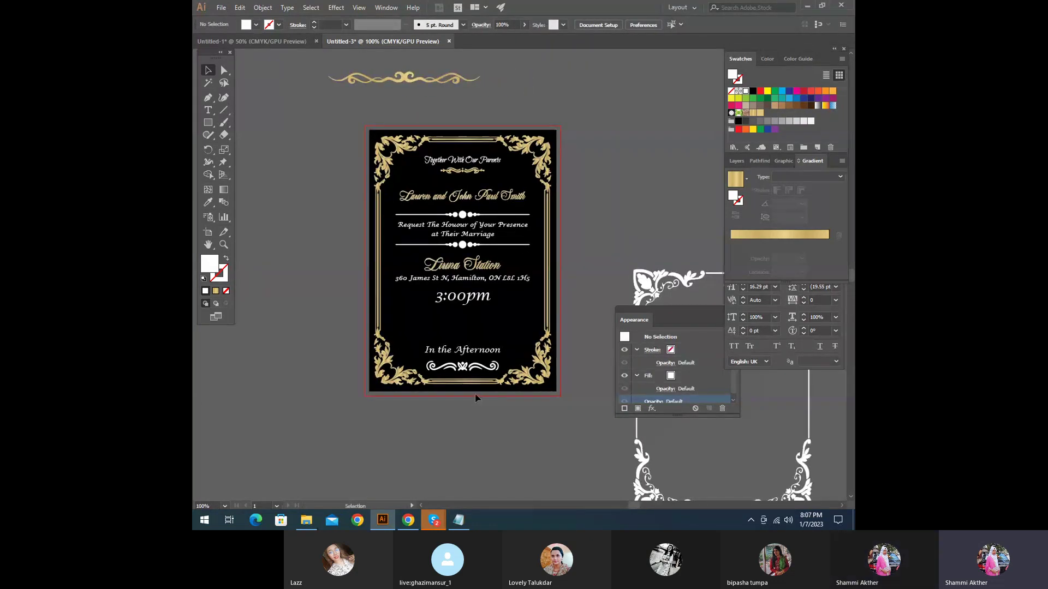
Step: Replace the scroll ornament below "In the Afternoon" with a slightly enlarged copy of the gold divider under "Together With Our Parents"
{"action": "left_click", "coordinate": [454, 373]}
{"action": "key", "text": "Delete"}
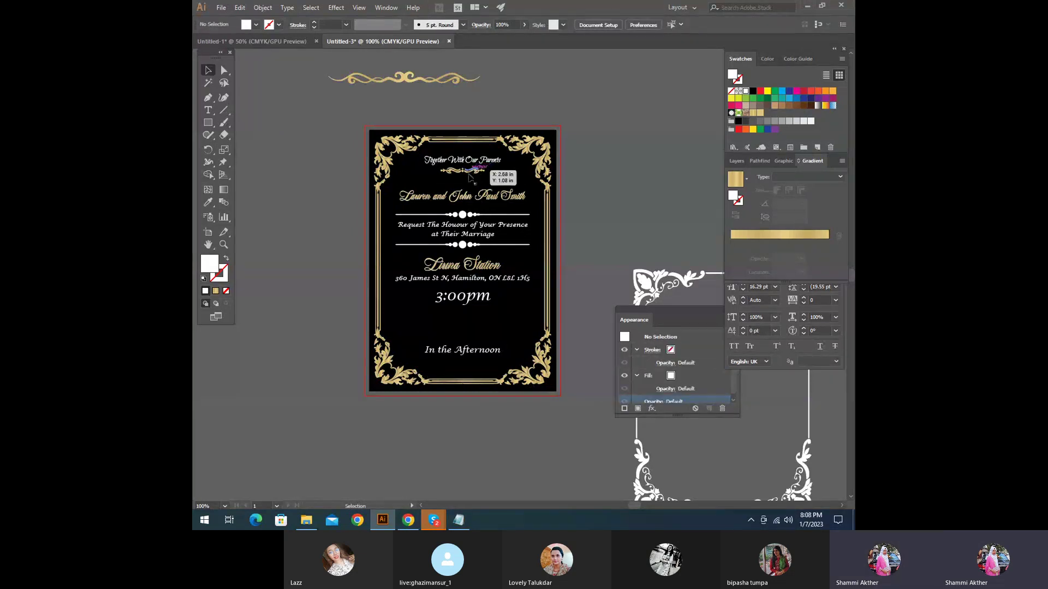
{"action": "left_click", "coordinate": [470, 171]}
{"action": "left_click_drag", "start_coordinate": [468, 170], "coordinate": [468, 370]}
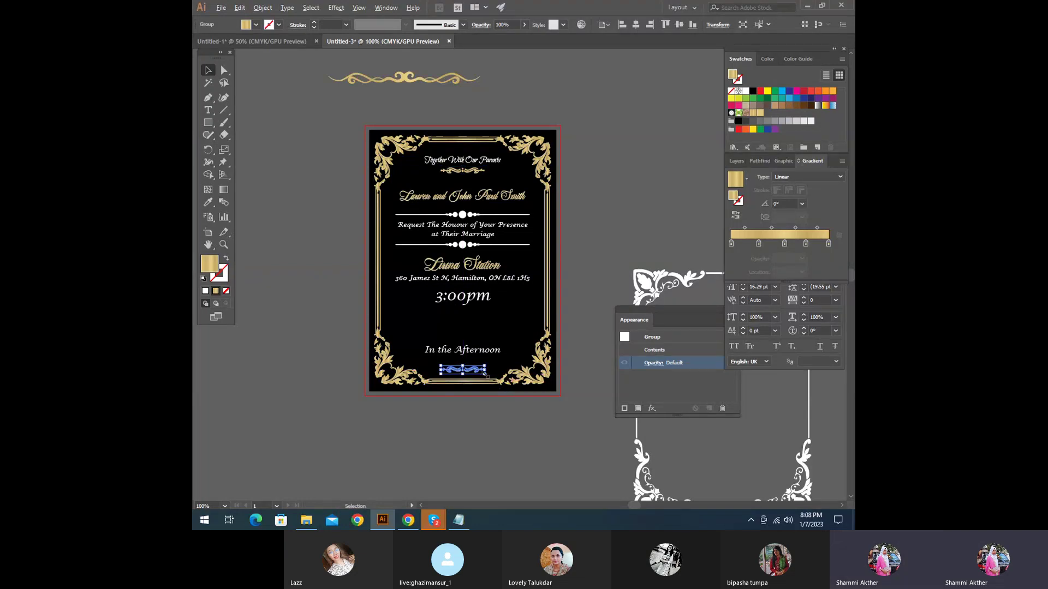
{"action": "left_click_drag", "start_coordinate": [485, 374], "coordinate": [491, 376]}
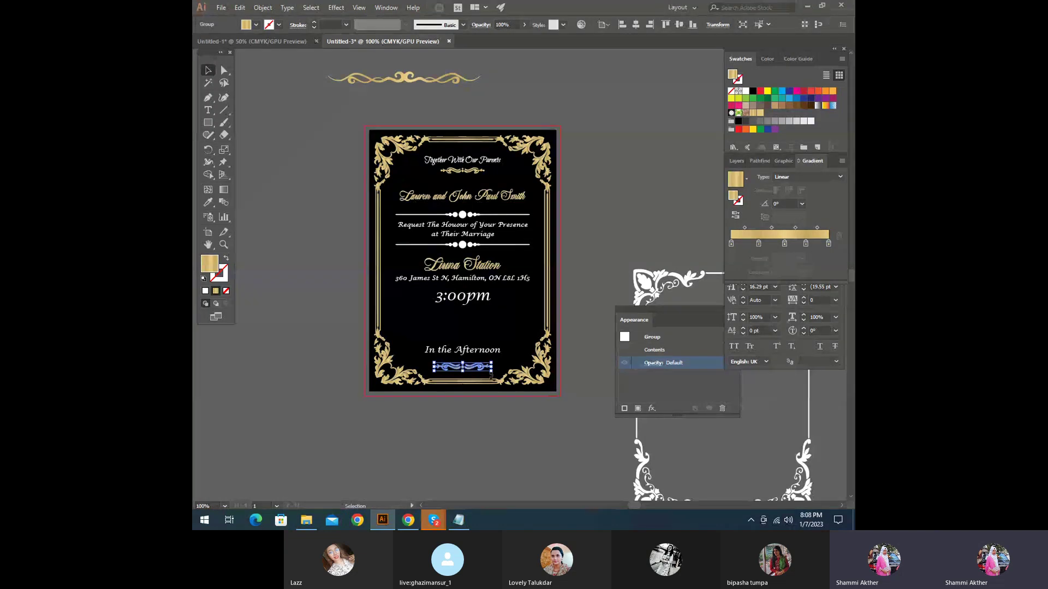
{"action": "scroll", "coordinate": [509, 434], "scroll_direction": "up", "scroll_amount": 1}
{"action": "left_click", "coordinate": [509, 436]}
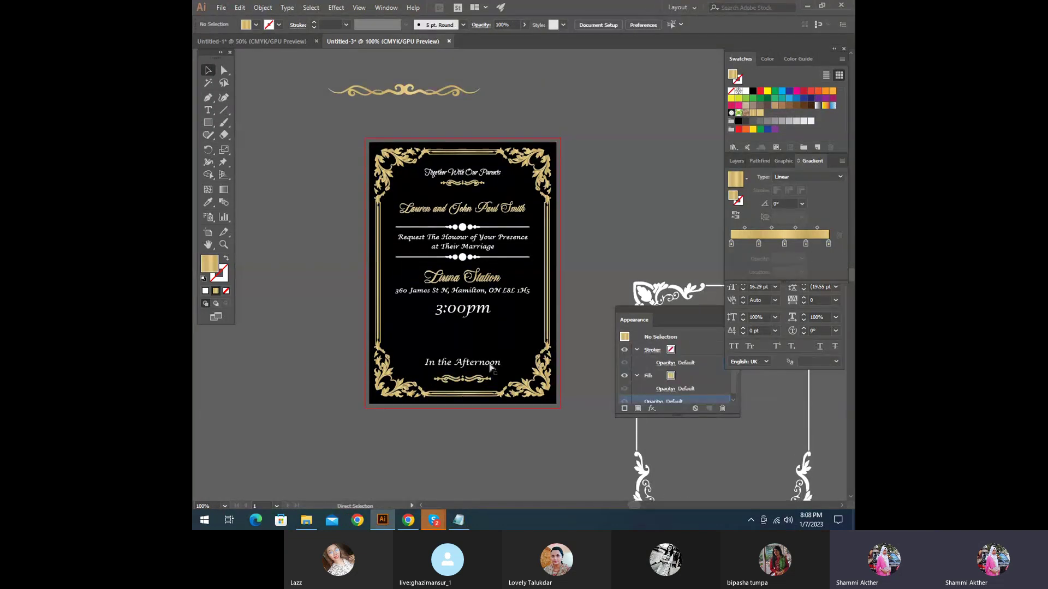
Step: Recolor the copied gold divider below the "In the Afternoon" line white
{"action": "scroll", "coordinate": [435, 478], "scroll_direction": "up", "scroll_amount": 1}
{"action": "left_click", "coordinate": [487, 336]}
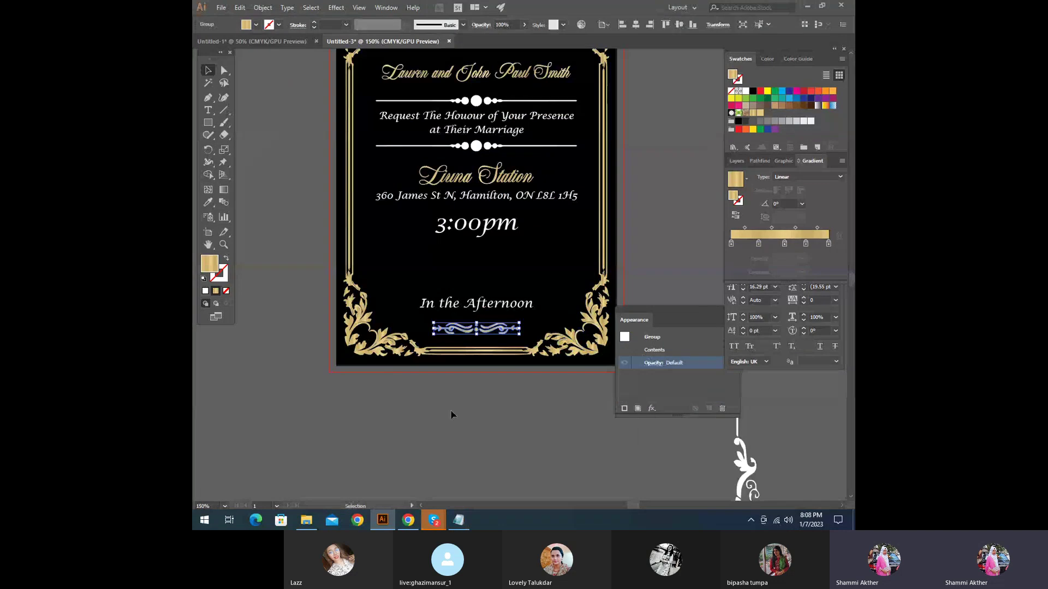
{"action": "left_click", "coordinate": [458, 417]}
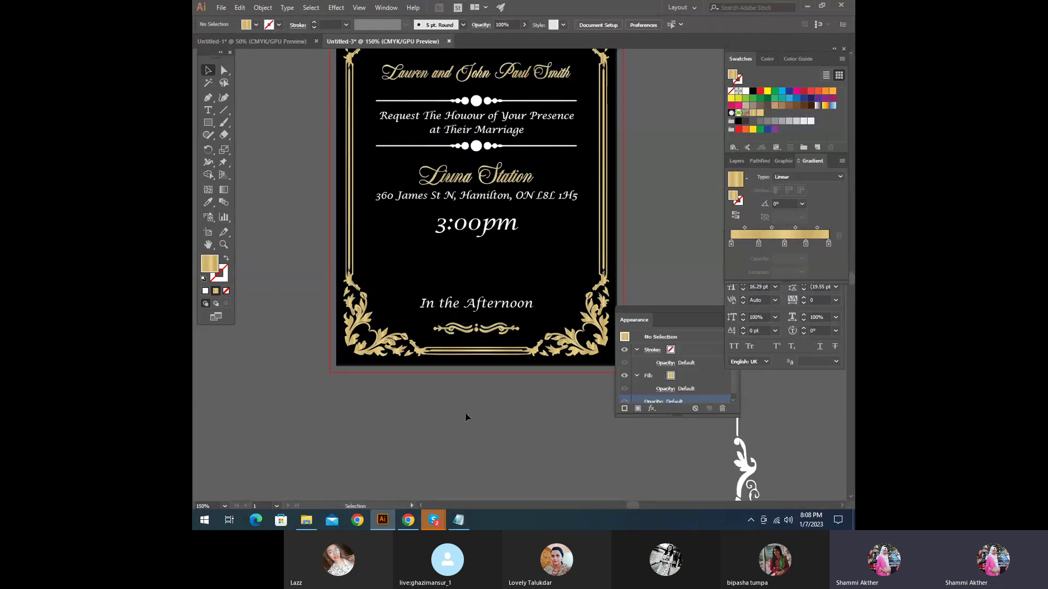
{"action": "scroll", "coordinate": [487, 360], "scroll_direction": "up", "scroll_amount": 1}
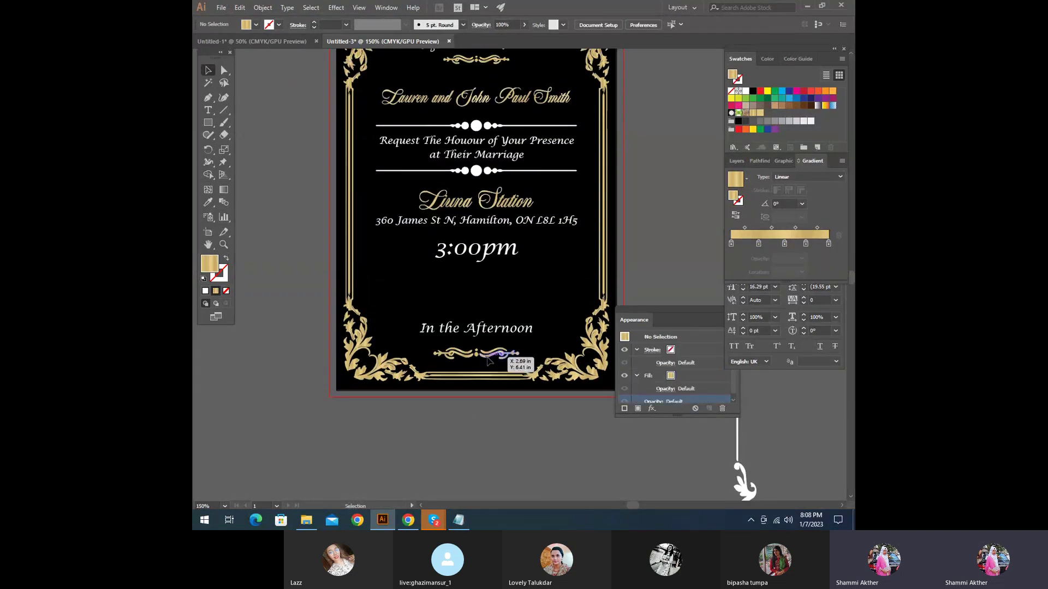
{"action": "left_click", "coordinate": [471, 333]}
{"action": "scroll", "coordinate": [526, 335], "scroll_direction": "up", "scroll_amount": 1}
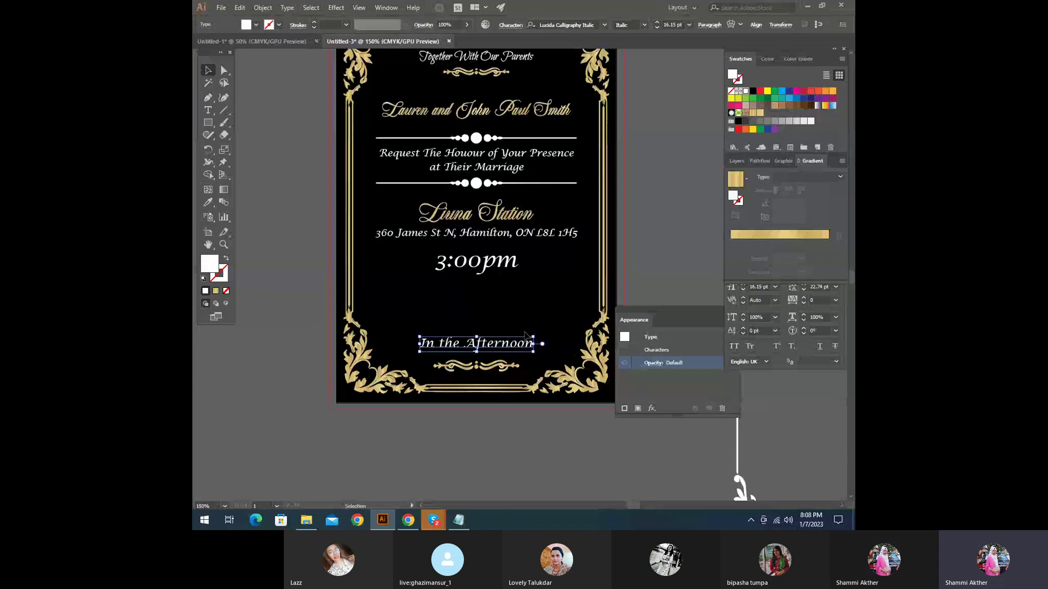
{"action": "scroll", "coordinate": [477, 440], "scroll_direction": "up", "scroll_amount": 2}
{"action": "left_click", "coordinate": [488, 448]}
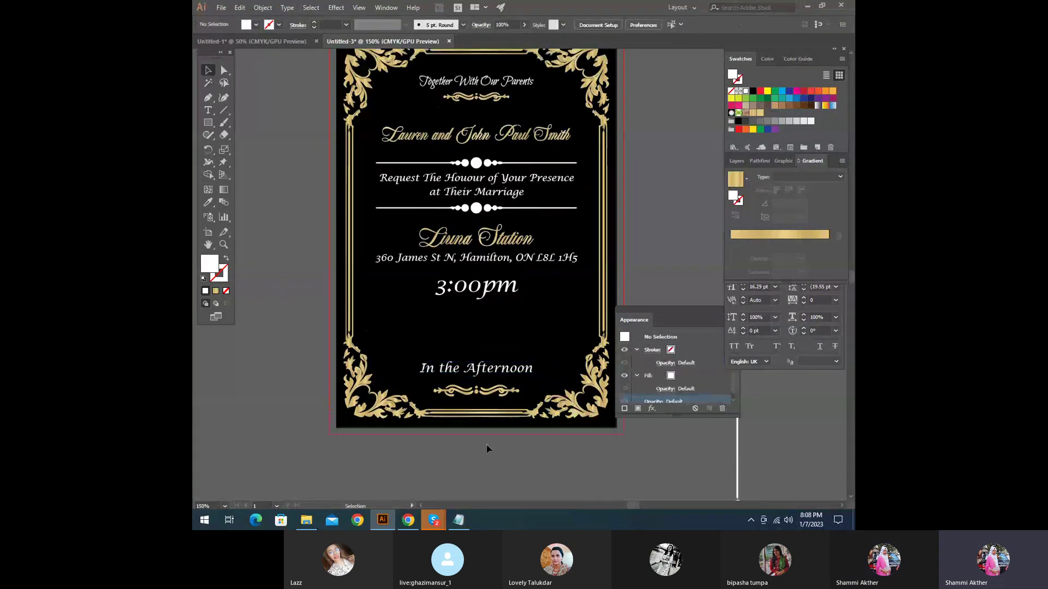
{"action": "left_click", "coordinate": [498, 391]}
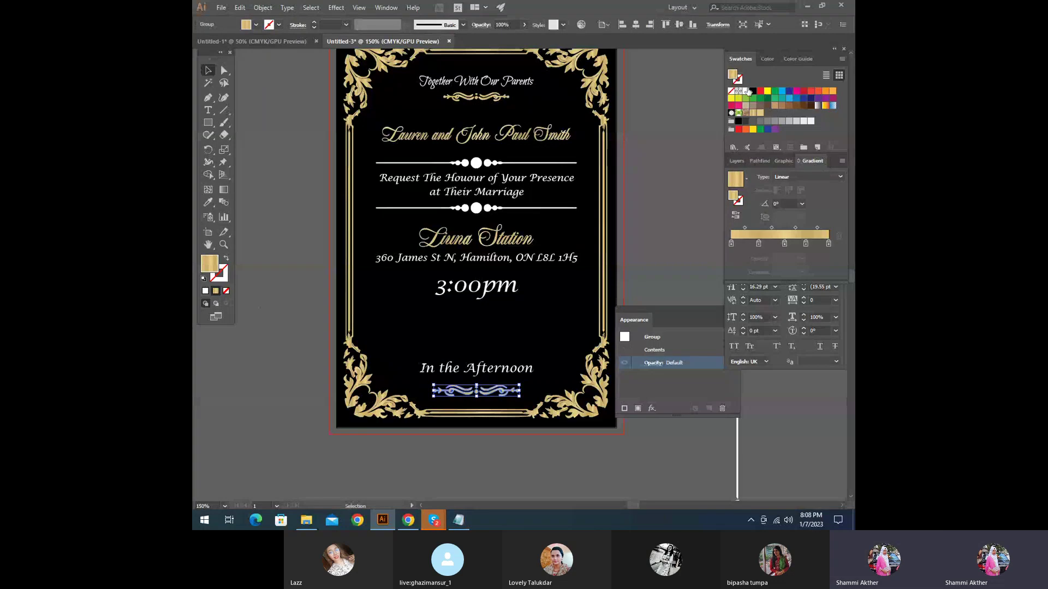
{"action": "left_click", "coordinate": [746, 91]}
{"action": "left_click", "coordinate": [685, 285]}
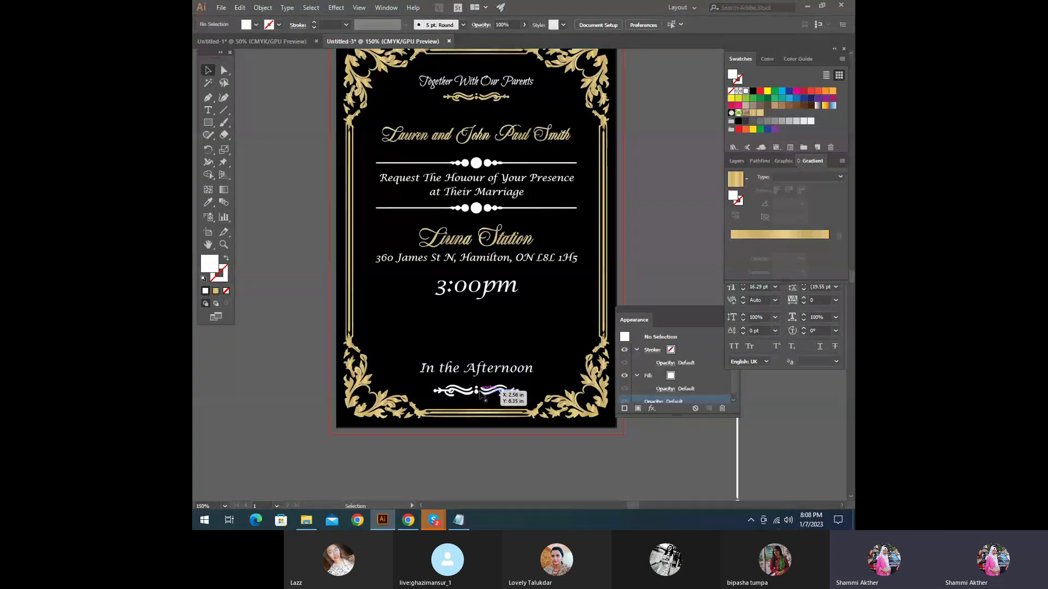
Step: Nudge the "In the Afternoon" line slightly down toward its divider and select the "3:00pm" line
{"action": "left_click", "coordinate": [479, 373]}
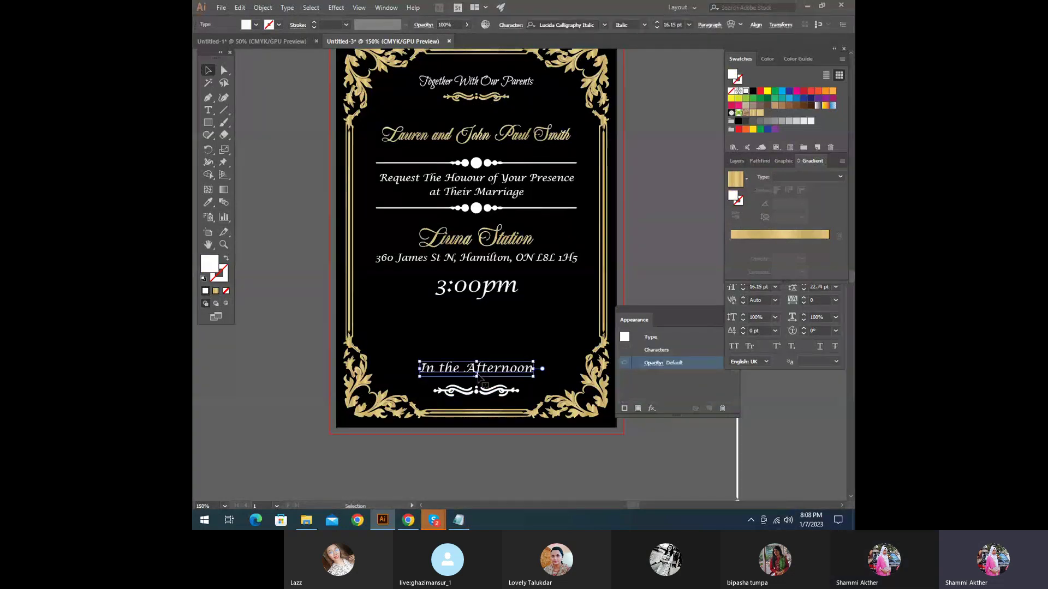
{"action": "key", "text": "Down"}
{"action": "left_click", "coordinate": [476, 288]}
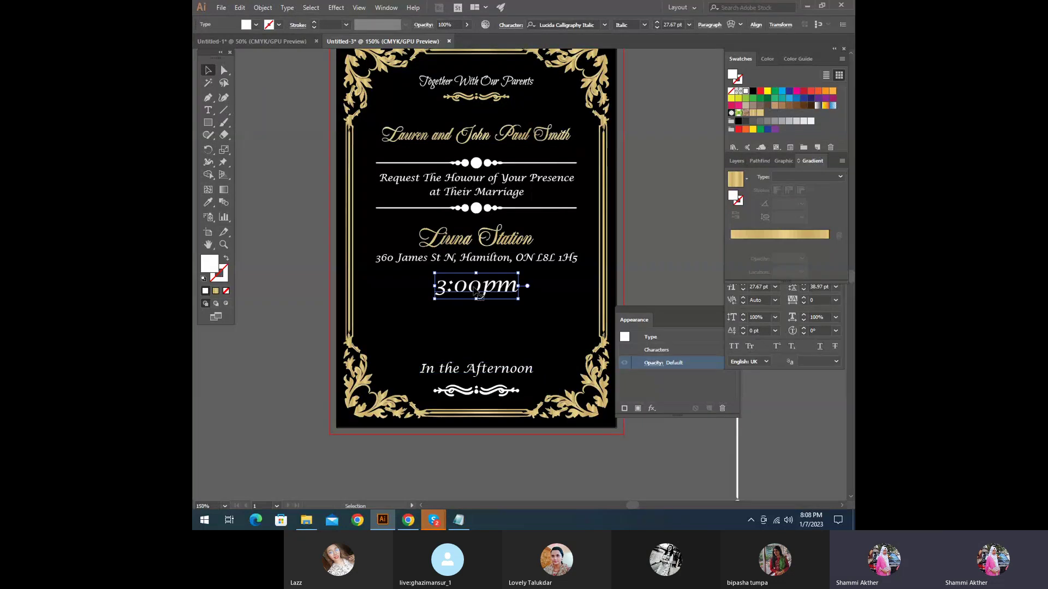
{"action": "scroll", "coordinate": [493, 368], "scroll_direction": "up", "scroll_amount": 1}
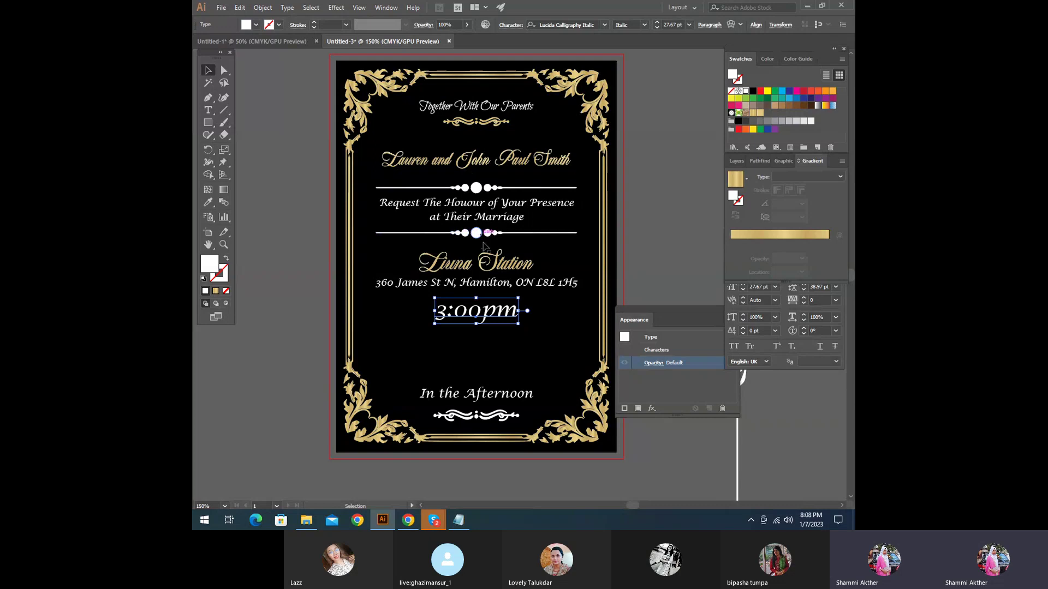
Step: Move the venue name, address and "3:00pm" lines down together, away from the lower white divider
{"action": "left_click", "coordinate": [469, 260]}
{"action": "left_click", "coordinate": [470, 282], "text": "shift"}
{"action": "left_click", "coordinate": [474, 309], "text": "shift"}
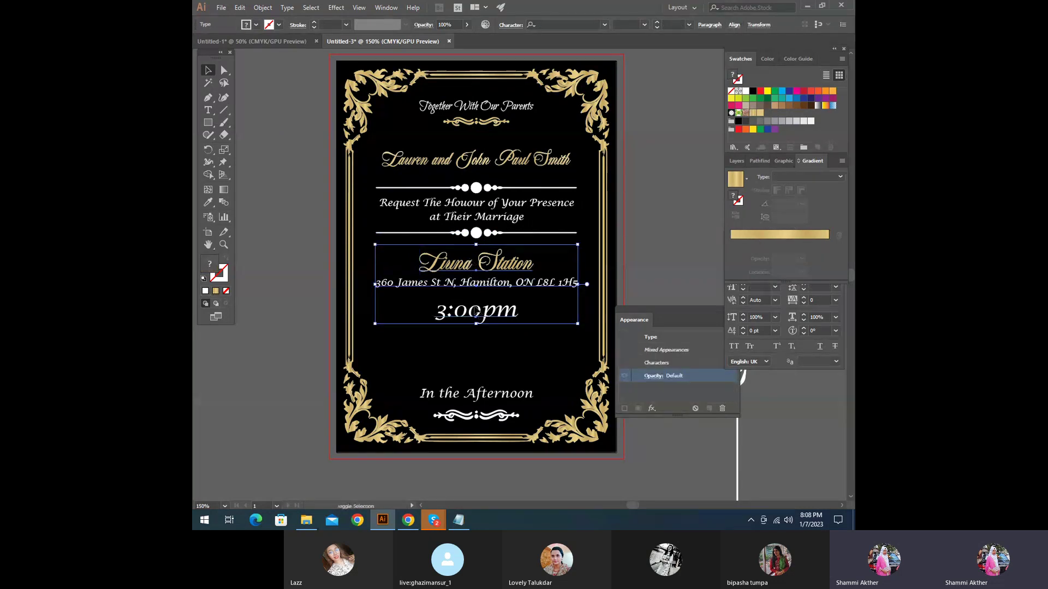
{"action": "key", "text": "shift+Down"}
{"action": "key", "text": "shift+Down"}
{"action": "key", "text": "shift+Down"}
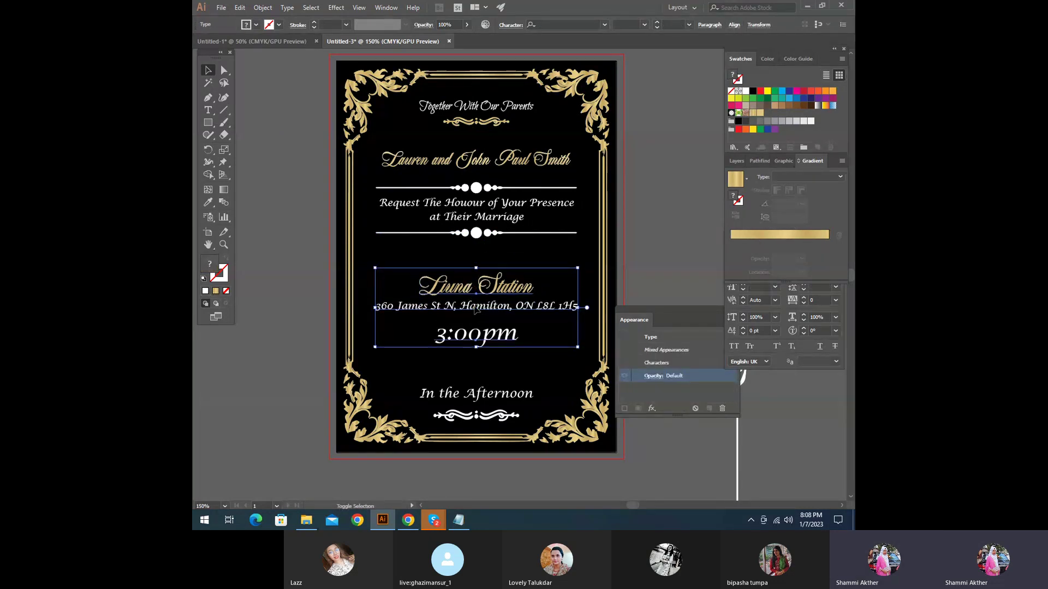
{"action": "key", "text": "shift+Up"}
{"action": "left_click", "coordinate": [468, 323]}
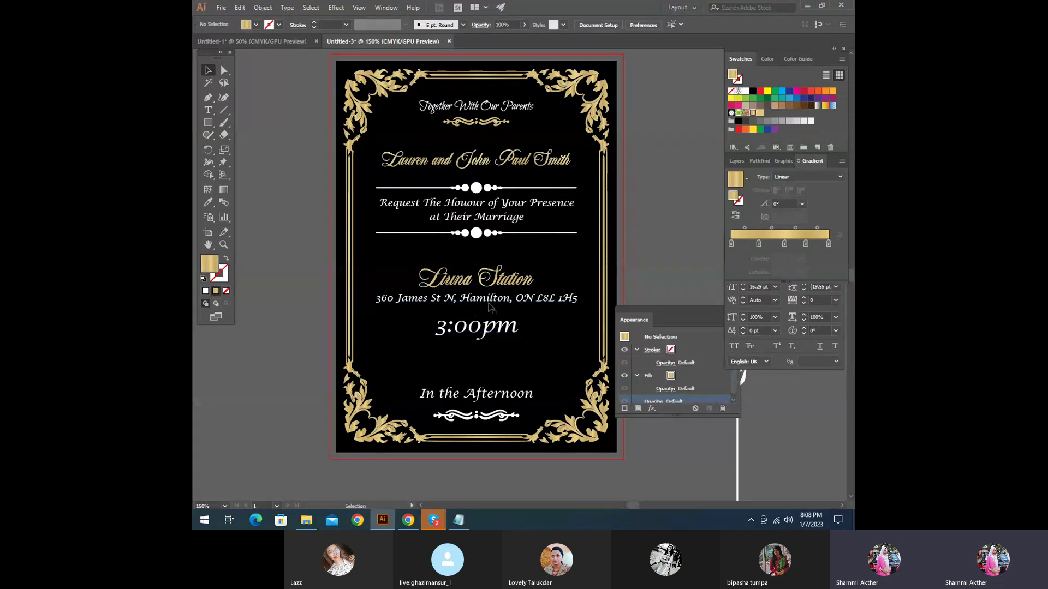
Step: Bring the "3:00pm" line slightly closer to the address, and shift the venue, address and time lines a little further down
{"action": "left_click", "coordinate": [487, 329]}
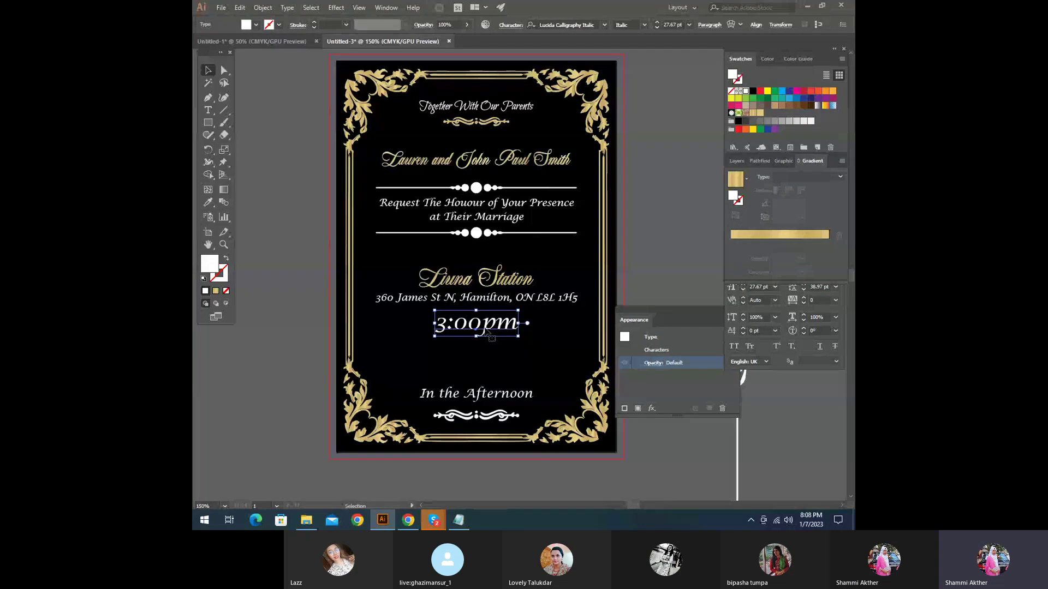
{"action": "left_click_drag", "start_coordinate": [519, 336], "coordinate": [522, 342]}
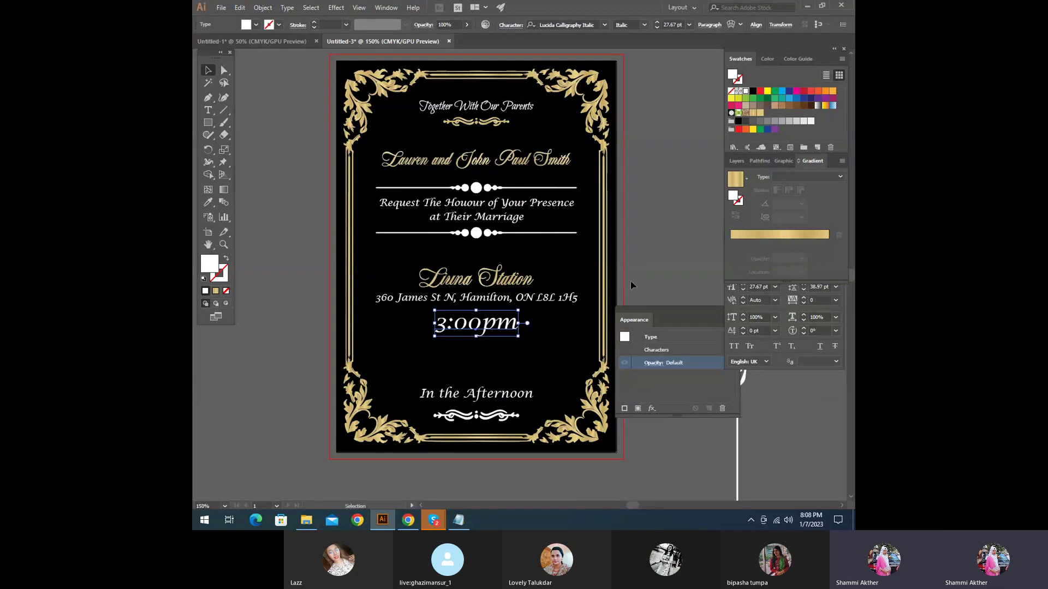
{"action": "left_click", "coordinate": [495, 290]}
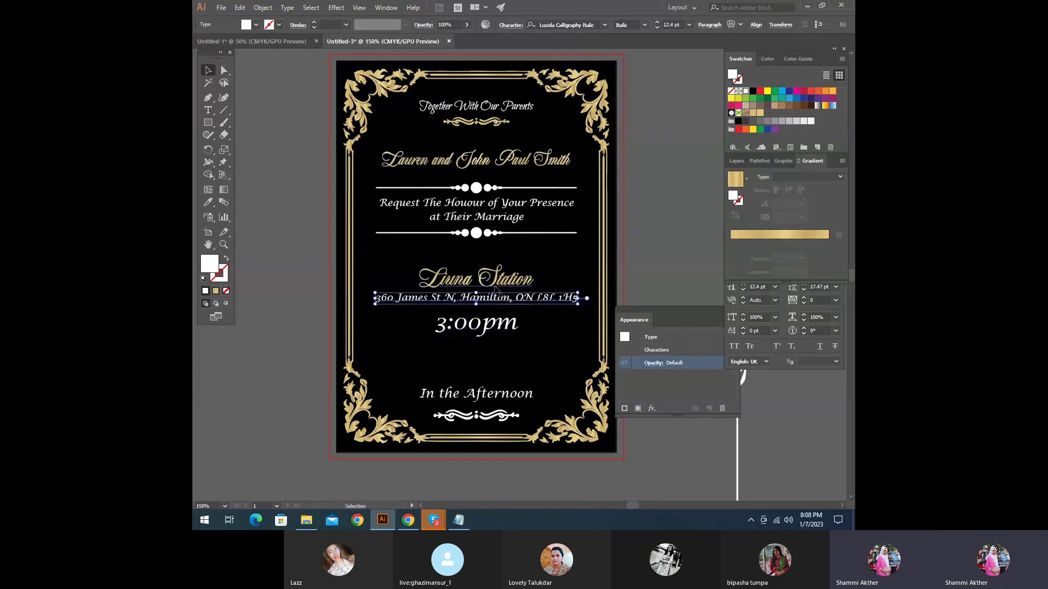
{"action": "left_click", "coordinate": [495, 289], "text": "shift"}
{"action": "left_click_drag", "start_coordinate": [486, 314], "coordinate": [487, 323]}
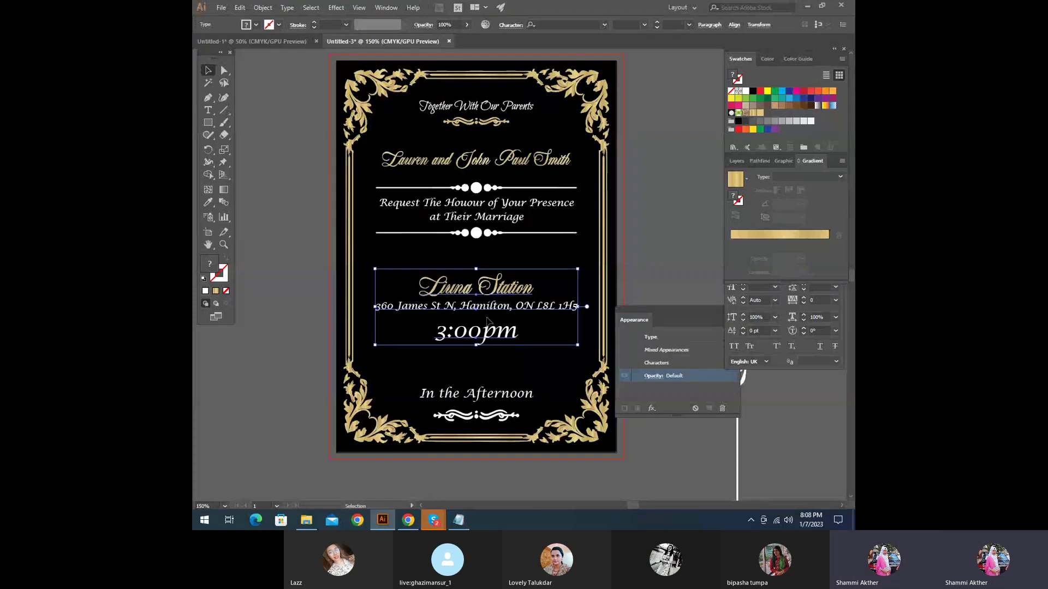
Step: Group the "Request The Honour" text with its two white dividers and move the group down toward the venue name
{"action": "left_click", "coordinate": [481, 233]}
{"action": "left_click", "coordinate": [479, 216], "text": "shift"}
{"action": "left_click", "coordinate": [478, 188], "text": "shift"}
{"action": "right_click", "coordinate": [478, 188]}
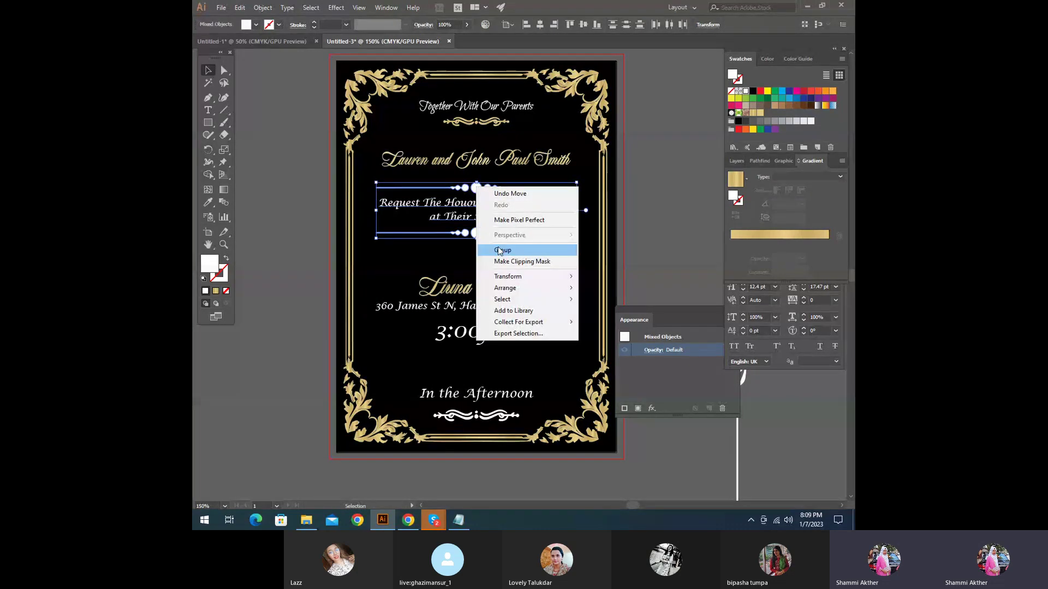
{"action": "left_click", "coordinate": [499, 243]}
{"action": "key", "text": "shift+Down"}
{"action": "key", "text": "shift+Down"}
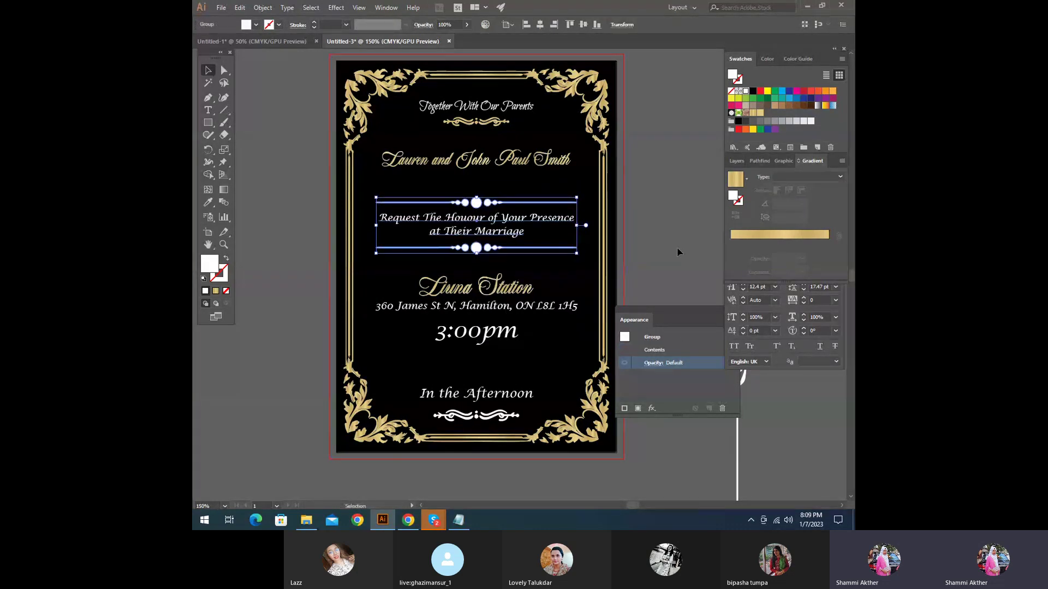
Step: Nudge the venue name and address lines slightly down toward the "3:00pm" line
{"action": "left_click", "coordinate": [472, 303]}
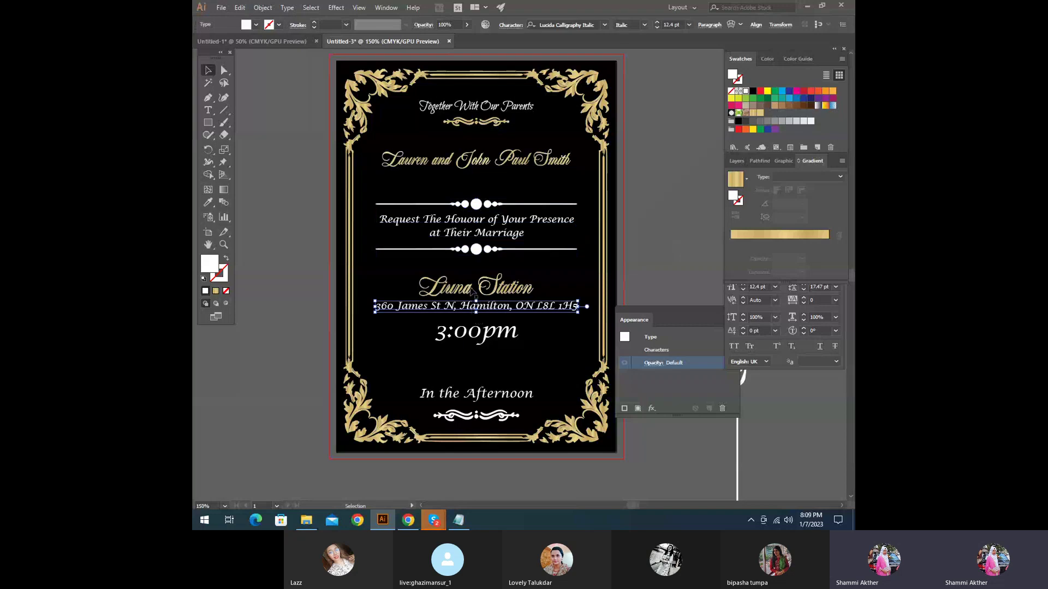
{"action": "left_click", "coordinate": [472, 292], "text": "shift"}
{"action": "left_click_drag", "start_coordinate": [472, 291], "coordinate": [473, 294]}
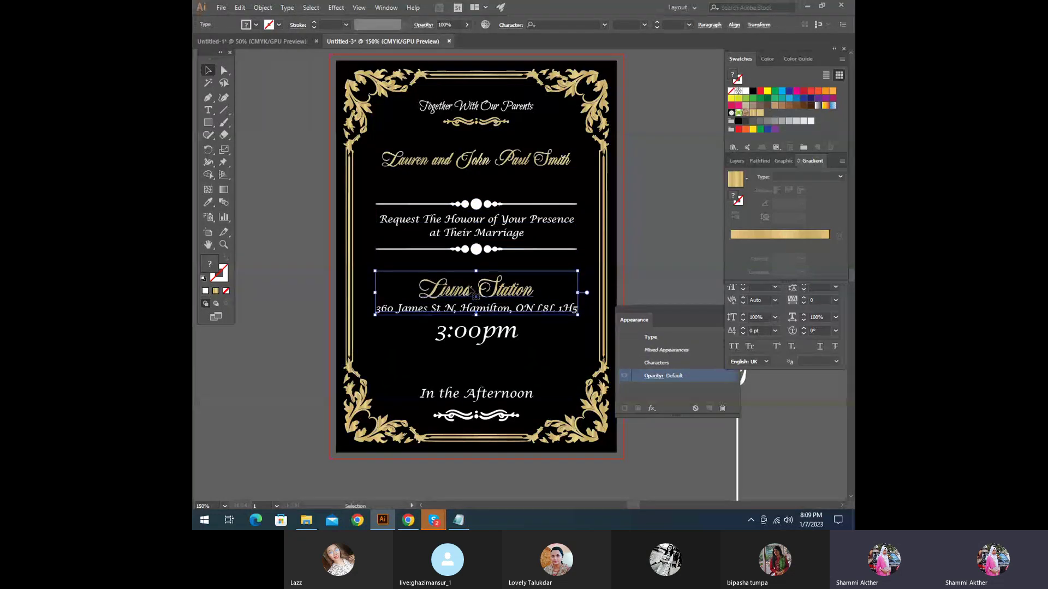
{"action": "key", "text": "Down"}
{"action": "key", "text": "Down"}
{"action": "key", "text": "Down"}
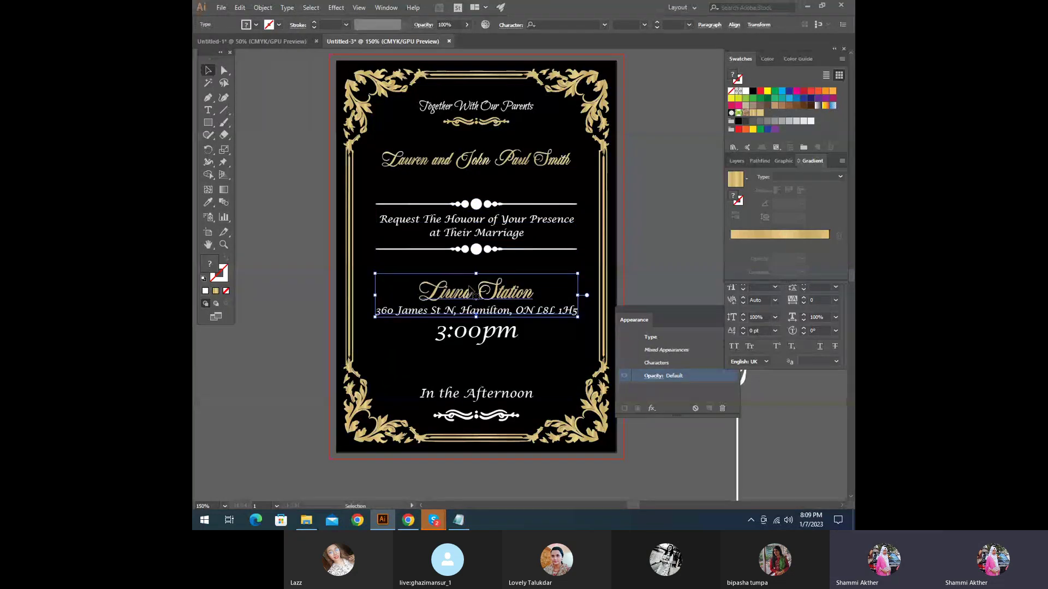
{"action": "key", "text": "Up"}
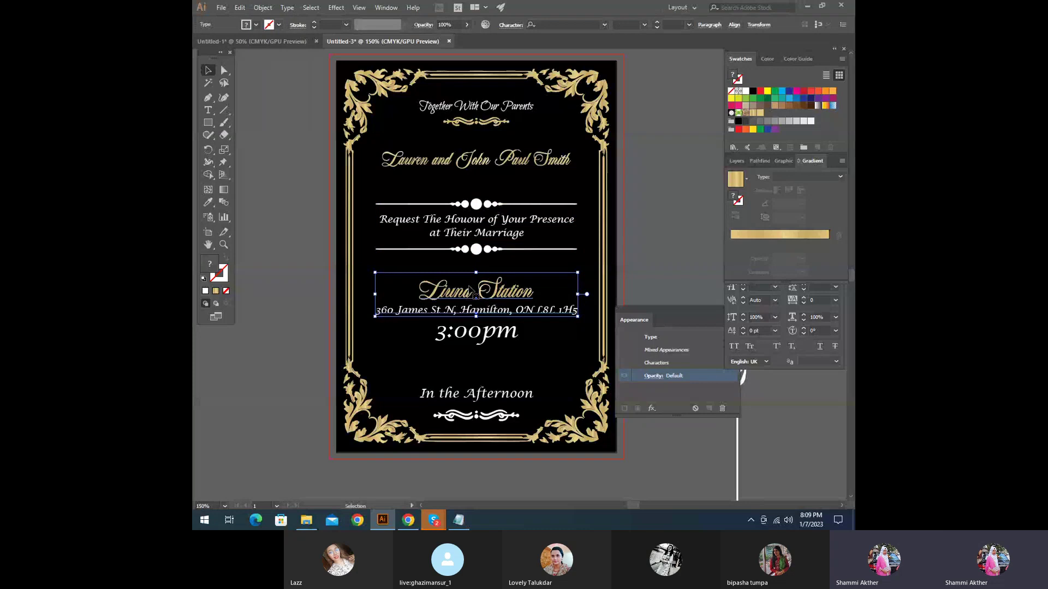
Step: Enlarge the couple's names line to the width of the white dividers and move it down closer to the upper one
{"action": "left_click", "coordinate": [498, 157]}
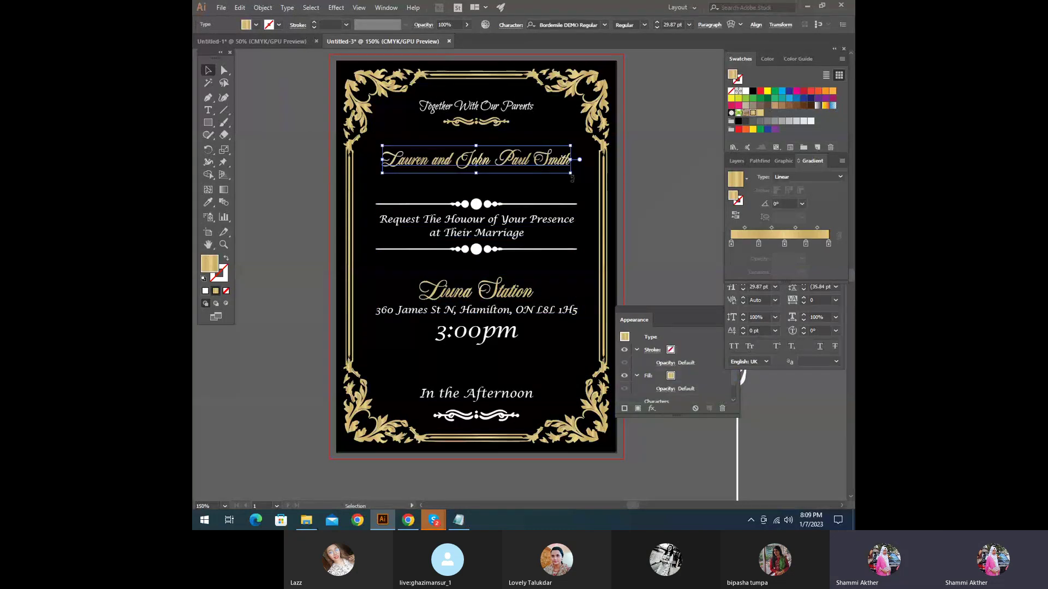
{"action": "left_click_drag", "start_coordinate": [570, 173], "coordinate": [576, 178]}
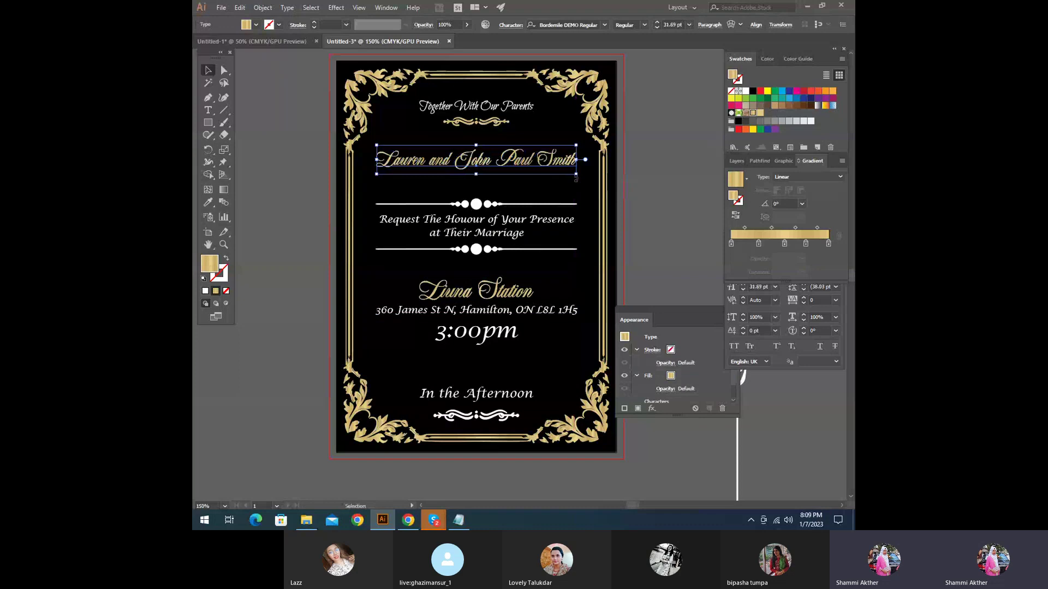
{"action": "key", "text": "shift+Down"}
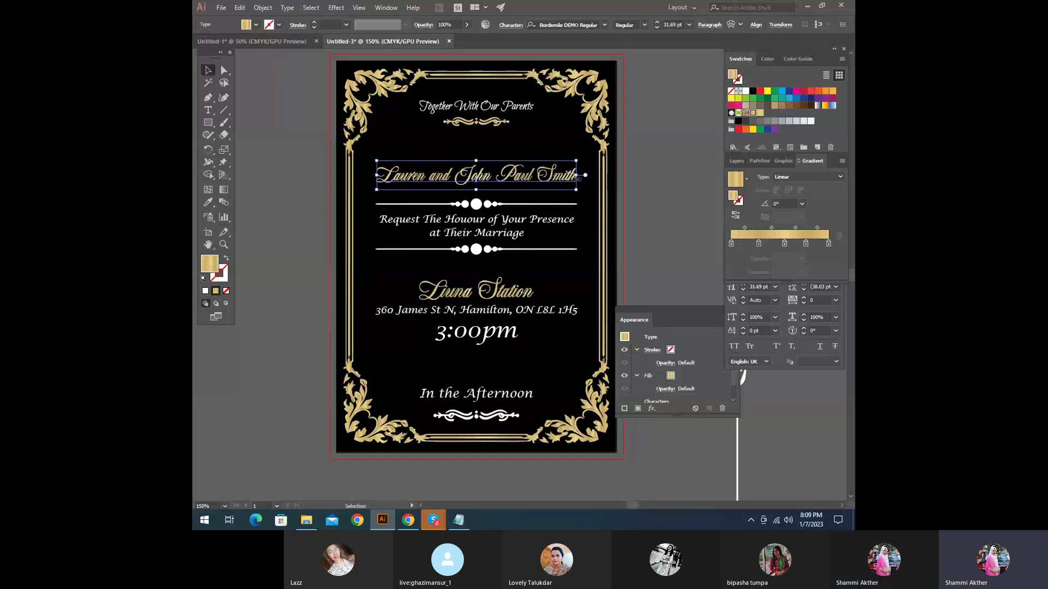
{"action": "key", "text": "Up"}
{"action": "key", "text": "Up"}
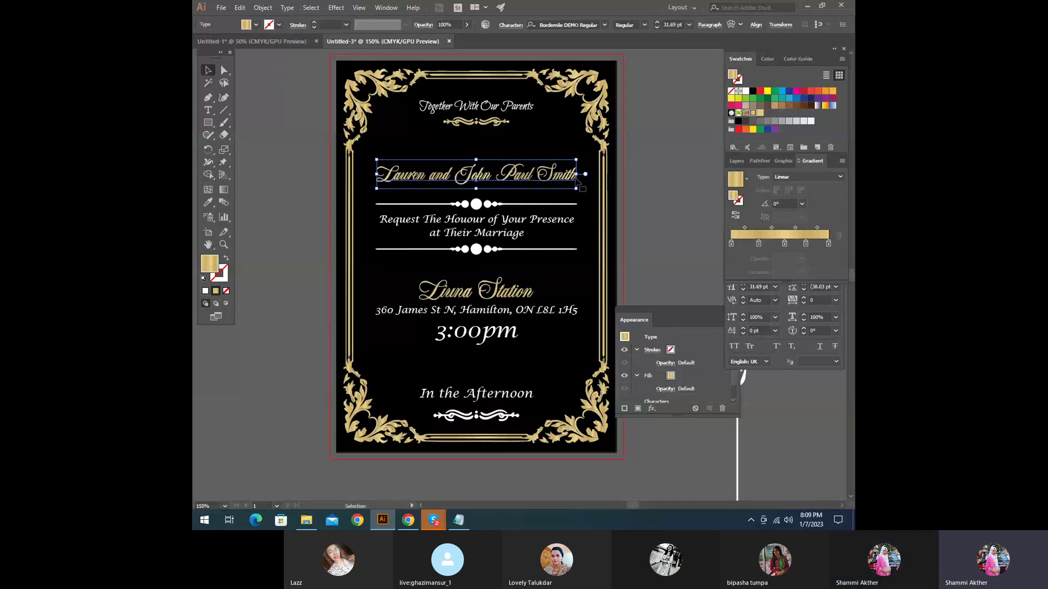
Step: Group "Together With Our Parents" with the gold divider beneath it and shift the group slightly down
{"action": "left_click_drag", "start_coordinate": [521, 137], "coordinate": [480, 108]}
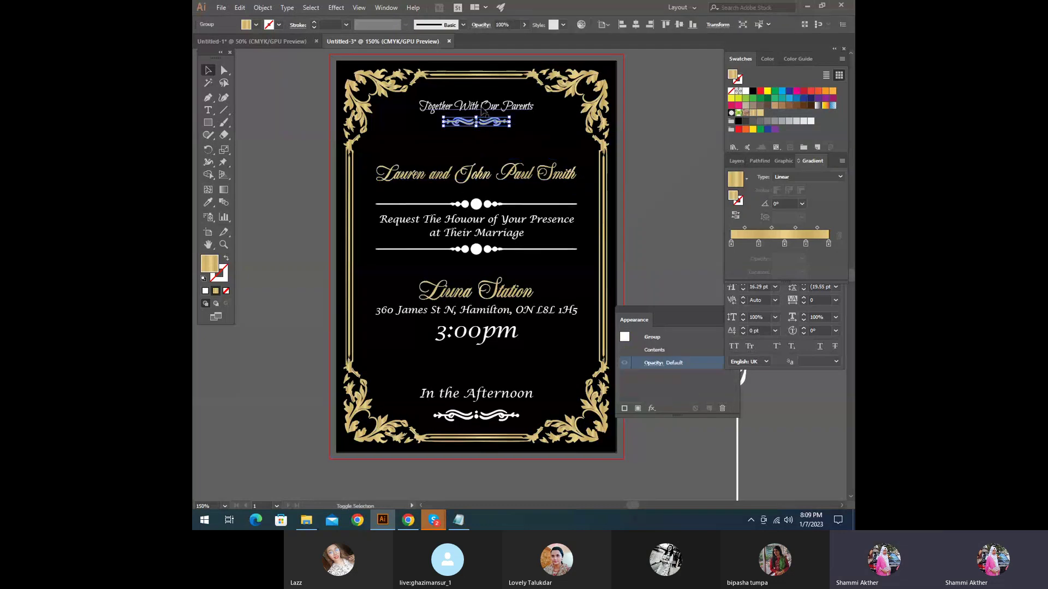
{"action": "right_click", "coordinate": [481, 108]}
{"action": "left_click", "coordinate": [507, 171]}
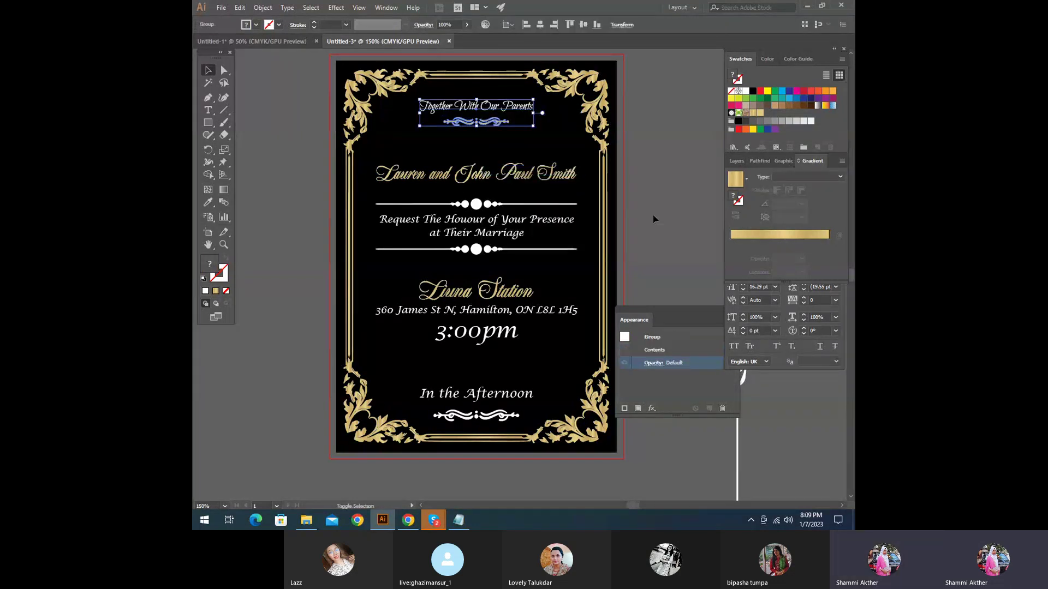
{"action": "key", "text": "shift+Down"}
{"action": "key", "text": "shift+Down"}
{"action": "key", "text": "shift+Up"}
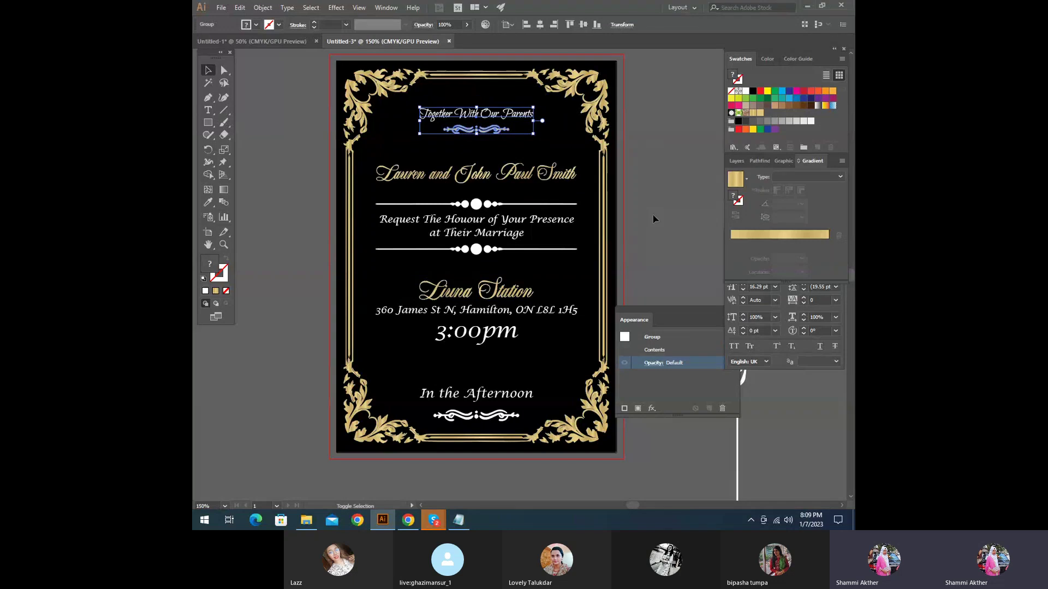
{"action": "key", "text": "Up"}
{"action": "key", "text": "Up"}
{"action": "key", "text": "Up"}
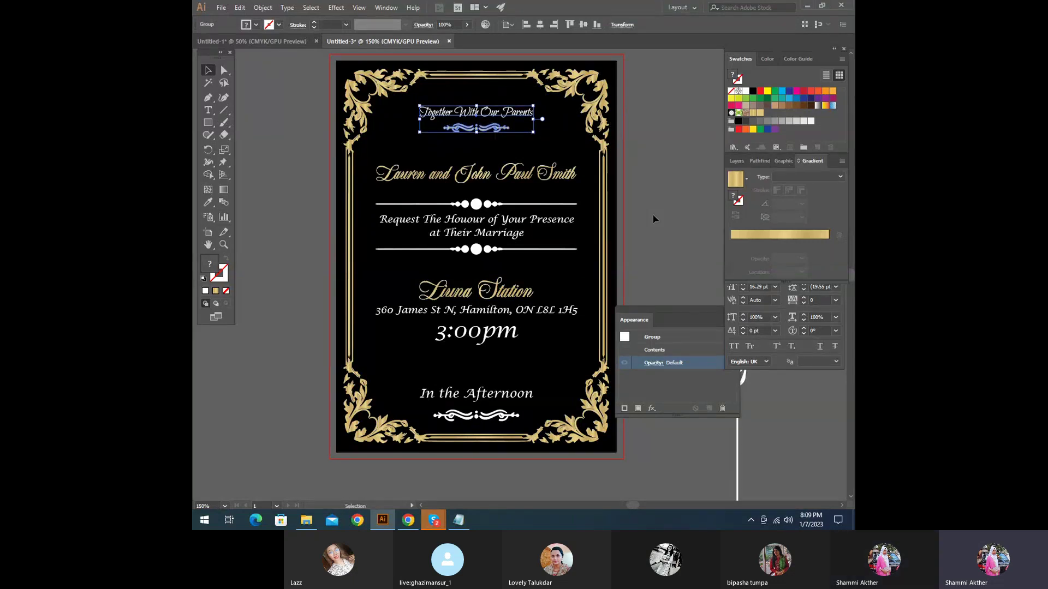
Step: Bring the white ornament closer to "In the Afternoon", group it with that line, and move the group slightly up
{"action": "left_click", "coordinate": [468, 419]}
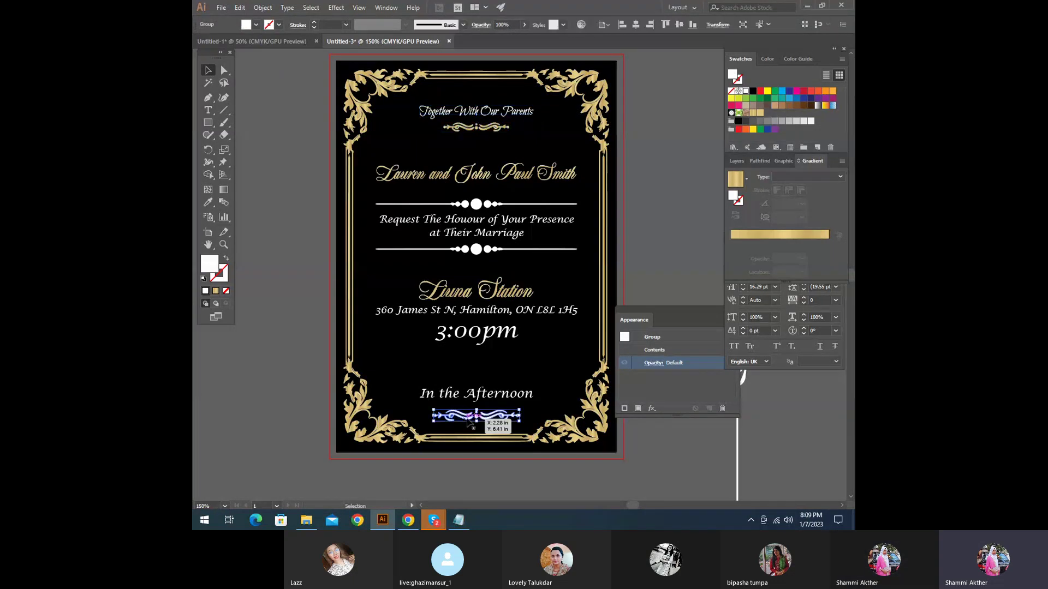
{"action": "left_click_drag", "start_coordinate": [468, 419], "coordinate": [470, 417]}
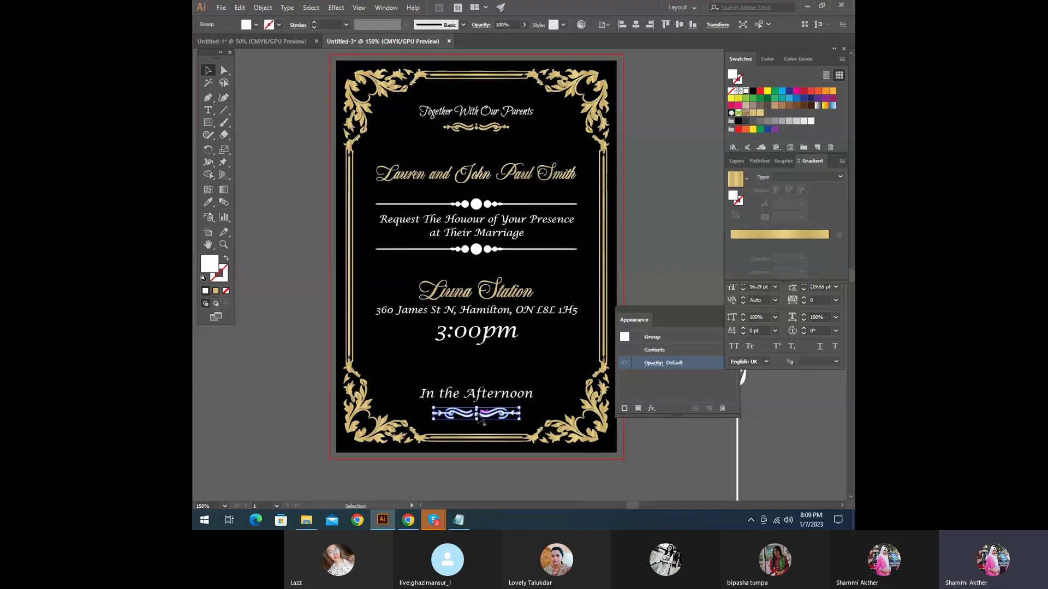
{"action": "left_click", "coordinate": [485, 401], "text": "shift"}
{"action": "right_click", "coordinate": [484, 400]}
{"action": "left_click", "coordinate": [506, 310]}
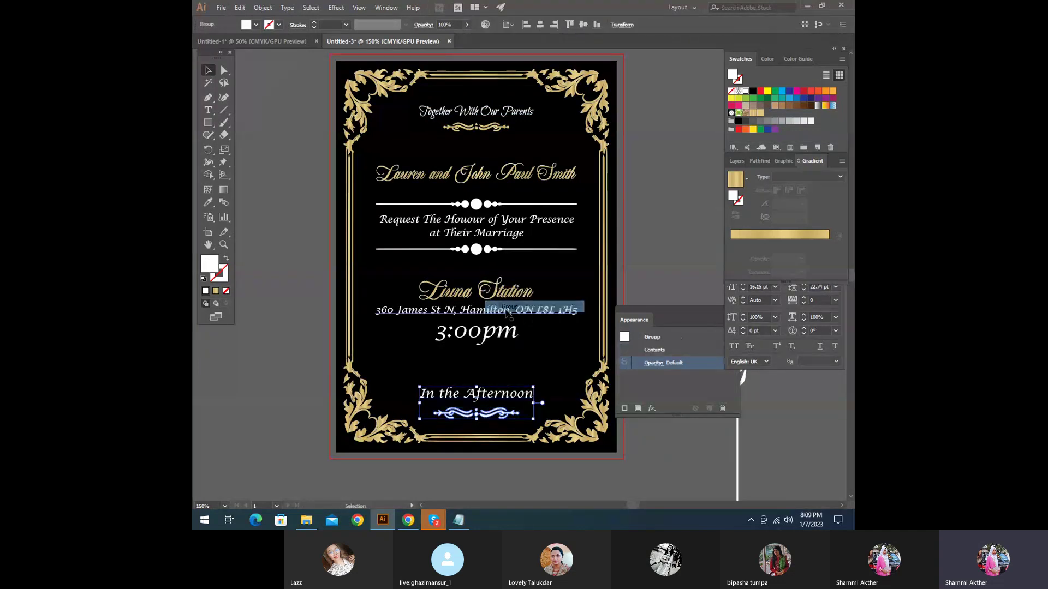
{"action": "key", "text": "shift+Up"}
{"action": "key", "text": "Down"}
{"action": "key", "text": "Down"}
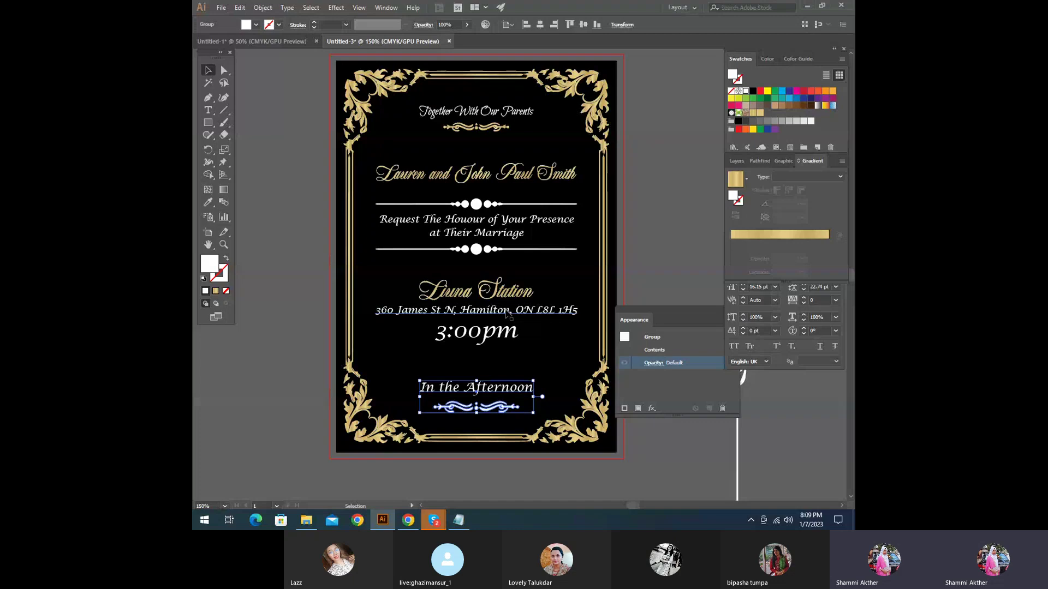
{"action": "left_click", "coordinate": [290, 253]}
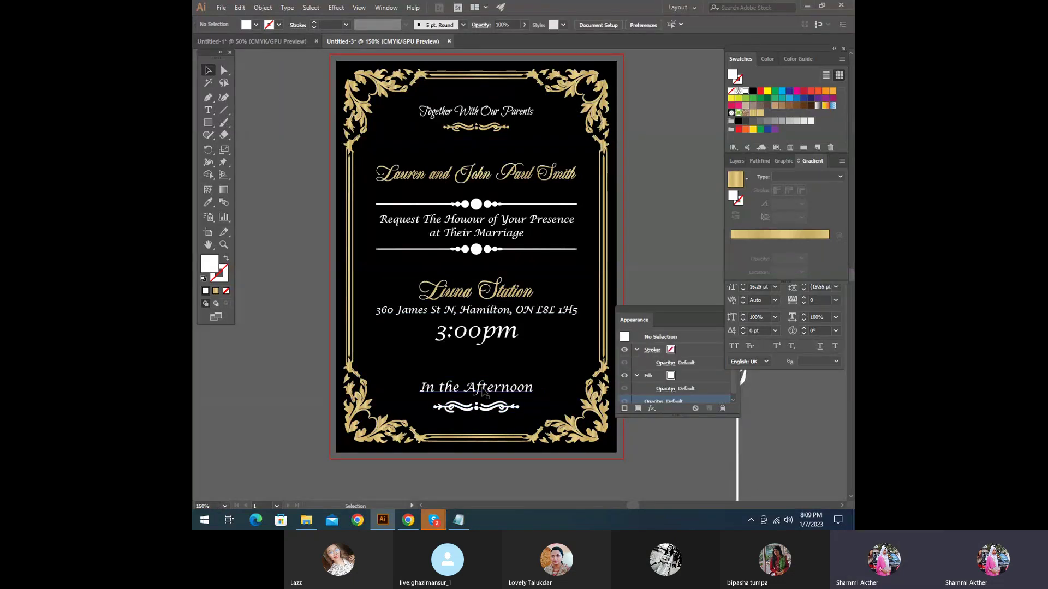
Step: Ungroup "In the Afternoon" from its white ornament and give the text a gold gradient fill
{"action": "right_click", "coordinate": [483, 392]}
{"action": "left_click", "coordinate": [507, 309]}
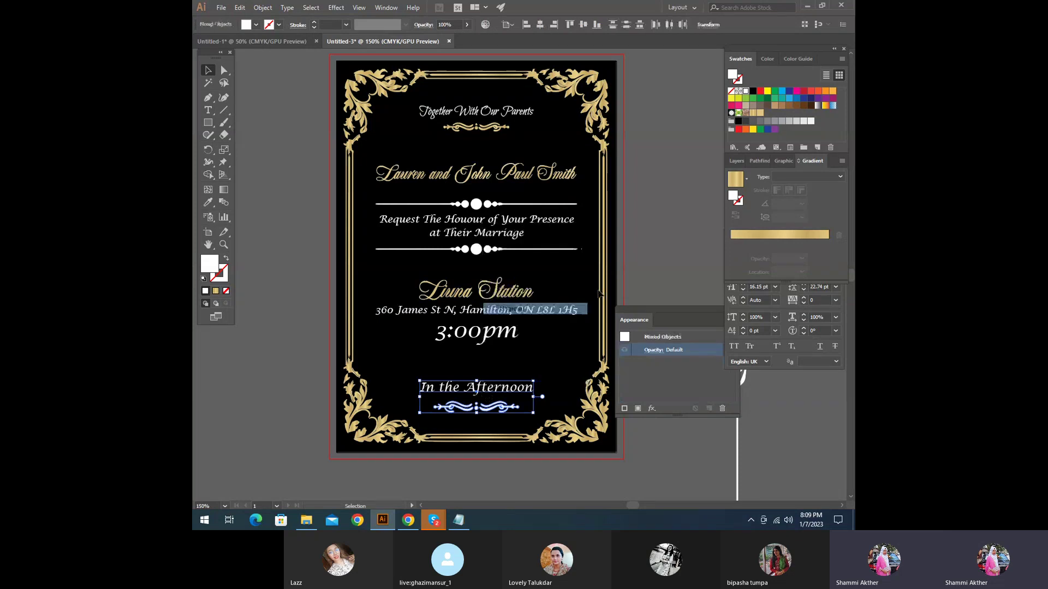
{"action": "left_click", "coordinate": [657, 231]}
{"action": "left_click", "coordinate": [494, 386]}
{"action": "left_click", "coordinate": [636, 408]}
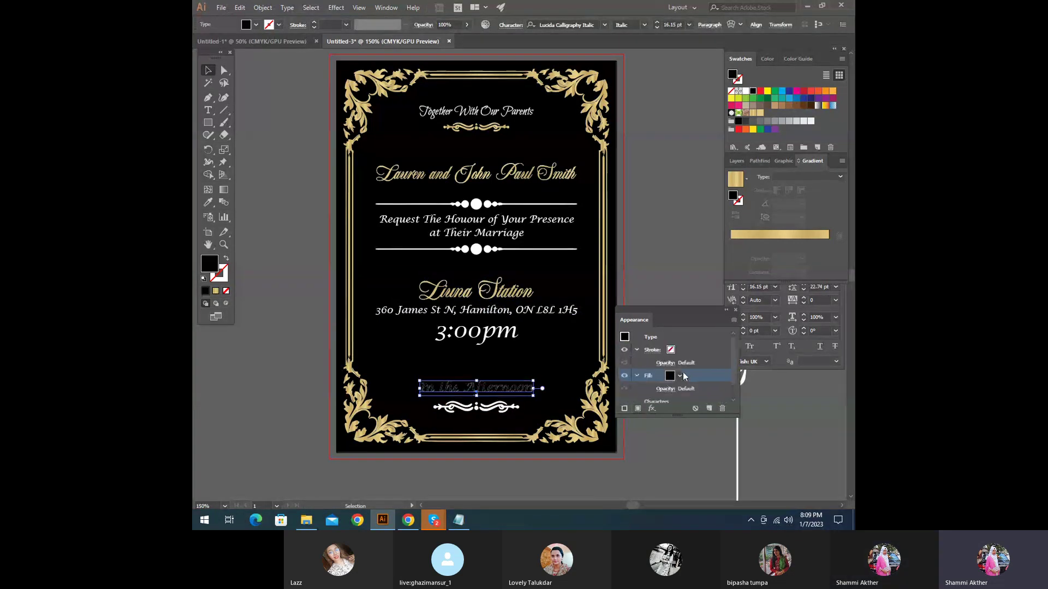
{"action": "left_click", "coordinate": [681, 376]}
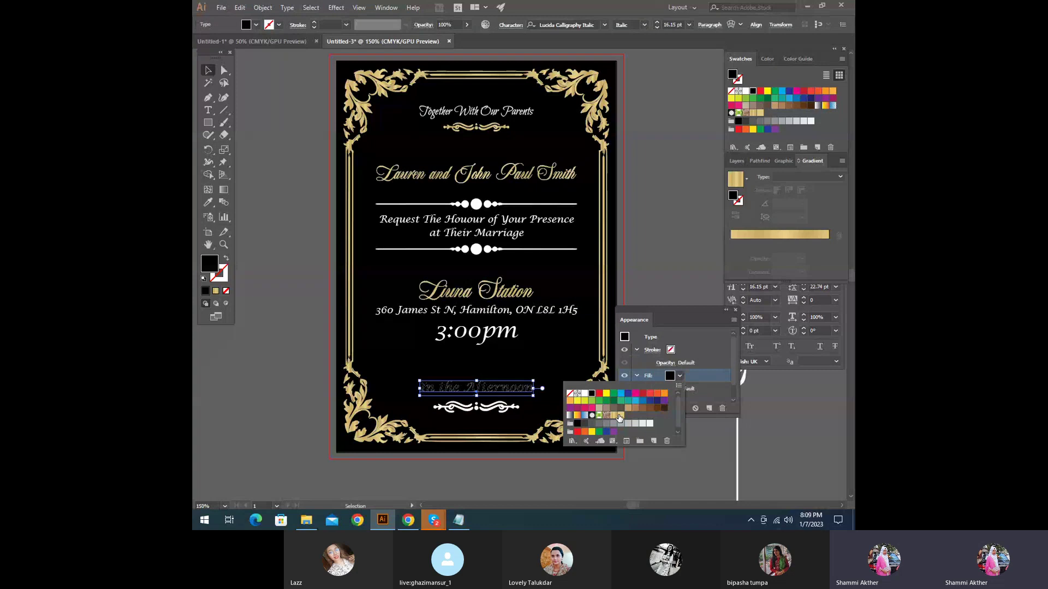
{"action": "left_click", "coordinate": [619, 417]}
{"action": "left_click", "coordinate": [652, 267]}
{"action": "scroll", "coordinate": [545, 327], "scroll_direction": "up", "scroll_amount": 1}
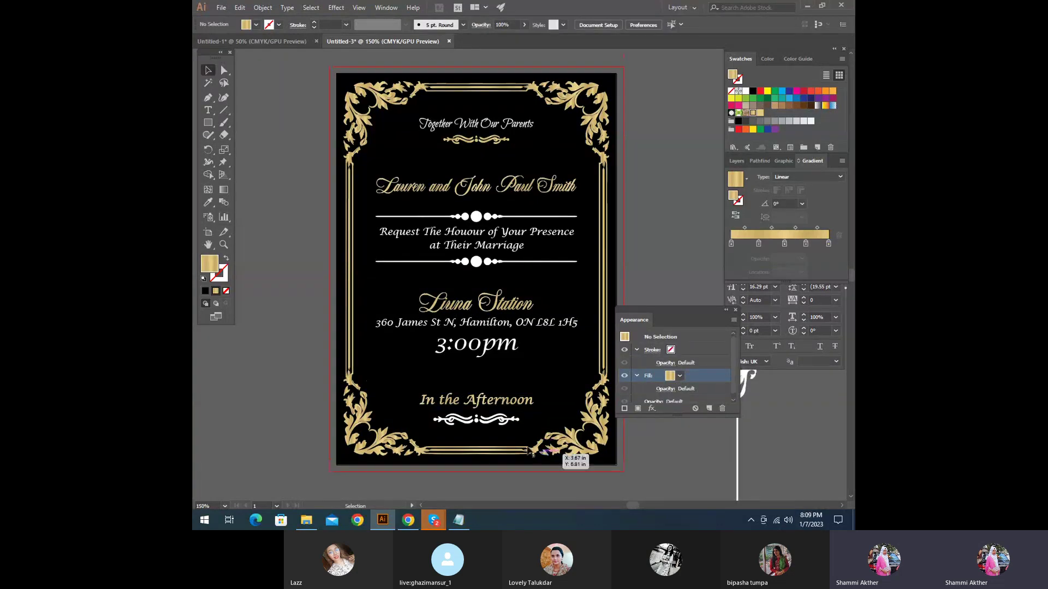
Step: Group the gold "In the Afternoon" line with the white ornament below it again
{"action": "left_click", "coordinate": [475, 422]}
{"action": "left_click", "coordinate": [478, 402], "text": "shift"}
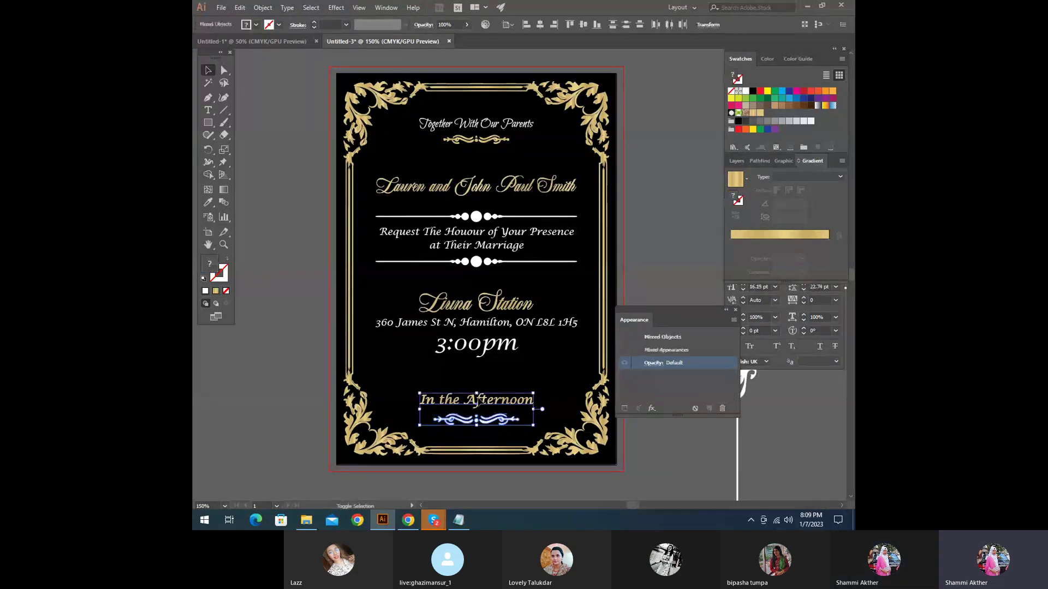
{"action": "right_click", "coordinate": [478, 402]}
{"action": "left_click", "coordinate": [505, 307]}
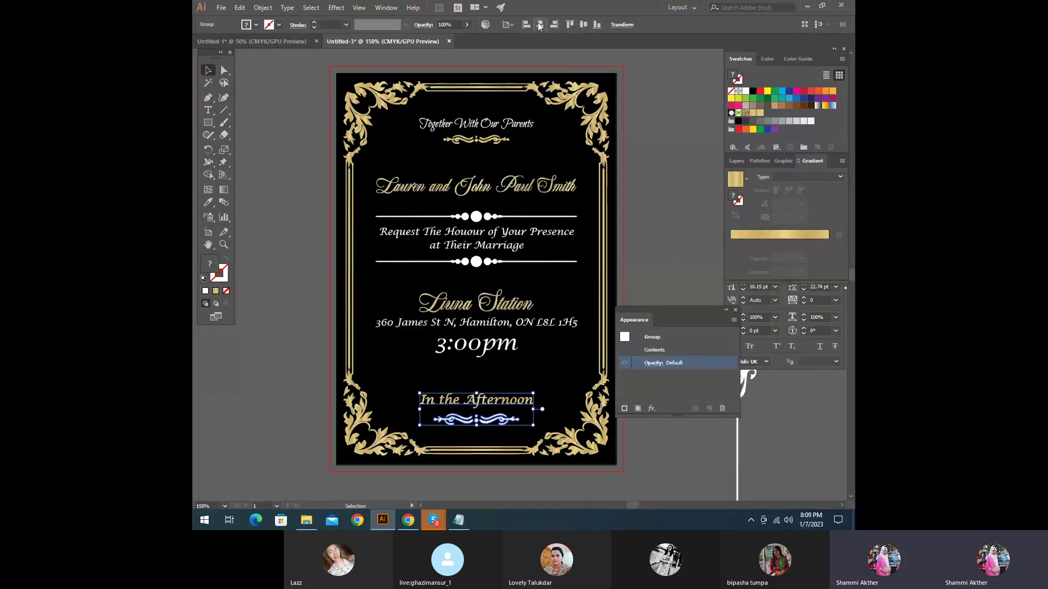
{"action": "left_click", "coordinate": [653, 245]}
Step: Review the complete invitation layout at a reduced zoom for spacing and balance
{"action": "scroll", "coordinate": [605, 409], "scroll_direction": "up", "scroll_amount": 1}
{"action": "key", "text": "ctrl+alt+space"}
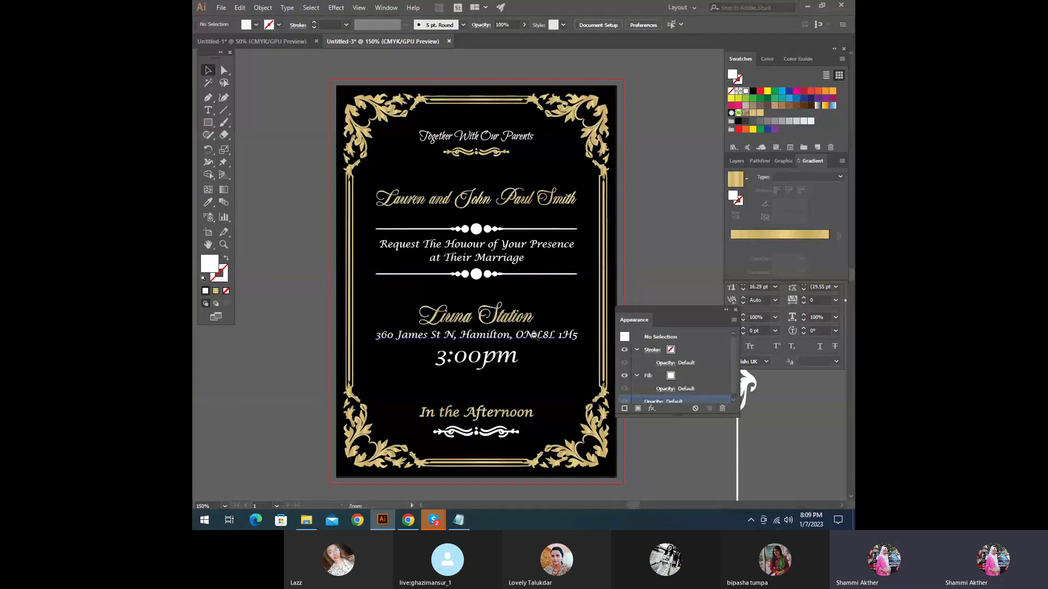
{"action": "left_click", "coordinate": [534, 335], "text": "ctrl+alt"}
{"action": "left_click", "coordinate": [534, 336], "text": "ctrl+alt"}
{"action": "scroll", "coordinate": [532, 376], "scroll_direction": "up", "scroll_amount": 1}
{"action": "key", "text": "ctrl+space"}
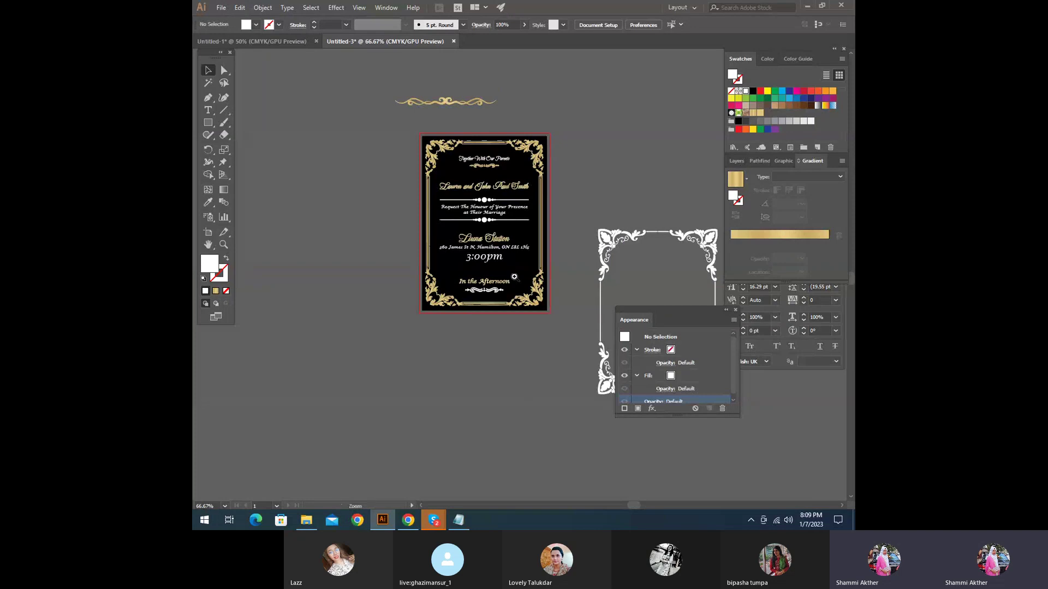
{"action": "left_click", "coordinate": [504, 204]}
{"action": "scroll", "coordinate": [480, 180], "scroll_direction": "up", "scroll_amount": 1}
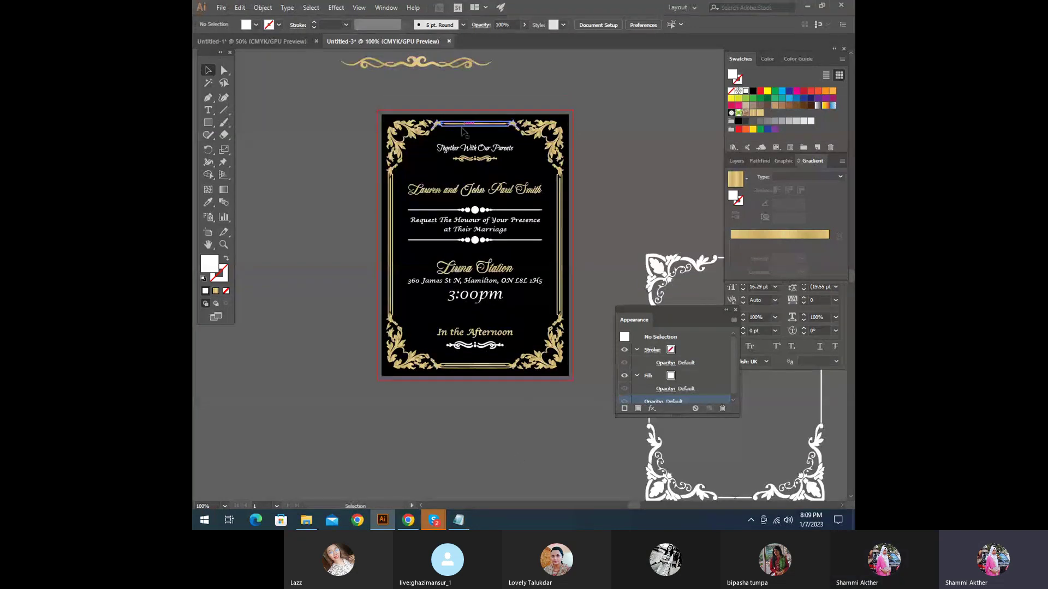
Step: Move the "Together With Our Parents" line with its gold ornament slightly down
{"action": "left_click", "coordinate": [491, 159]}
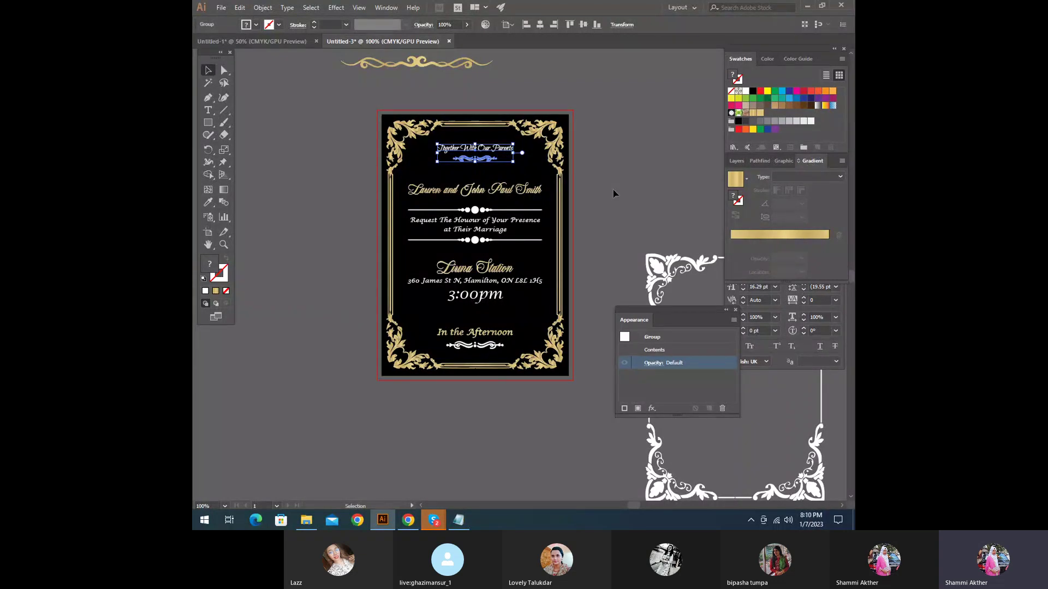
{"action": "key", "text": "shift+Down"}
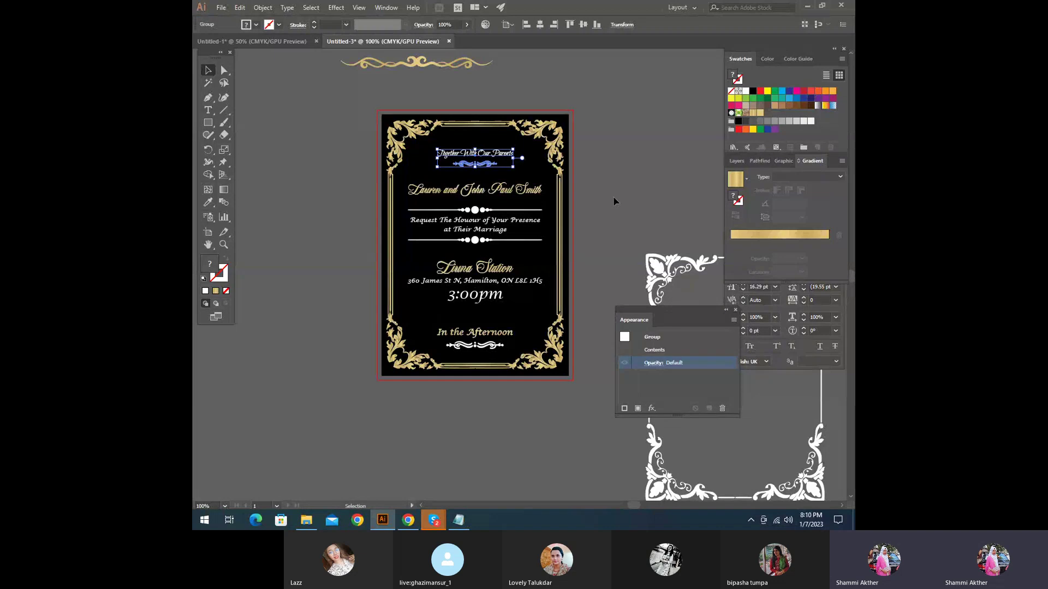
{"action": "key", "text": "Up"}
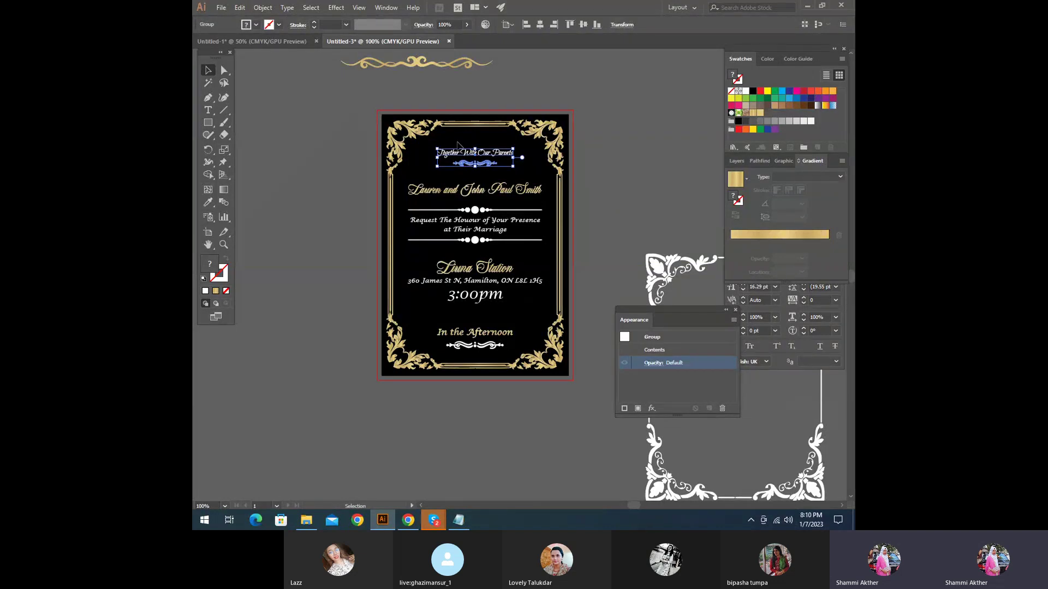
Step: Shift all the card's text and dividers slightly up inside the frame and group them as one block
{"action": "left_click_drag", "start_coordinate": [457, 142], "coordinate": [483, 350]}
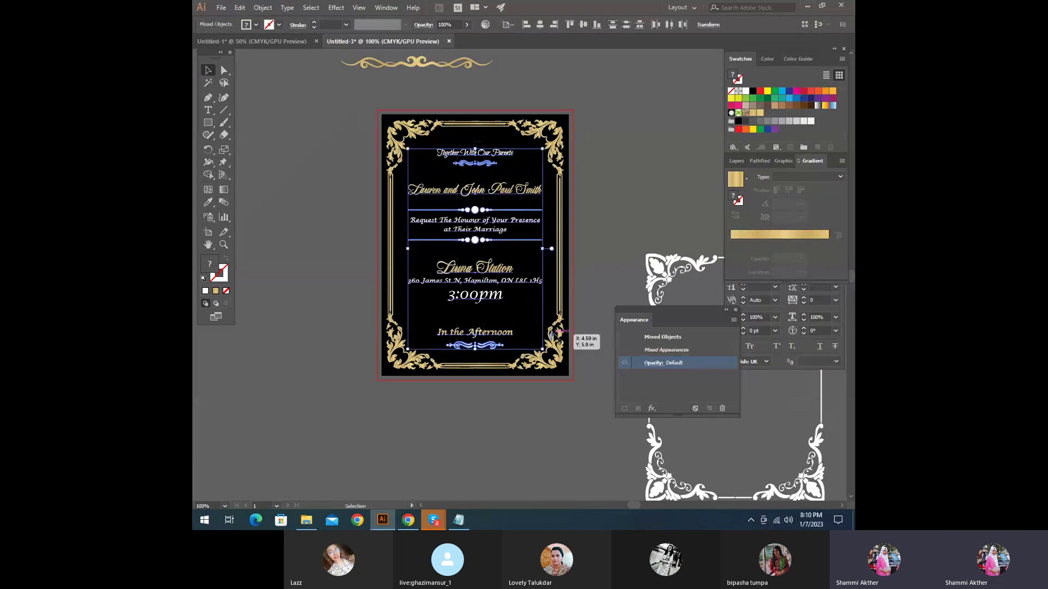
{"action": "key", "text": "Up"}
{"action": "key", "text": "Up"}
{"action": "key", "text": "Up"}
{"action": "key", "text": "Up"}
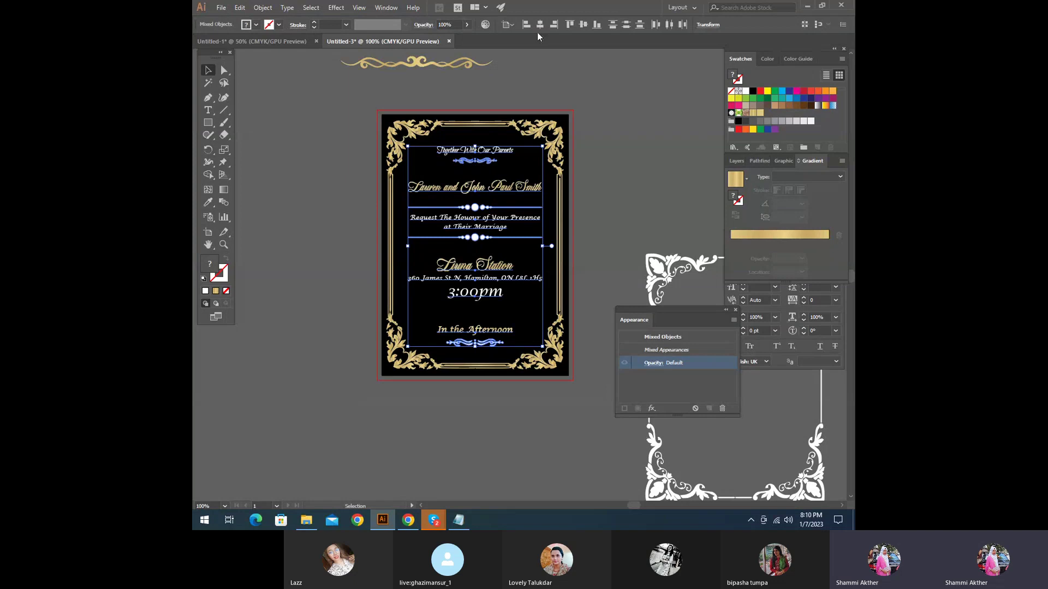
{"action": "right_click", "coordinate": [477, 151]}
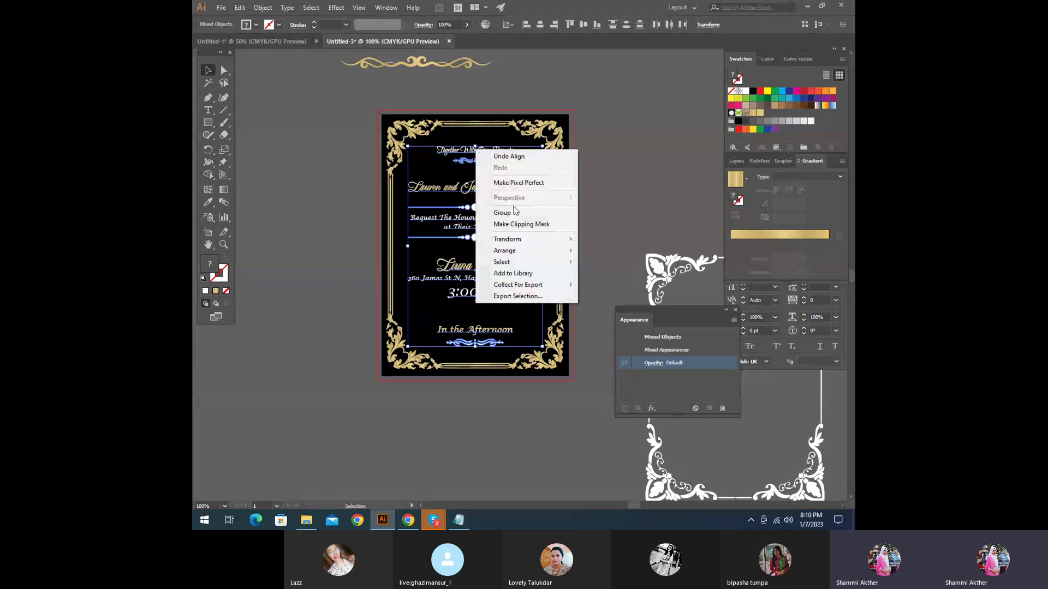
{"action": "left_click", "coordinate": [502, 212]}
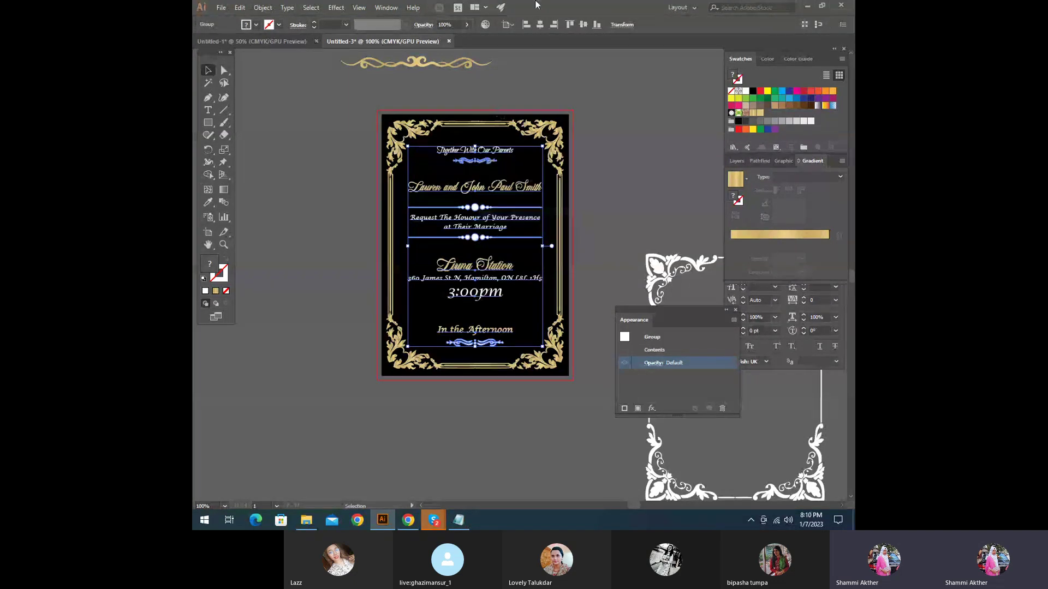
{"action": "left_click", "coordinate": [616, 195]}
{"action": "scroll", "coordinate": [513, 281], "scroll_direction": "down", "scroll_amount": 1}
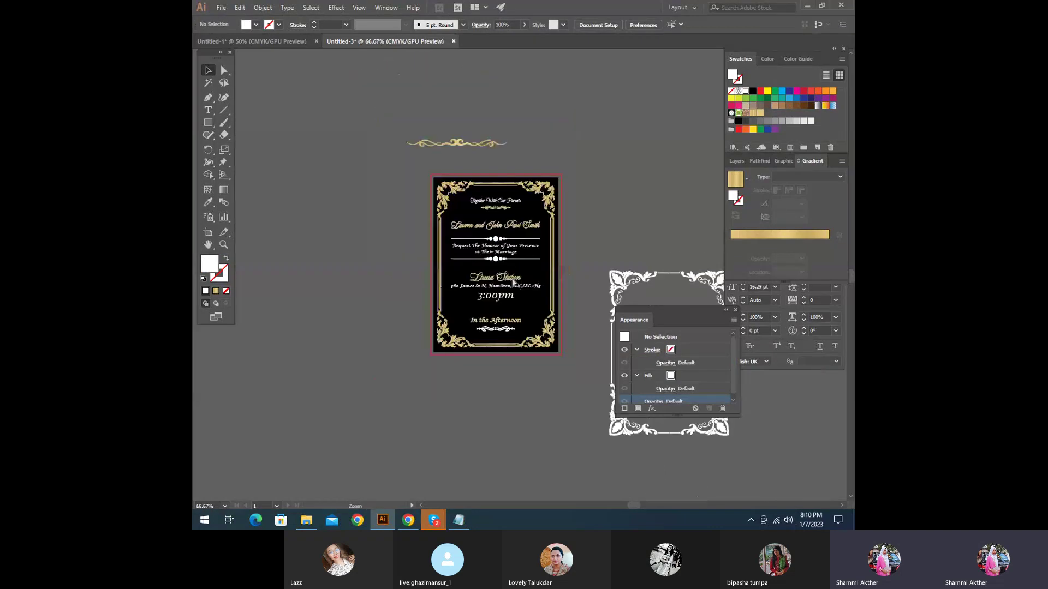
Step: Copy the two large black flourish ornaments from the Untitled-1 document into Untitled-3, below the card
{"action": "left_click_drag", "start_coordinate": [547, 345], "coordinate": [510, 335]}
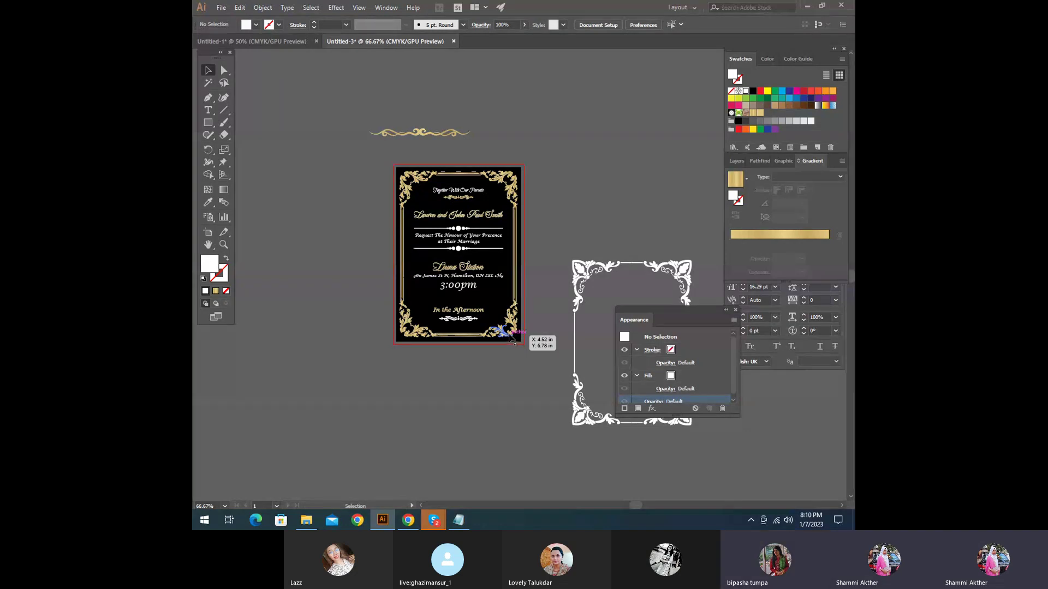
{"action": "left_click", "coordinate": [235, 42]}
{"action": "left_click", "coordinate": [445, 288]}
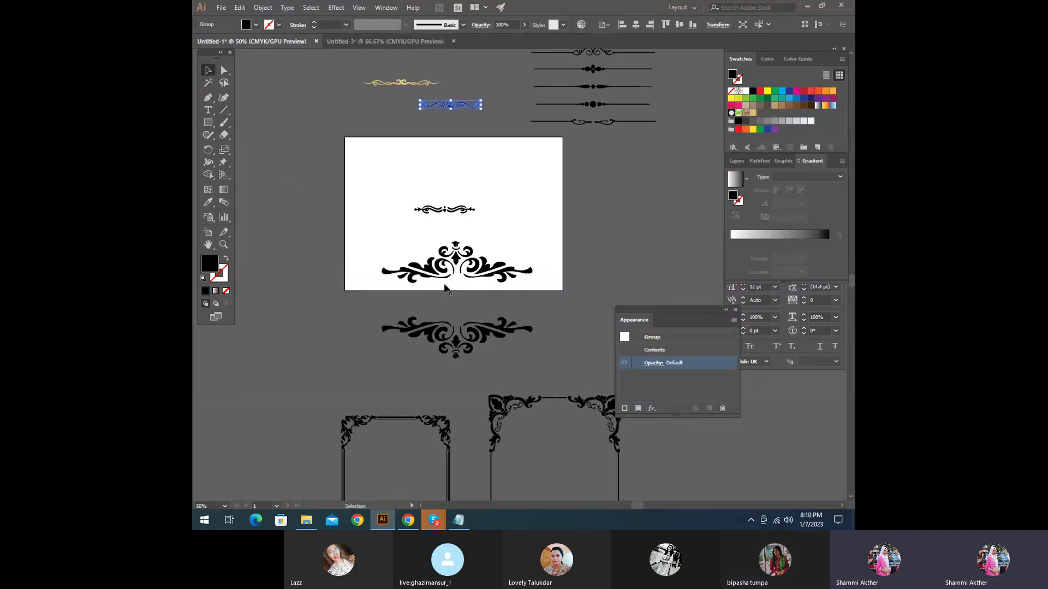
{"action": "left_click_drag", "start_coordinate": [444, 288], "coordinate": [350, 382]}
{"action": "right_click", "coordinate": [350, 400]}
{"action": "left_click", "coordinate": [246, 356]}
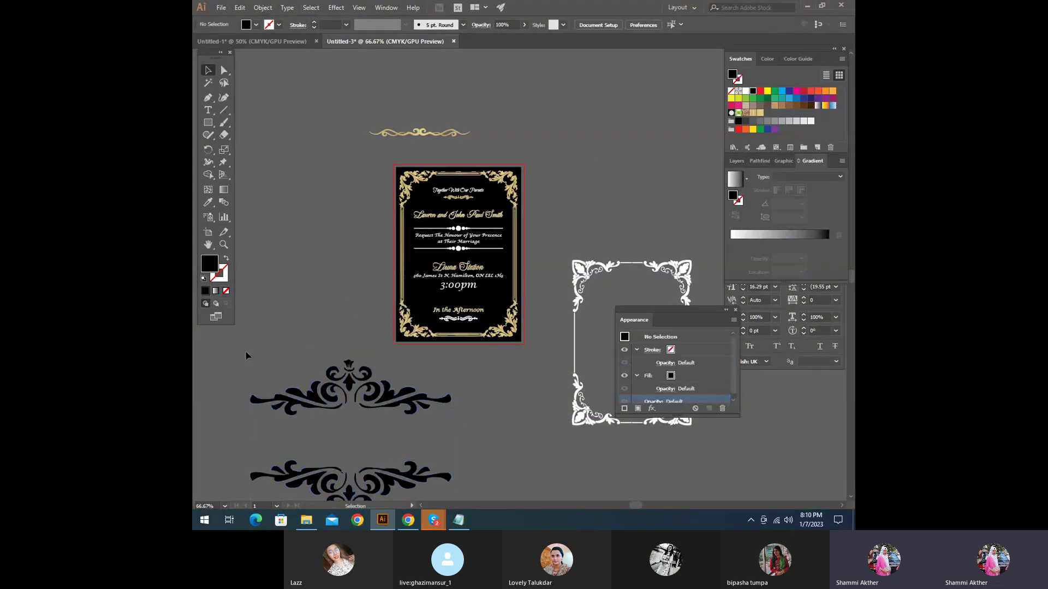
Step: Group the parts of the upper black flourish and scale it down proportionally to less than half its size
{"action": "left_click", "coordinate": [378, 397]}
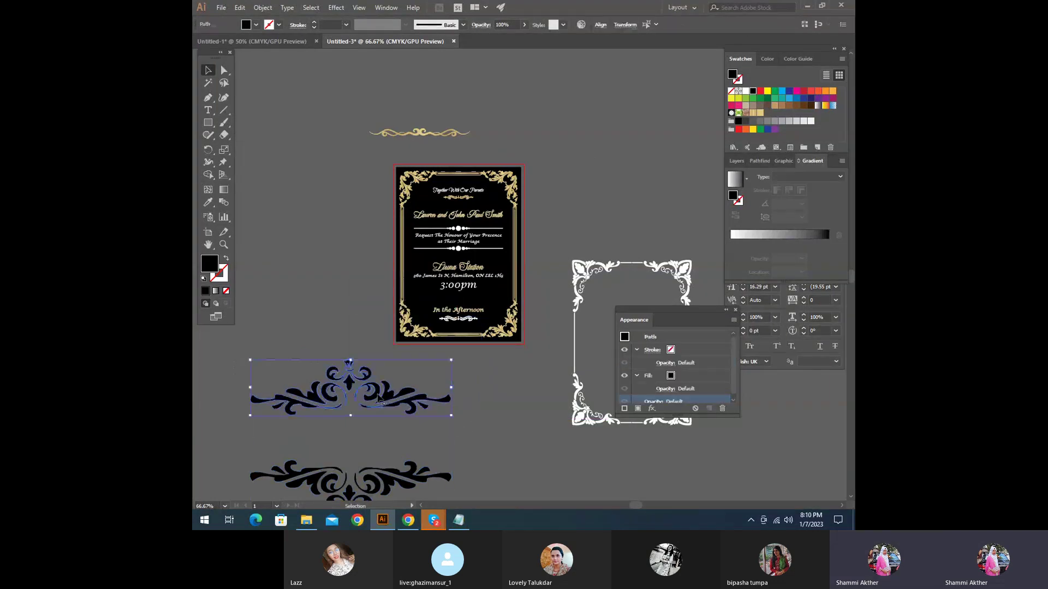
{"action": "right_click", "coordinate": [351, 400]}
{"action": "left_click", "coordinate": [404, 237]}
{"action": "left_click", "coordinate": [385, 439]}
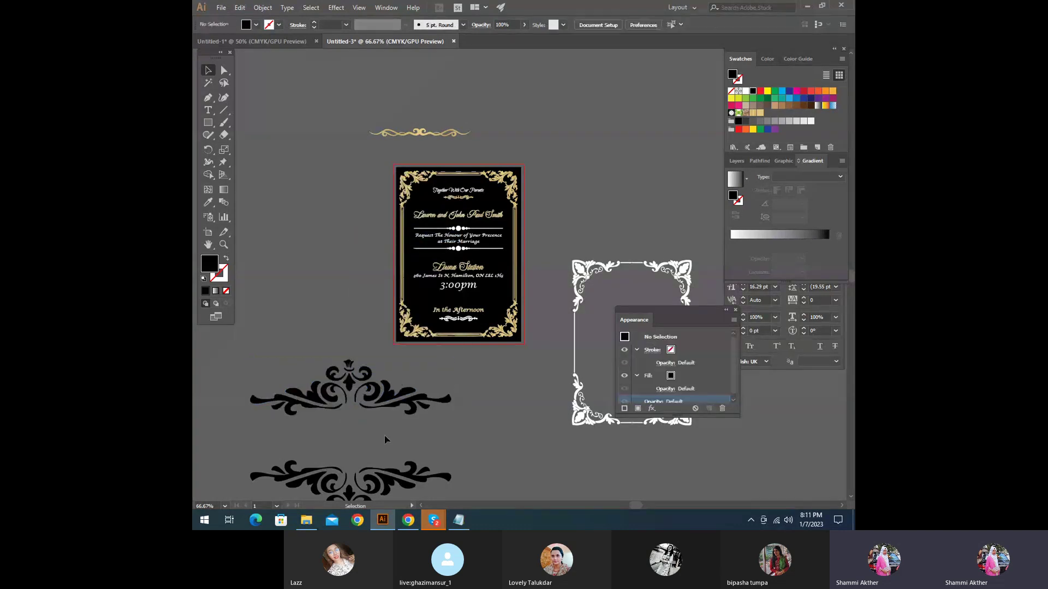
{"action": "left_click", "coordinate": [350, 375]}
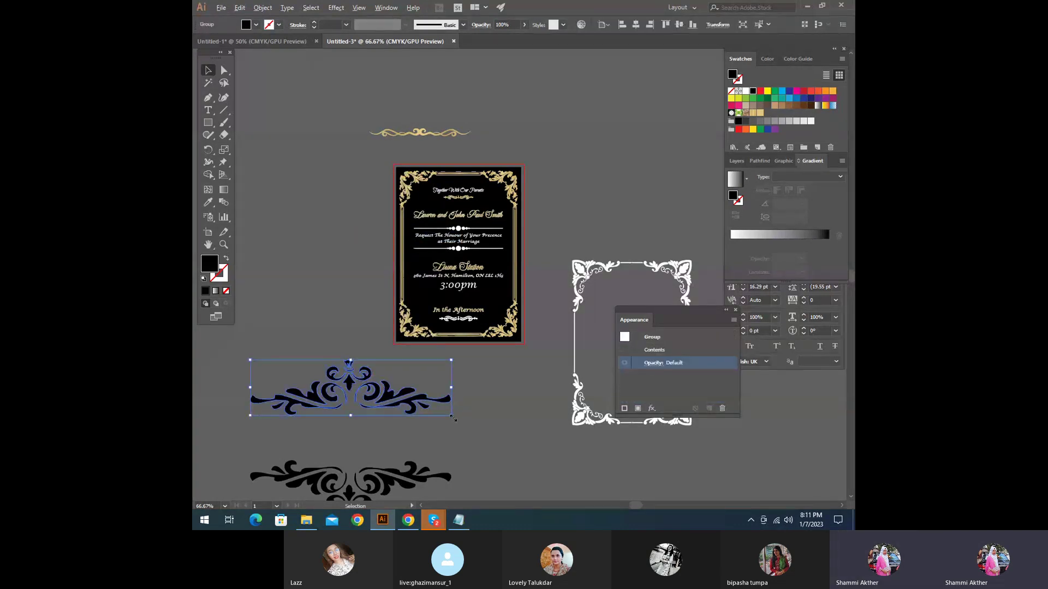
{"action": "left_click_drag", "start_coordinate": [452, 416], "coordinate": [392, 399]}
{"action": "left_click", "coordinate": [434, 414]}
{"action": "left_click", "coordinate": [366, 396]}
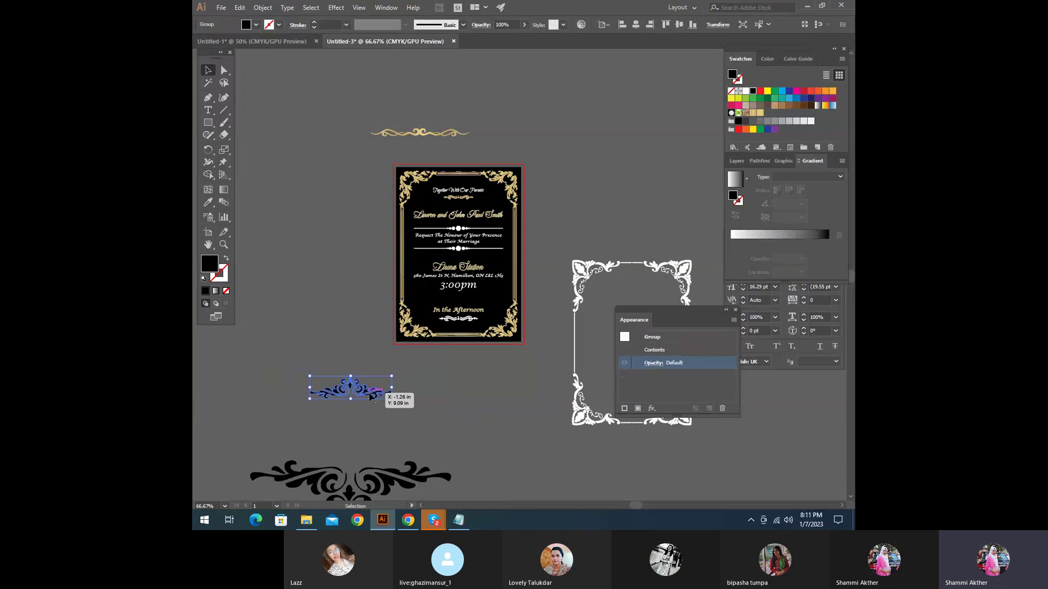
Step: Ungroup the card's text block and separate the "In the Afternoon" line from its white ornament
{"action": "left_click", "coordinate": [452, 320]}
{"action": "right_click", "coordinate": [452, 319]}
{"action": "left_click", "coordinate": [465, 408]}
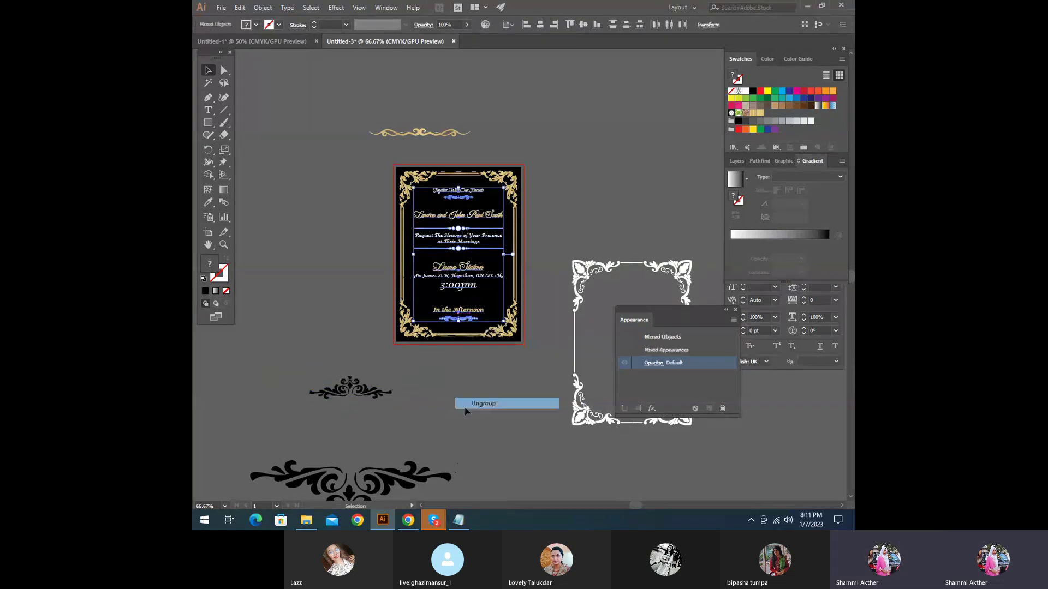
{"action": "left_click", "coordinate": [460, 436]}
{"action": "left_click_drag", "start_coordinate": [451, 322], "coordinate": [451, 322]}
{"action": "right_click", "coordinate": [450, 322]}
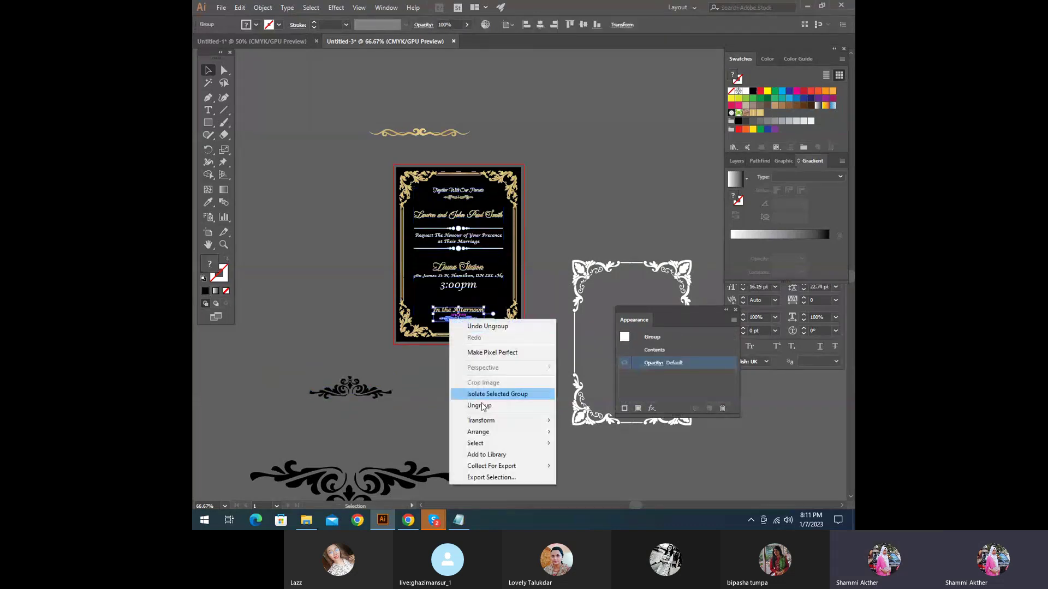
{"action": "left_click", "coordinate": [483, 407]}
{"action": "left_click", "coordinate": [497, 322]}
{"action": "left_click", "coordinate": [496, 319], "text": "ctrl"}
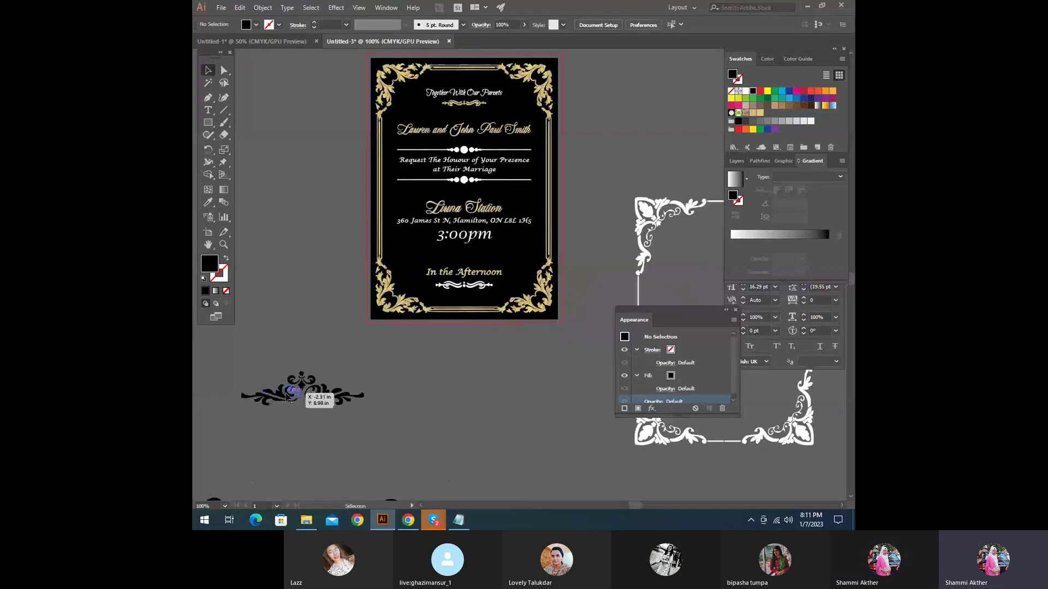
Step: Shrink the small black flourish slightly and place it on the card below "In the Afternoon"
{"action": "left_click_drag", "start_coordinate": [286, 397], "coordinate": [459, 389]}
{"action": "left_click_drag", "start_coordinate": [531, 398], "coordinate": [514, 393]}
{"action": "left_click_drag", "start_coordinate": [469, 380], "coordinate": [467, 302]}
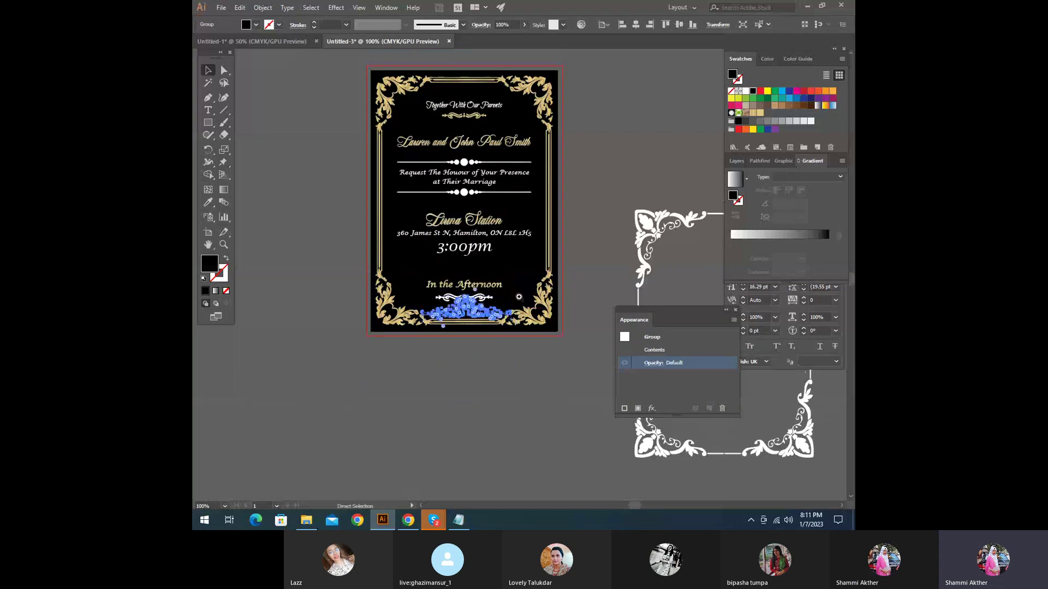
Step: Delete the old white scroll ornament below "In the Afternoon"
{"action": "key", "text": "ctrl+equal"}
{"action": "key", "text": "ctrl+equal"}
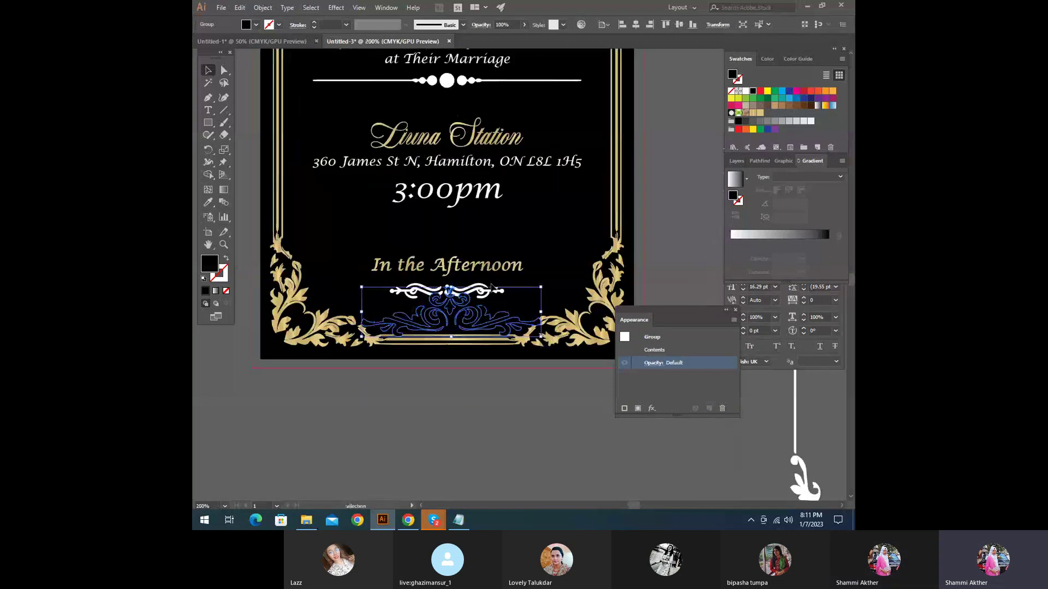
{"action": "left_click", "coordinate": [492, 287]}
{"action": "key", "text": "Delete"}
Step: Move the black flourish slightly up above the bottom frame line and fill it with white
{"action": "left_click", "coordinate": [460, 315]}
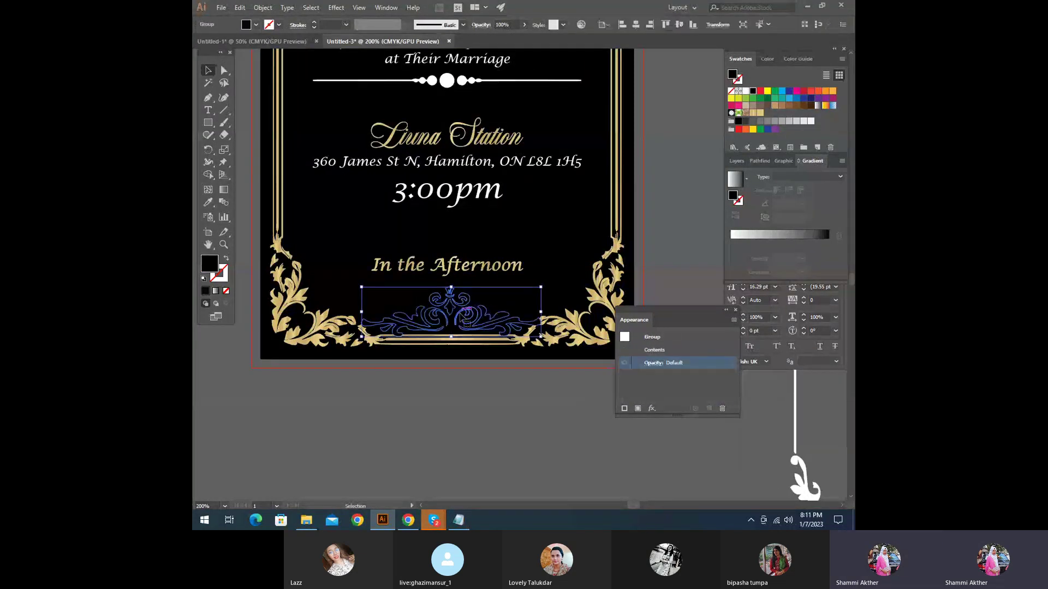
{"action": "left_click_drag", "start_coordinate": [461, 326], "coordinate": [460, 316]}
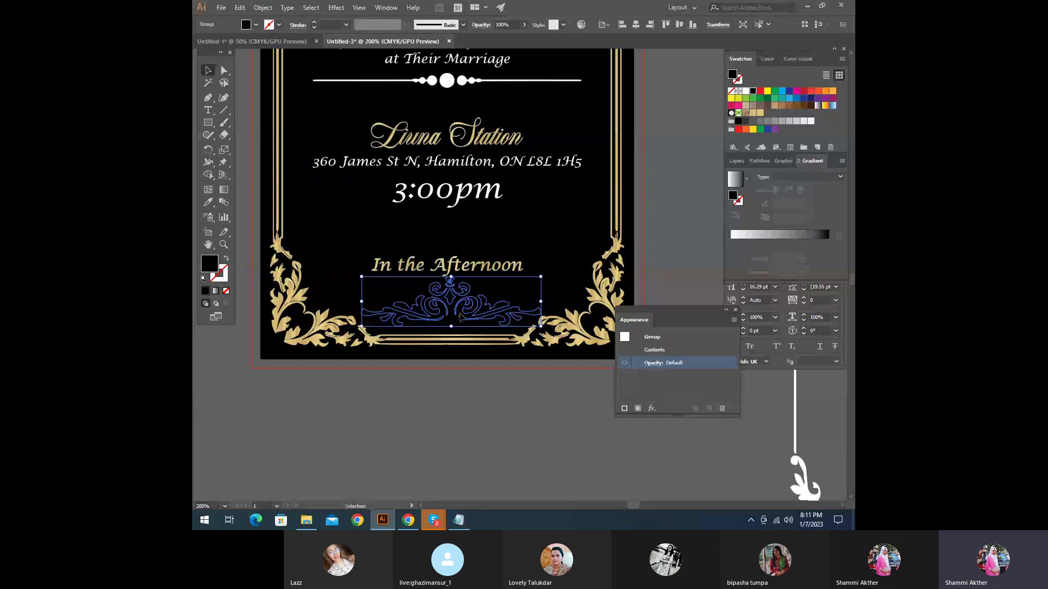
{"action": "left_click", "coordinate": [748, 91]}
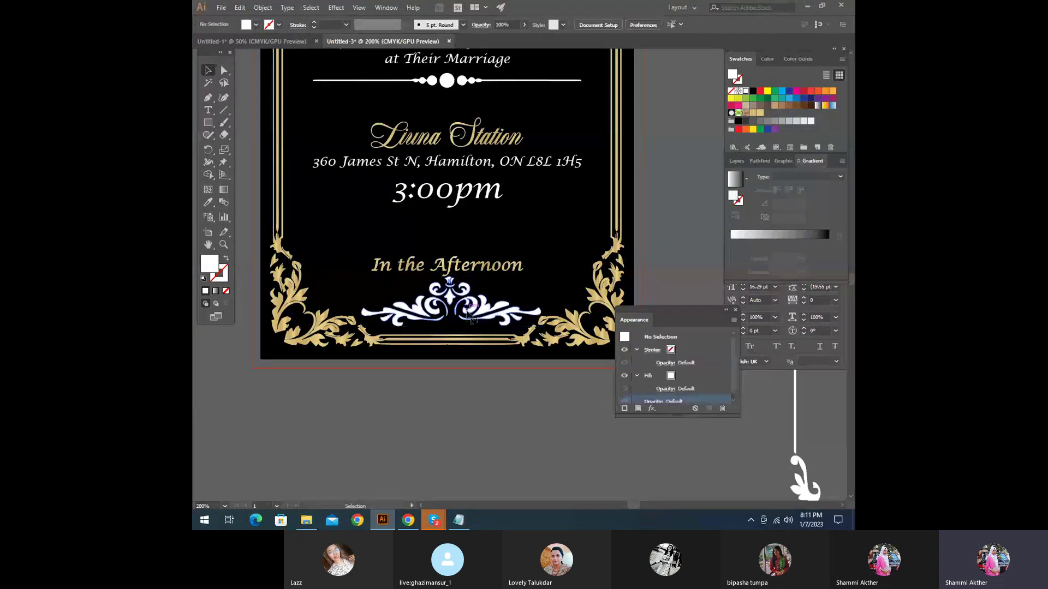
Step: Shrink the white flourish, centre it horizontally on the card, and leave a small gap below "In the Afternoon"
{"action": "left_click_drag", "start_coordinate": [541, 327], "coordinate": [511, 322]}
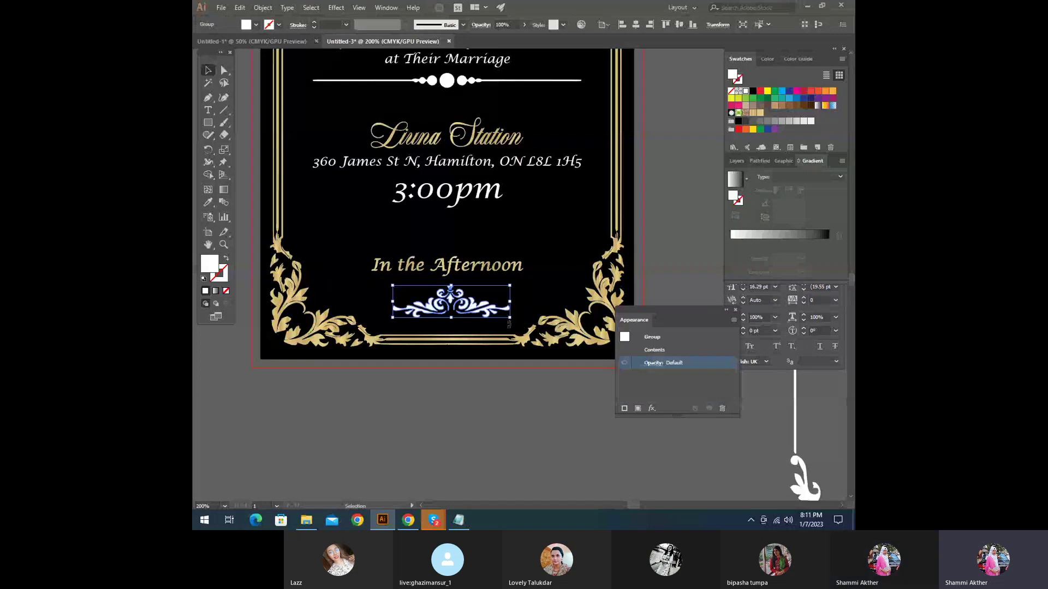
{"action": "left_click", "coordinate": [634, 25]}
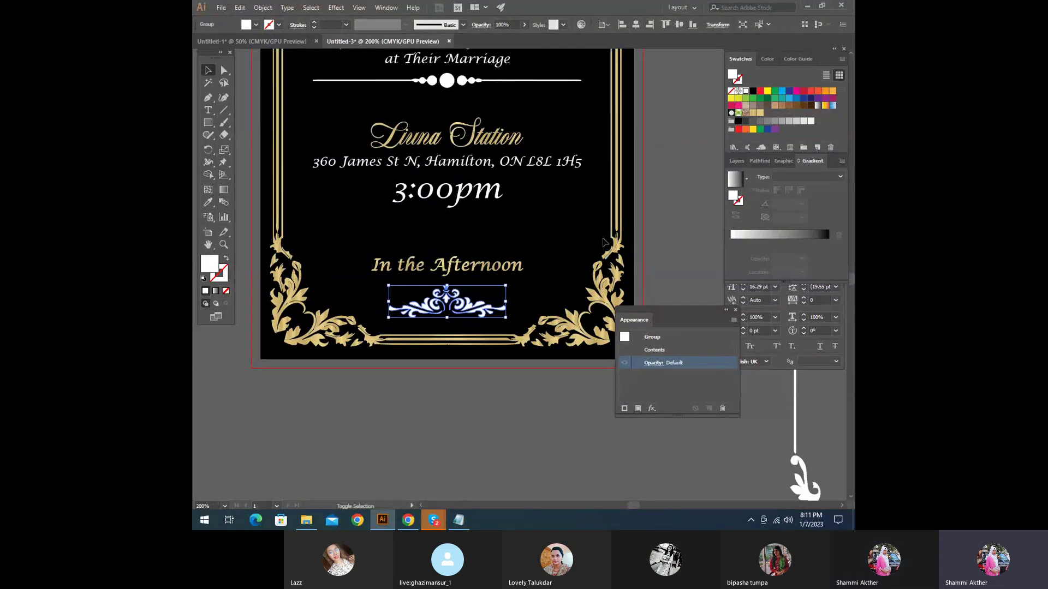
{"action": "key", "text": "Down"}
{"action": "key", "text": "Up"}
{"action": "key", "text": "Up"}
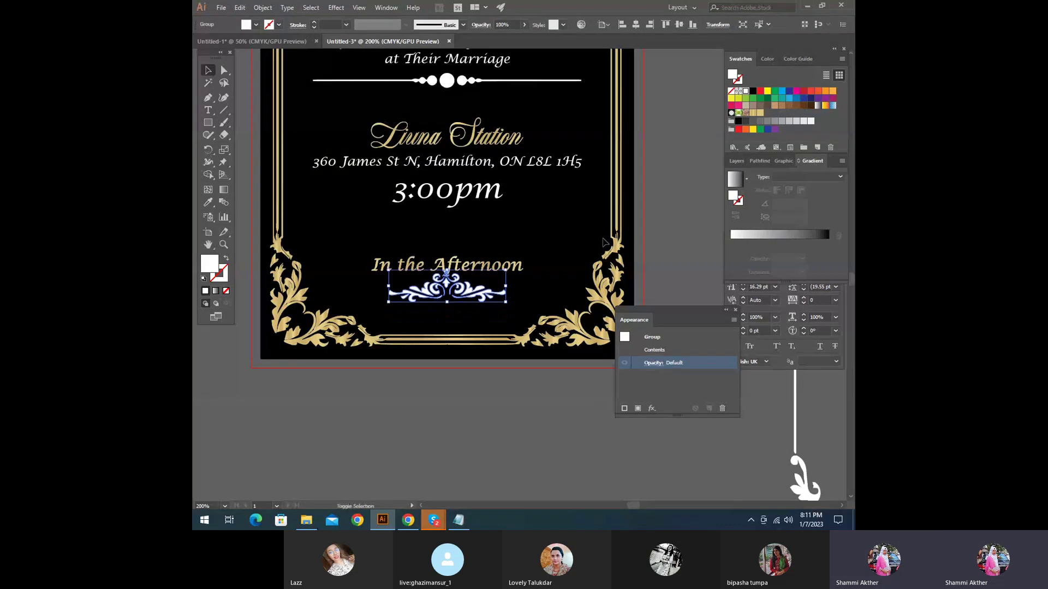
{"action": "key", "text": "Down"}
{"action": "key", "text": "Down"}
{"action": "key", "text": "Up"}
{"action": "key", "text": "Up"}
{"action": "key", "text": "Up"}
{"action": "key", "text": "Up"}
{"action": "key", "text": "Up"}
{"action": "key", "text": "Up"}
{"action": "key", "text": "Up"}
{"action": "key", "text": "Up"}
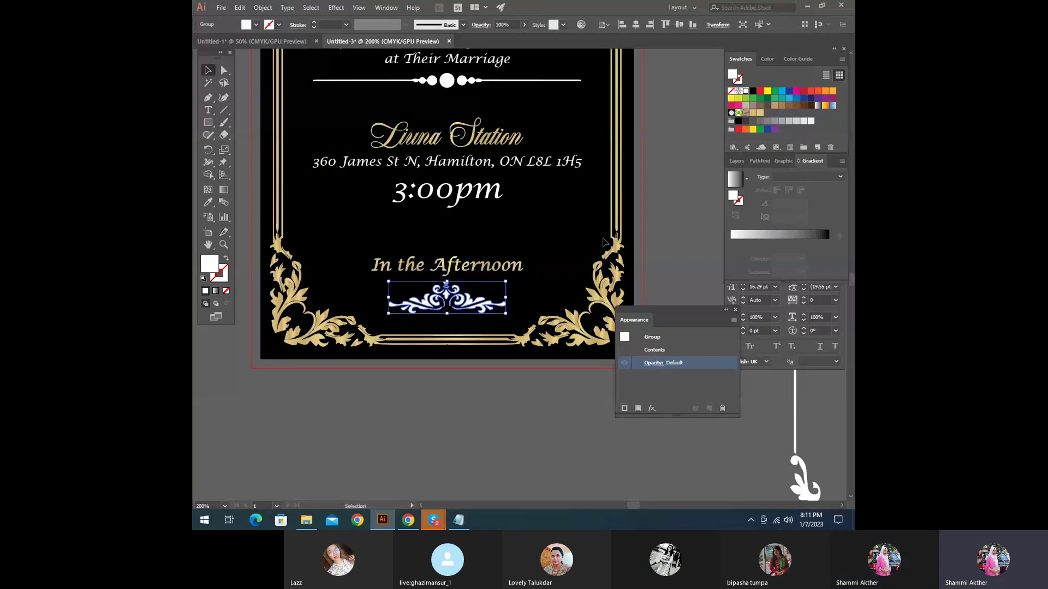
{"action": "key", "text": "Down"}
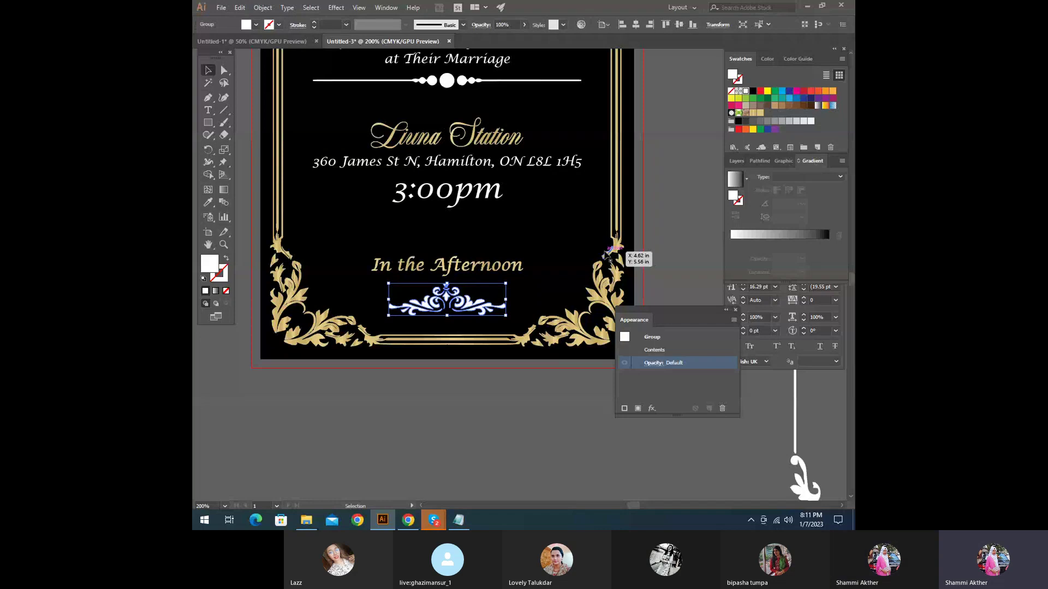
{"action": "left_click", "coordinate": [531, 428]}
Step: Move the "Together With Our Parents" line with its gold ornament slightly up toward the frame's upper edge
{"action": "scroll", "coordinate": [561, 309], "scroll_direction": "up", "scroll_amount": 1}
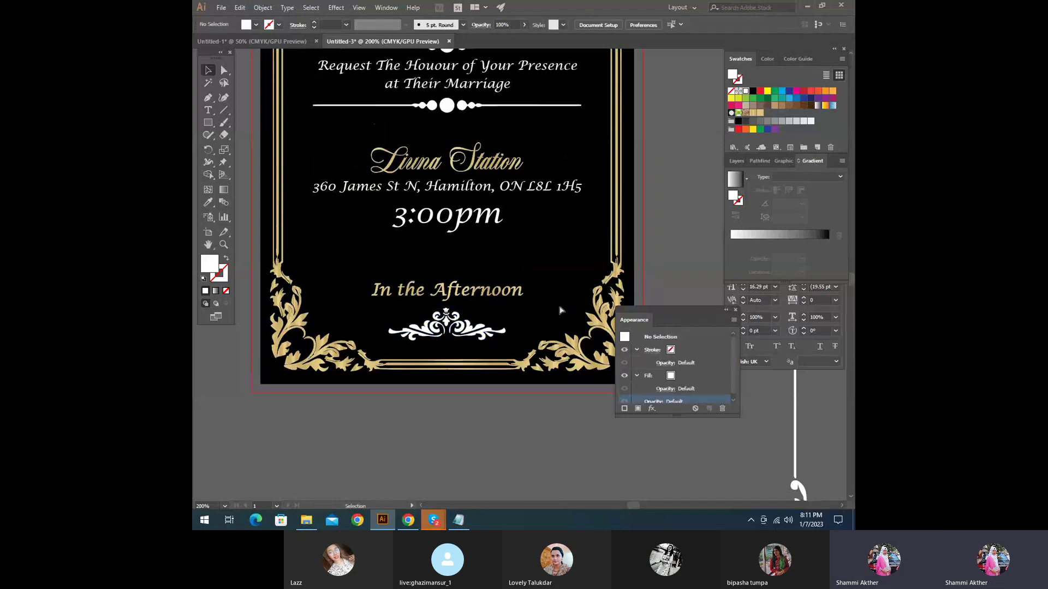
{"action": "left_click", "coordinate": [561, 227], "text": "ctrl+alt"}
{"action": "left_click", "coordinate": [562, 228], "text": "alt"}
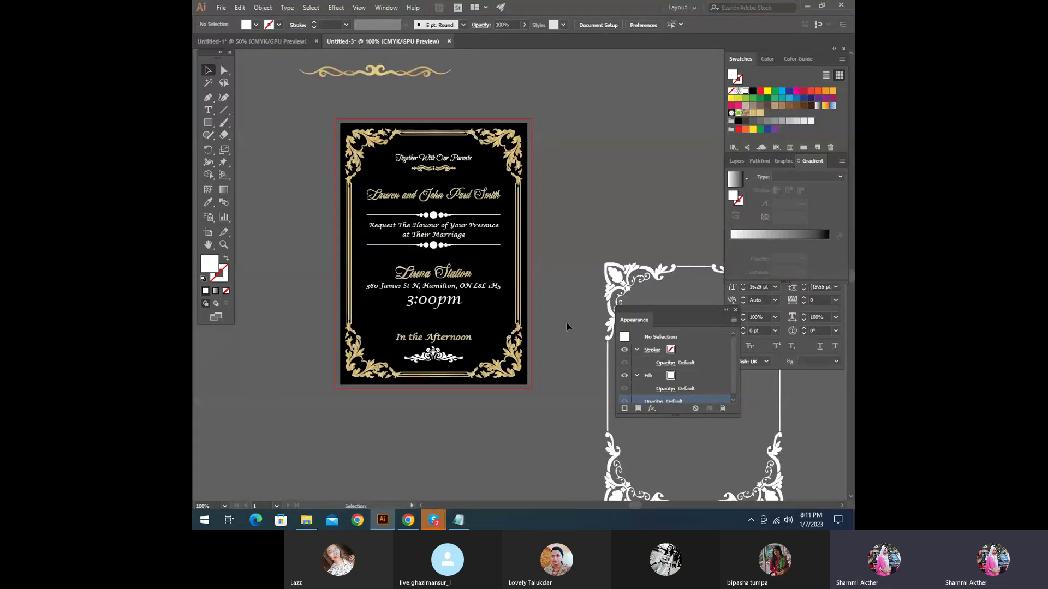
{"action": "scroll", "coordinate": [566, 322], "scroll_direction": "up", "scroll_amount": 1}
{"action": "left_click", "coordinate": [435, 370]}
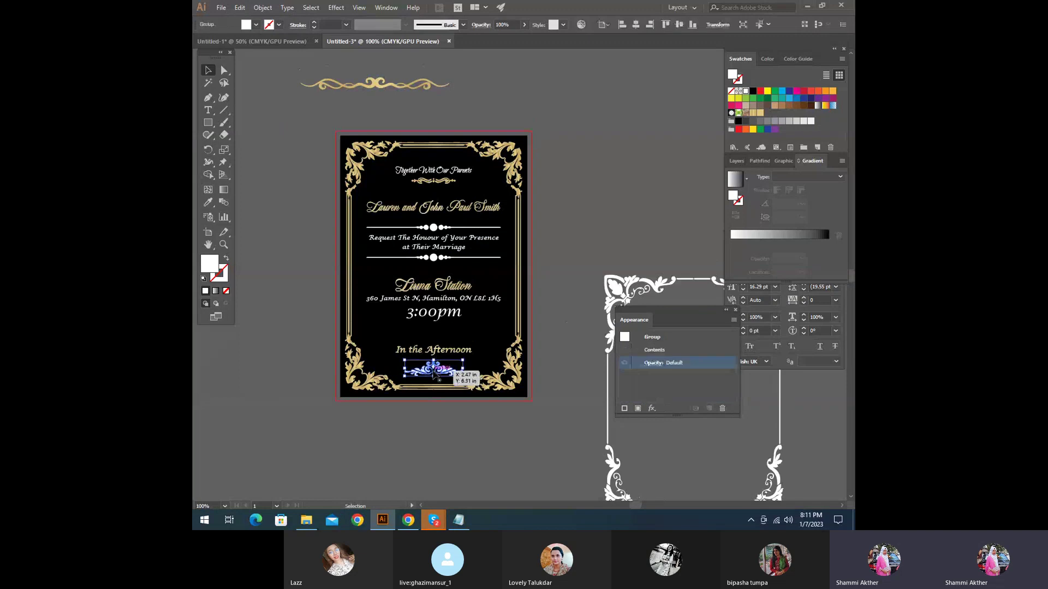
{"action": "left_click", "coordinate": [433, 435]}
{"action": "left_click", "coordinate": [424, 184]}
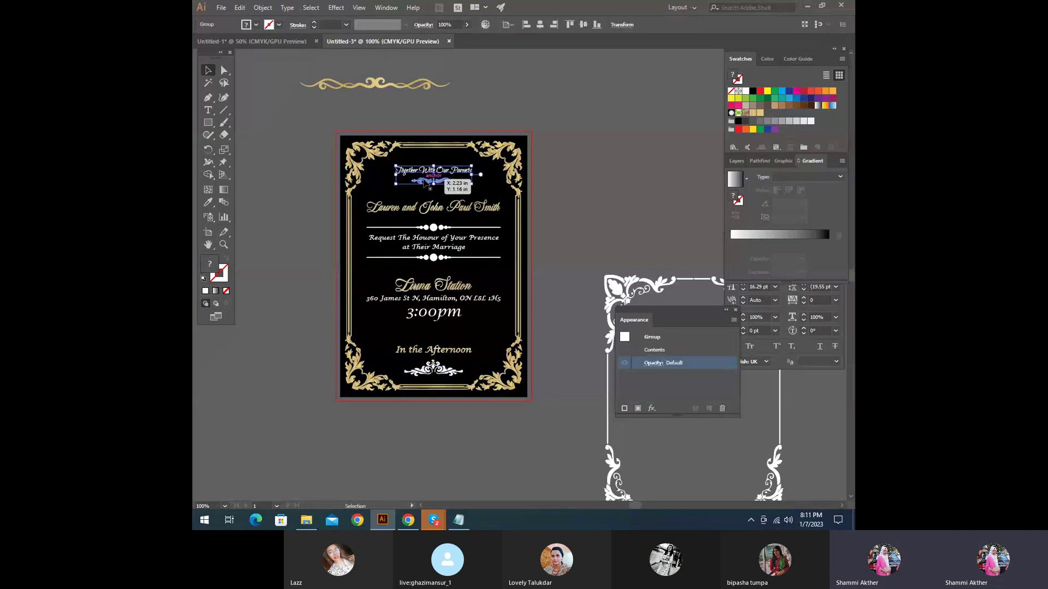
{"action": "left_click", "coordinate": [575, 177]}
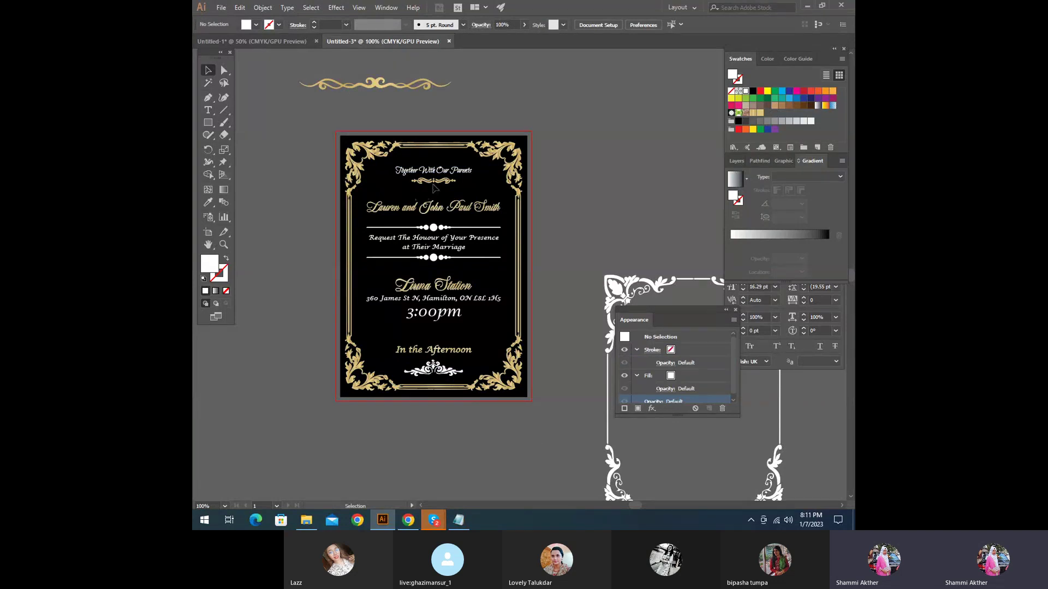
{"action": "left_click_drag", "start_coordinate": [432, 181], "coordinate": [433, 176]}
{"action": "left_click", "coordinate": [421, 444]}
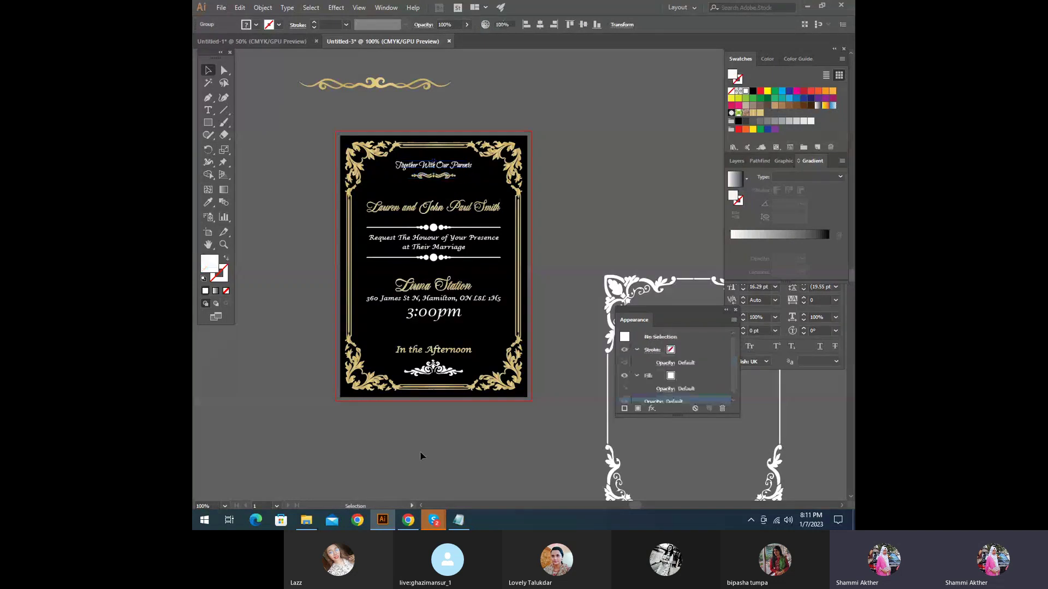
Step: Copy the white flourish from below "In the Afternoon" to beneath the gold ornament near the card's upper edge, flipped upside down
{"action": "scroll", "coordinate": [458, 279], "scroll_direction": "down", "scroll_amount": 3}
{"action": "left_click", "coordinate": [443, 270]}
{"action": "scroll", "coordinate": [443, 270], "scroll_direction": "up", "scroll_amount": 1}
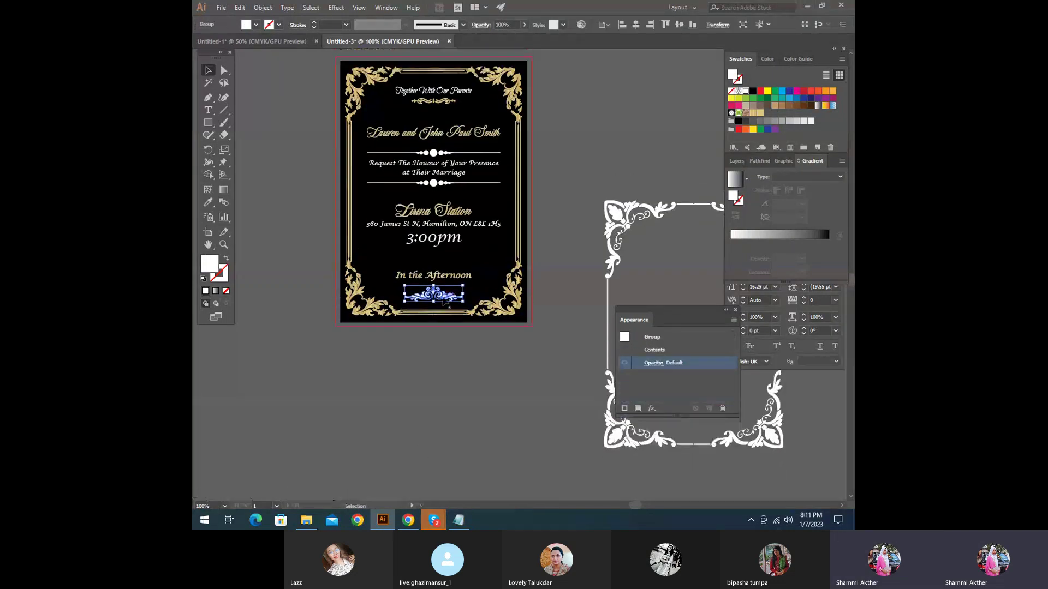
{"action": "left_click_drag", "start_coordinate": [443, 290], "coordinate": [424, 116]}
{"action": "left_click", "coordinate": [542, 131]}
{"action": "scroll", "coordinate": [474, 135], "scroll_direction": "up", "scroll_amount": 1}
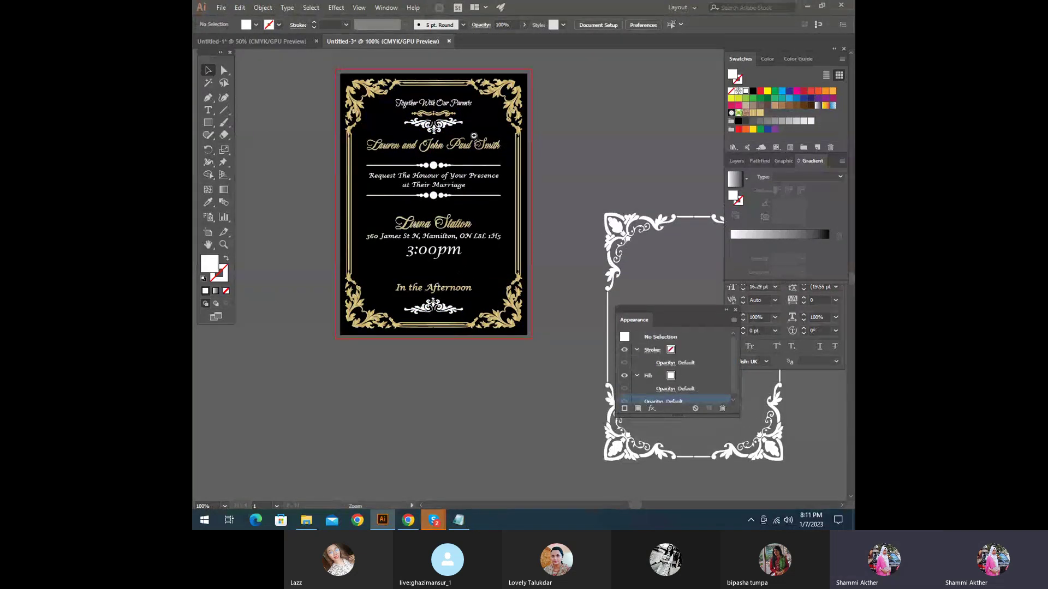
{"action": "left_click", "coordinate": [474, 135], "text": "ctrl"}
Step: Move the "Together With Our Parents" line, its gold ornament and the flipped white flourish slightly up together
{"action": "left_click", "coordinate": [461, 261]}
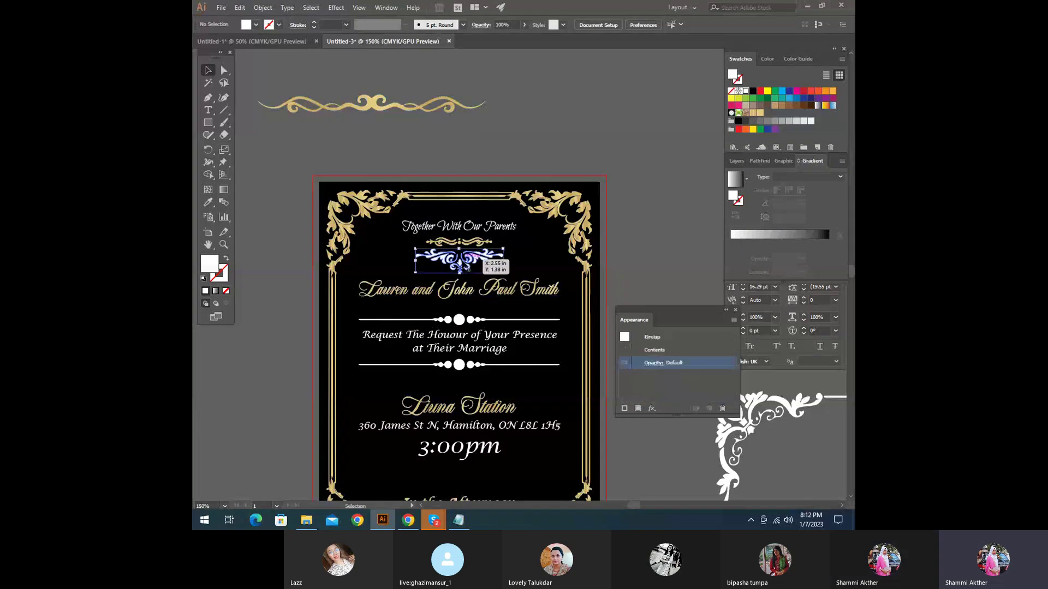
{"action": "left_click", "coordinate": [460, 243], "text": "shift"}
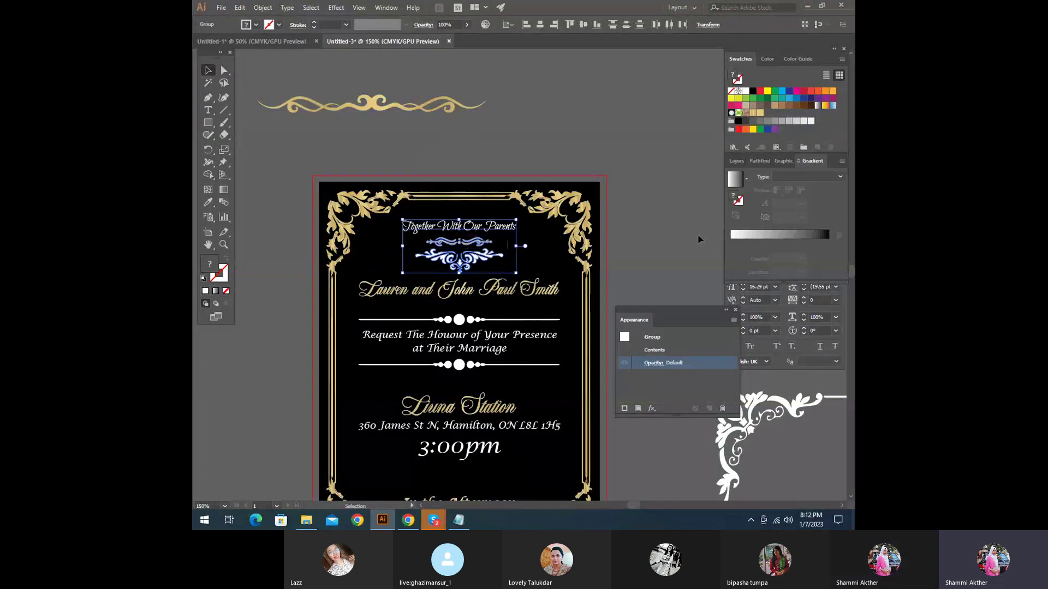
{"action": "key", "text": "Up"}
{"action": "key", "text": "Up"}
{"action": "key", "text": "Up"}
{"action": "key", "text": "Up"}
{"action": "key", "text": "Up"}
{"action": "key", "text": "Up"}
{"action": "key", "text": "Up"}
{"action": "key", "text": "Up"}
{"action": "key", "text": "Up"}
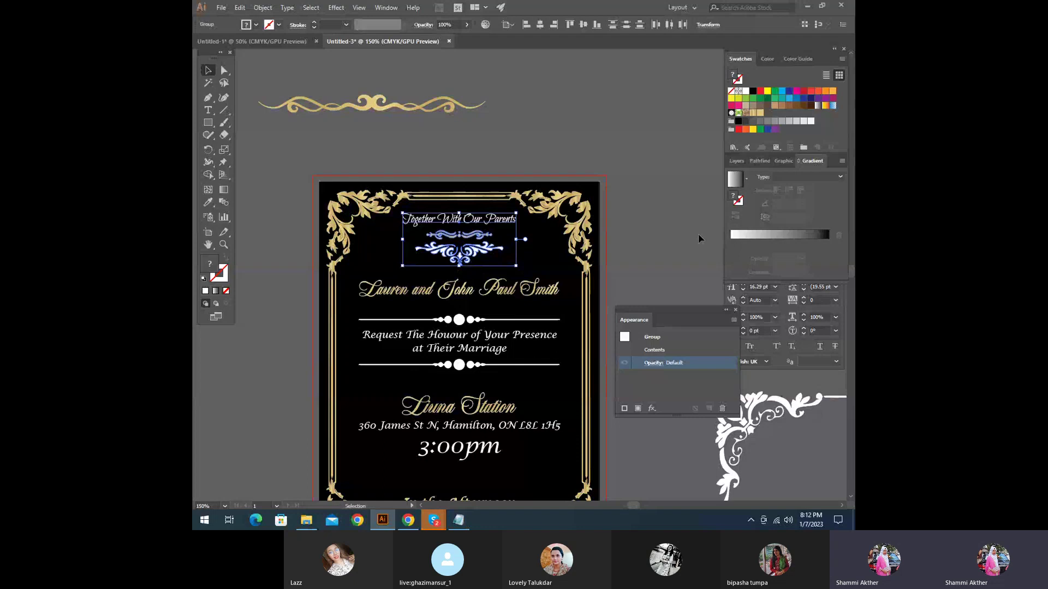
{"action": "left_click", "coordinate": [699, 239]}
Step: Shrink the flipped white flourish slightly about its centre and position it just below the gold ornament
{"action": "left_click_drag", "start_coordinate": [458, 256], "coordinate": [460, 263]}
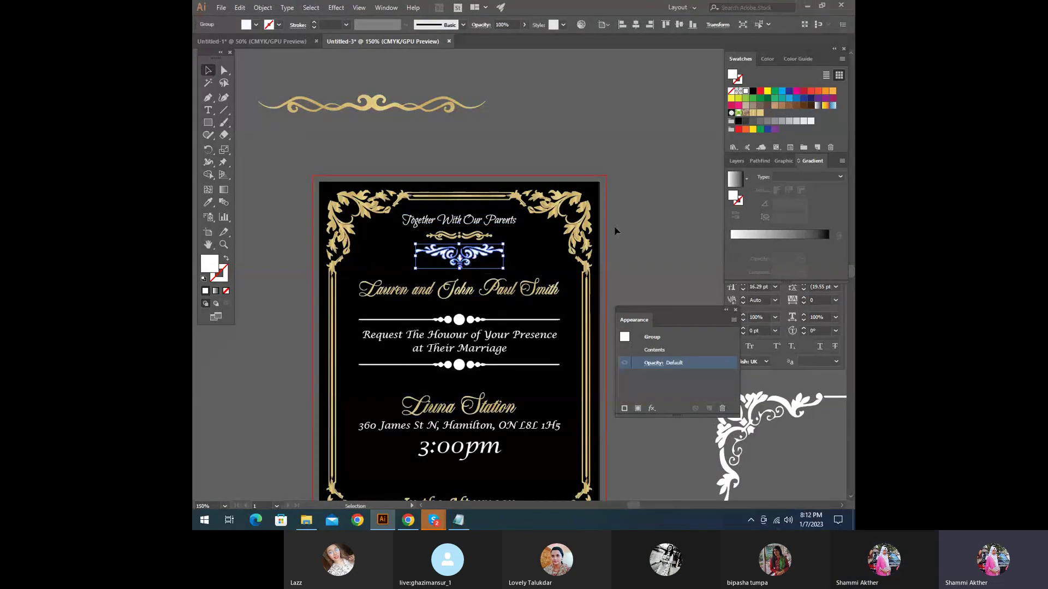
{"action": "left_click", "coordinate": [617, 230]}
{"action": "left_click", "coordinate": [494, 254]}
{"action": "mouse_move", "coordinate": [503, 269]}
{"action": "left_mouse_down"}
{"action": "mouse_move", "coordinate": [540, 240]}
{"action": "mouse_move", "coordinate": [498, 270]}
{"action": "left_mouse_up"}
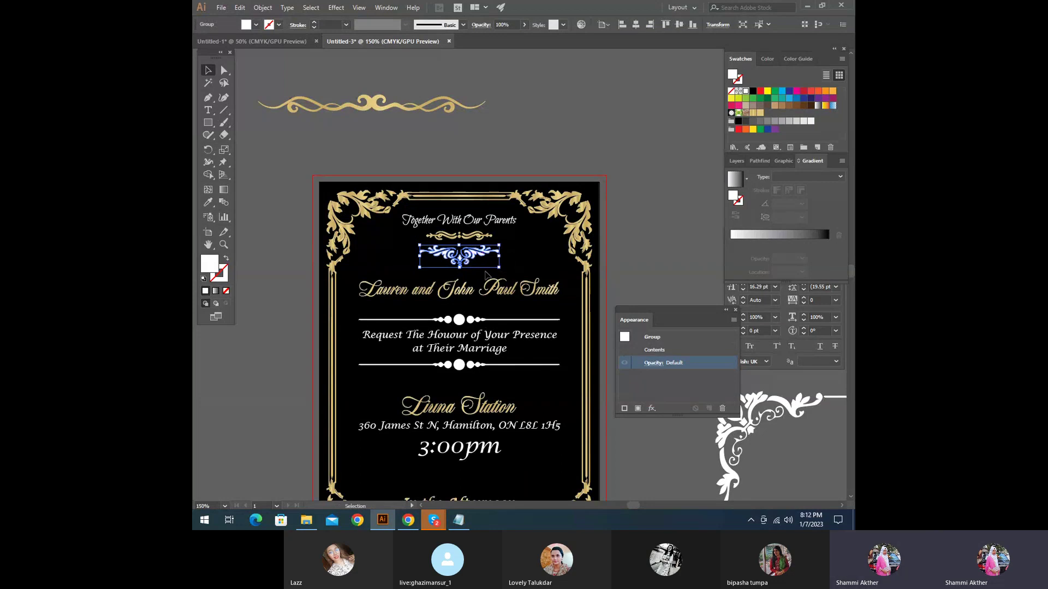
{"action": "left_click_drag", "start_coordinate": [498, 267], "coordinate": [462, 256]}
{"action": "left_click", "coordinate": [442, 235], "text": "shift"}
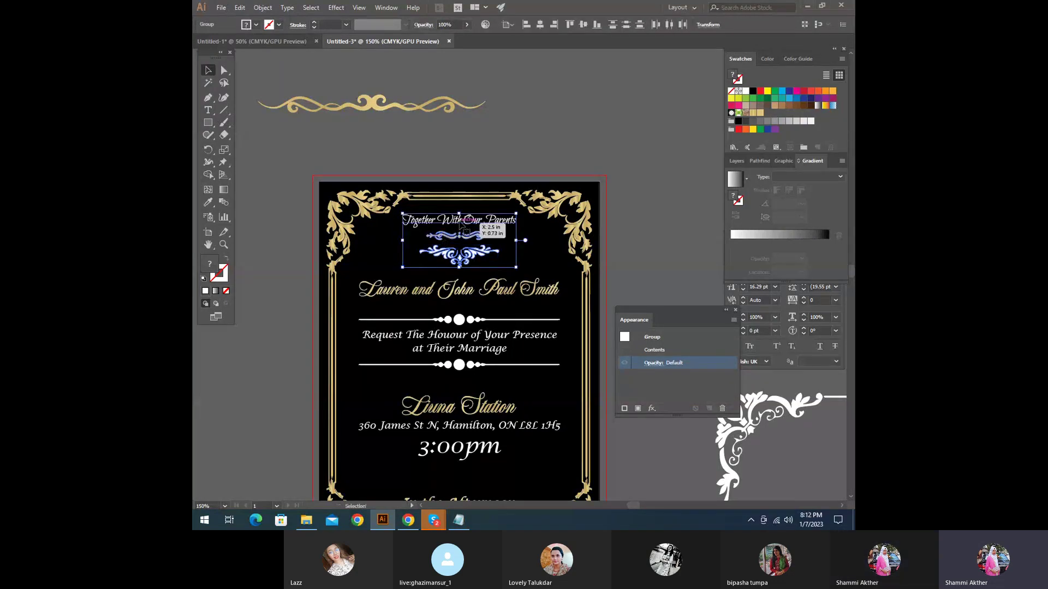
{"action": "left_click", "coordinate": [697, 251]}
{"action": "left_click", "coordinate": [487, 255]}
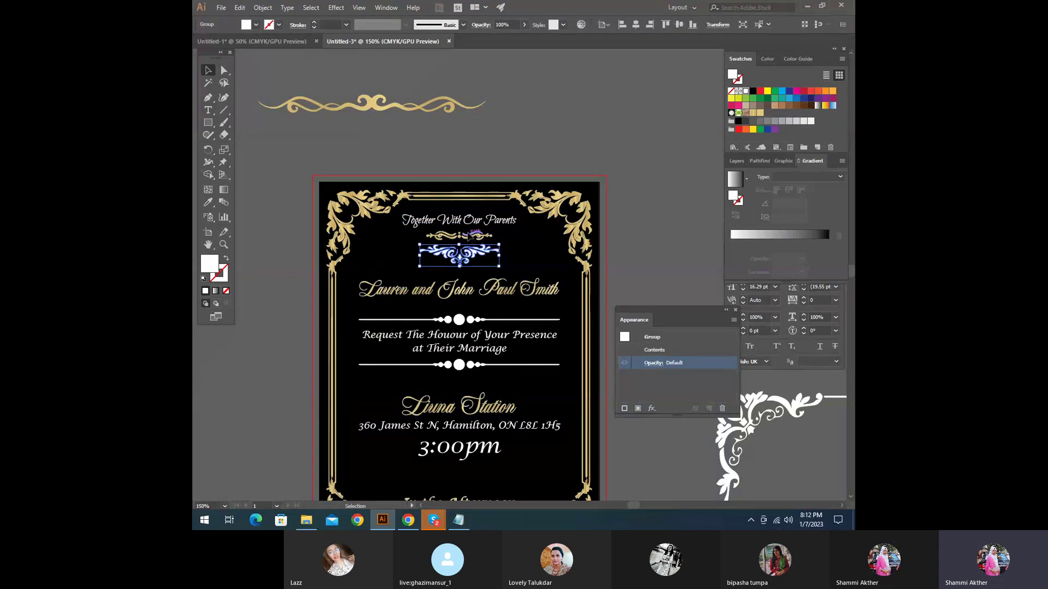
Step: Group the flipped white flourish with the "Together With Our Parents" line and its gold ornament
{"action": "left_click", "coordinate": [473, 236]}
{"action": "left_click", "coordinate": [459, 261], "text": "shift"}
{"action": "right_click", "coordinate": [460, 262]}
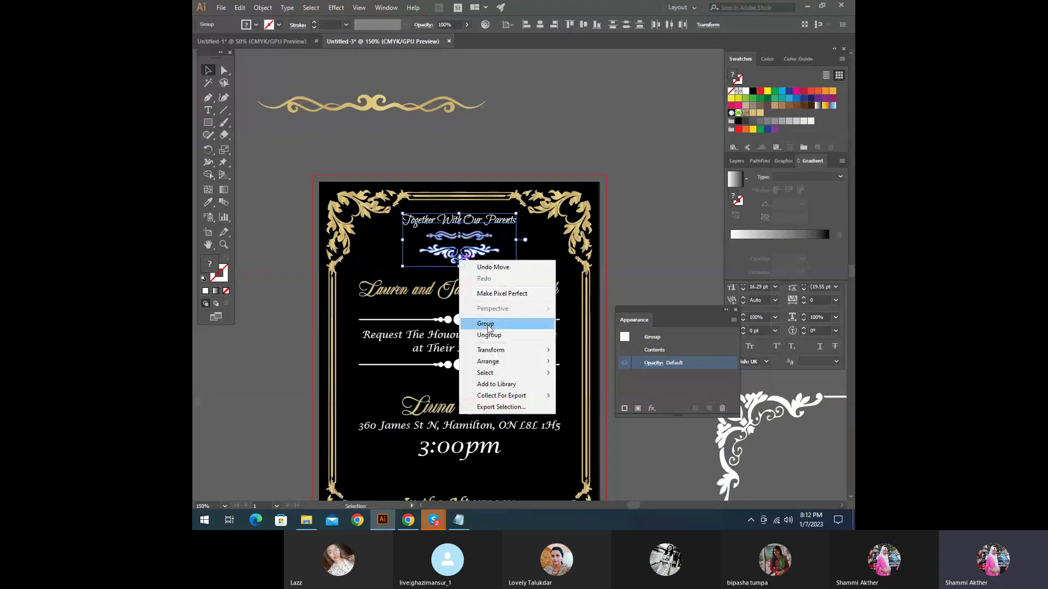
{"action": "left_click", "coordinate": [491, 327]}
Step: Nudge the "Together With Our Parents" group slightly down, away from the frame's upper edge
{"action": "key", "text": "Down"}
{"action": "key", "text": "Down"}
{"action": "key", "text": "Down"}
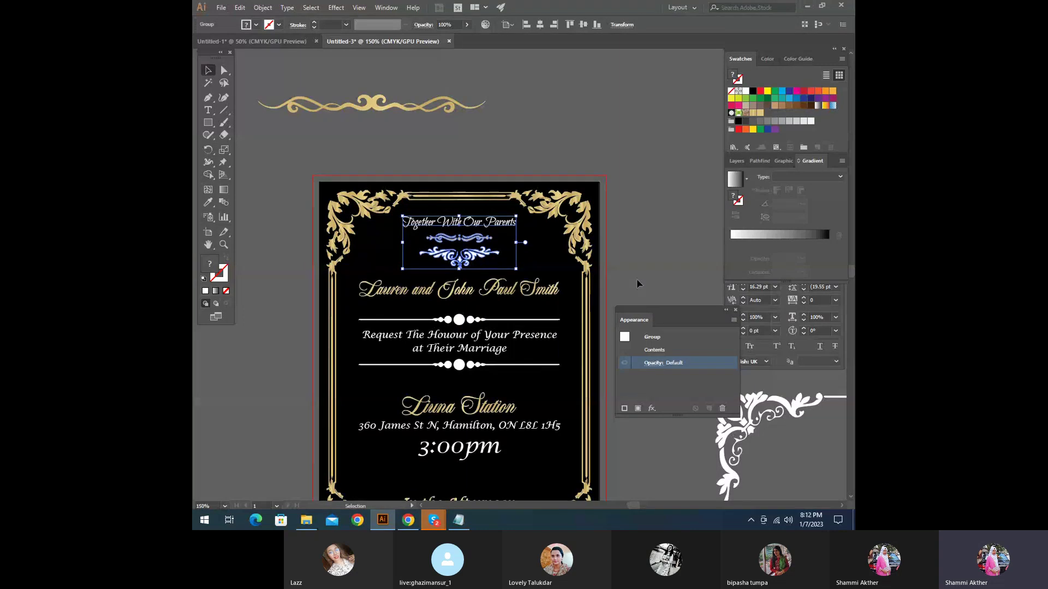
{"action": "key", "text": "Up"}
{"action": "key", "text": "Down"}
{"action": "key", "text": "ctrl+alt+space"}
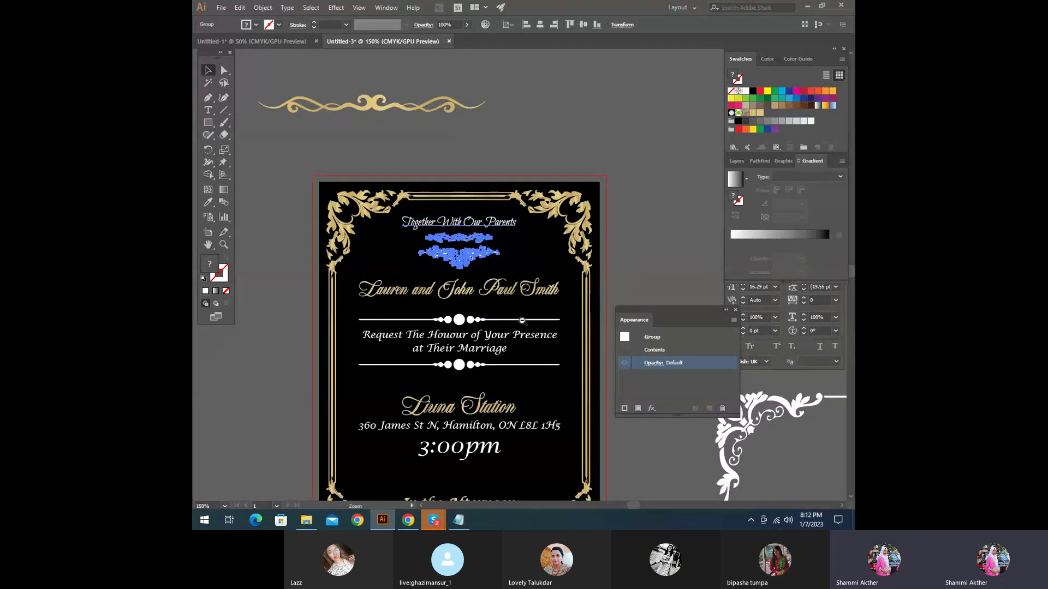
{"action": "left_click", "coordinate": [522, 321], "text": "ctrl+alt"}
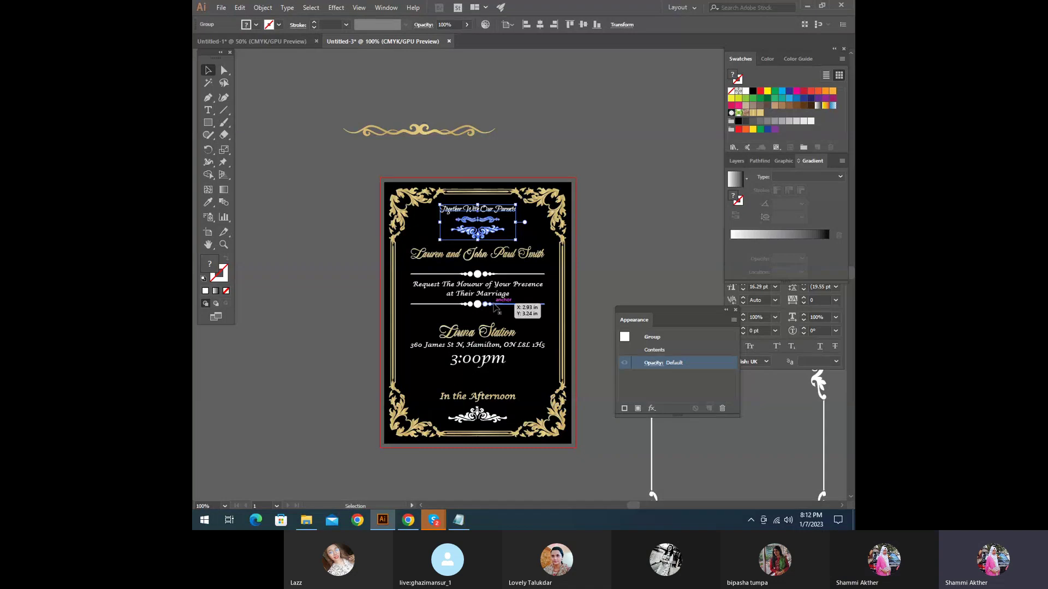
{"action": "key", "text": "Down"}
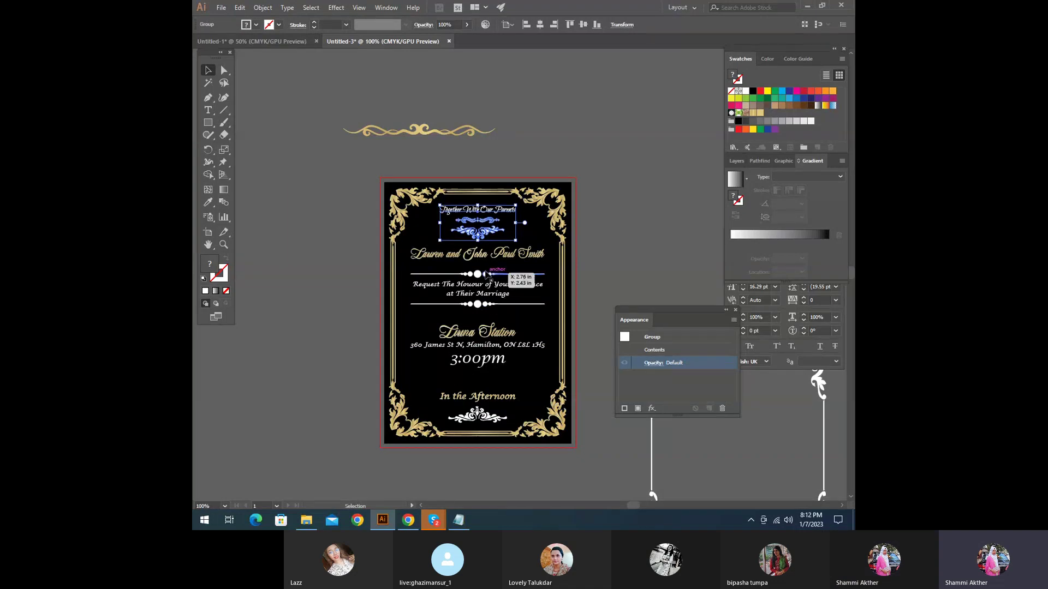
Step: Move the couple's names, both white dividers and the "Request The Honour" text down together, away from the flipped flourish
{"action": "left_click", "coordinate": [480, 255]}
{"action": "left_click", "coordinate": [474, 274], "text": "shift"}
{"action": "left_click", "coordinate": [477, 285], "text": "shift"}
{"action": "left_click", "coordinate": [477, 303], "text": "shift"}
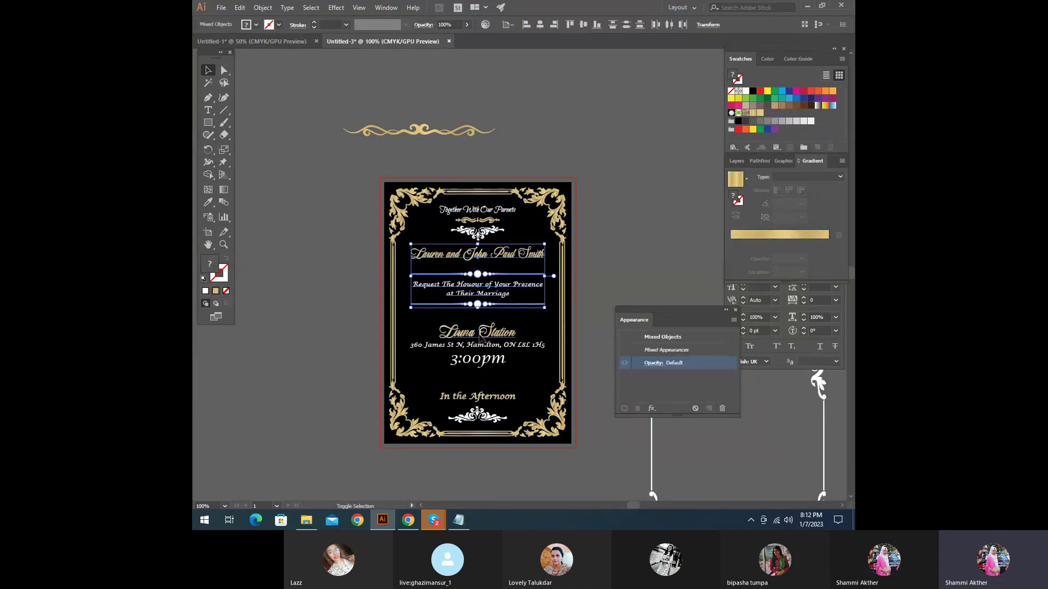
{"action": "key", "text": "shift+Down"}
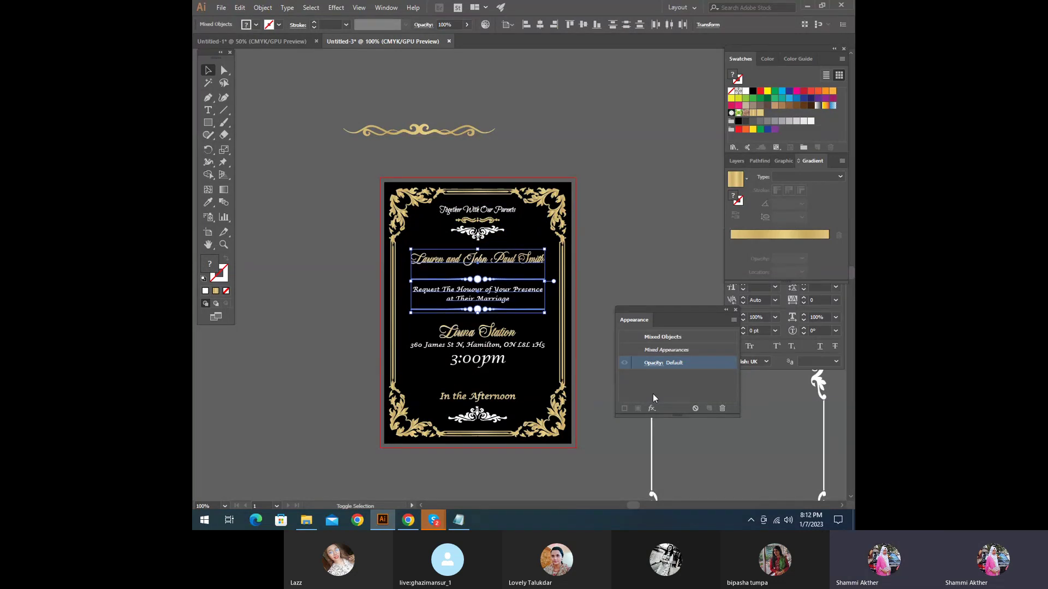
Step: Move the venue name, address line and "3:00pm" down together, widening the gap below the second divider
{"action": "left_click", "coordinate": [448, 360]}
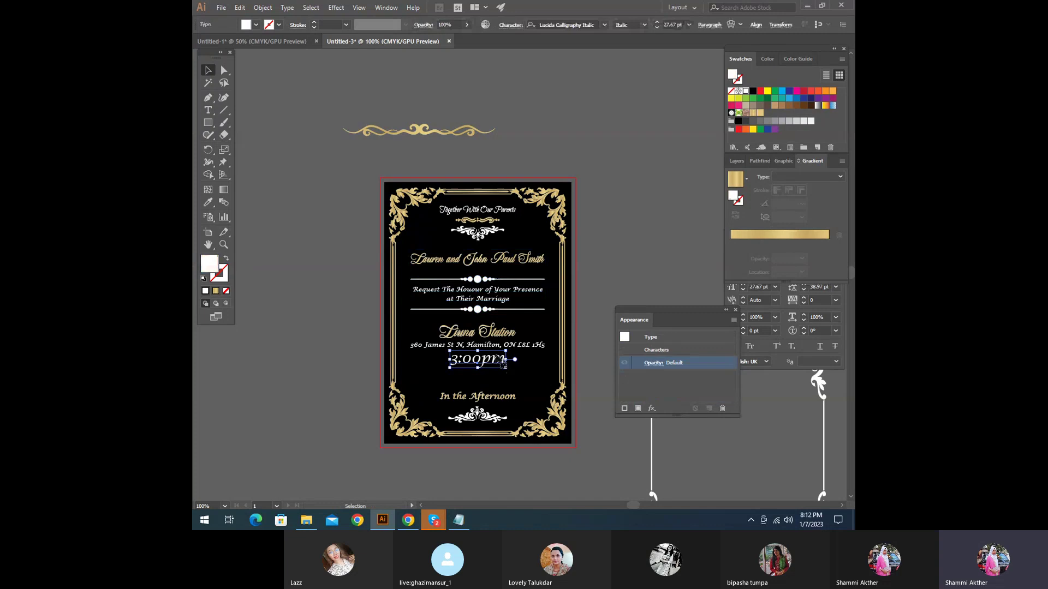
{"action": "left_click", "coordinate": [479, 349], "text": "shift"}
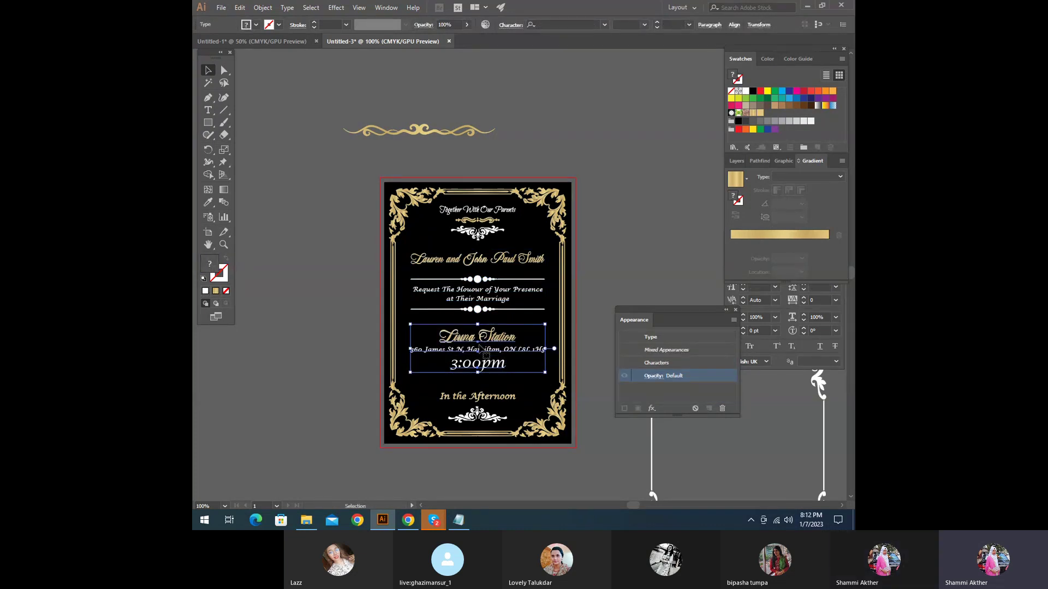
{"action": "key", "text": "shift+Down"}
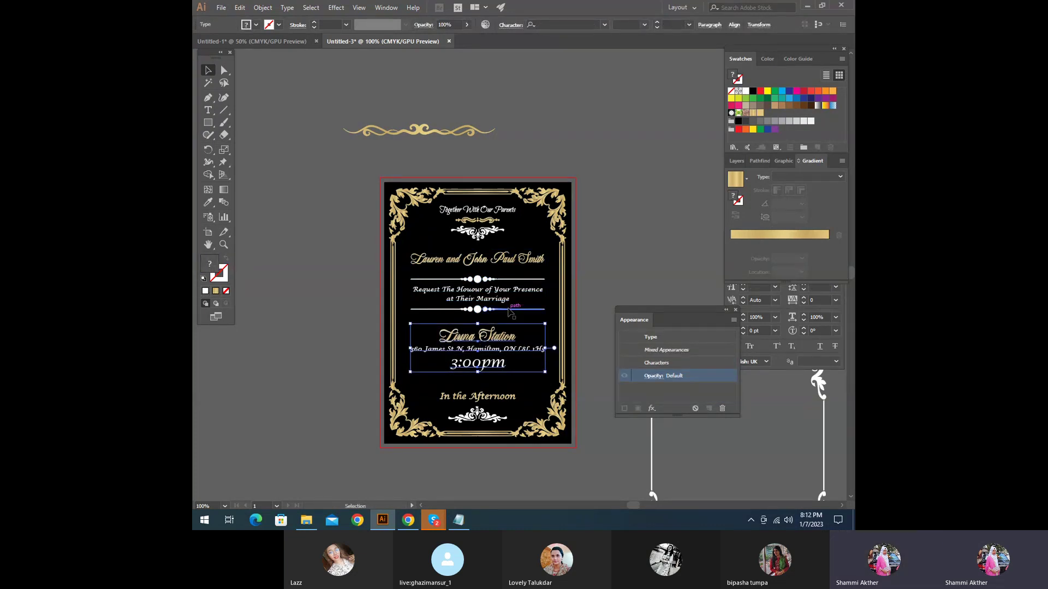
{"action": "key", "text": "shift+Down"}
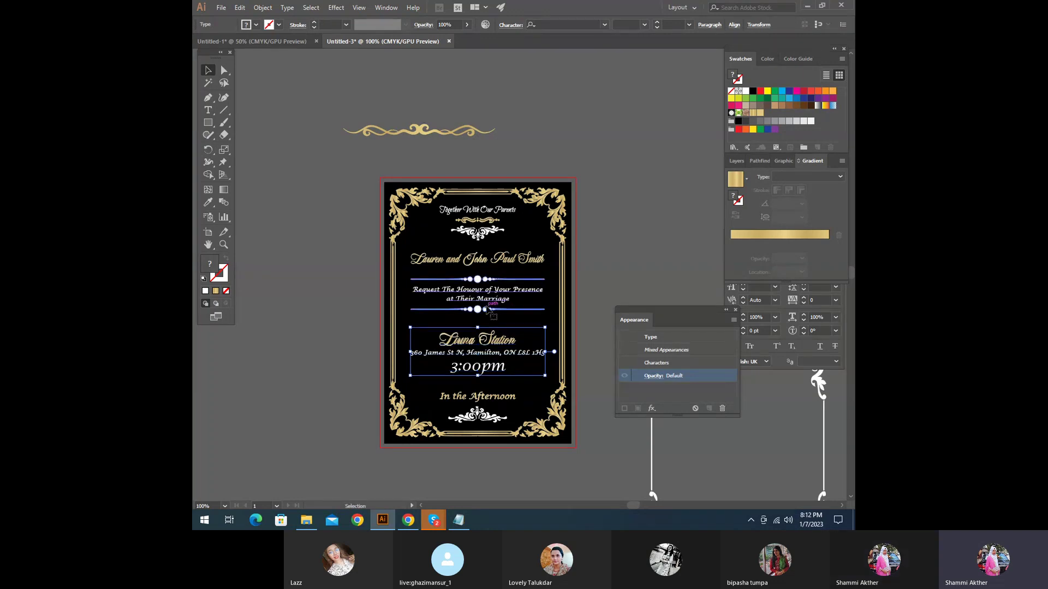
Step: Nudge the two white dividers and the text between them slightly down, between the couple's names and the venue
{"action": "left_click", "coordinate": [489, 309]}
{"action": "key", "text": "shift+Down"}
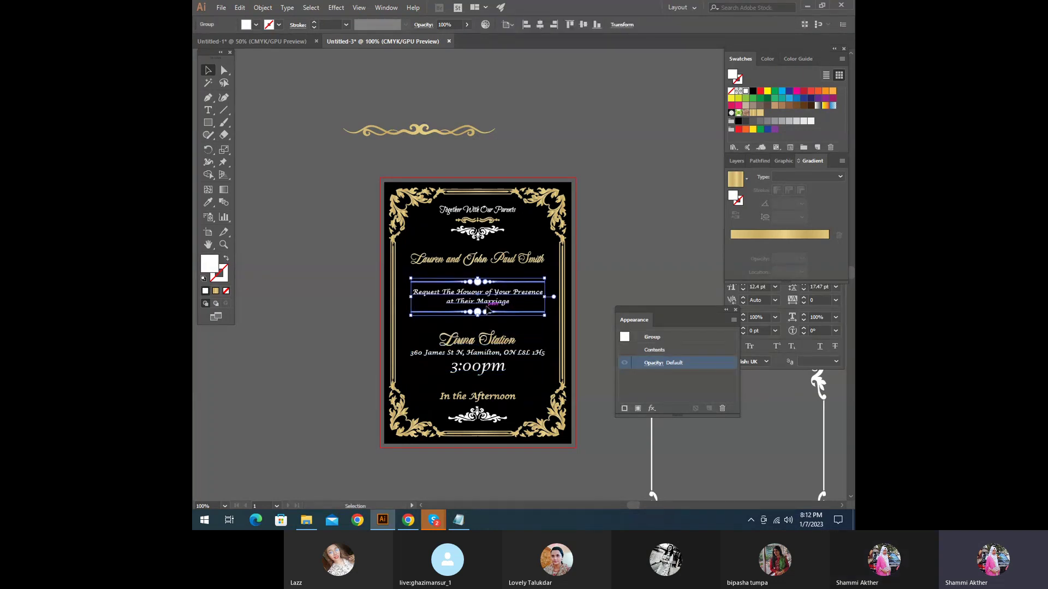
Step: Select all the text and ornaments inside the frame and nudge them slightly up on the card
{"action": "left_click", "coordinate": [490, 261]}
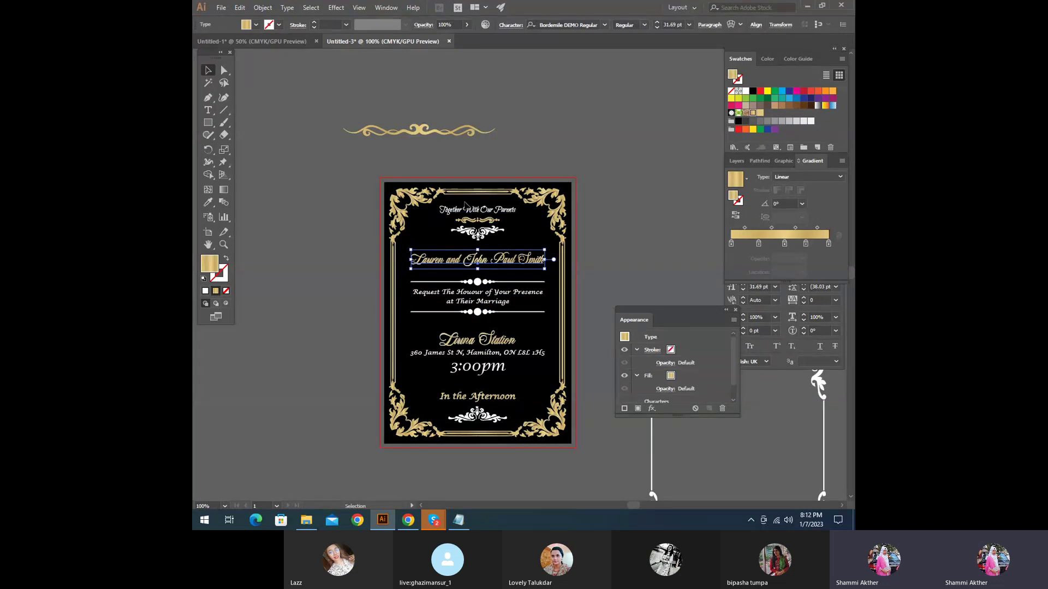
{"action": "left_click", "coordinate": [494, 416], "text": "shift"}
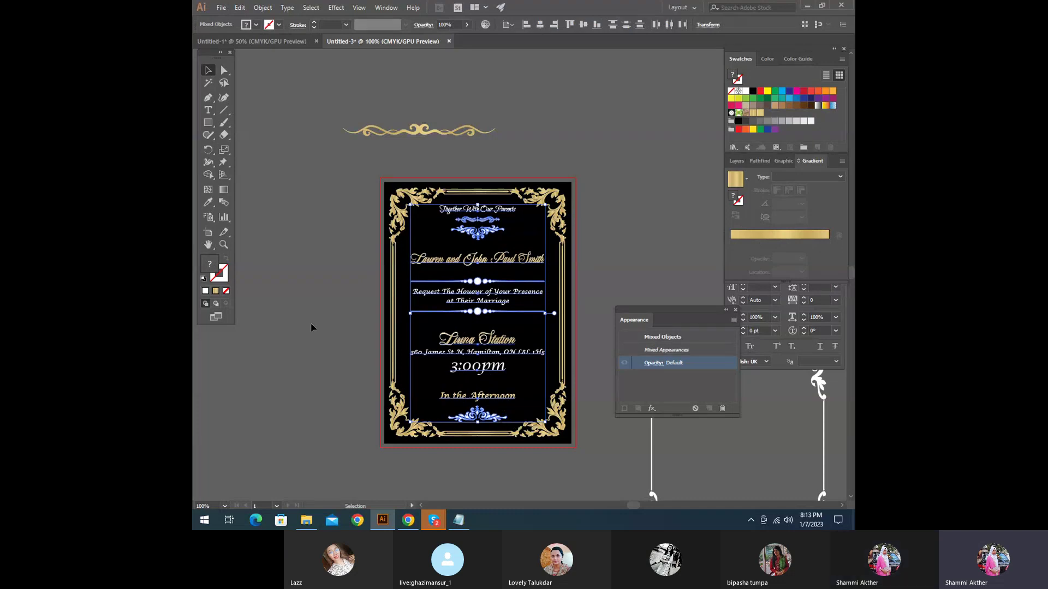
{"action": "left_click", "coordinate": [302, 308]}
{"action": "left_click", "coordinate": [488, 299], "text": "ctrl+alt"}
{"action": "scroll", "coordinate": [488, 300], "scroll_direction": "up", "scroll_amount": 1}
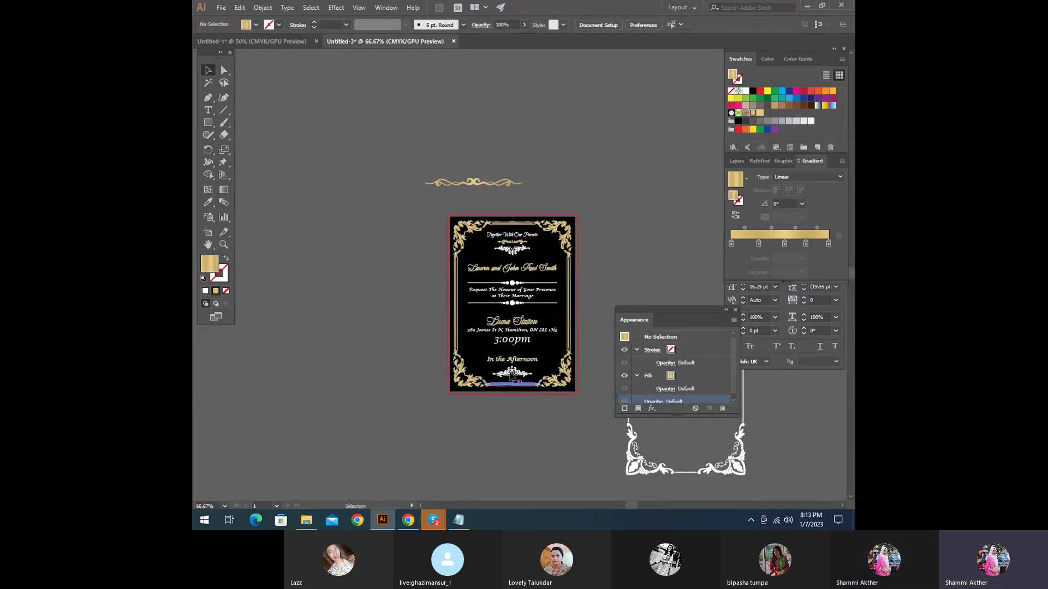
{"action": "scroll", "coordinate": [512, 419], "scroll_direction": "down", "scroll_amount": 1}
{"action": "scroll", "coordinate": [512, 418], "scroll_direction": "right", "scroll_amount": 4}
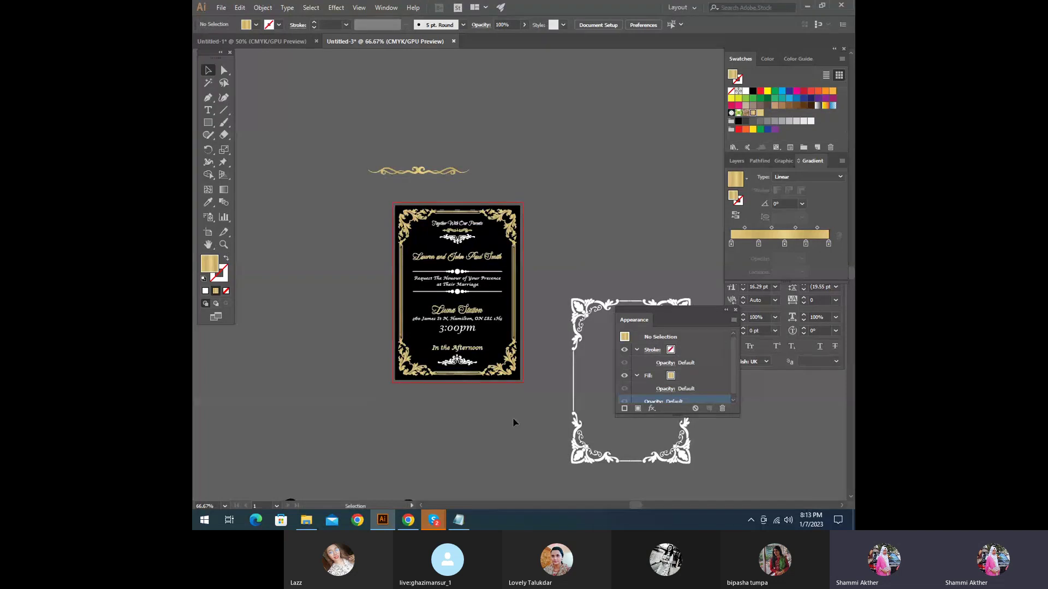
Step: Switch to the Skype call and stop sharing the screen
{"action": "mouse_move", "coordinate": [438, 524]}
{"action": "left_click", "coordinate": [379, 467]}
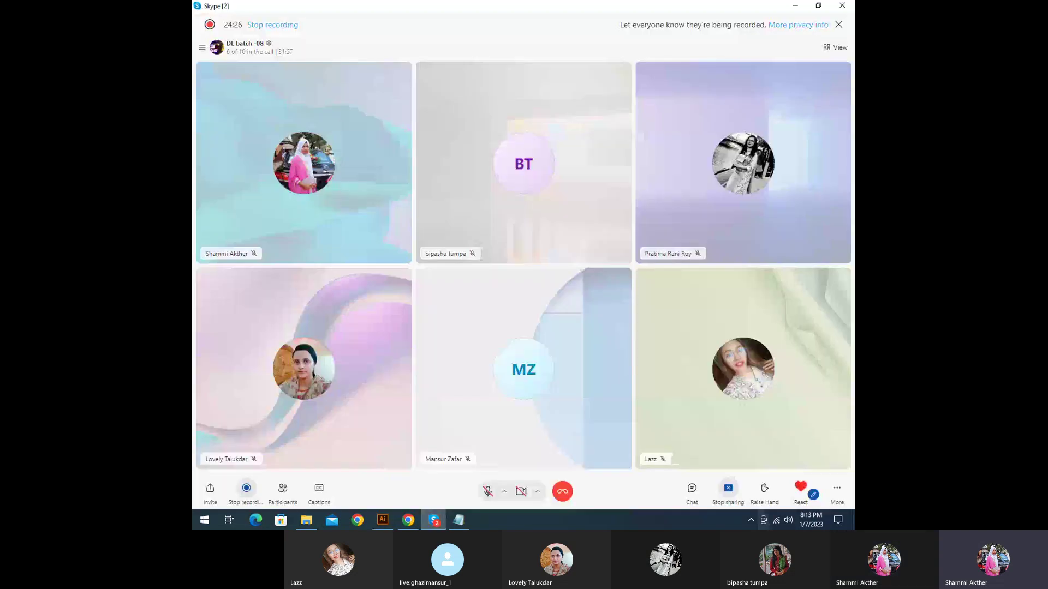
{"action": "left_click", "coordinate": [728, 495]}
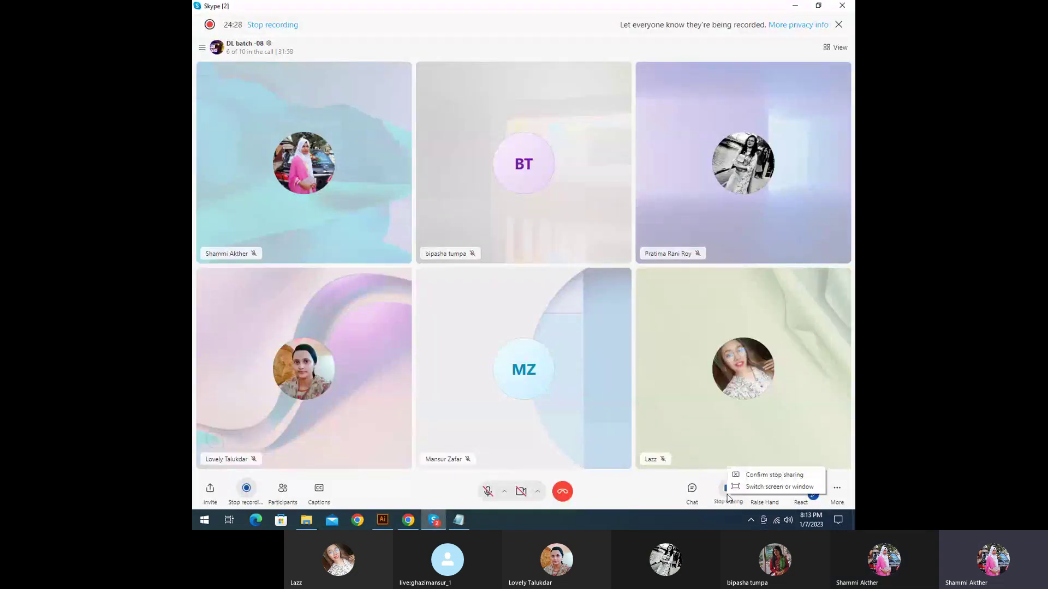
{"action": "left_click", "coordinate": [746, 477]}
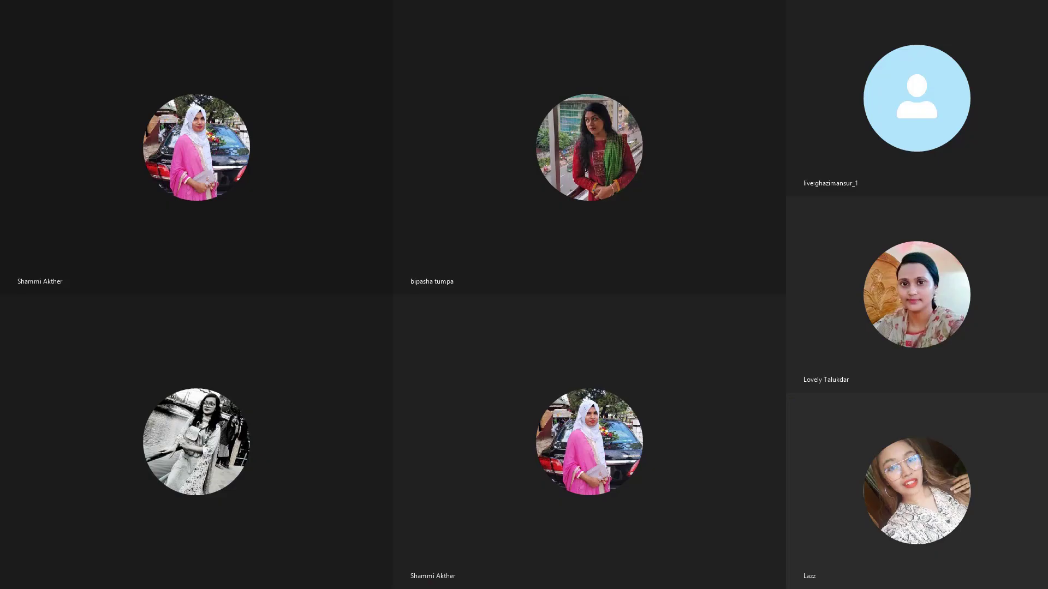